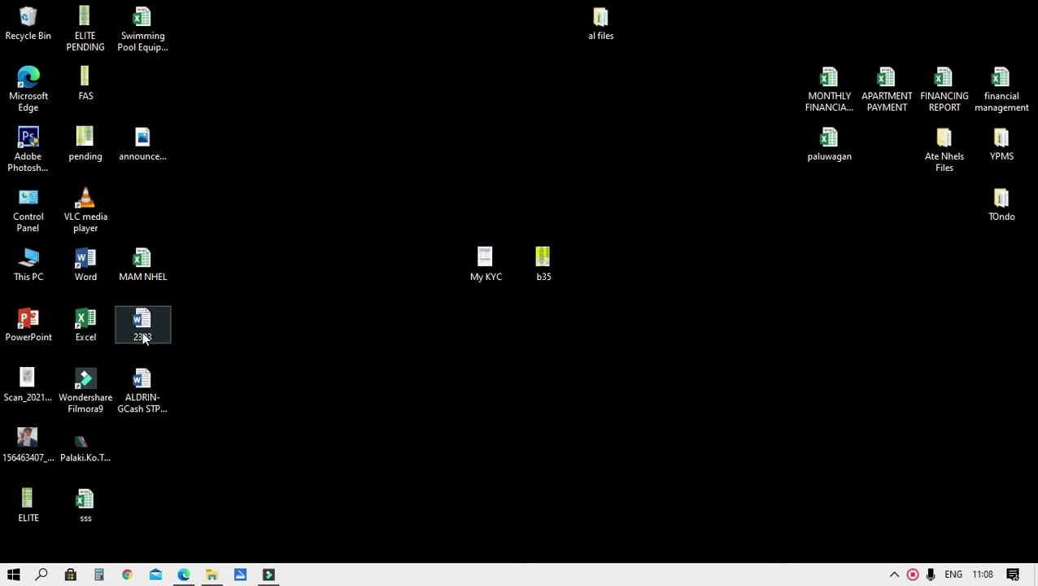
Launch Excel 2019 from the desktop, maximize it and open a new blank workbook, Book1.
{"action": "double_click", "coordinate": [98, 326]}
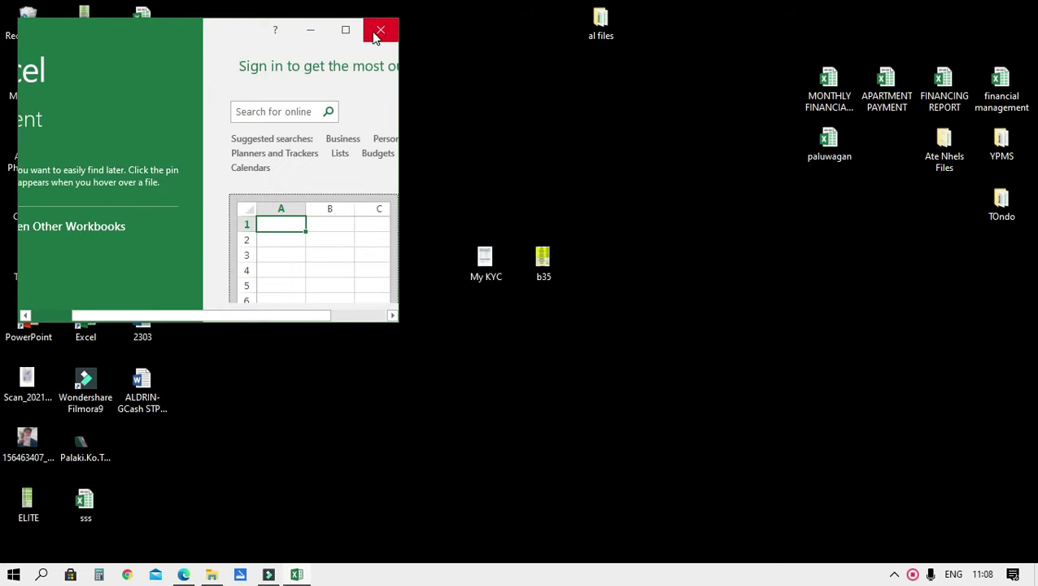
{"action": "left_click", "coordinate": [348, 31]}
{"action": "left_click", "coordinate": [404, 222]}
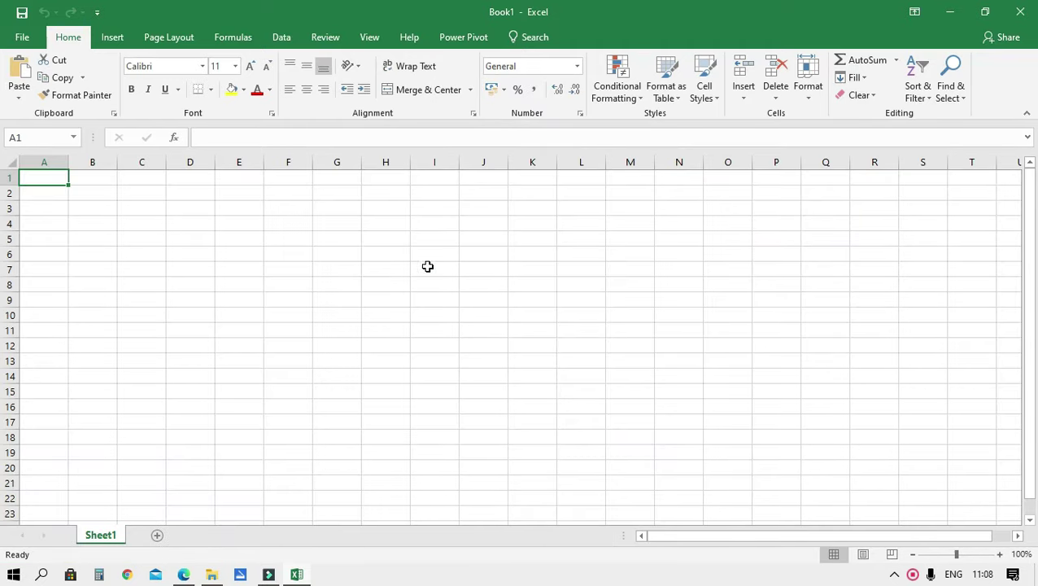
Merge and centre cells A1 through G1 for the title.
{"action": "scroll", "coordinate": [811, 412], "scroll_direction": "up", "scroll_amount": 5, "text": "ctrl"}
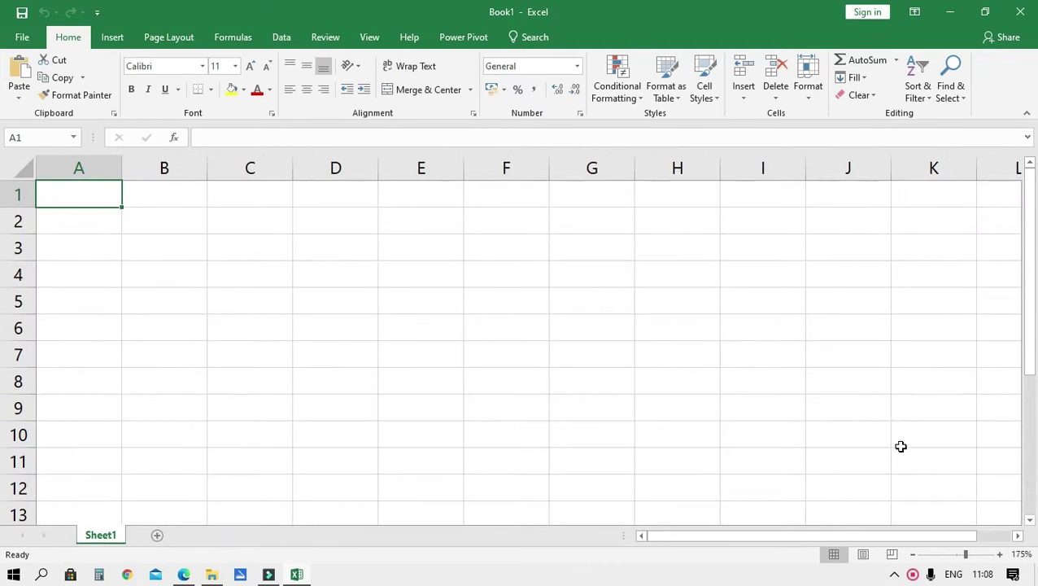
{"action": "scroll", "coordinate": [708, 397], "scroll_direction": "down", "scroll_amount": 2}
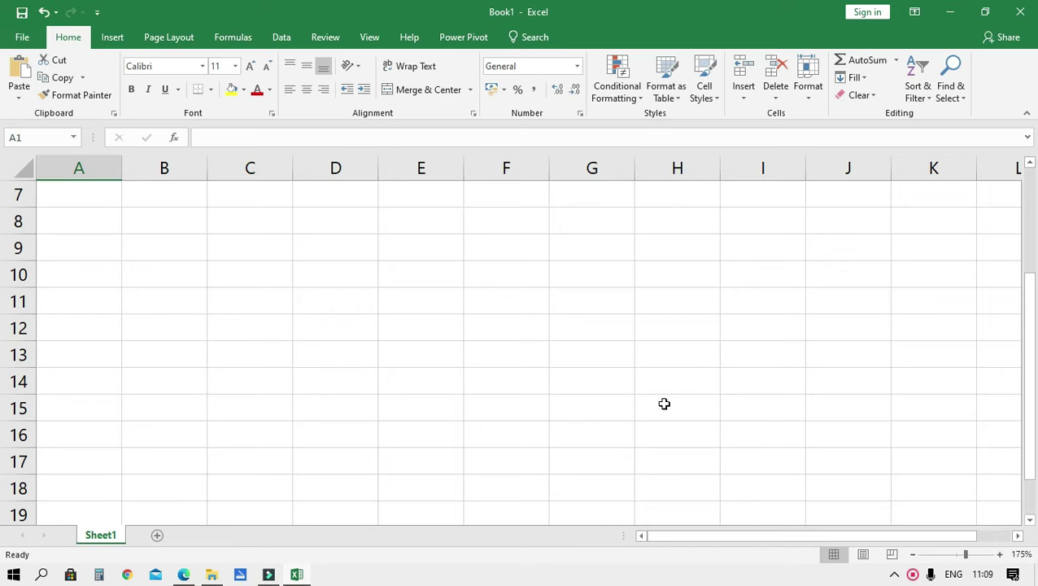
{"action": "scroll", "coordinate": [379, 467], "scroll_direction": "up", "scroll_amount": 2}
{"action": "scroll", "coordinate": [514, 382], "scroll_direction": "down", "scroll_amount": 2, "text": "ctrl"}
{"action": "scroll", "coordinate": [521, 387], "scroll_direction": "down", "scroll_amount": 6, "text": "ctrl"}
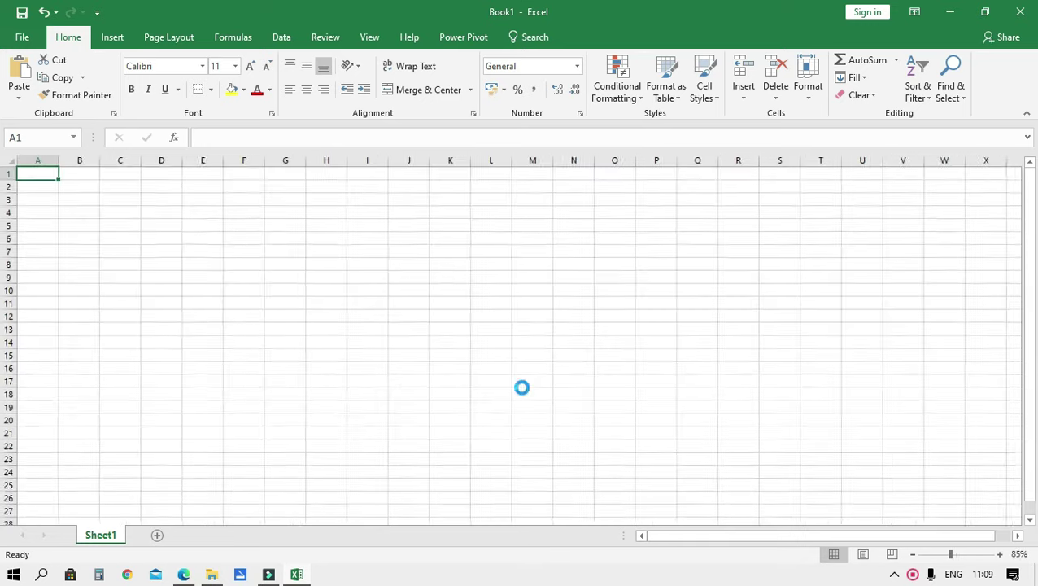
{"action": "scroll", "coordinate": [523, 386], "scroll_direction": "up", "scroll_amount": 9, "text": "ctrl"}
{"action": "scroll", "coordinate": [289, 376], "scroll_direction": "up", "scroll_amount": 1, "text": "ctrl"}
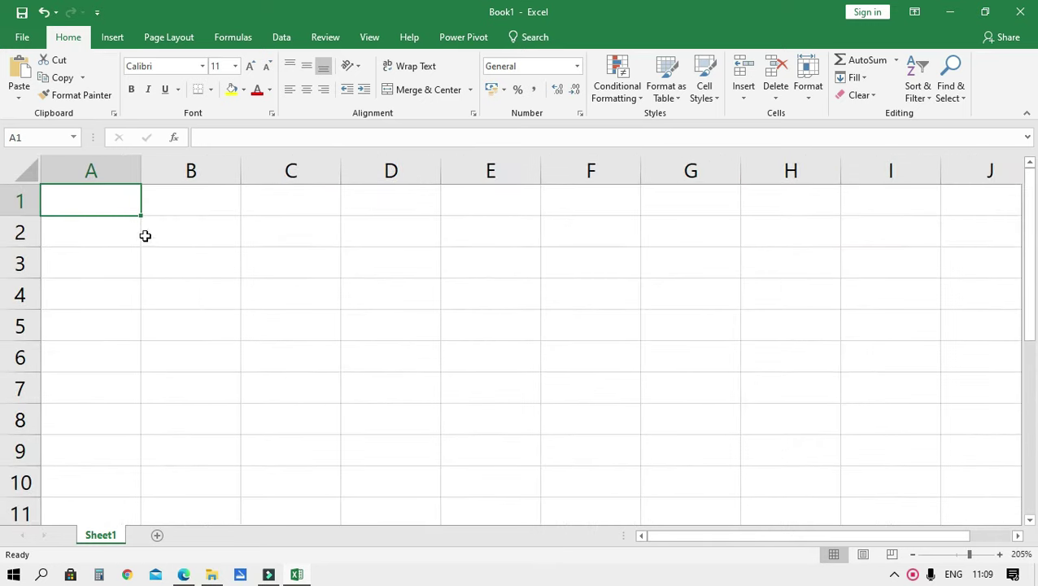
{"action": "scroll", "coordinate": [620, 407], "scroll_direction": "down", "scroll_amount": 5, "text": "ctrl"}
{"action": "scroll", "coordinate": [603, 389], "scroll_direction": "up", "scroll_amount": 5, "text": "ctrl"}
{"action": "scroll", "coordinate": [603, 389], "scroll_direction": "up", "scroll_amount": 1, "text": "ctrl"}
{"action": "scroll", "coordinate": [369, 360], "scroll_direction": "up", "scroll_amount": 2, "text": "ctrl"}
{"action": "scroll", "coordinate": [369, 360], "scroll_direction": "down", "scroll_amount": 3, "text": "ctrl"}
{"action": "scroll", "coordinate": [389, 361], "scroll_direction": "up", "scroll_amount": 2, "text": "ctrl"}
{"action": "scroll", "coordinate": [404, 366], "scroll_direction": "down", "scroll_amount": 4, "text": "ctrl"}
{"action": "scroll", "coordinate": [404, 366], "scroll_direction": "up", "scroll_amount": 3, "text": "ctrl"}
{"action": "scroll", "coordinate": [403, 364], "scroll_direction": "down", "scroll_amount": 6, "text": "ctrl"}
{"action": "scroll", "coordinate": [399, 362], "scroll_direction": "up", "scroll_amount": 6, "text": "ctrl"}
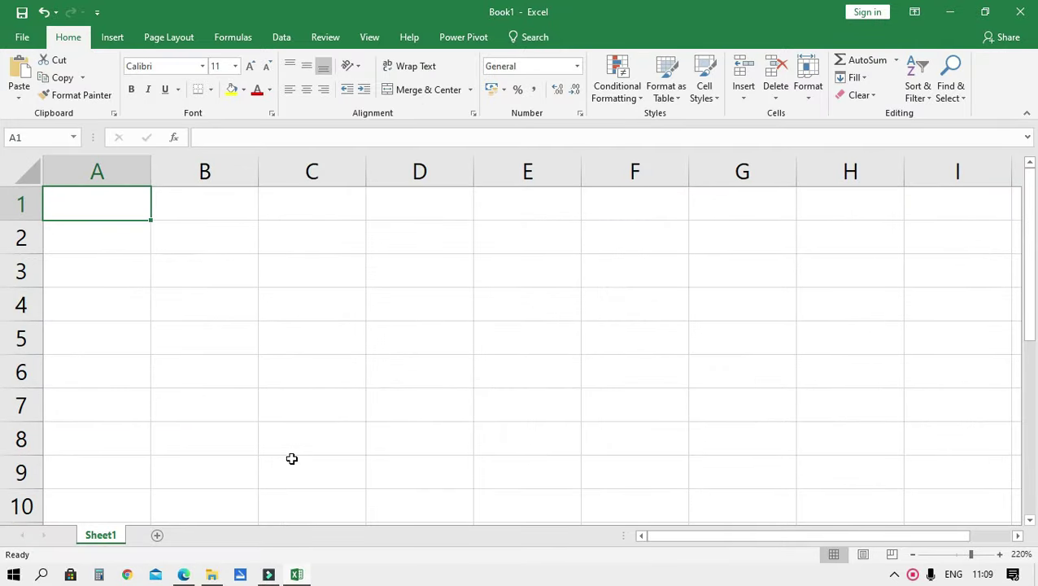
{"action": "left_click_drag", "start_coordinate": [124, 212], "coordinate": [720, 205]}
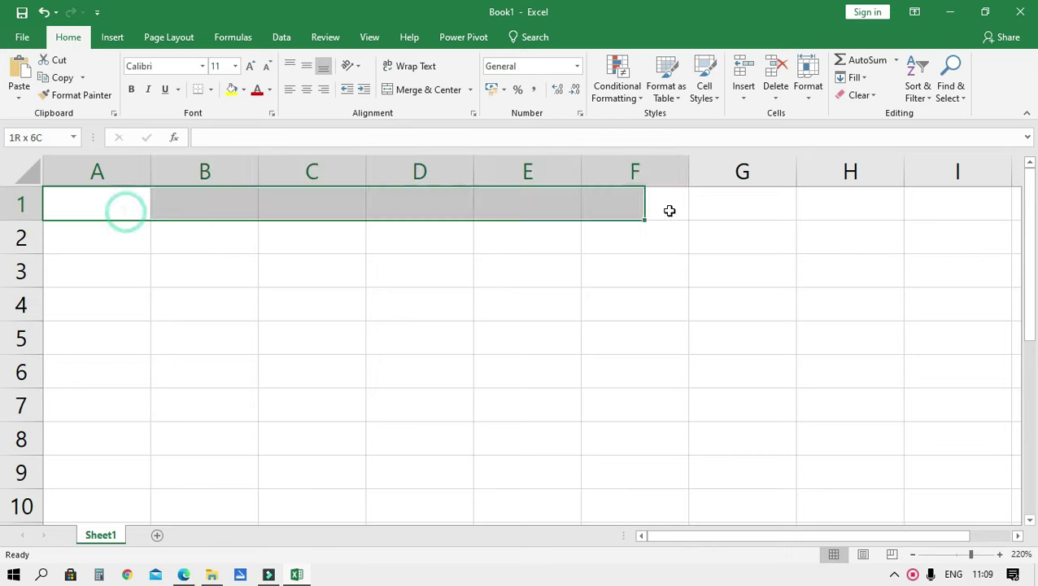
{"action": "left_click", "coordinate": [406, 93]}
Enter the title 'SARI - SARI STORE INVENTORY' in the merged cell.
{"action": "type", "text": "SARI "}
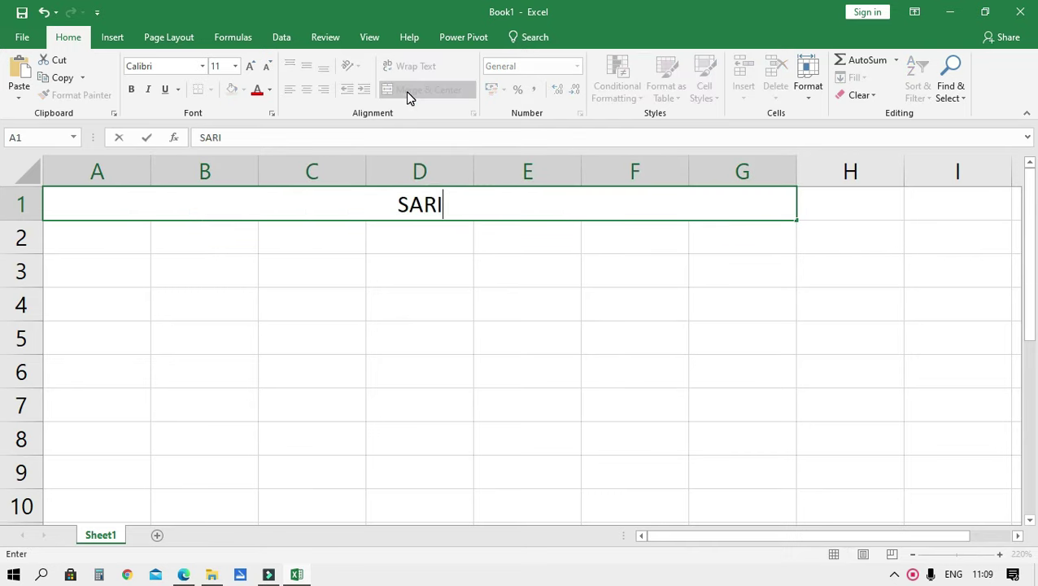
{"action": "type", "text": "- SARUI S"}
{"action": "key", "text": "BackSpace"}
{"action": "key", "text": "BackSpace"}
{"action": "key", "text": "BackSpace"}
{"action": "key", "text": "BackSpace"}
{"action": "type", "text": "I STORE"}
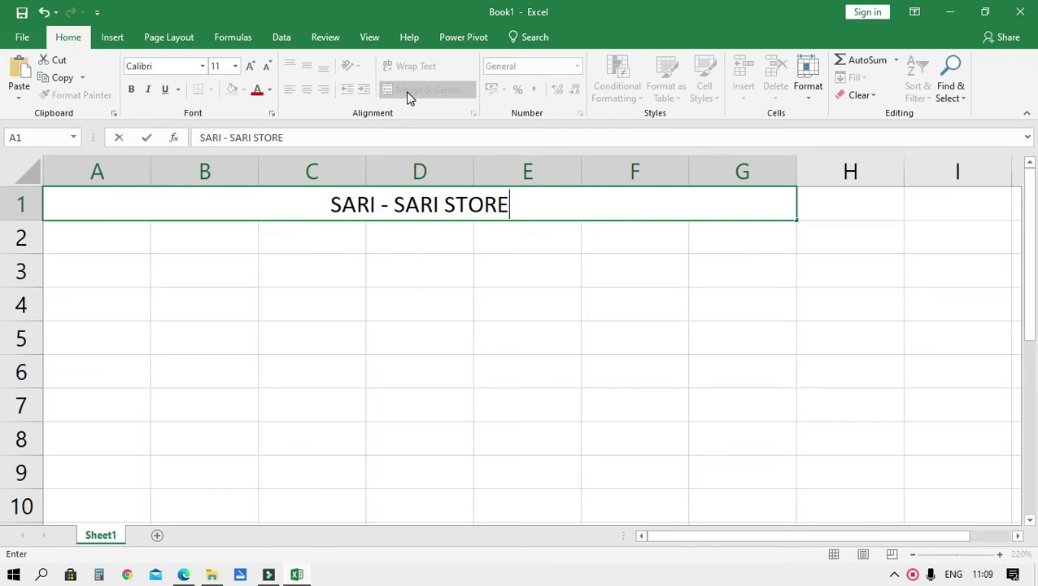
{"action": "type", "text": " INVENTOY"}
{"action": "key", "text": "BackSpace"}
{"action": "type", "text": "RY"}
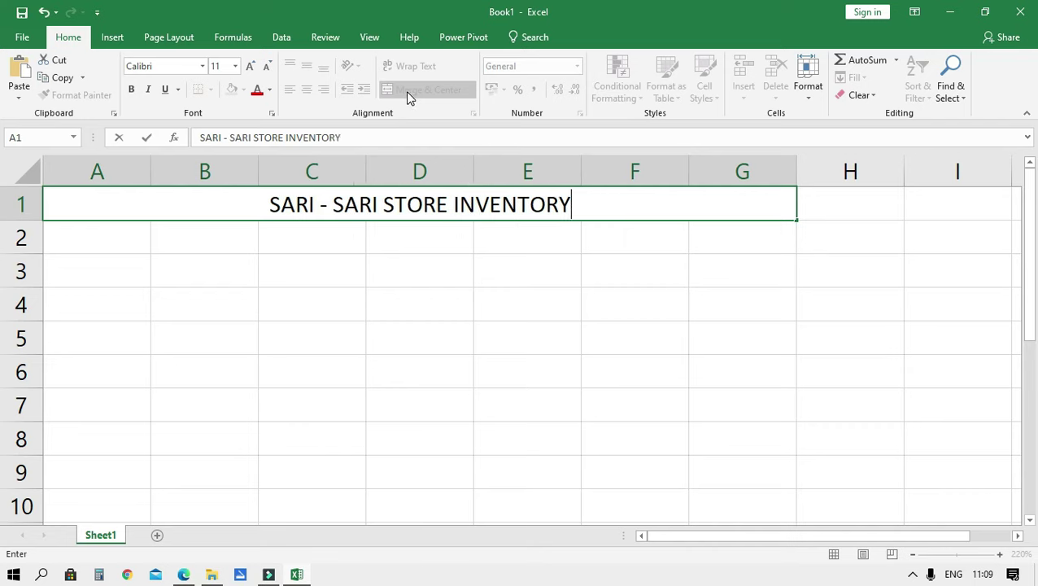
{"action": "key", "text": "ctrl+Return"}
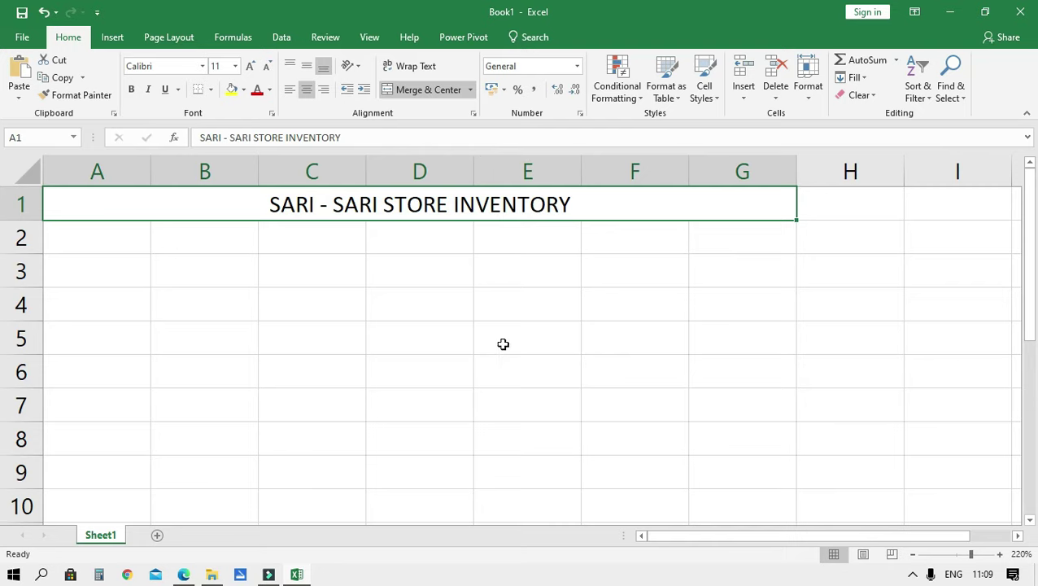
{"action": "scroll", "coordinate": [714, 364], "scroll_direction": "up", "scroll_amount": 2}
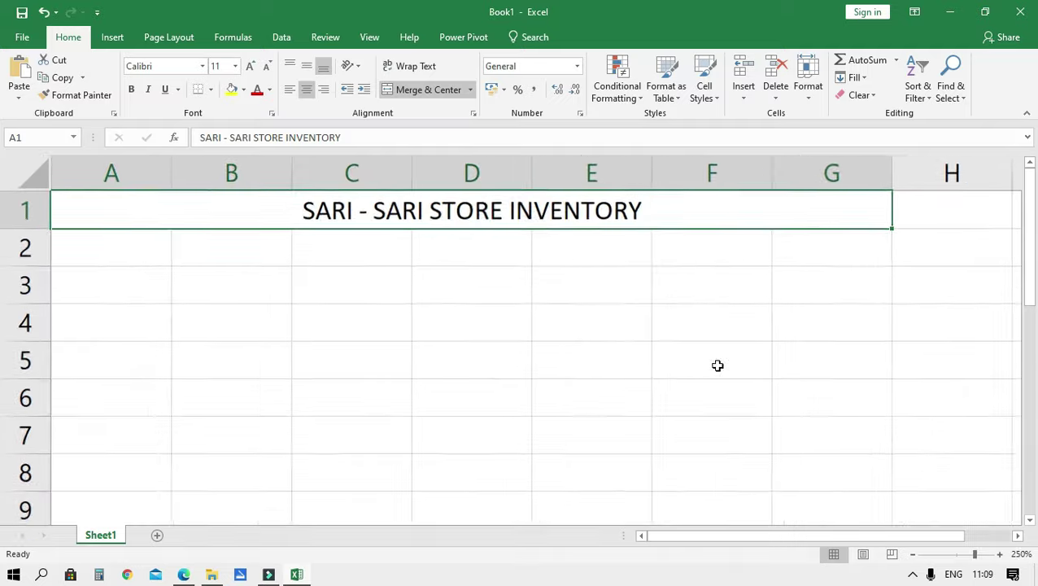
Enter the heading 'No.' in A2 and fit column A's width to it.
{"action": "left_click", "coordinate": [163, 253]}
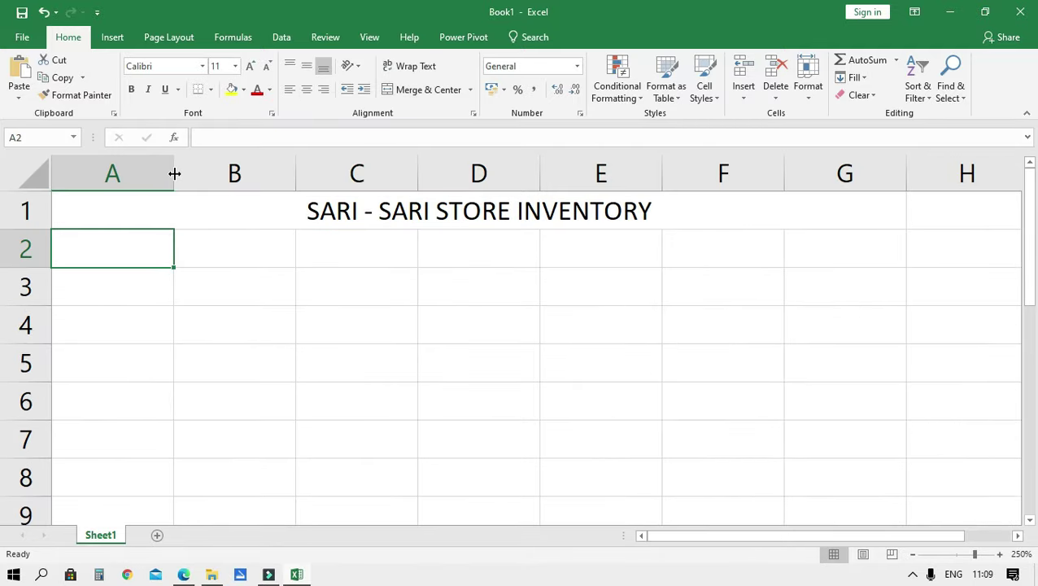
{"action": "left_click_drag", "start_coordinate": [174, 173], "coordinate": [70, 173]}
{"action": "left_click", "coordinate": [69, 249]}
{"action": "type", "text": "No."}
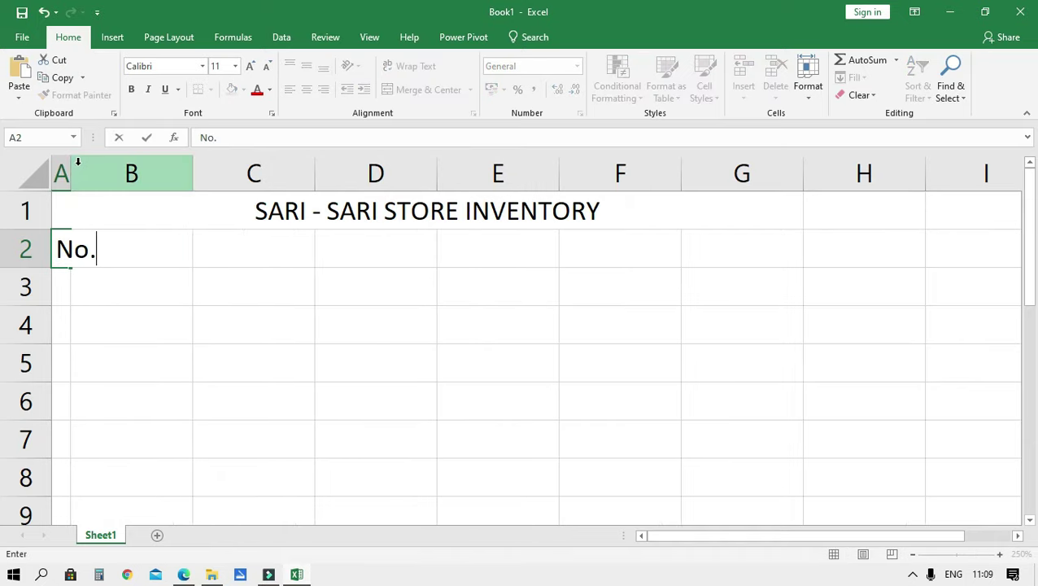
{"action": "left_click", "coordinate": [79, 161]}
{"action": "left_click_drag", "start_coordinate": [71, 167], "coordinate": [97, 166]}
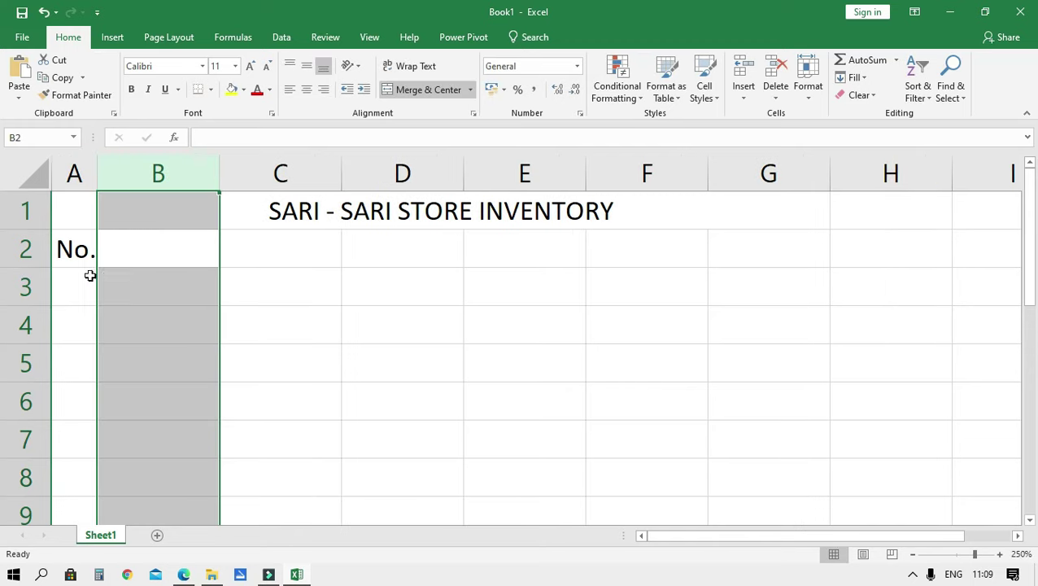
Enter 'ITEM NAME' as the B2 heading and widen column B to fit.
{"action": "left_click", "coordinate": [85, 281]}
{"action": "key", "text": "Up"}
{"action": "key", "text": "Right"}
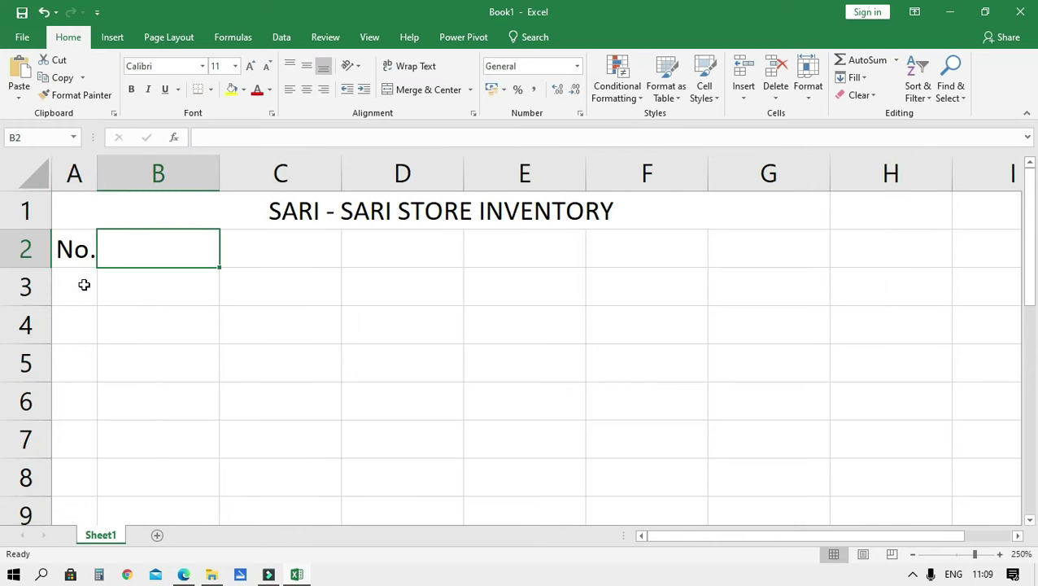
{"action": "type", "text": "item"}
{"action": "key", "text": "BackSpace"}
{"action": "key", "text": "BackSpace"}
{"action": "key", "text": "BackSpace"}
{"action": "key", "text": "BackSpace"}
{"action": "type", "text": "IREM"}
{"action": "key", "text": "BackSpace"}
{"action": "key", "text": "BackSpace"}
{"action": "key", "text": "BackSpace"}
{"action": "type", "text": "TEM N"}
{"action": "key", "text": "BackSpace"}
{"action": "key", "text": "BackSpace"}
{"action": "type", "text": "NAME"}
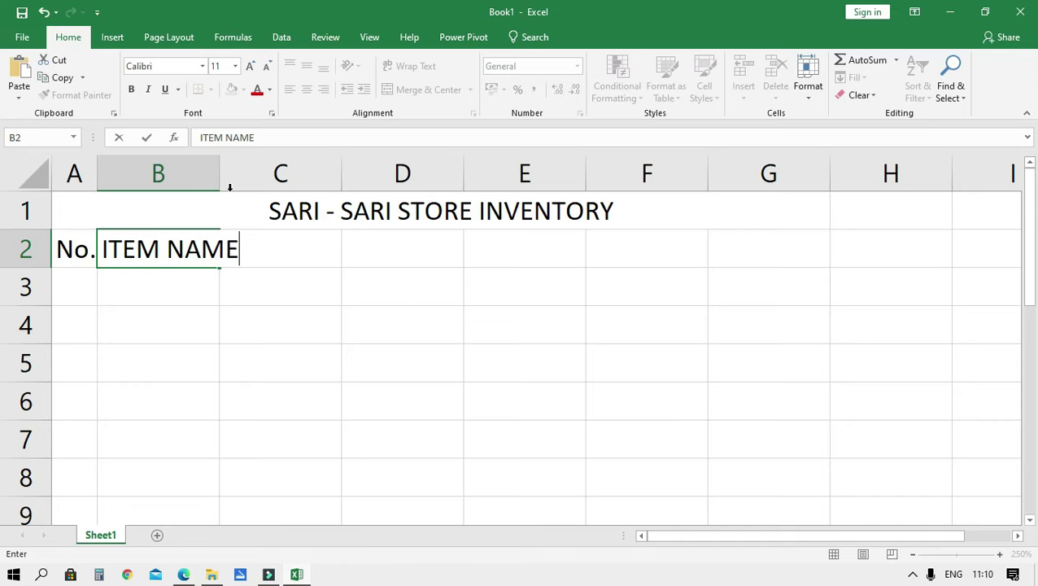
{"action": "left_click", "coordinate": [230, 173]}
{"action": "left_click_drag", "start_coordinate": [220, 162], "coordinate": [240, 167]}
Shorten the B2 heading to 'I_N'.
{"action": "left_click", "coordinate": [273, 247]}
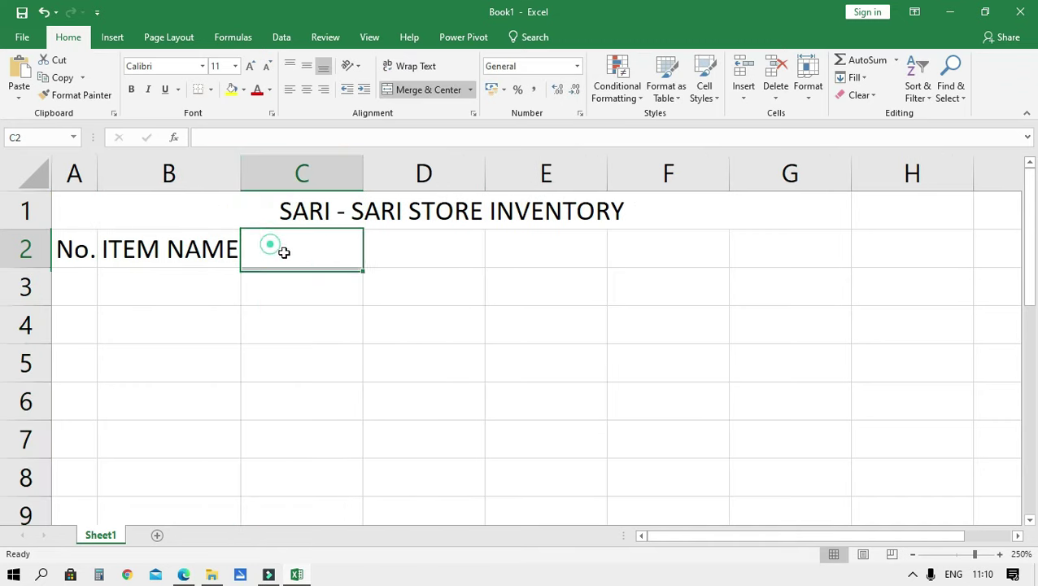
{"action": "left_click", "coordinate": [194, 251]}
{"action": "type", "text": "I"}
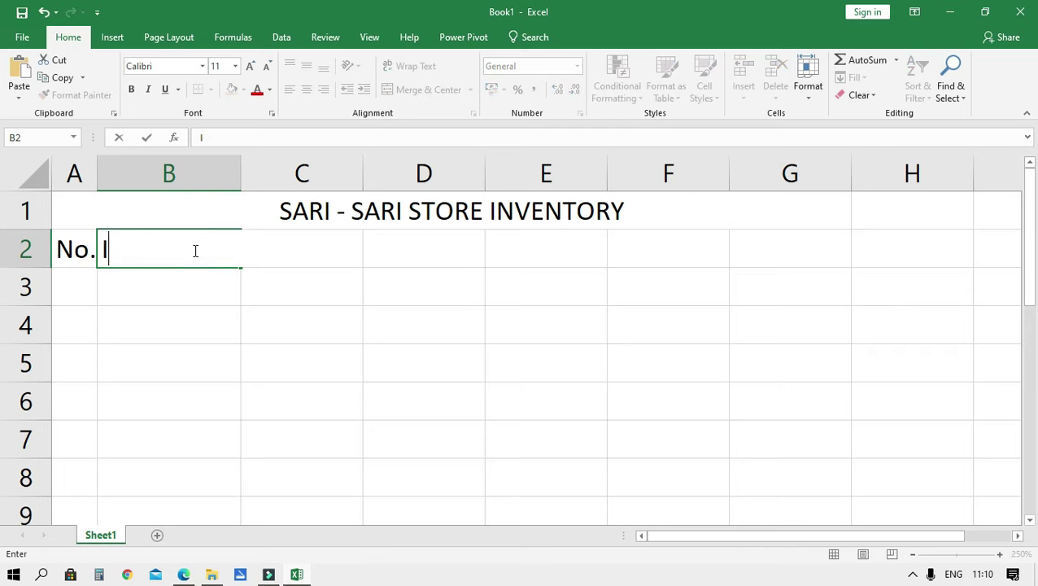
{"action": "key", "text": "BackSpace"}
{"action": "type", "text": "TE"}
{"action": "key", "text": "BackSpace"}
{"action": "key", "text": "BackSpace"}
{"action": "type", "text": "N"}
{"action": "key", "text": "ctrl+Return"}
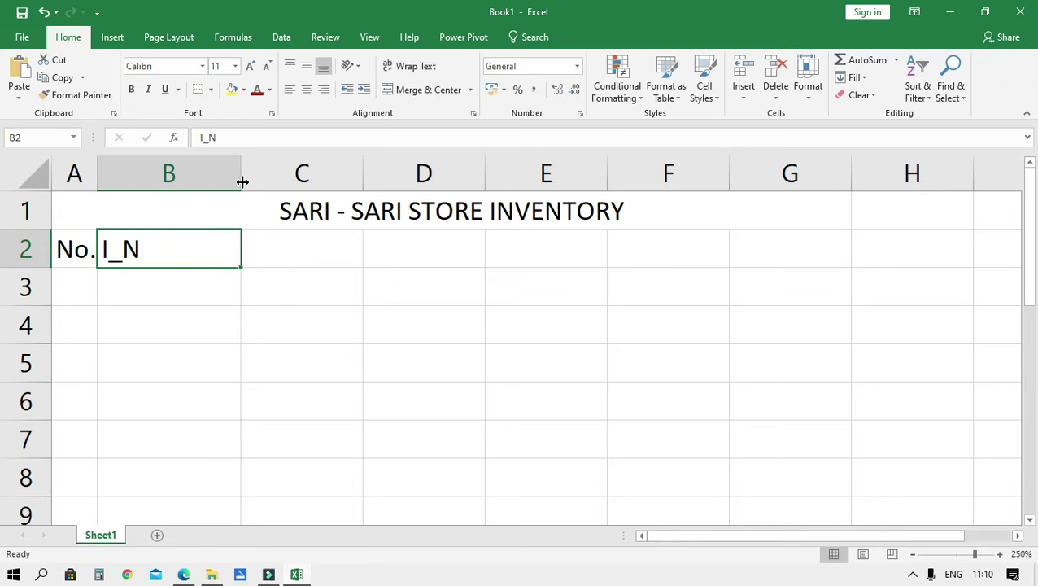
Narrow column B and change its heading to 'Pro_N'.
{"action": "left_click_drag", "start_coordinate": [243, 183], "coordinate": [218, 182]}
{"action": "left_click", "coordinate": [153, 249]}
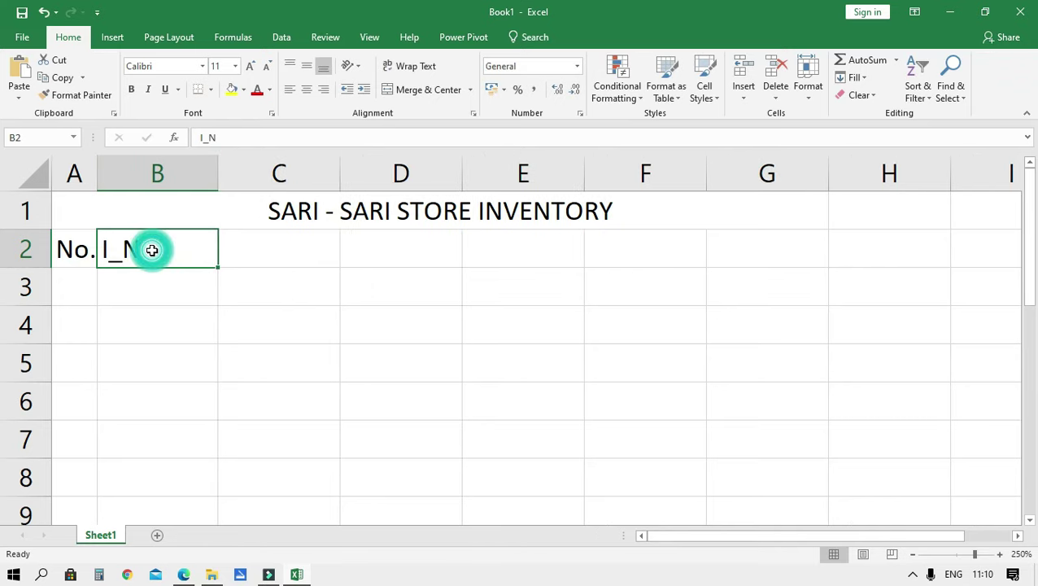
{"action": "type", "text": "It"}
{"action": "key", "text": "BackSpace"}
{"action": "key", "text": "BackSpace"}
{"action": "key", "text": "BackSpace"}
{"action": "type", "text": "nam"}
{"action": "key", "text": "BackSpace"}
{"action": "key", "text": "BackSpace"}
{"action": "key", "text": "BackSpace"}
{"action": "type", "text": "nAM"}
{"action": "key", "text": "BackSpace"}
{"action": "key", "text": "BackSpace"}
{"action": "key", "text": "BackSpace"}
{"action": "type", "text": "pR"}
{"action": "key", "text": "BackSpace"}
{"action": "key", "text": "BackSpace"}
{"action": "type", "text": "Per"}
{"action": "key", "text": "BackSpace"}
{"action": "key", "text": "BackSpace"}
{"action": "type", "text": "ro"}
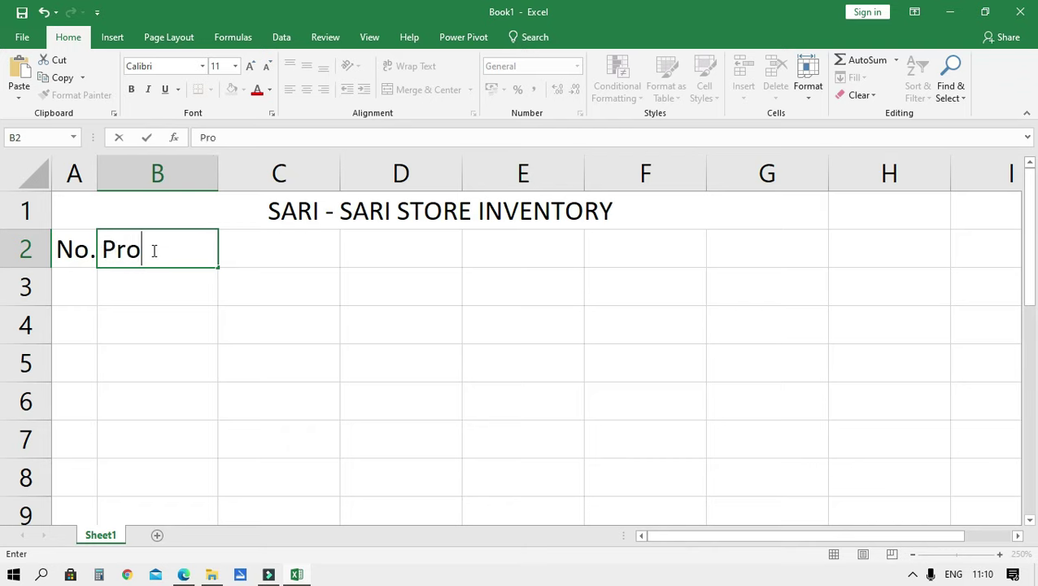
{"action": "type", "text": "_N"}
{"action": "key", "text": "Tab"}
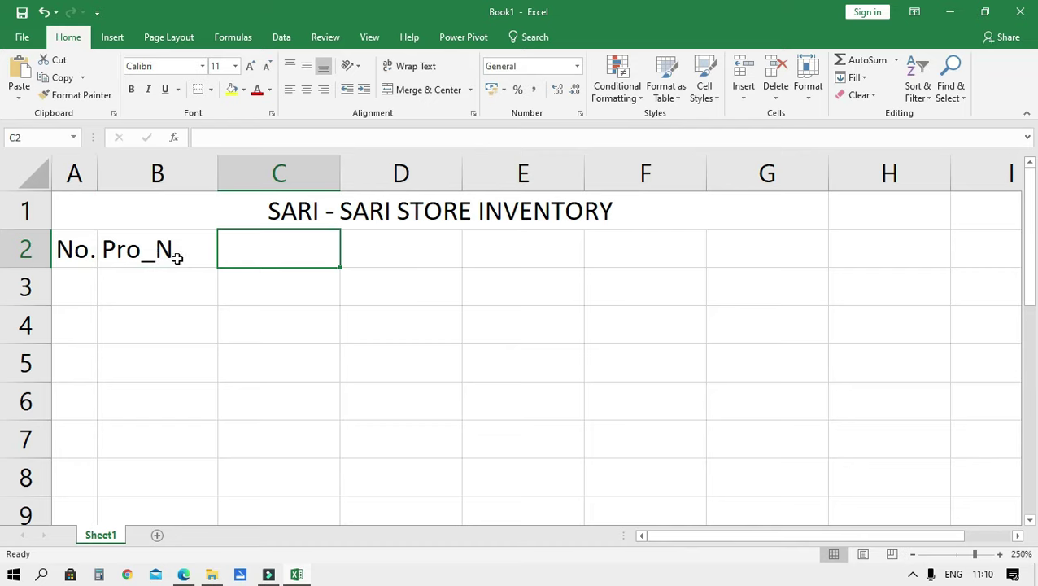
Enter 'Unit' in C2 and narrow column C to fit.
{"action": "left_click", "coordinate": [178, 279]}
{"action": "left_click", "coordinate": [240, 254]}
{"action": "type", "text": "Unit"}
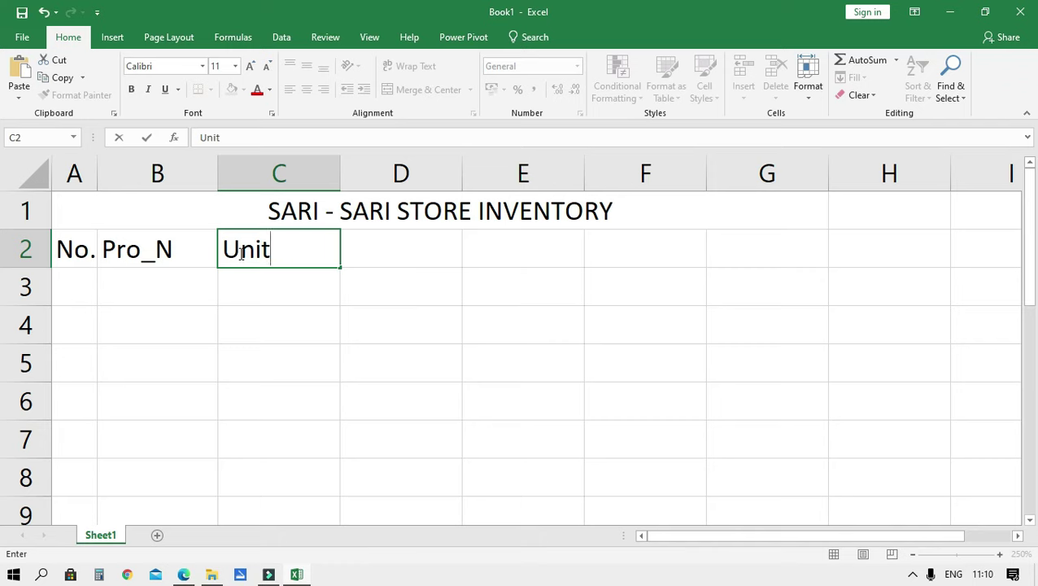
{"action": "left_click", "coordinate": [334, 184]}
{"action": "left_click_drag", "start_coordinate": [339, 178], "coordinate": [299, 178]}
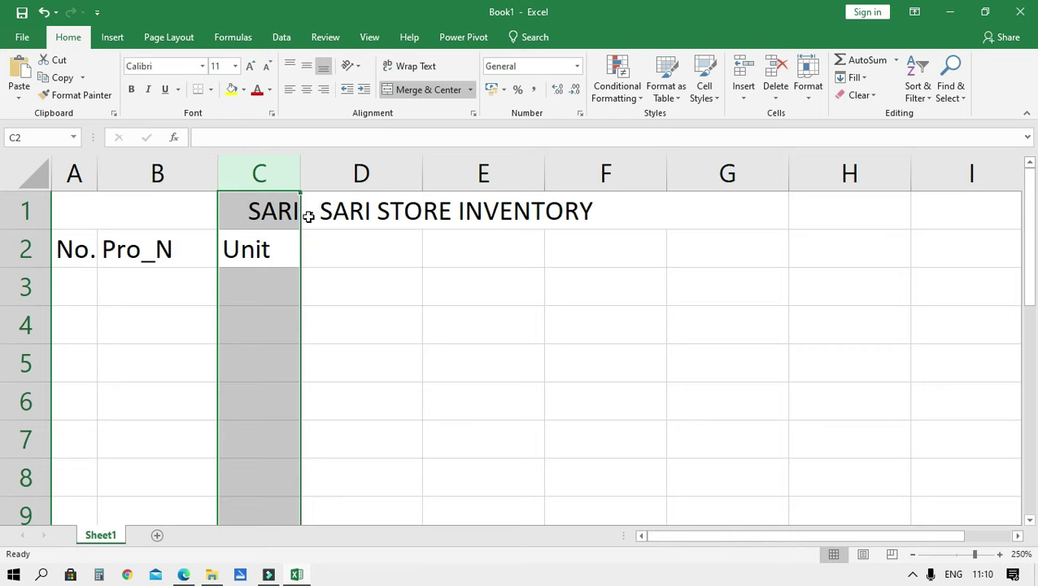
Add the headings '(pcs)' in D2 and 'Amount' in E2.
{"action": "left_click", "coordinate": [317, 243]}
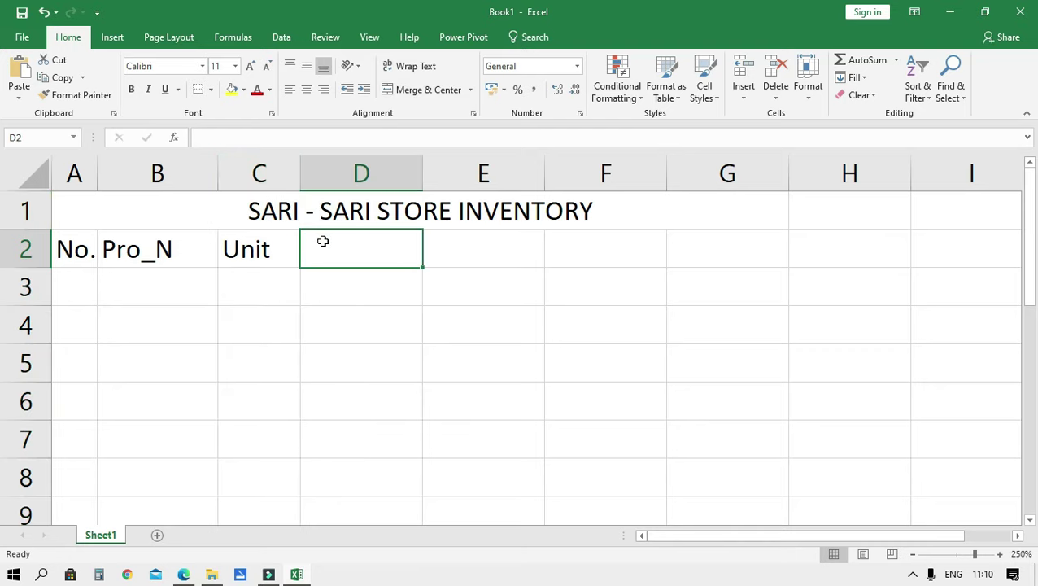
{"action": "type", "text": "(pcs"}
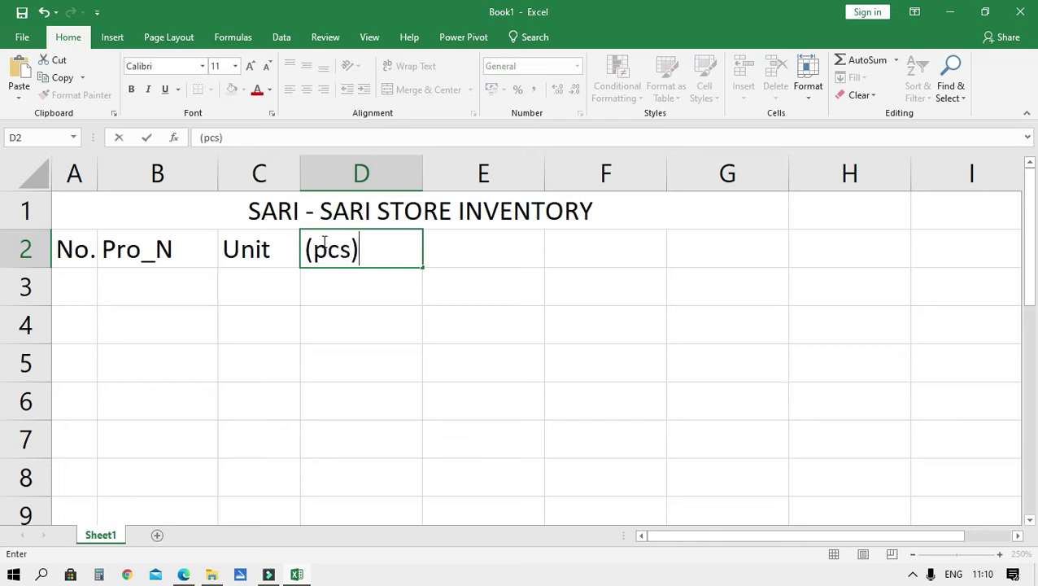
{"action": "key", "text": "Tab"}
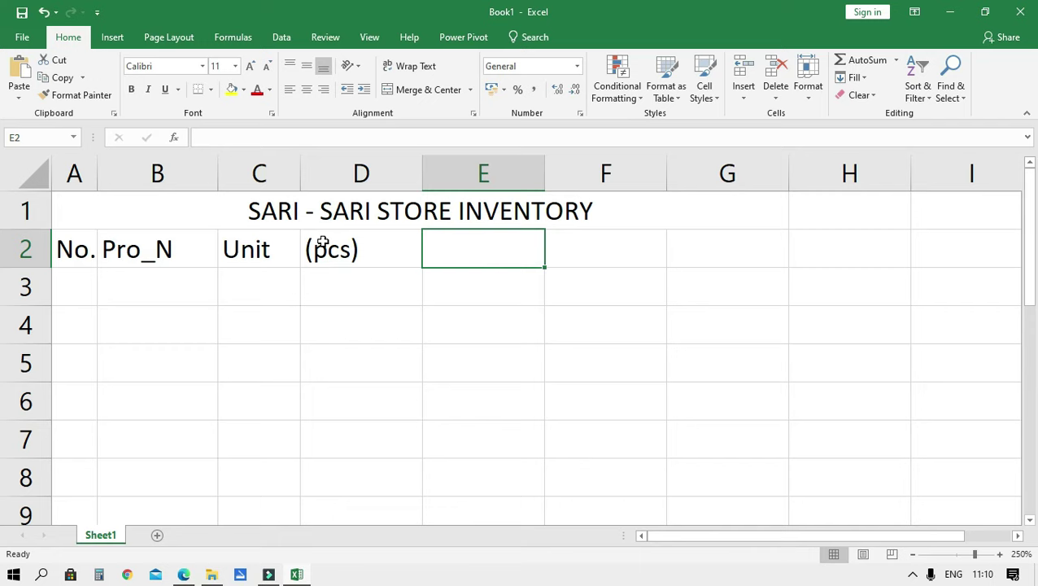
{"action": "type", "text": "Amount"}
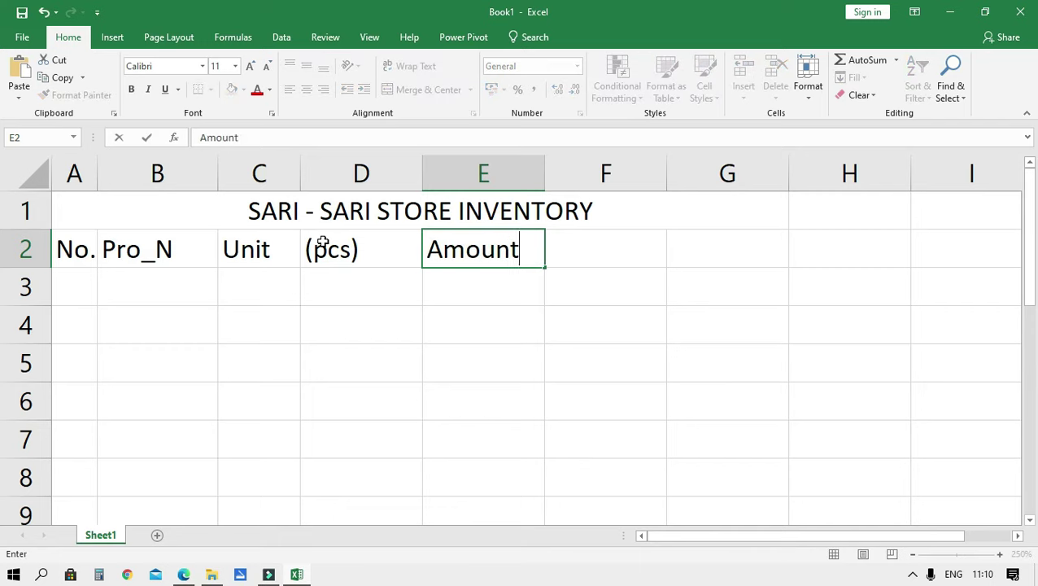
{"action": "key", "text": "Right"}
Number the first item 1 in cell A3.
{"action": "key", "text": "Left"}
{"action": "key", "text": "Left"}
{"action": "key", "text": "Left"}
{"action": "key", "text": "Left"}
{"action": "key", "text": "Right"}
{"action": "key", "text": "Right"}
{"action": "key", "text": "Right"}
{"action": "key", "text": "Right"}
{"action": "key", "text": "Left"}
{"action": "key", "text": "Left"}
{"action": "key", "text": "Left"}
{"action": "key", "text": "Left"}
{"action": "key", "text": "Left"}
{"action": "key", "text": "Down"}
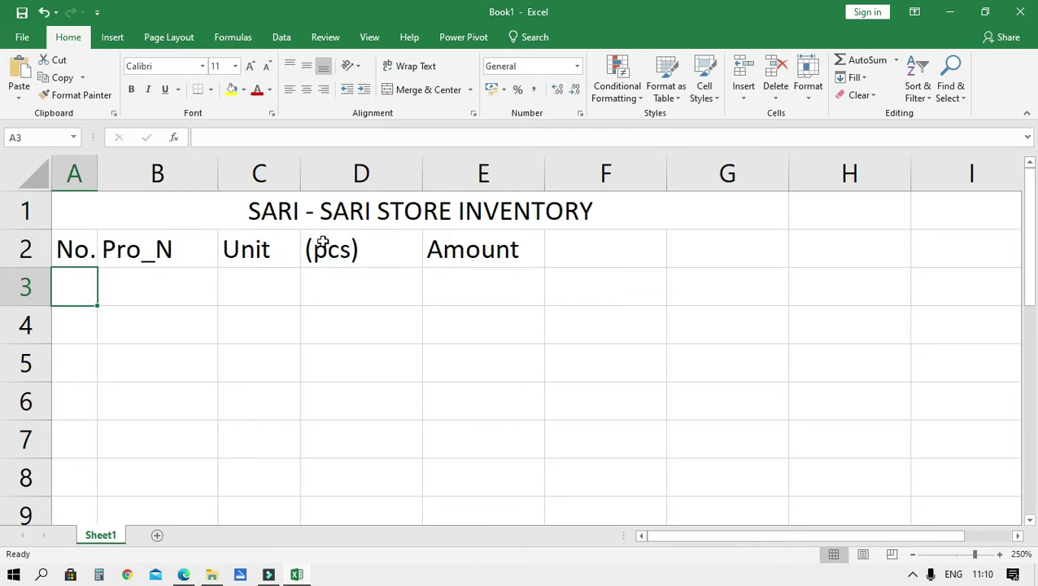
{"action": "type", "text": "1"}
{"action": "key", "text": "Return"}
Enter 2 and 3 below the 1, then clear stray numbers from A5 downward.
{"action": "type", "text": "2"}
{"action": "key", "text": "Return"}
{"action": "type", "text": "3"}
{"action": "key", "text": "Return"}
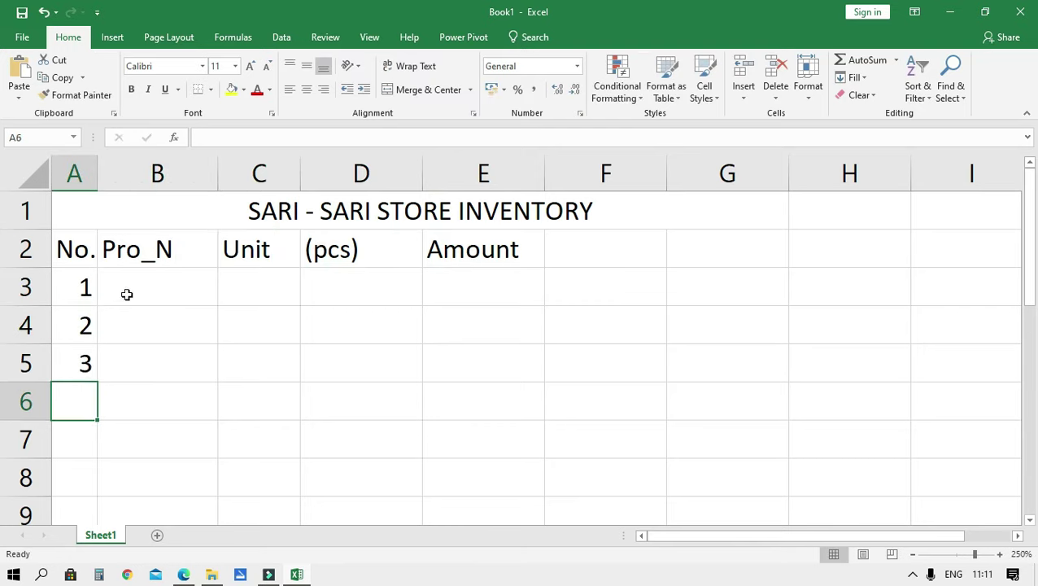
{"action": "left_click_drag", "start_coordinate": [84, 286], "coordinate": [96, 478]}
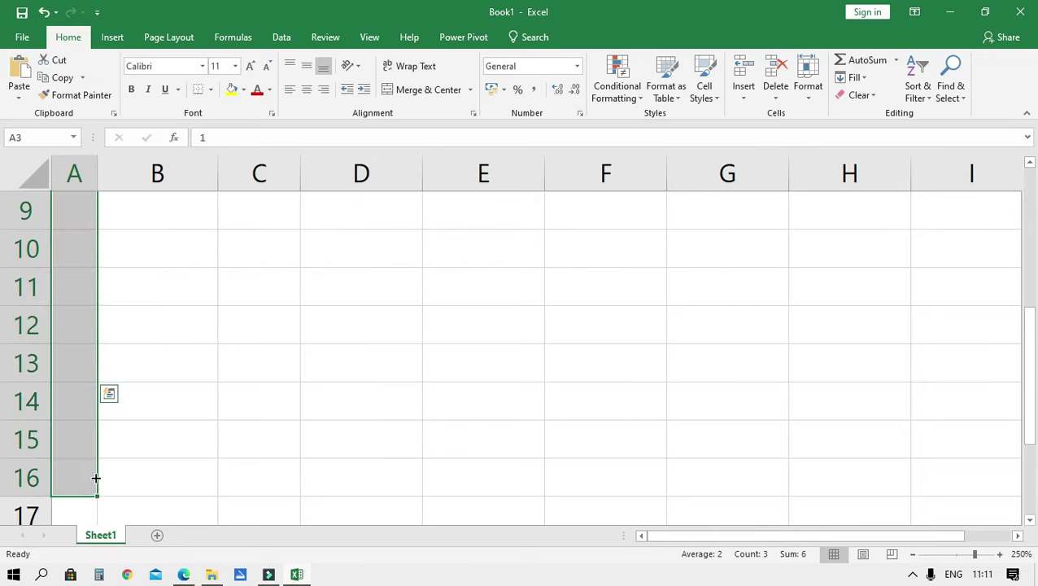
{"action": "scroll", "coordinate": [138, 444], "scroll_direction": "up", "scroll_amount": 3}
{"action": "left_click", "coordinate": [85, 366]}
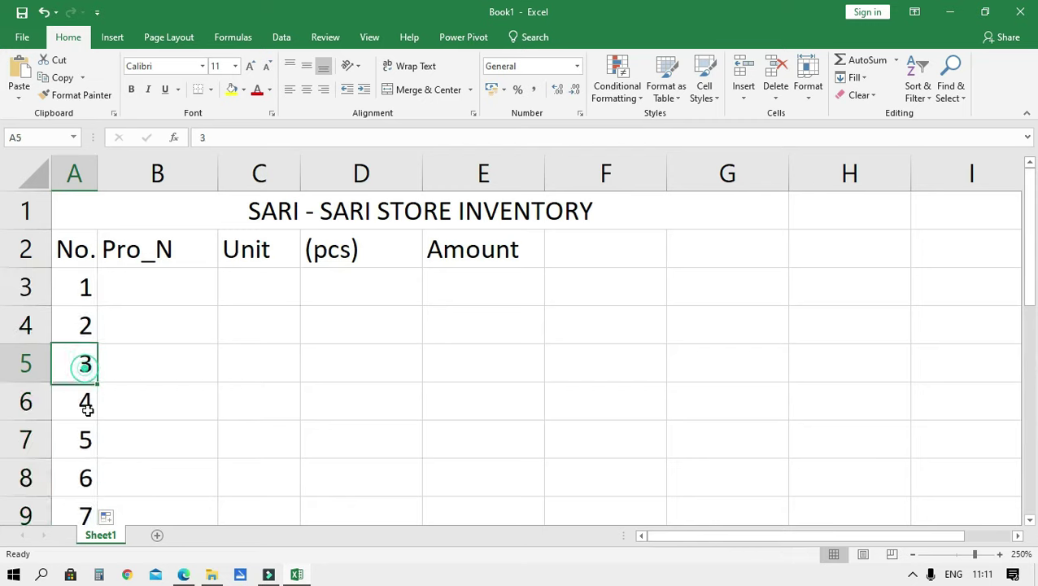
{"action": "left_click_drag", "start_coordinate": [87, 409], "coordinate": [76, 490]}
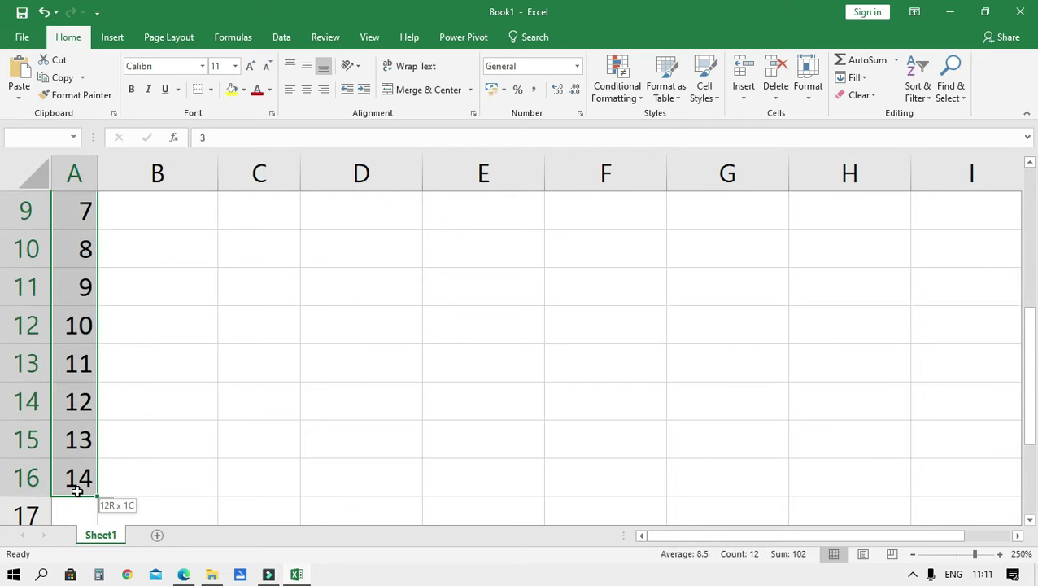
{"action": "key", "text": "Delete"}
{"action": "scroll", "coordinate": [102, 449], "scroll_direction": "up", "scroll_amount": 3}
{"action": "left_click", "coordinate": [220, 373]}
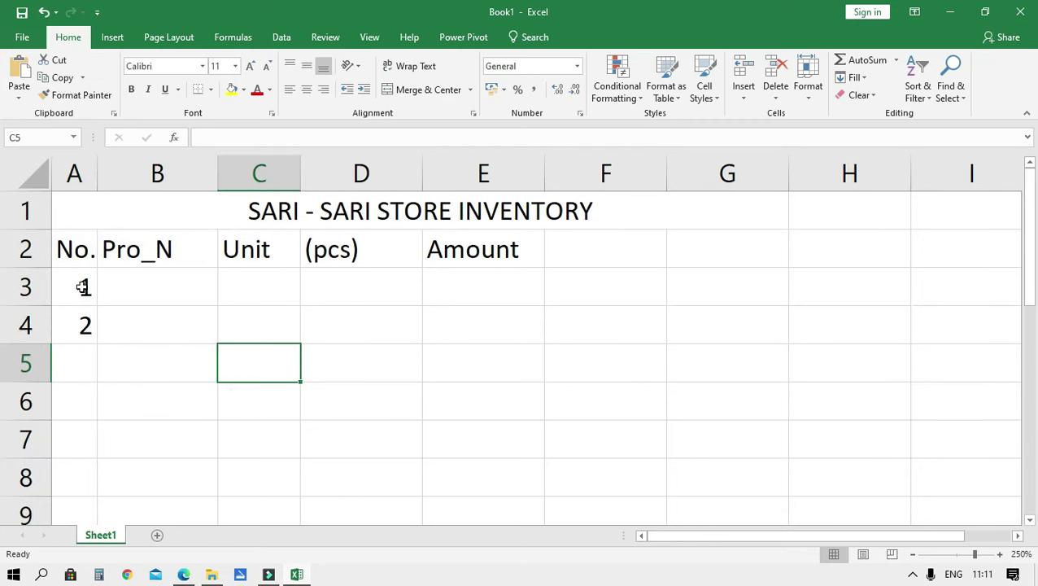
Re-enter 3 in A5 and fill the numbering down column A to 14.
{"action": "left_click", "coordinate": [76, 366]}
{"action": "type", "text": "3"}
{"action": "left_click", "coordinate": [145, 366]}
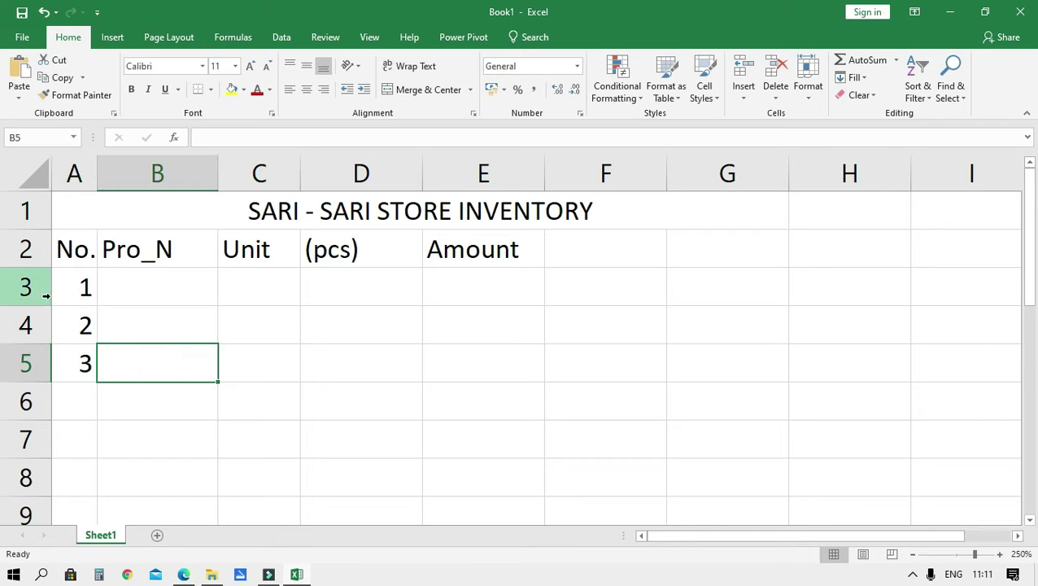
{"action": "left_click_drag", "start_coordinate": [69, 293], "coordinate": [69, 361]}
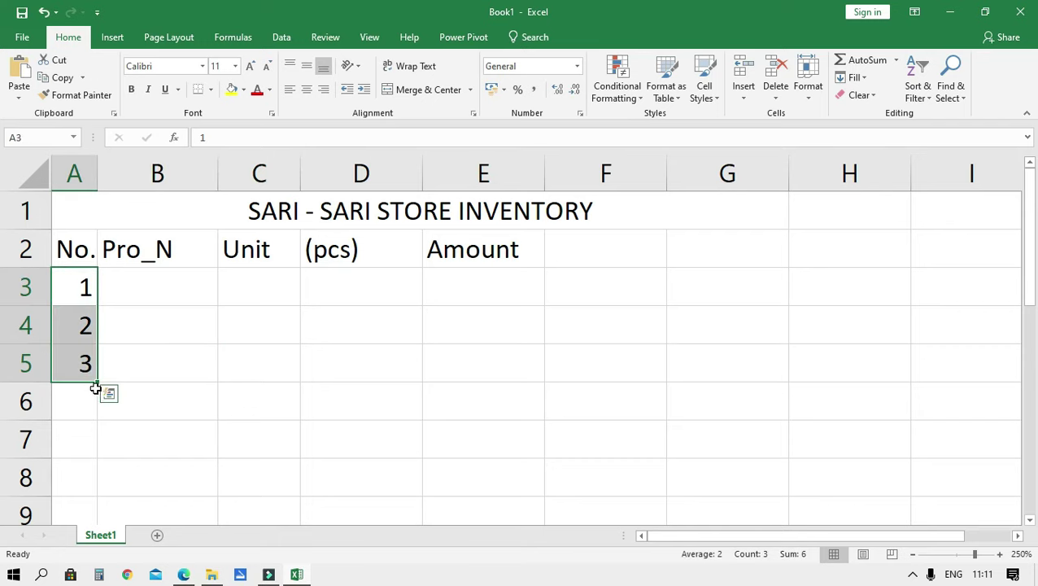
{"action": "mouse_move", "coordinate": [96, 382]}
{"action": "left_mouse_down"}
{"action": "mouse_move", "coordinate": [97, 488]}
{"action": "mouse_move", "coordinate": [74, 475]}
{"action": "left_mouse_up"}
{"action": "scroll", "coordinate": [254, 370], "scroll_direction": "up", "scroll_amount": 3}
Fill row 3 with item Piatos, unit Box and quantity 12.
{"action": "left_click", "coordinate": [170, 297]}
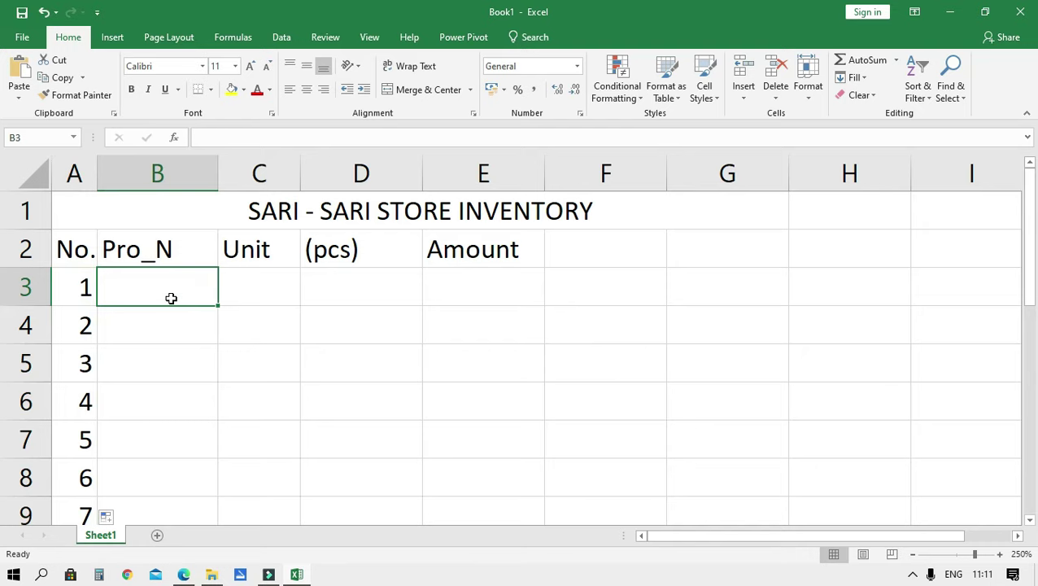
{"action": "type", "text": "Piatos"}
{"action": "key", "text": "Tab"}
{"action": "left_click", "coordinate": [170, 298]}
{"action": "key", "text": "Tab"}
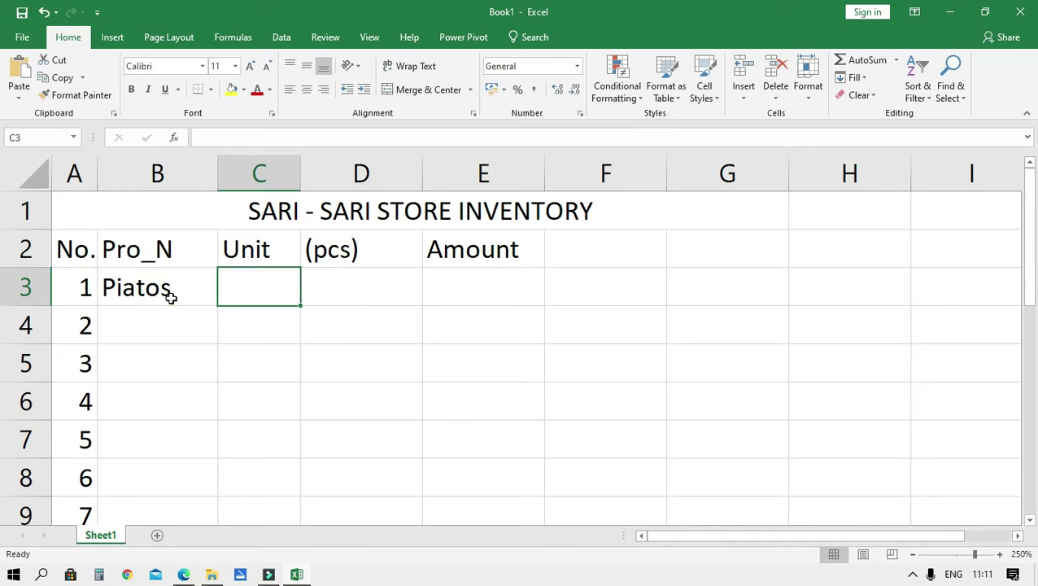
{"action": "type", "text": "Box"}
{"action": "key", "text": "Tab"}
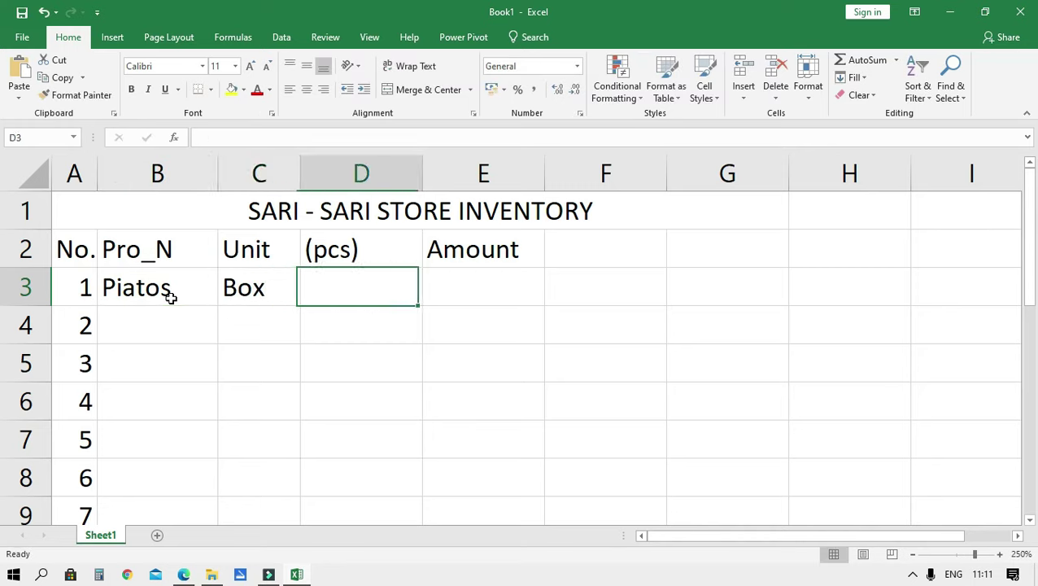
{"action": "type", "text": "12"}
{"action": "key", "text": "Return"}
{"action": "key", "text": "Up"}
{"action": "key", "text": "Left"}
{"action": "key", "text": "Left"}
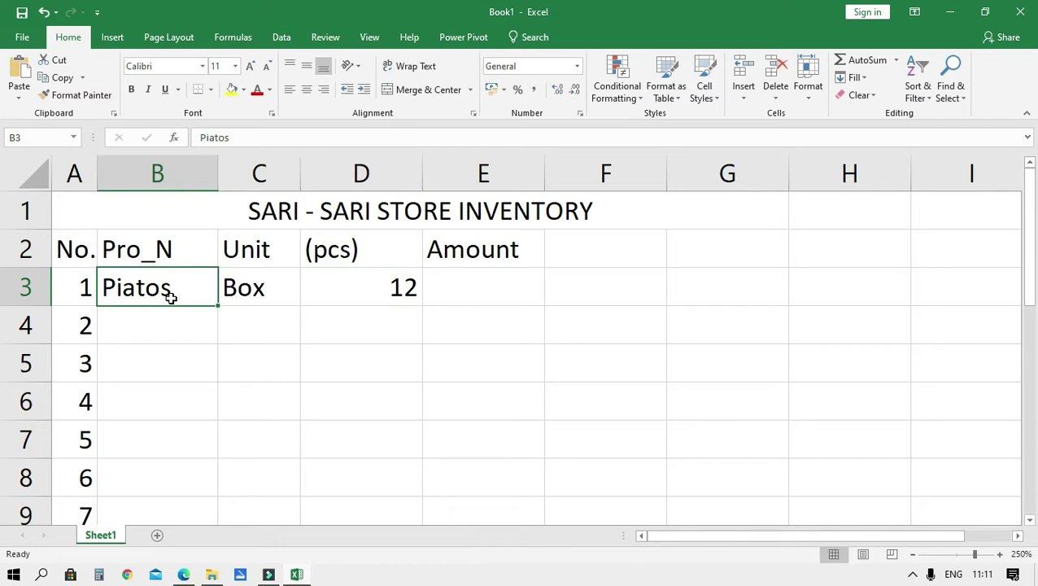
Give the header row A2:I2 a yellow fill and a bottom double border.
{"action": "mouse_move", "coordinate": [54, 249]}
{"action": "left_mouse_down"}
{"action": "mouse_move", "coordinate": [1006, 238]}
{"action": "mouse_move", "coordinate": [998, 236]}
{"action": "left_mouse_up"}
{"action": "left_click", "coordinate": [232, 90]}
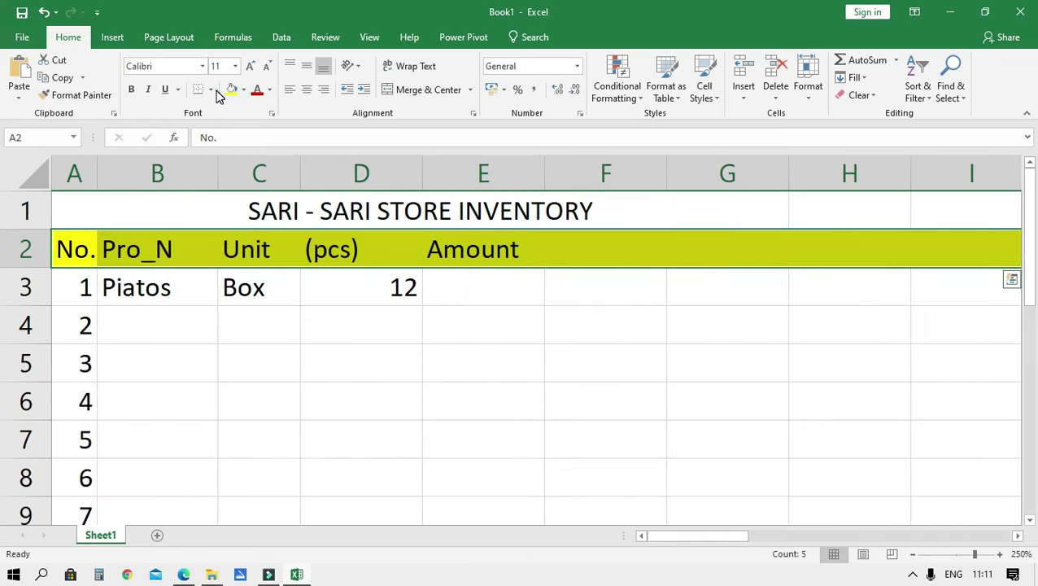
{"action": "left_click", "coordinate": [212, 89]}
{"action": "left_click", "coordinate": [223, 275]}
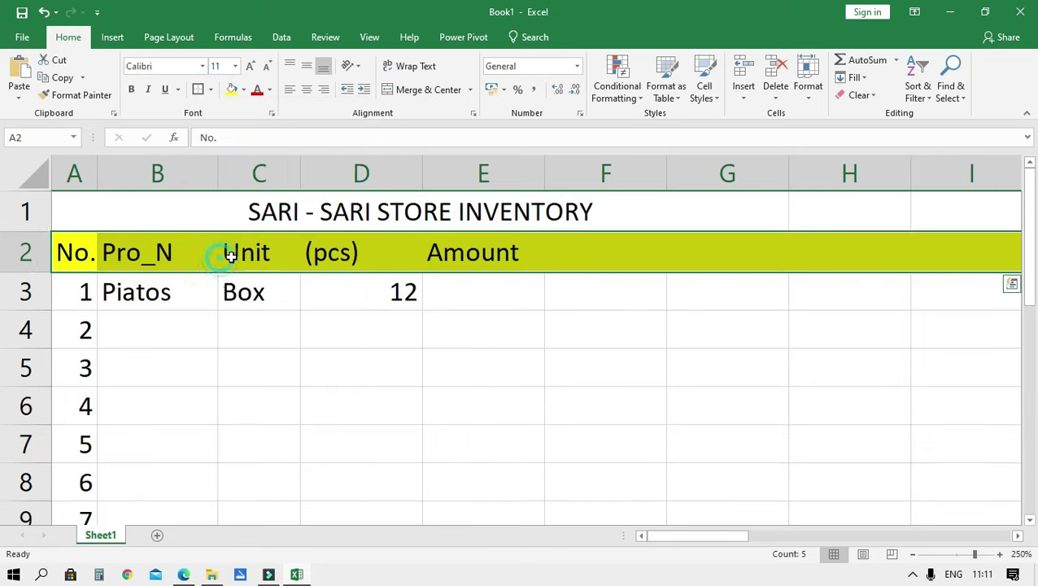
{"action": "left_click", "coordinate": [311, 371]}
Merge and centre the title across A1 to I1.
{"action": "left_click_drag", "start_coordinate": [180, 211], "coordinate": [931, 207]}
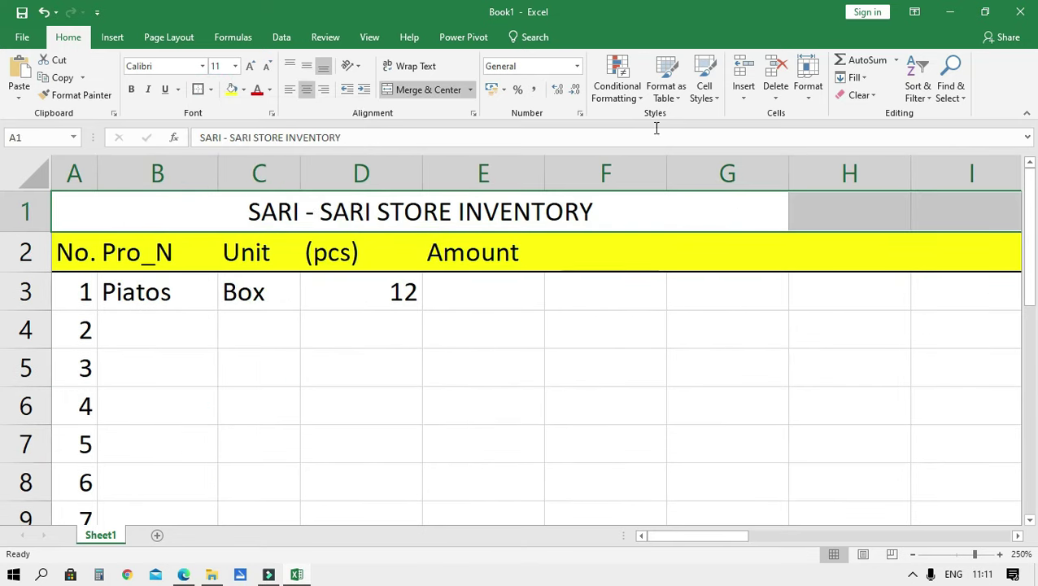
{"action": "left_click", "coordinate": [445, 91]}
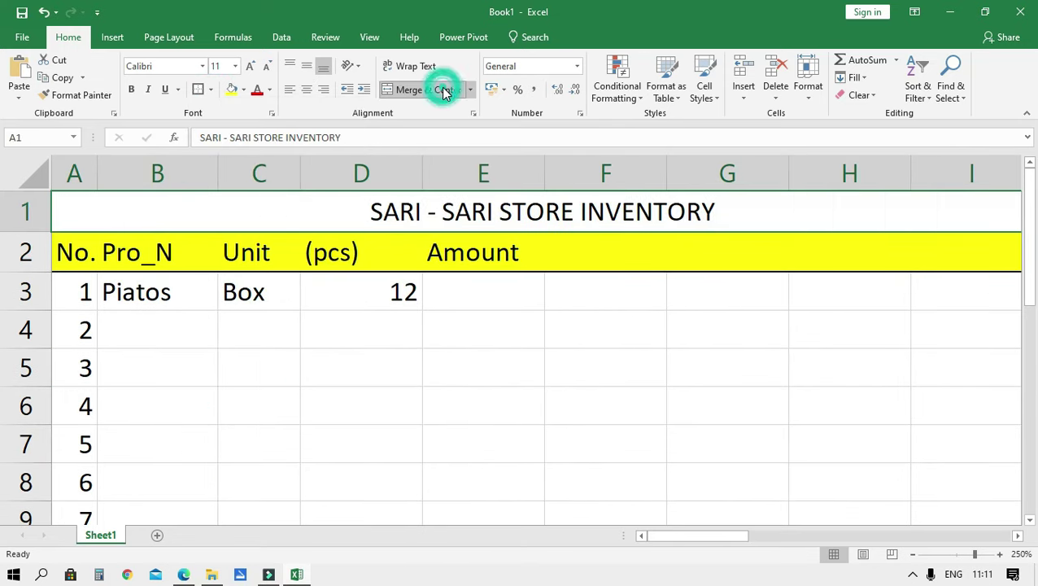
{"action": "left_click", "coordinate": [596, 395]}
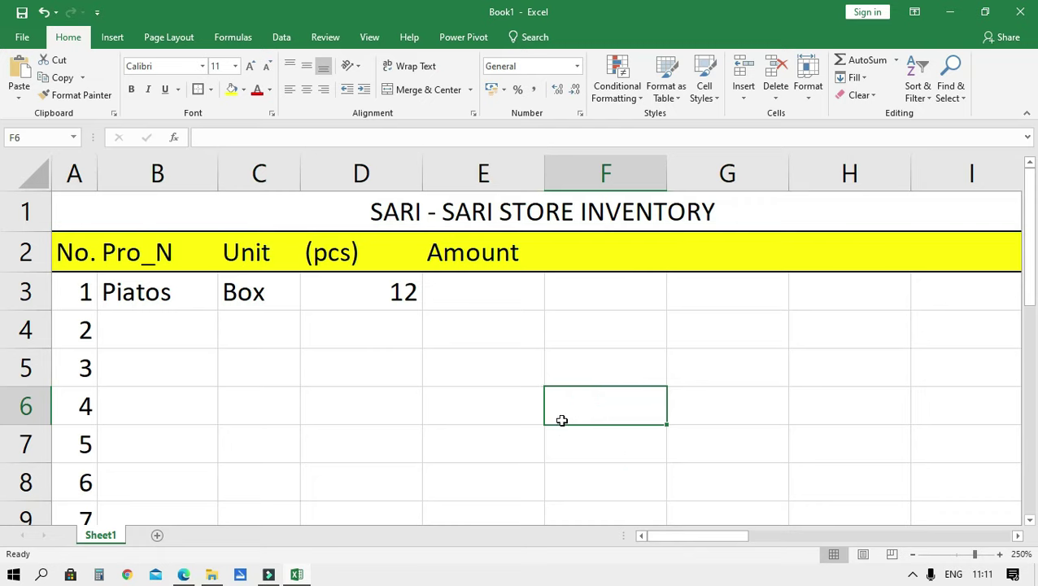
{"action": "left_click_drag", "start_coordinate": [63, 292], "coordinate": [975, 281]}
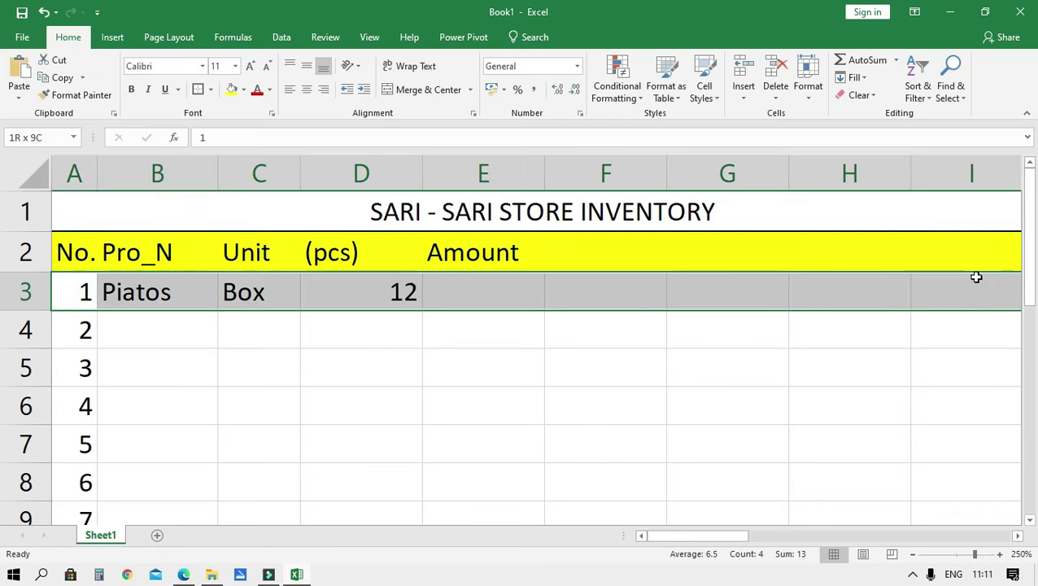
Centre-align row 3, then centre-align the entire sheet.
{"action": "left_click", "coordinate": [314, 88]}
{"action": "left_click", "coordinate": [376, 407]}
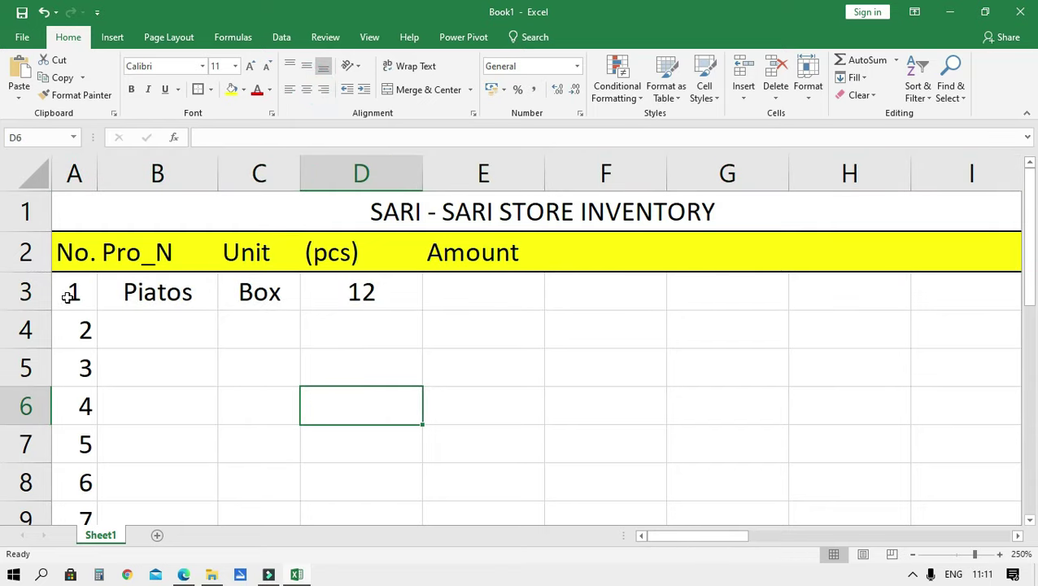
{"action": "key", "text": "ctrl+a"}
{"action": "left_click", "coordinate": [306, 89]}
{"action": "left_click", "coordinate": [301, 366]}
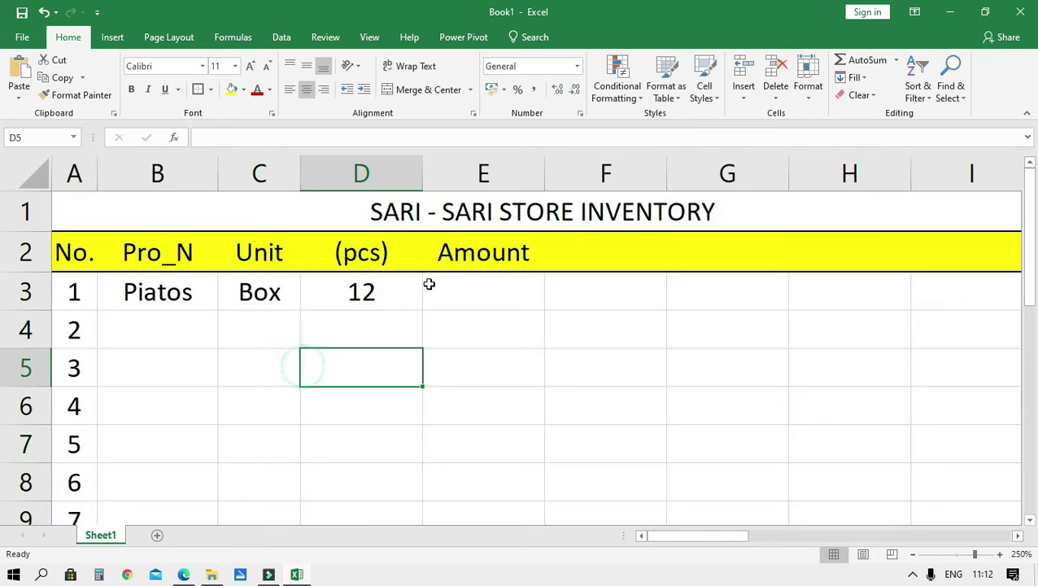
Enter 84 as the Piatos Amount in cell E3.
{"action": "left_click", "coordinate": [432, 287]}
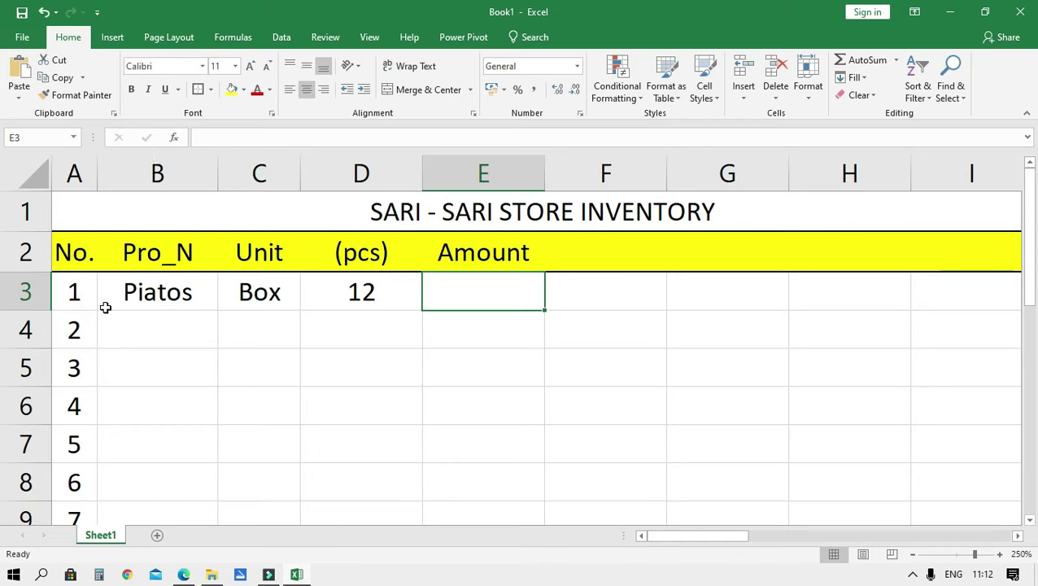
{"action": "left_click", "coordinate": [134, 289]}
{"action": "left_click", "coordinate": [250, 296]}
{"action": "key", "text": "Left"}
{"action": "key", "text": "Right"}
{"action": "key", "text": "Left"}
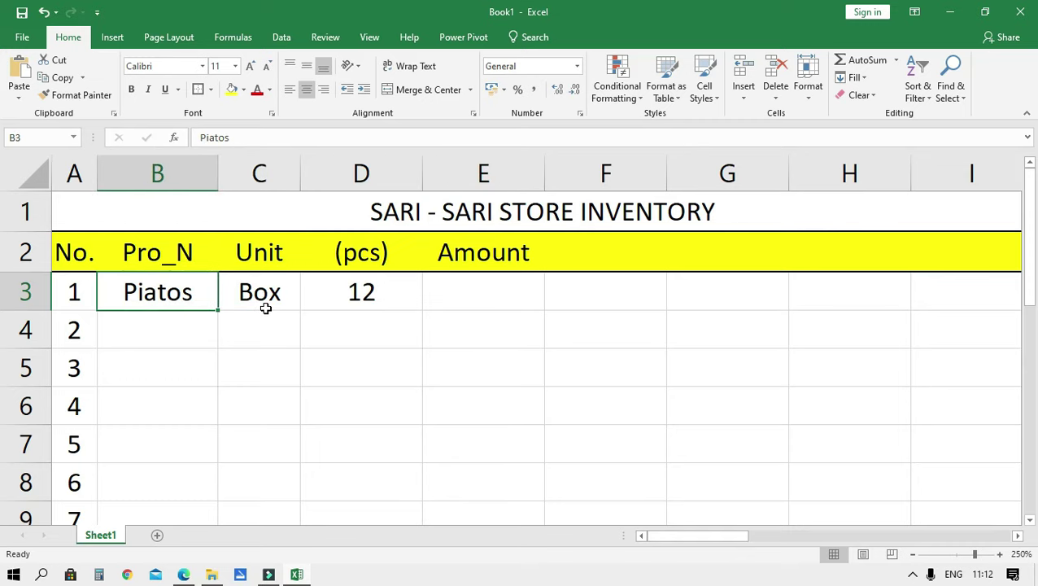
{"action": "key", "text": "Right"}
{"action": "key", "text": "Right"}
{"action": "key", "text": "Right"}
{"action": "type", "text": "84"}
{"action": "key", "text": "Return"}
{"action": "key", "text": "Up"}
{"action": "key", "text": "Right"}
{"action": "key", "text": "Left"}
{"action": "key", "text": "Left"}
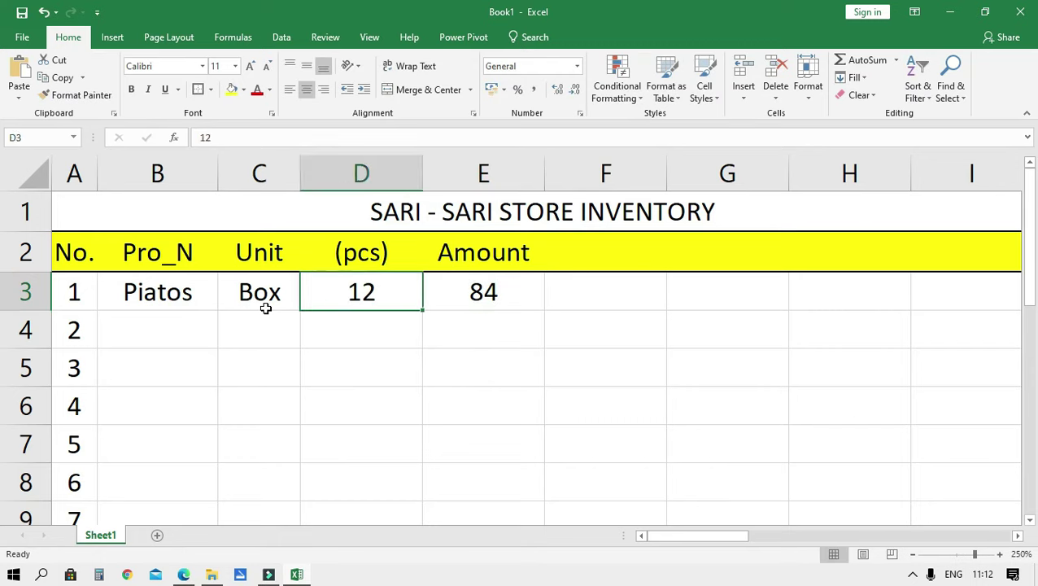
{"action": "key", "text": "Right"}
{"action": "key", "text": "Right"}
{"action": "key", "text": "Up"}
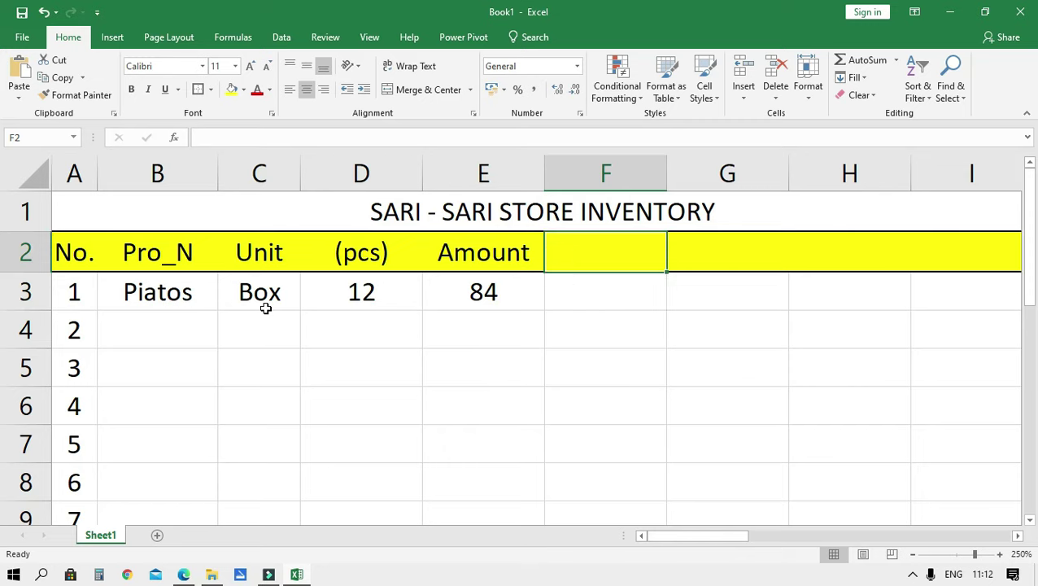
Add borders around the Unit, (pcs), Amount and F2 header cells.
{"action": "left_click", "coordinate": [75, 251]}
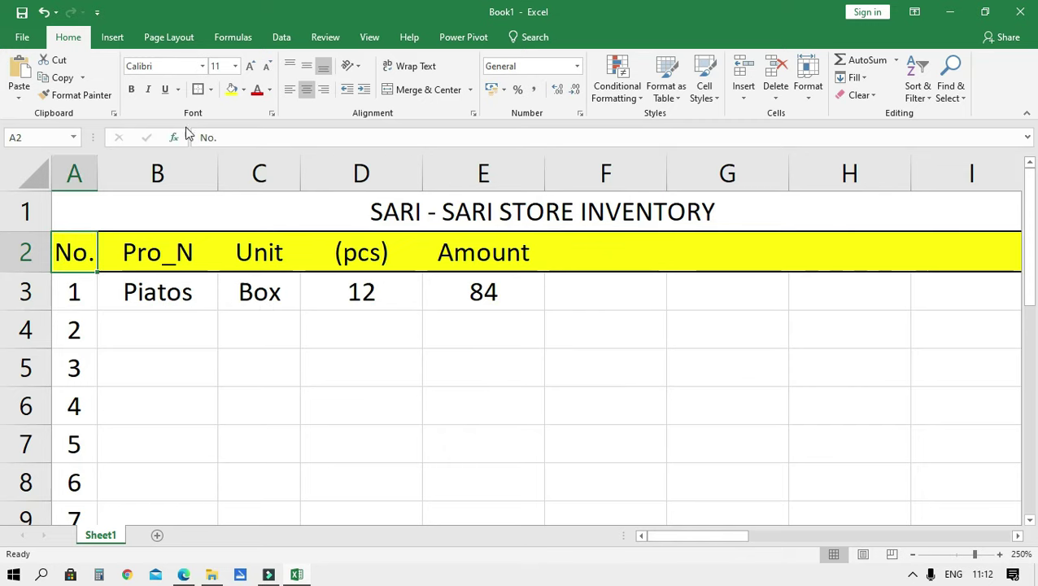
{"action": "left_click", "coordinate": [140, 242]}
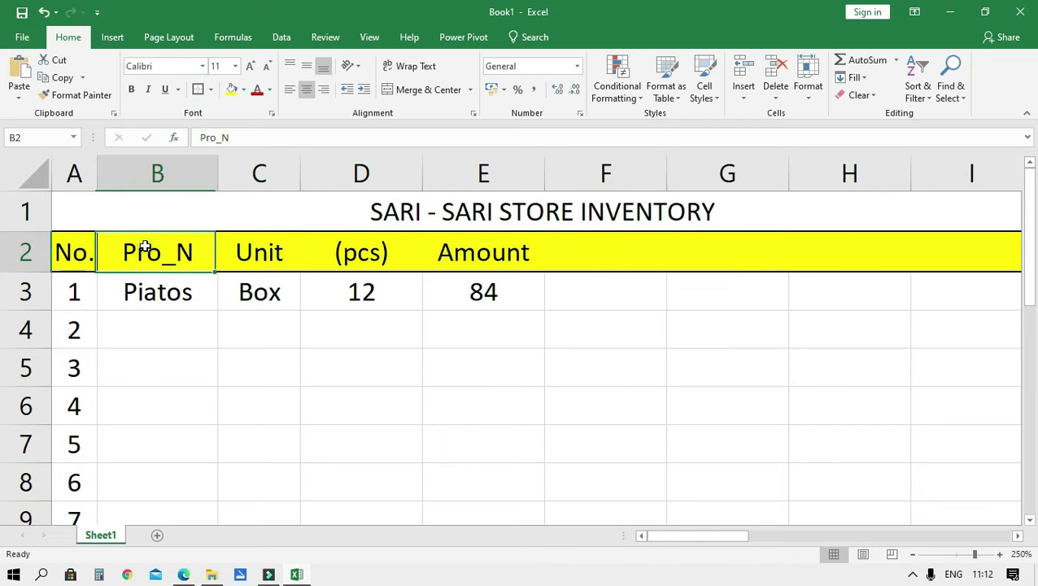
{"action": "left_click", "coordinate": [282, 266]}
{"action": "left_click", "coordinate": [197, 89]}
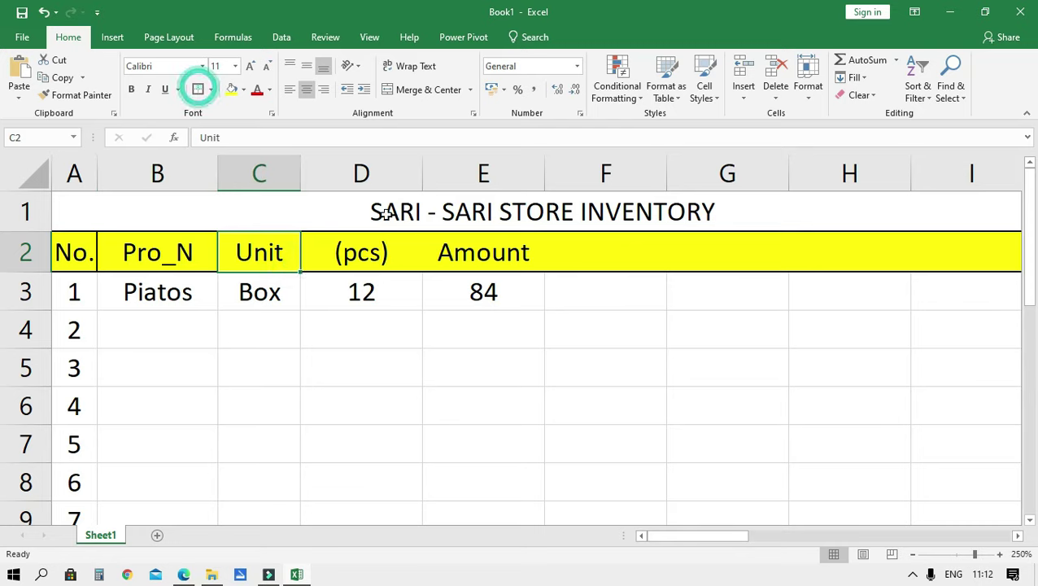
{"action": "left_click", "coordinate": [370, 254]}
{"action": "left_click", "coordinate": [197, 89]}
{"action": "left_click", "coordinate": [494, 248]}
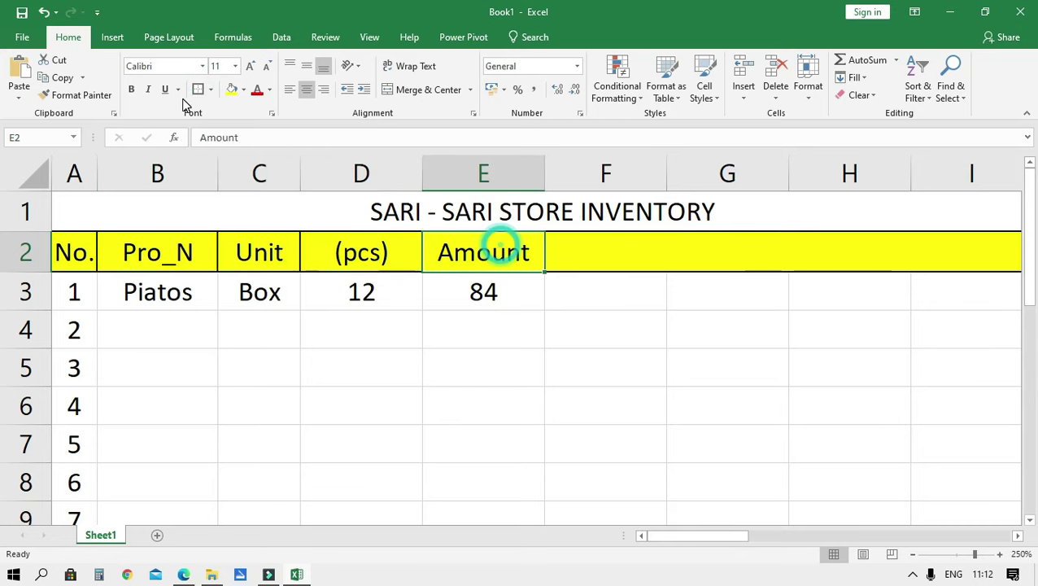
{"action": "left_click", "coordinate": [197, 91]}
{"action": "left_click", "coordinate": [626, 247]}
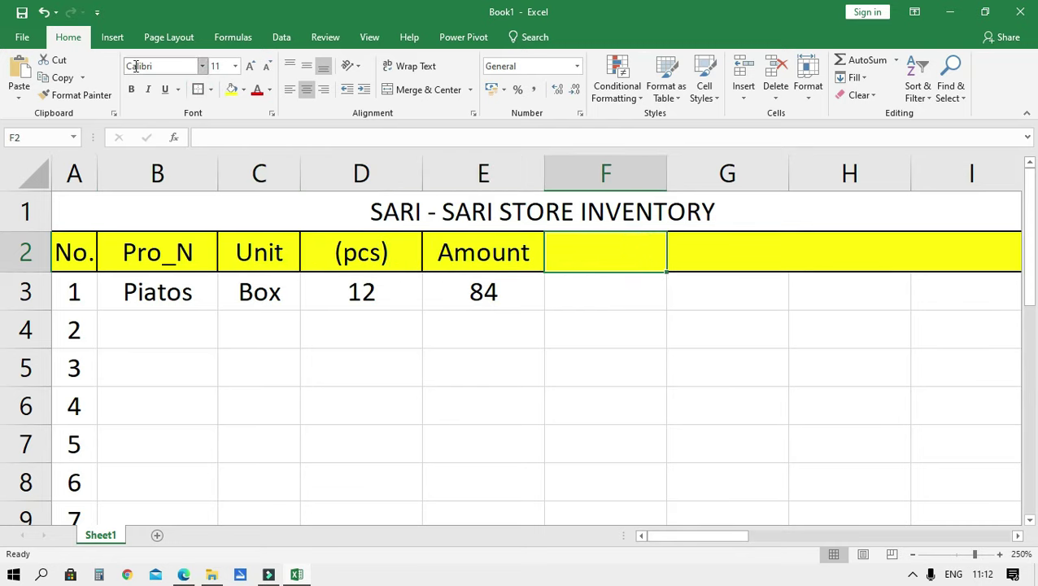
{"action": "left_click", "coordinate": [195, 98]}
Type the heading SALES in cell F2.
{"action": "type", "text": "sale"}
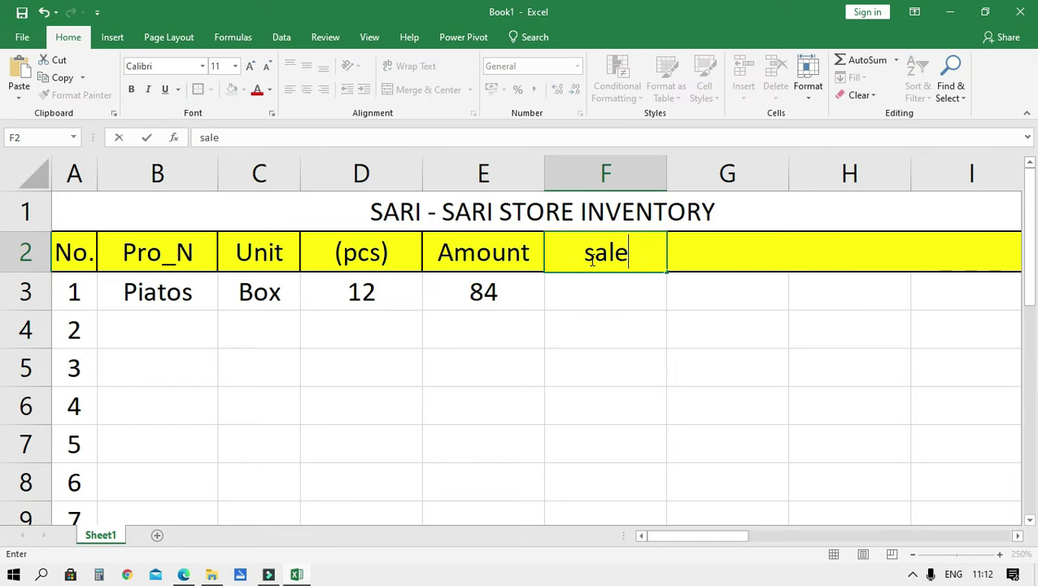
{"action": "key", "text": "BackSpace"}
{"action": "key", "text": "BackSpace"}
{"action": "type", "text": "A"}
{"action": "type", "text": "SALES"}
{"action": "key", "text": "Return"}
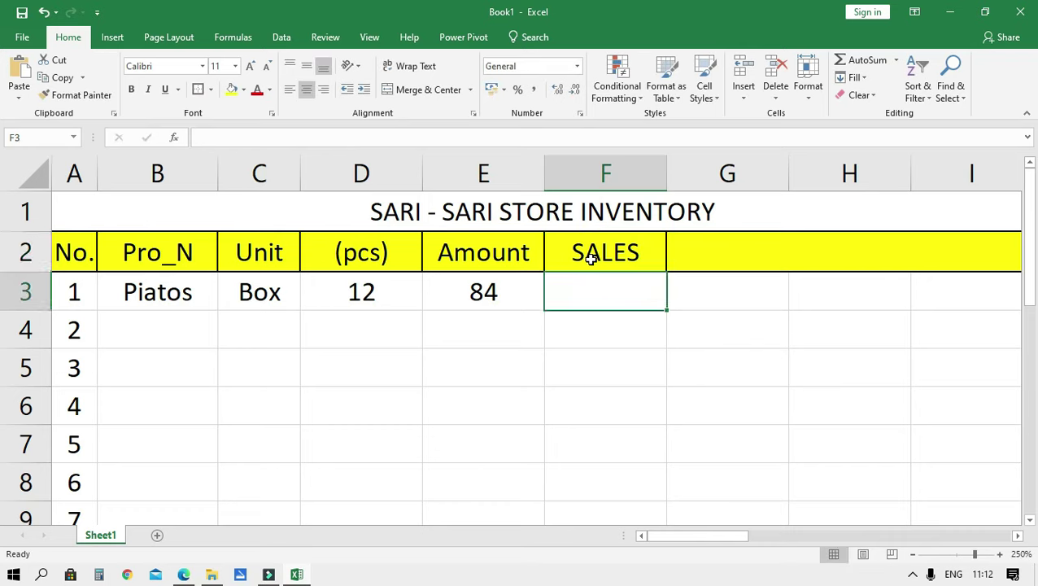
{"action": "left_click", "coordinate": [593, 259]}
{"action": "key", "text": "Right"}
Type the heading REM_QTY in cell G2.
{"action": "left_click", "coordinate": [753, 289]}
{"action": "left_click", "coordinate": [719, 250]}
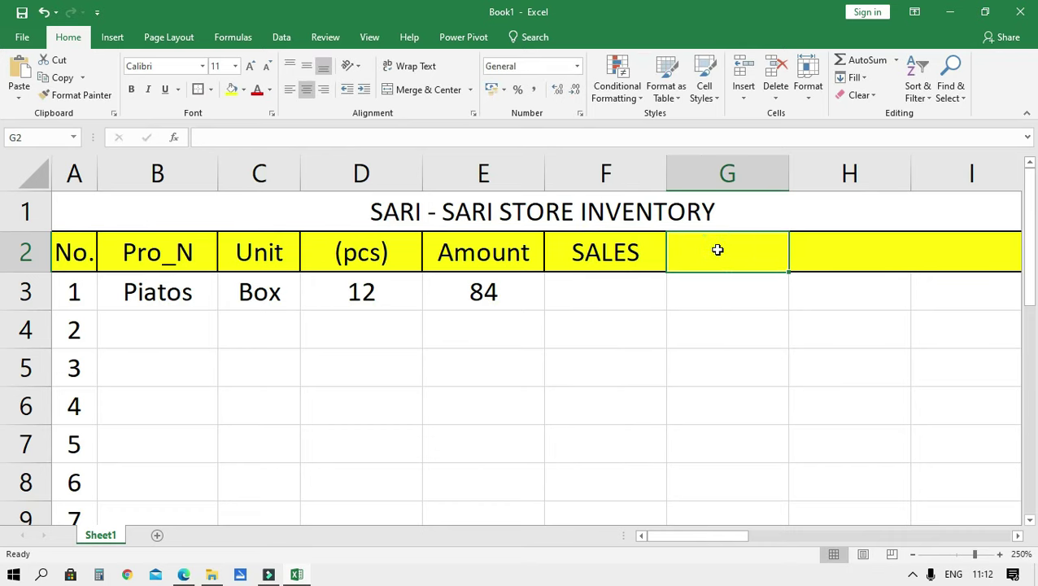
{"action": "type", "text": "REMAIN"}
{"action": "key", "text": "BackSpace"}
{"action": "key", "text": "BackSpace"}
{"action": "key", "text": "BackSpace"}
{"action": "type", "text": "AININGH"}
{"action": "key", "text": "BackSpace"}
{"action": "key", "text": "BackSpace"}
{"action": "key", "text": "BackSpace"}
{"action": "key", "text": "BackSpace"}
{"action": "key", "text": "BackSpace"}
{"action": "key", "text": "BackSpace"}
{"action": "key", "text": "BackSpace"}
{"action": "type", "text": "_QTY"}
{"action": "key", "text": "Return"}
{"action": "left_click", "coordinate": [736, 251]}
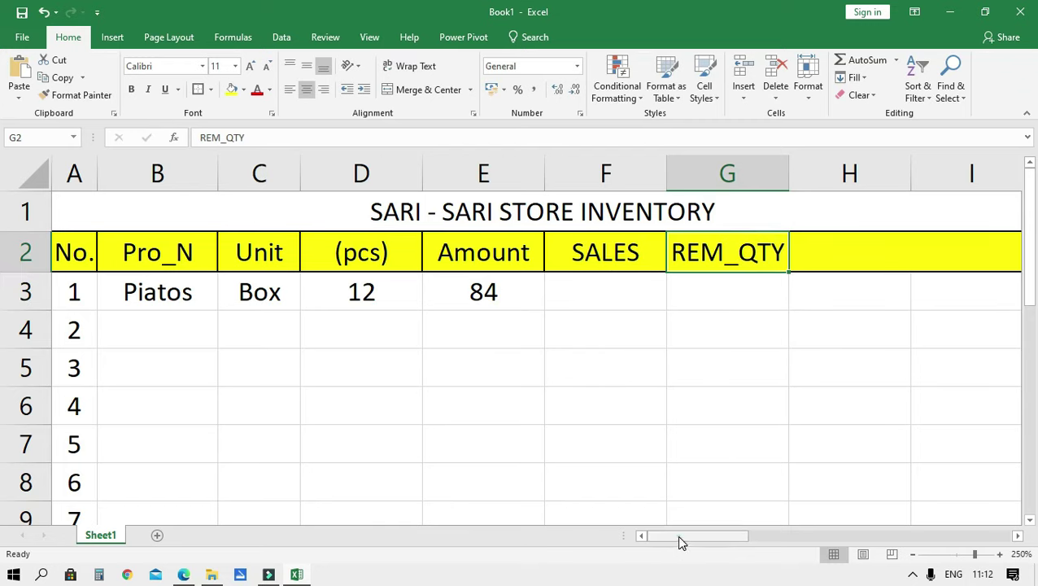
{"action": "left_click", "coordinate": [656, 407]}
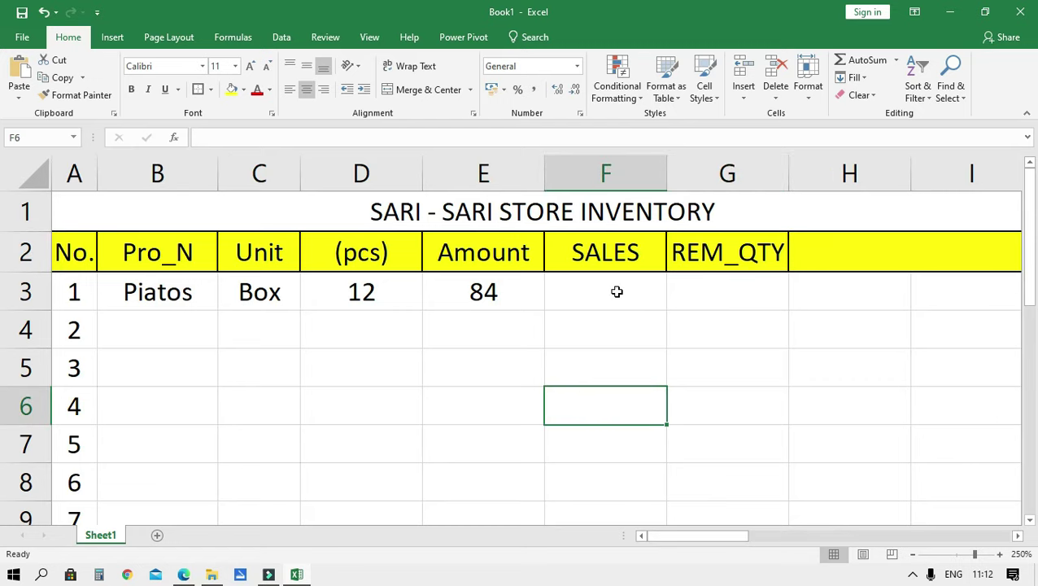
Insert a blank row above the Piatos row using the row 3 context menu.
{"action": "left_click", "coordinate": [620, 302]}
{"action": "left_click", "coordinate": [733, 291]}
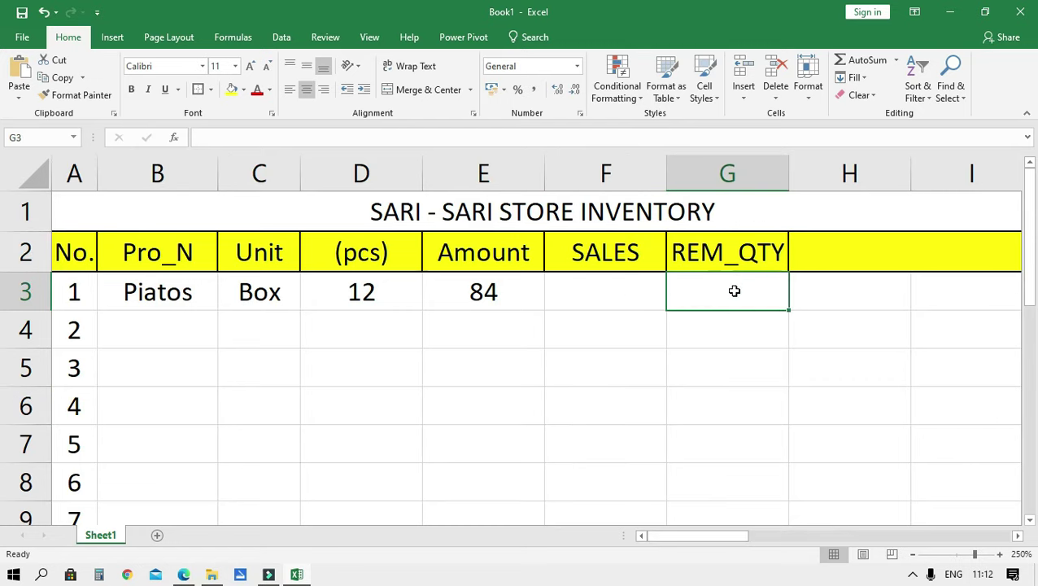
{"action": "left_click", "coordinate": [727, 345]}
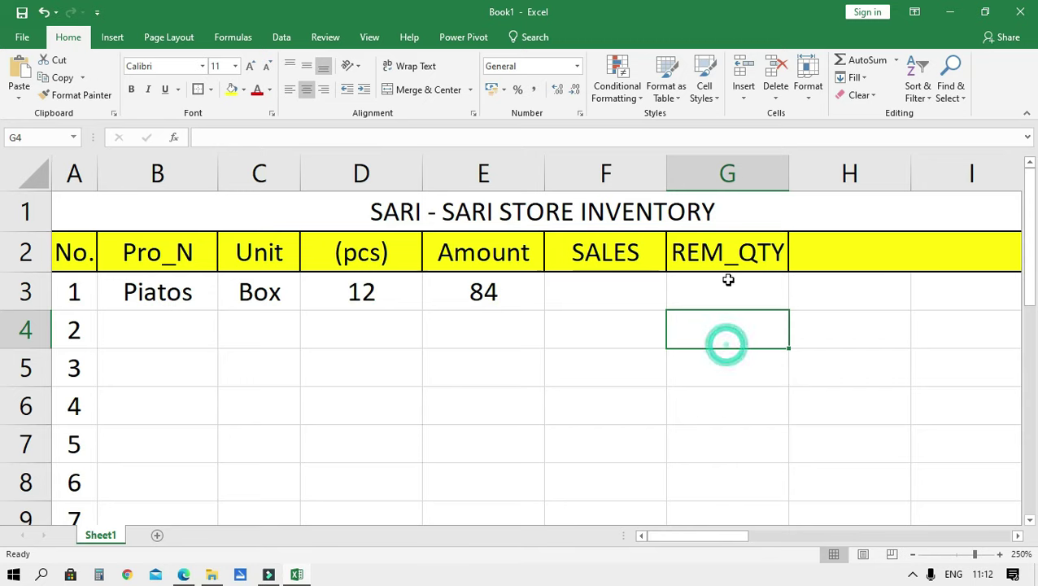
{"action": "left_click", "coordinate": [737, 244]}
{"action": "left_click", "coordinate": [12, 280]}
{"action": "right_click", "coordinate": [11, 280]}
{"action": "left_click", "coordinate": [672, 430]}
{"action": "right_click", "coordinate": [7, 301]}
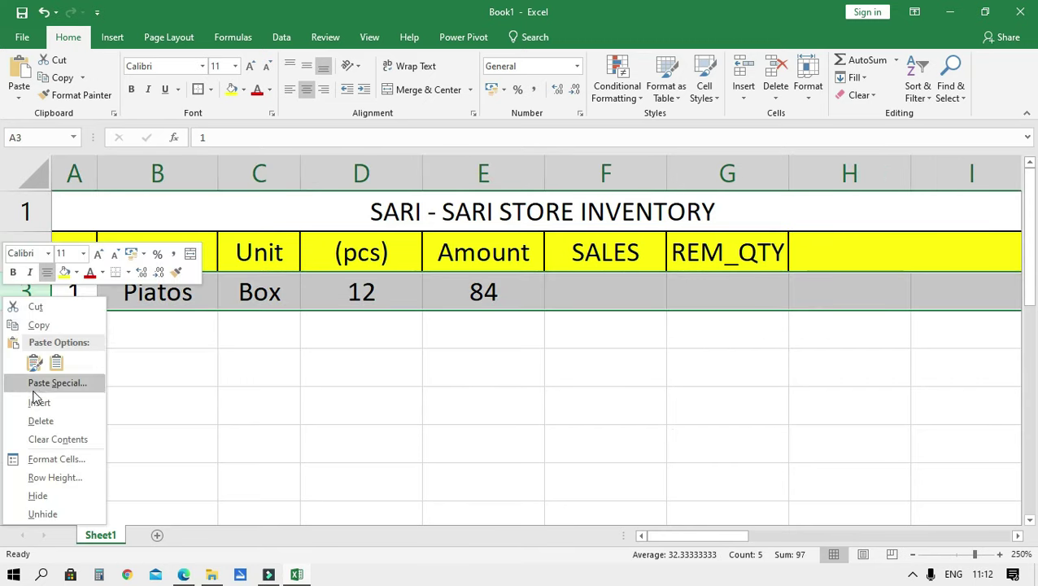
{"action": "left_click", "coordinate": [36, 402]}
{"action": "left_click", "coordinate": [443, 399]}
Add a border to a cell in the new row and review the (pcs) and SALES columns.
{"action": "left_click", "coordinate": [744, 294]}
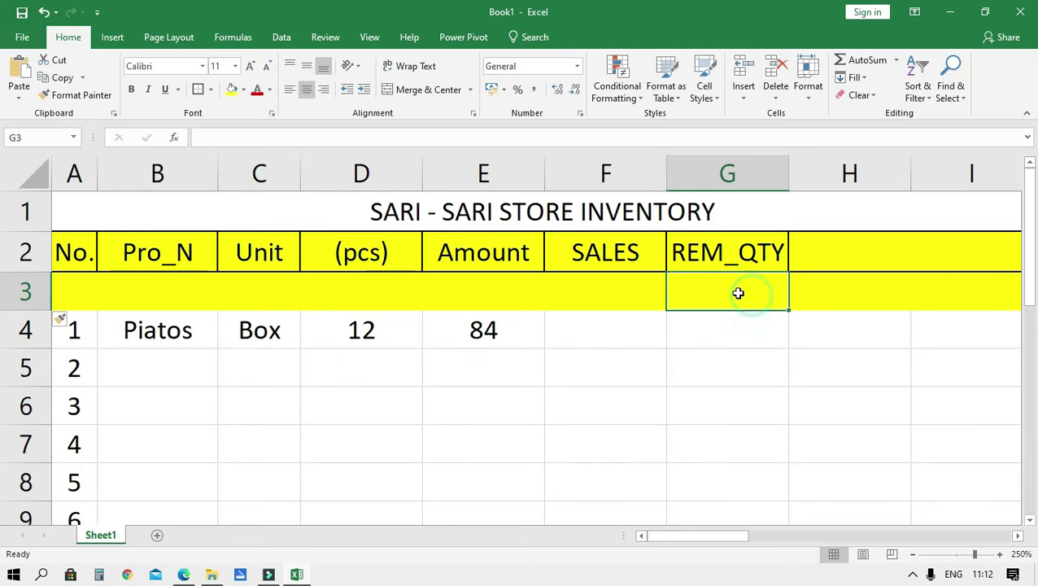
{"action": "left_click", "coordinate": [197, 89]}
{"action": "left_click", "coordinate": [742, 294]}
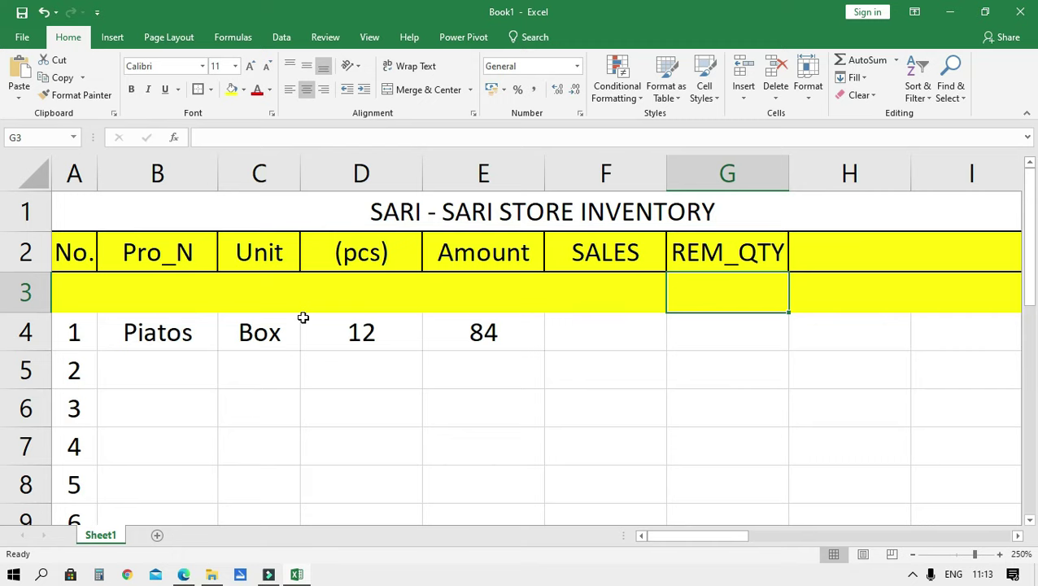
{"action": "left_click_drag", "start_coordinate": [347, 267], "coordinate": [361, 337]}
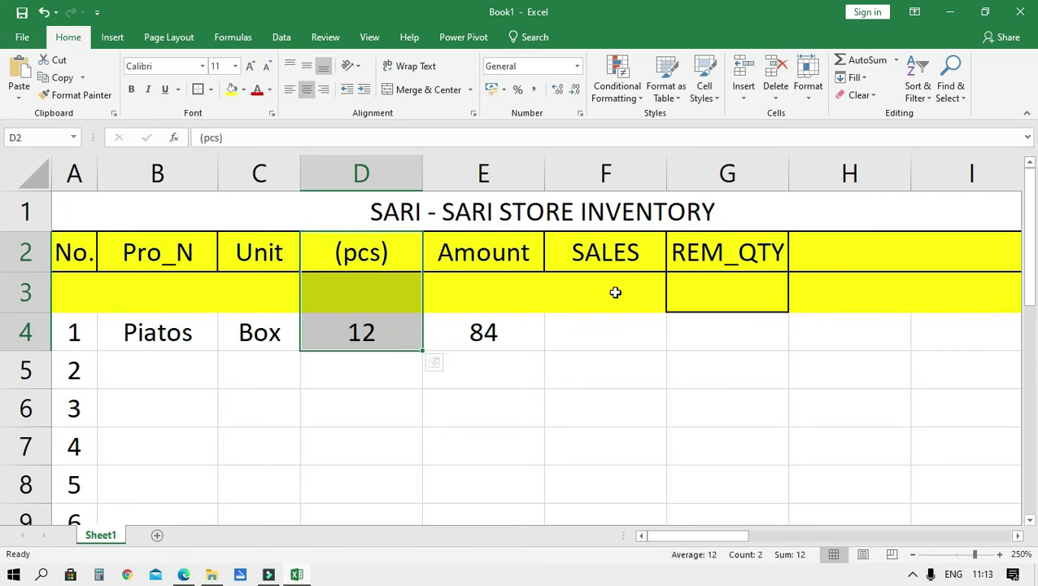
{"action": "left_click_drag", "start_coordinate": [603, 250], "coordinate": [610, 324]}
{"action": "left_click", "coordinate": [749, 324]}
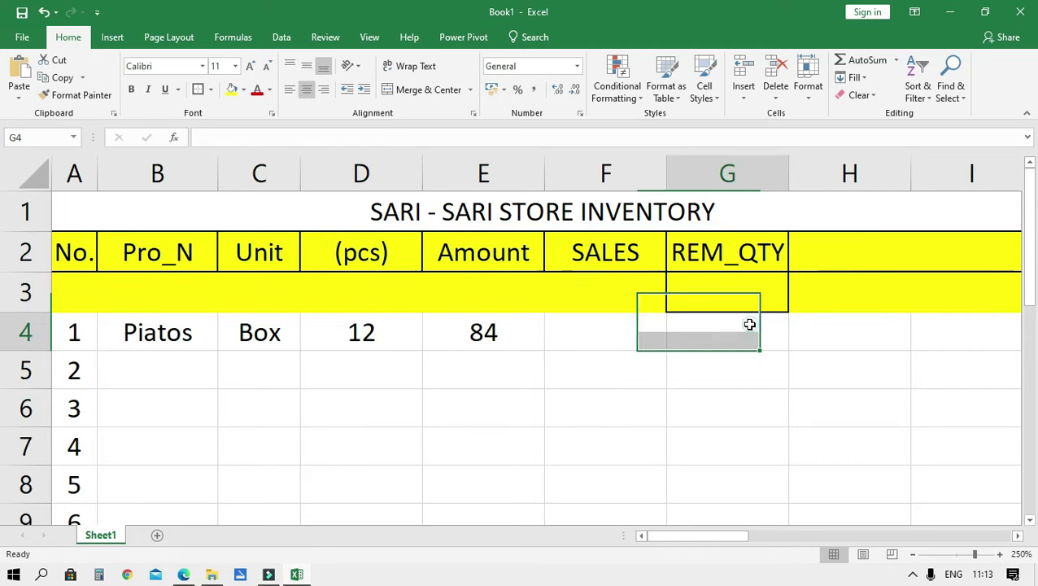
{"action": "left_click", "coordinate": [378, 177]}
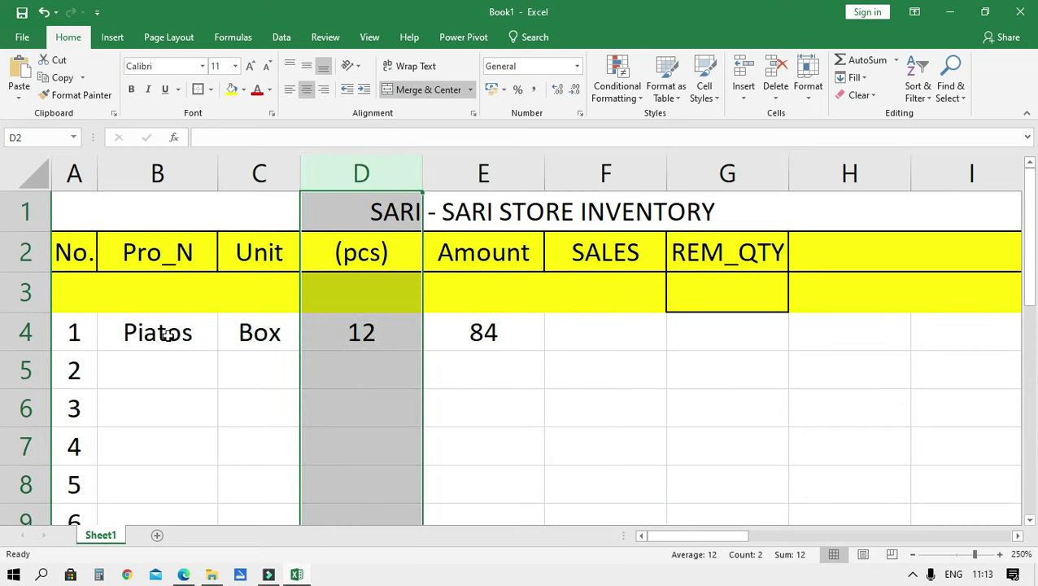
{"action": "left_click", "coordinate": [678, 327]}
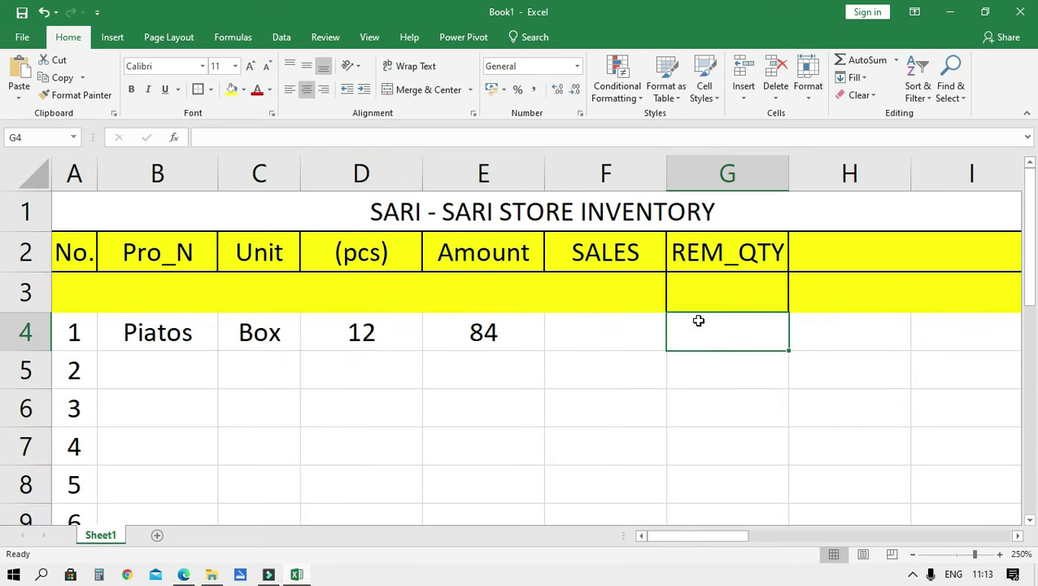
{"action": "key", "text": "Up"}
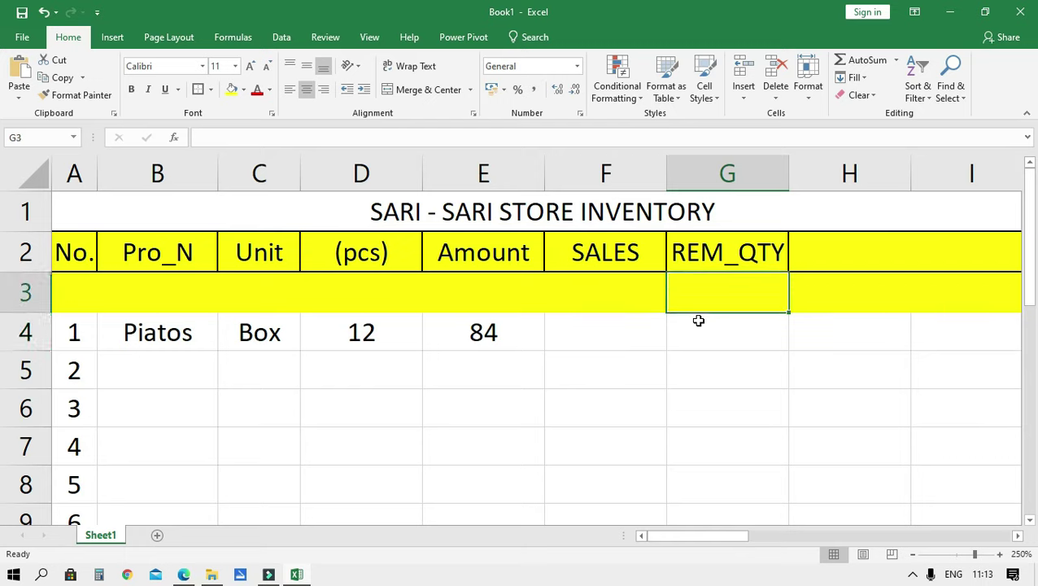
Enter =D4-F4 in G4 to compute the Piatos remaining quantity.
{"action": "left_click", "coordinate": [698, 321]}
{"action": "type", "text": "=D4"}
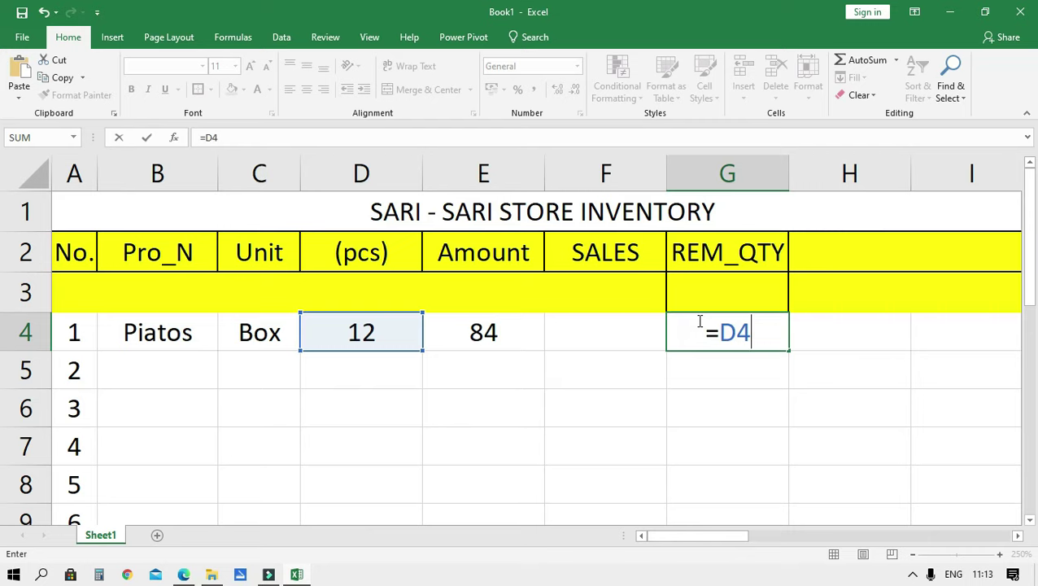
{"action": "type", "text": "-"}
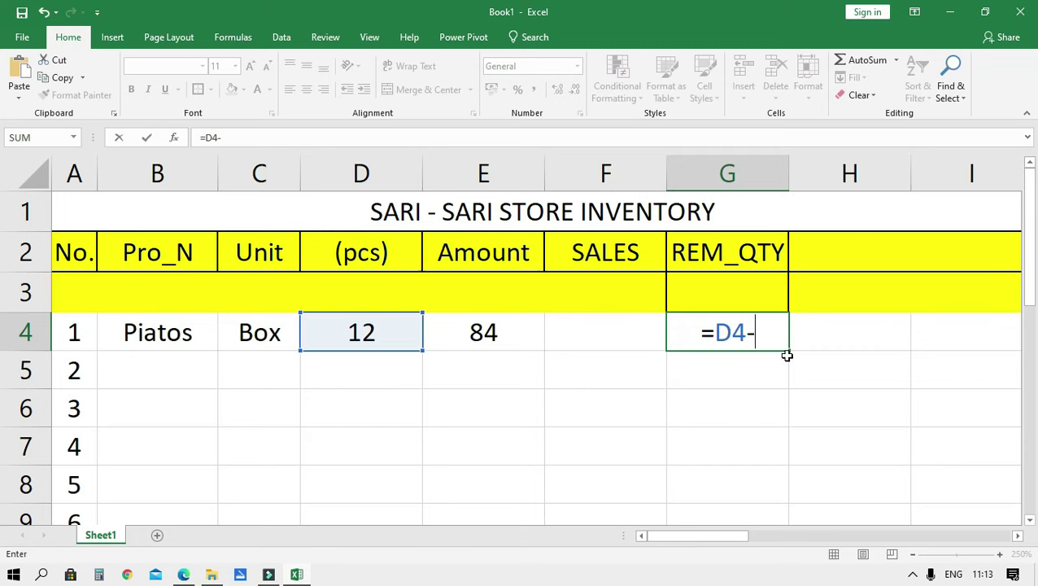
{"action": "type", "text": "F4"}
{"action": "key", "text": "Return"}
{"action": "left_click", "coordinate": [699, 326]}
Select the blank and Piatos rows, A3 to G4.
{"action": "left_click", "coordinate": [591, 304]}
{"action": "left_click", "coordinate": [584, 324]}
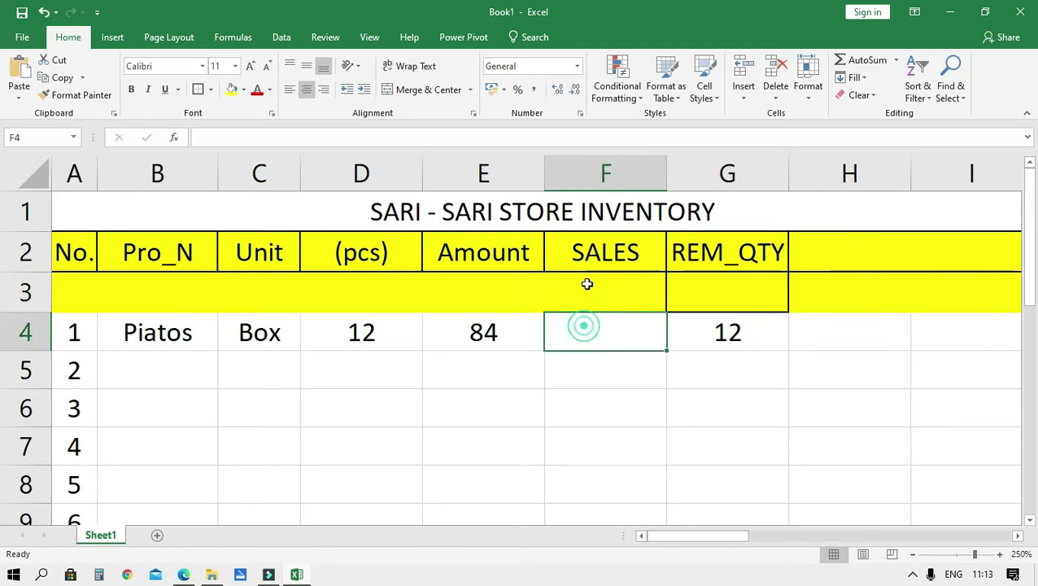
{"action": "left_click", "coordinate": [615, 332]}
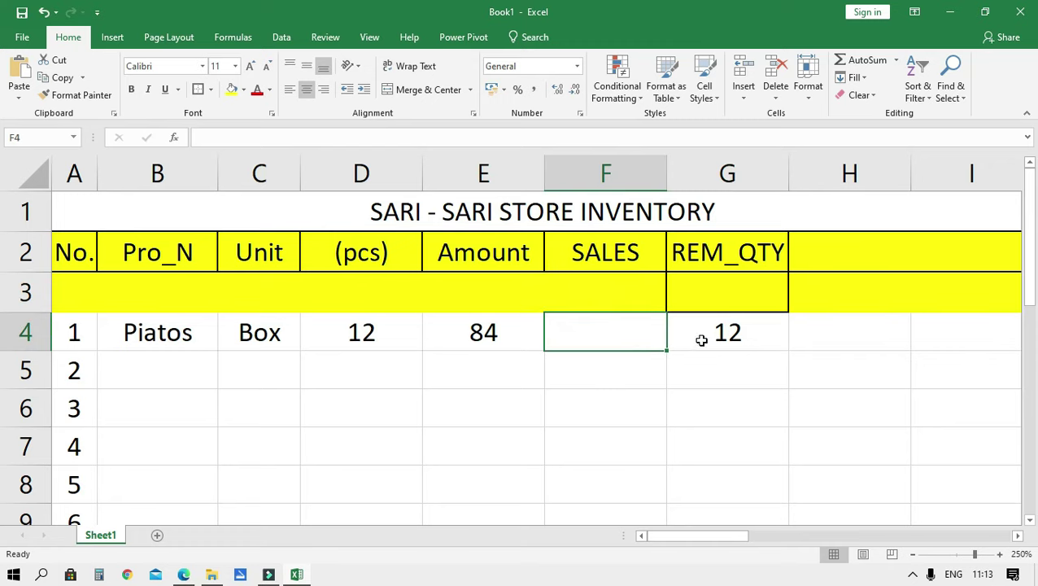
{"action": "left_click_drag", "start_coordinate": [701, 340], "coordinate": [15, 303]}
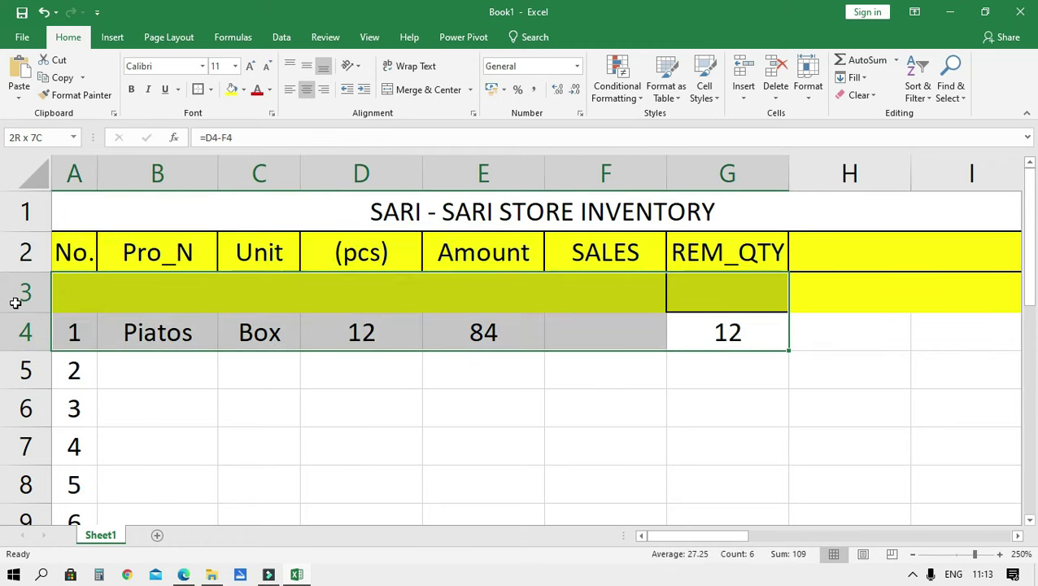
Apply All Borders to the range A3:G4.
{"action": "left_click", "coordinate": [575, 352]}
{"action": "left_click_drag", "start_coordinate": [669, 331], "coordinate": [4, 295]}
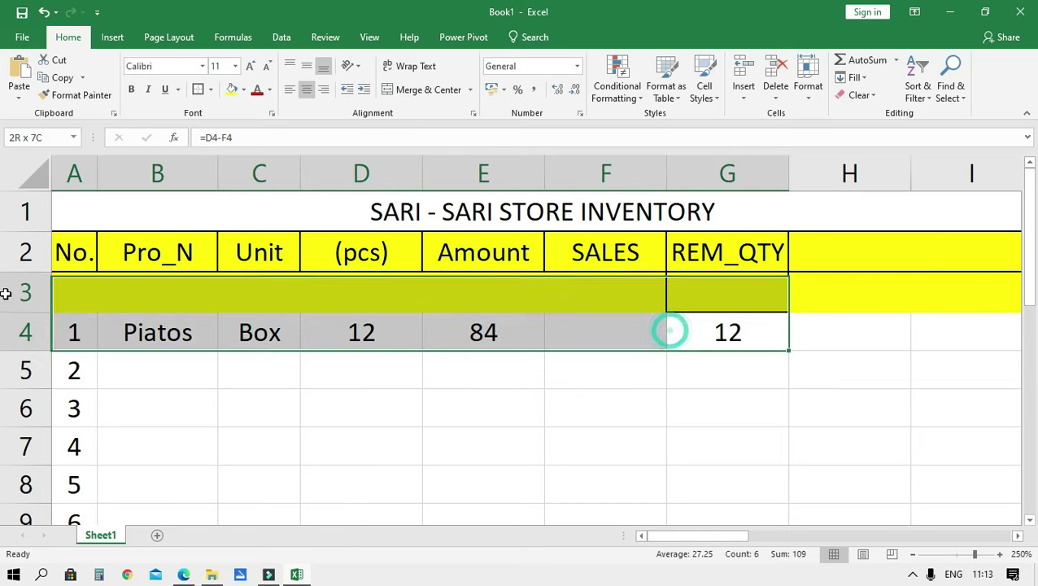
{"action": "left_click", "coordinate": [209, 90]}
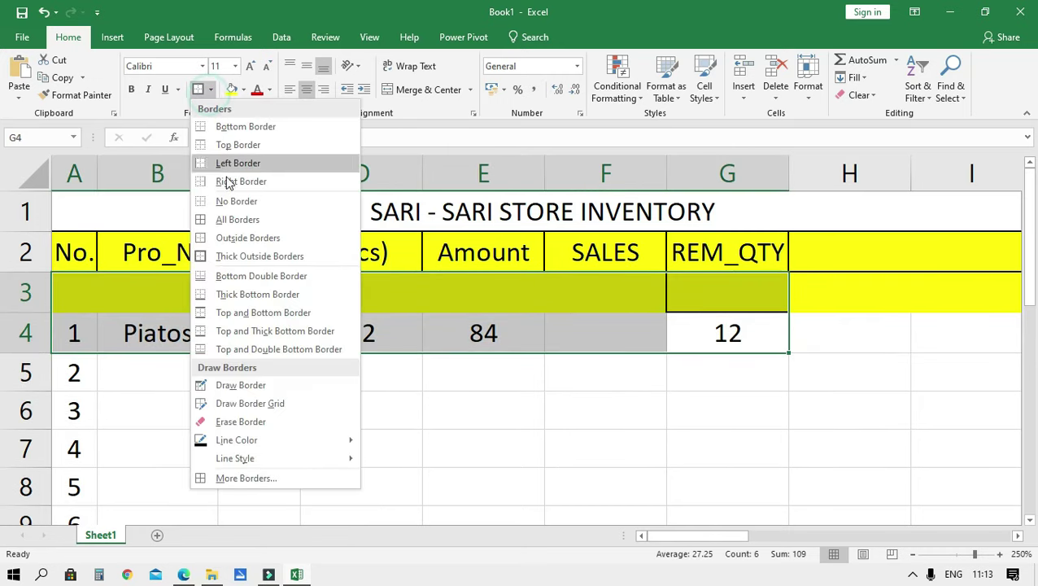
{"action": "left_click", "coordinate": [236, 218]}
{"action": "left_click", "coordinate": [500, 389]}
Put a thick outside border around the header row A2:G2.
{"action": "left_click", "coordinate": [710, 346]}
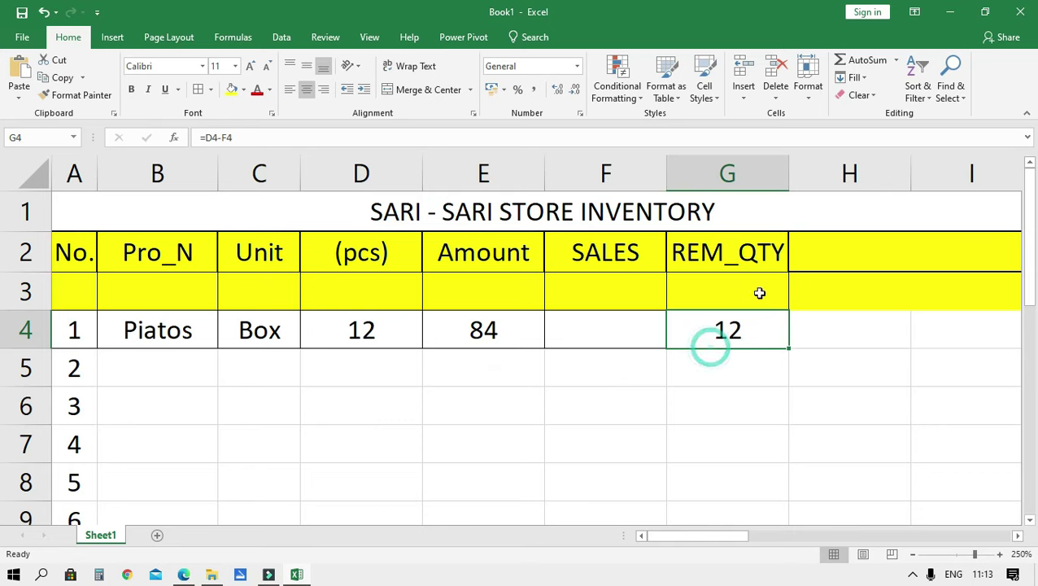
{"action": "left_click_drag", "start_coordinate": [727, 252], "coordinate": [53, 252]}
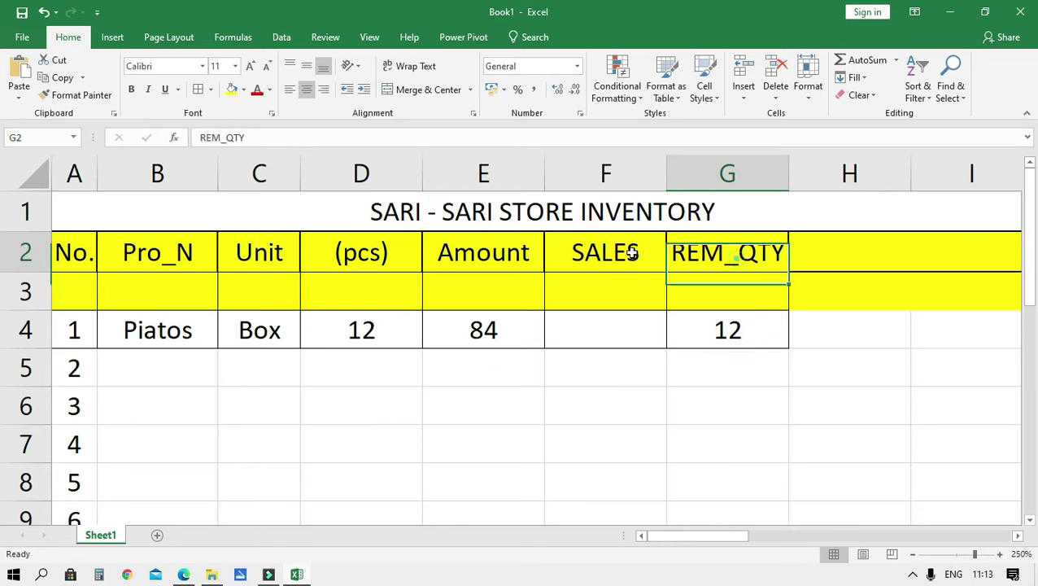
{"action": "left_click", "coordinate": [214, 88]}
{"action": "left_click", "coordinate": [244, 254]}
{"action": "left_click", "coordinate": [635, 457]}
Enter 4 as the Piatos sales quantity in F4.
{"action": "left_click", "coordinate": [621, 327]}
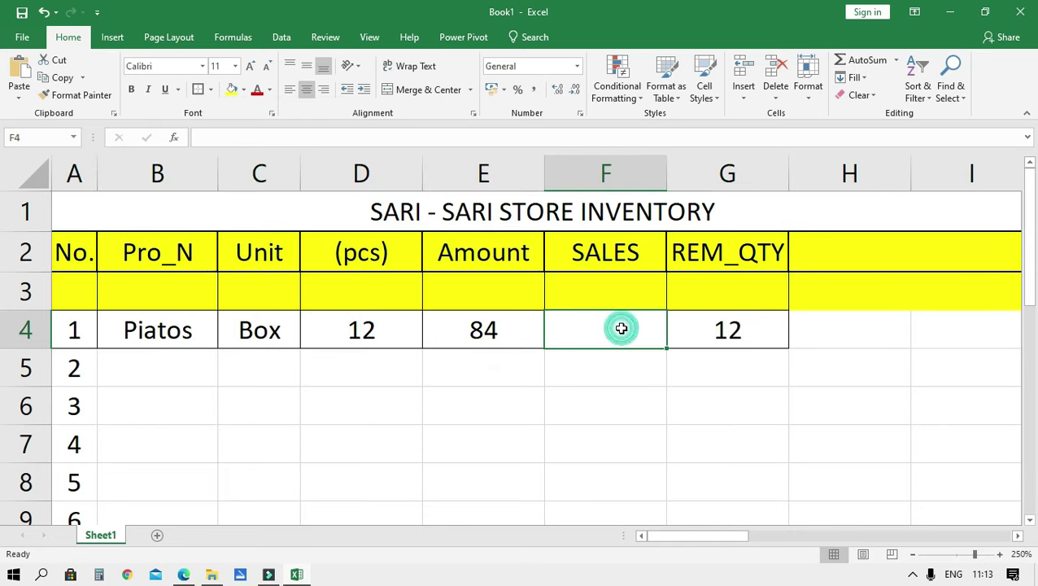
{"action": "key", "text": "Return"}
{"action": "left_click", "coordinate": [621, 328]}
{"action": "type", "text": "4"}
{"action": "key", "text": "Return"}
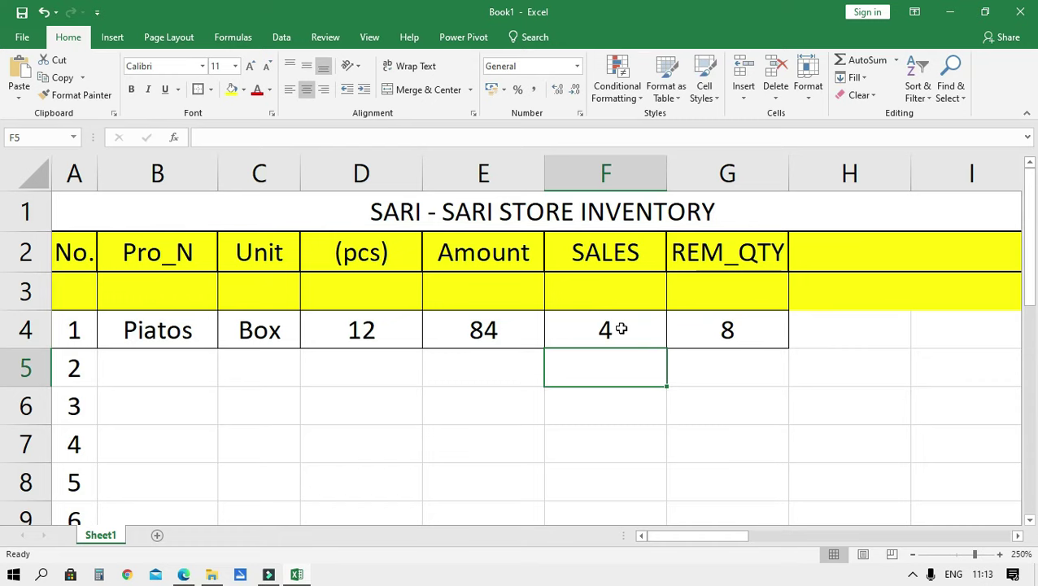
Clear and re-enter 4 in F4, confirming REM_QTY shows 8.
{"action": "left_click", "coordinate": [621, 328]}
{"action": "key", "text": "Right"}
{"action": "key", "text": "Right"}
{"action": "key", "text": "Left"}
{"action": "key", "text": "Right"}
{"action": "key", "text": "Left"}
{"action": "key", "text": "Up"}
{"action": "key", "text": "Up"}
{"action": "key", "text": "Down"}
{"action": "key", "text": "Down"}
{"action": "key", "text": "Left"}
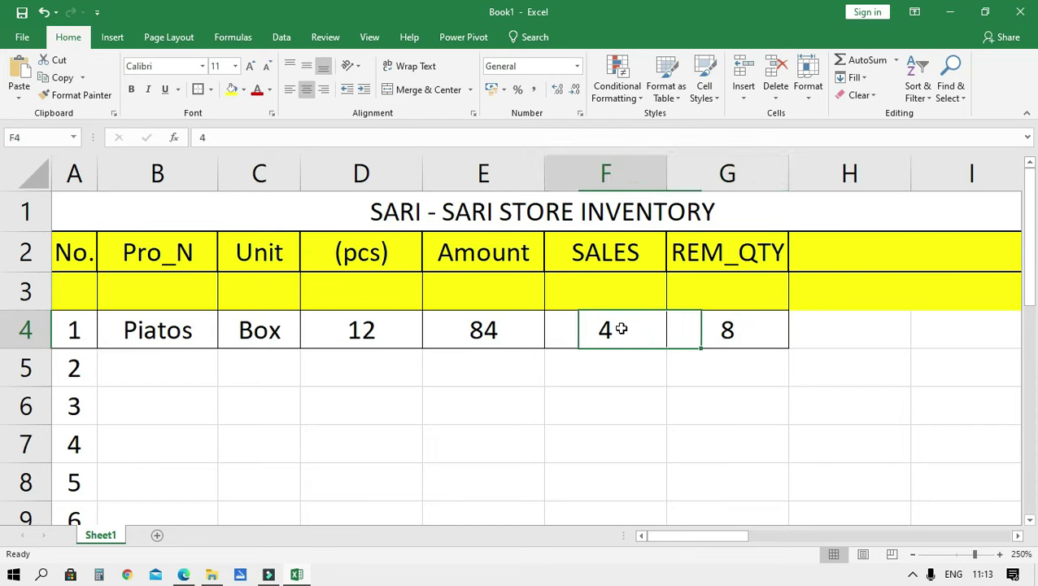
{"action": "key", "text": "Right"}
{"action": "key", "text": "Left"}
{"action": "key", "text": "BackSpace"}
{"action": "key", "text": "Return"}
{"action": "key", "text": "Up"}
{"action": "type", "text": "4"}
{"action": "key", "text": "Return"}
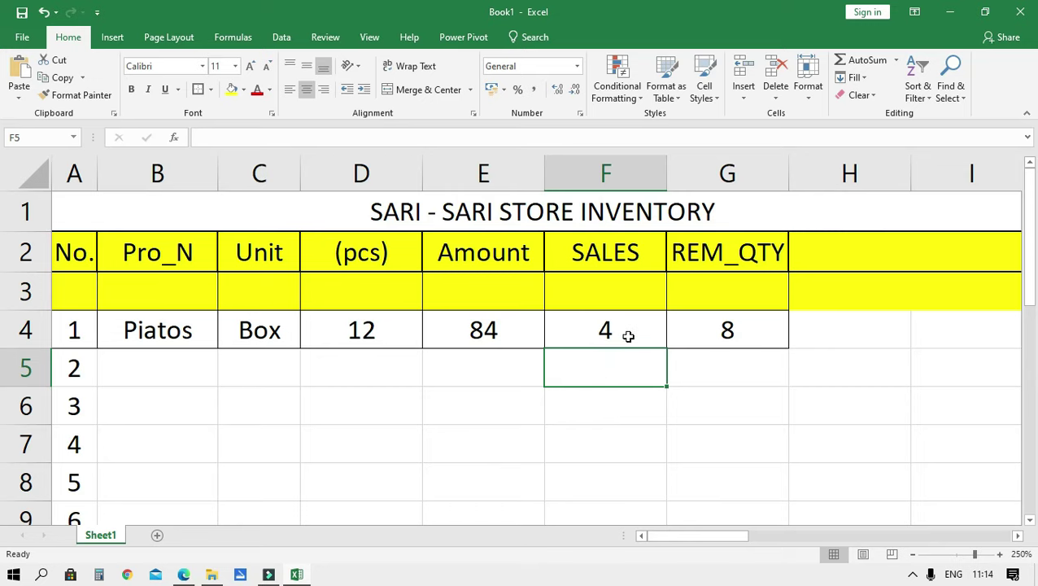
{"action": "left_click", "coordinate": [628, 336]}
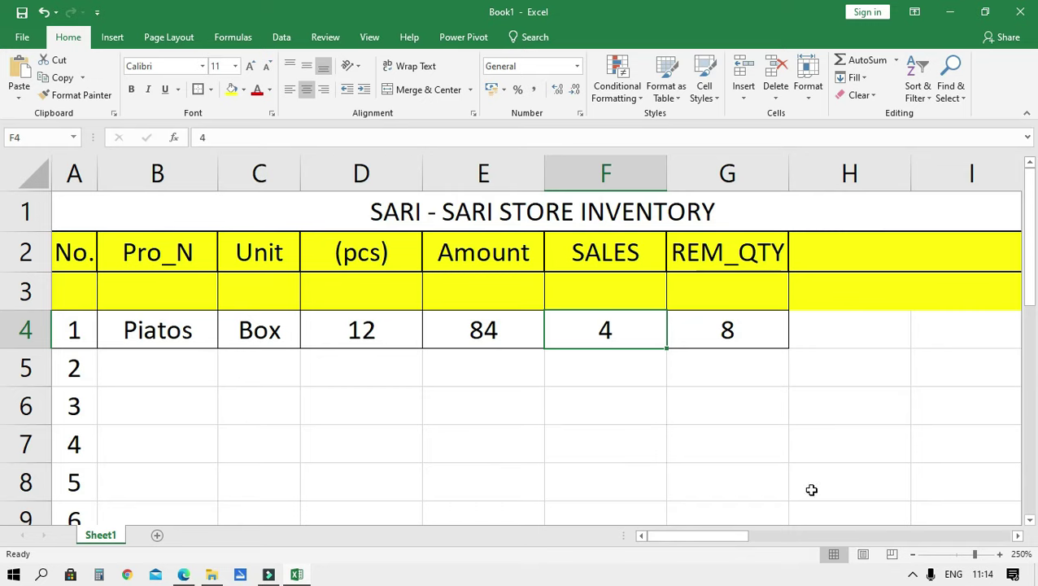
Switch to Page Layout view and resize columns I and J to fit page one.
{"action": "left_click", "coordinate": [864, 557]}
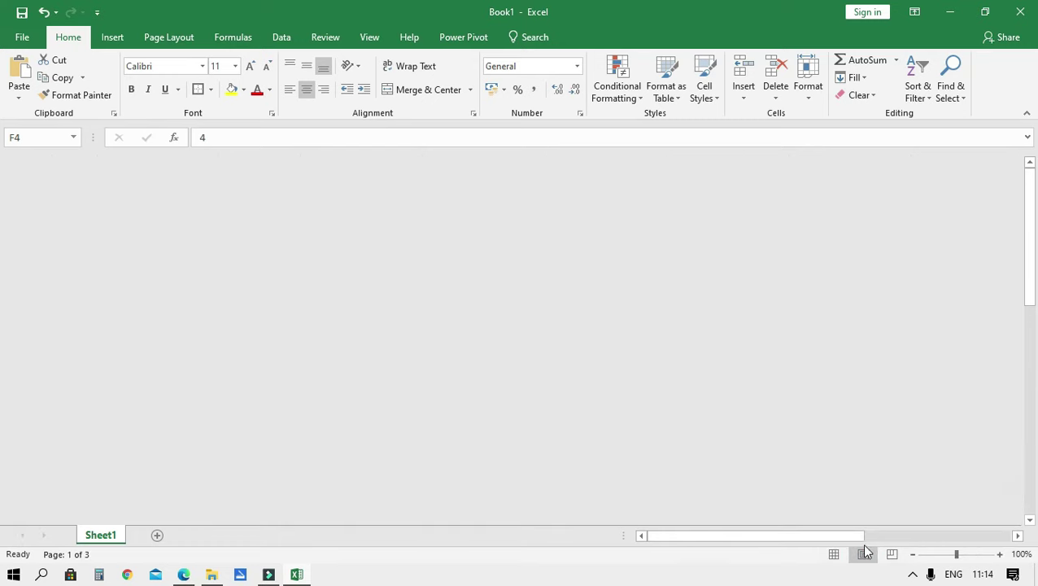
{"action": "scroll", "coordinate": [475, 374], "scroll_direction": "down", "scroll_amount": 5}
{"action": "scroll", "coordinate": [512, 362], "scroll_direction": "up", "scroll_amount": 5}
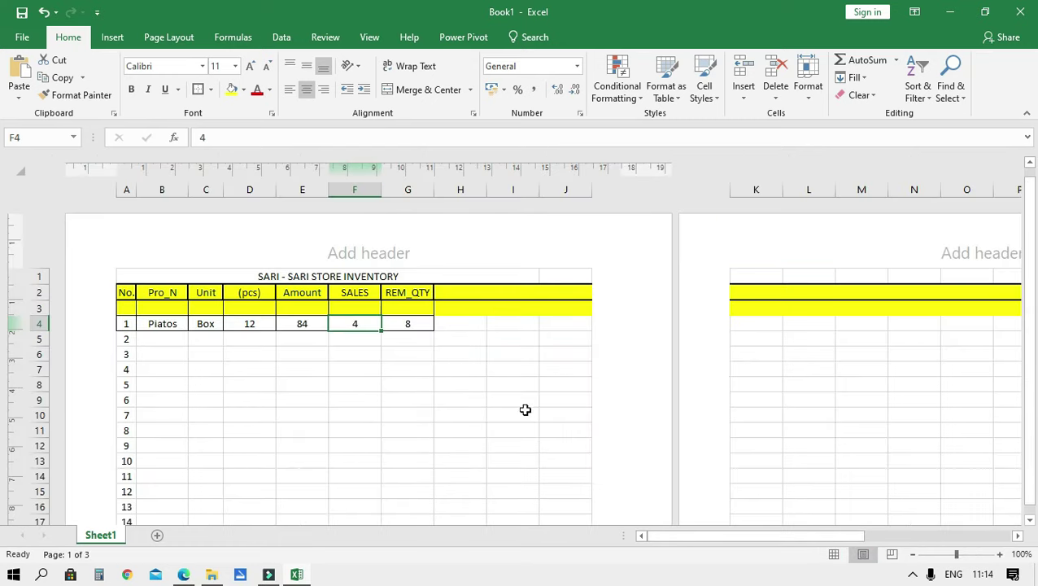
{"action": "left_click_drag", "start_coordinate": [591, 190], "coordinate": [640, 205]}
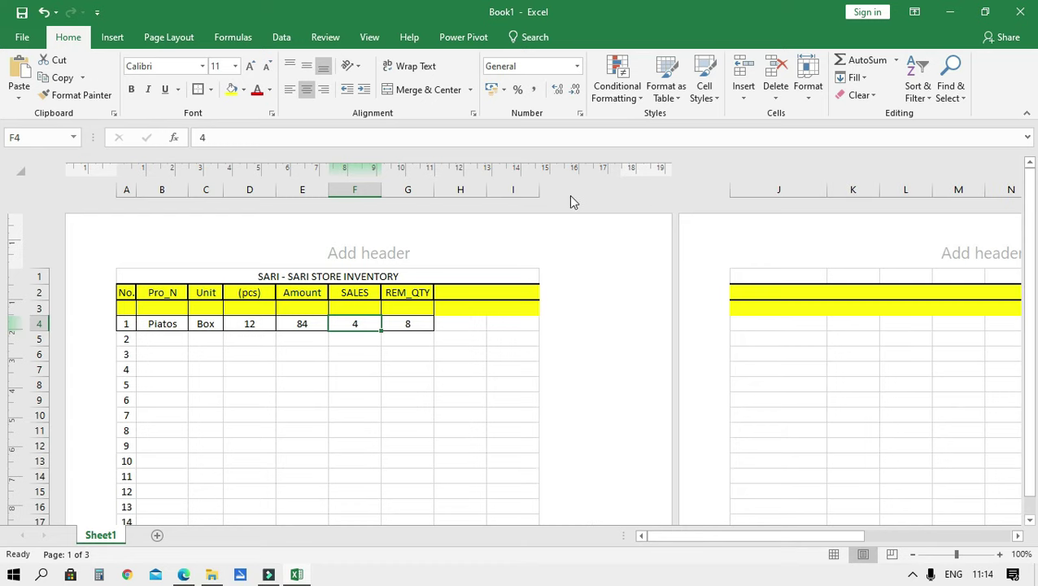
{"action": "left_click_drag", "start_coordinate": [540, 188], "coordinate": [570, 188]}
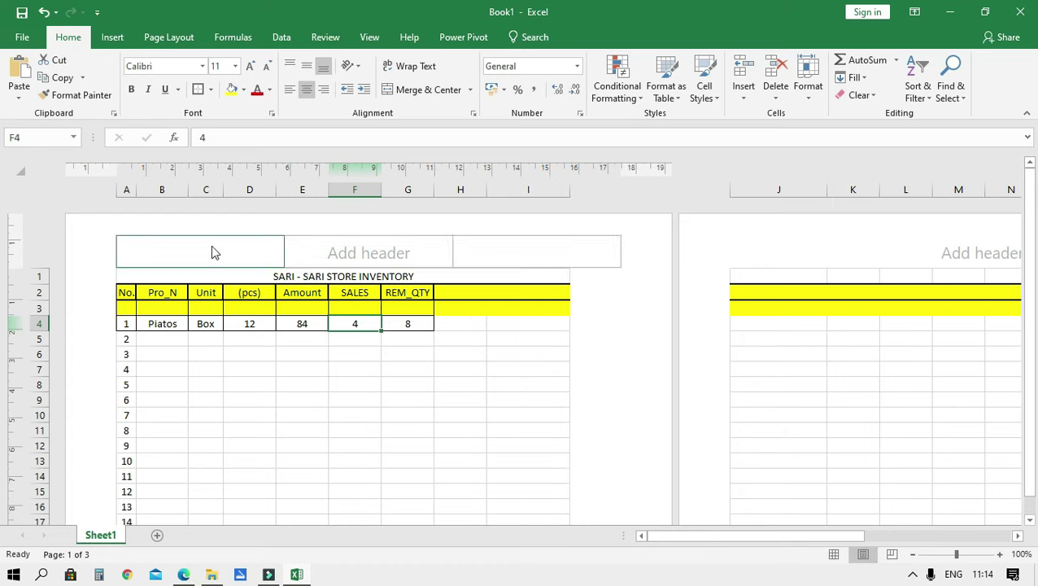
{"action": "left_click_drag", "start_coordinate": [831, 189], "coordinate": [778, 192]}
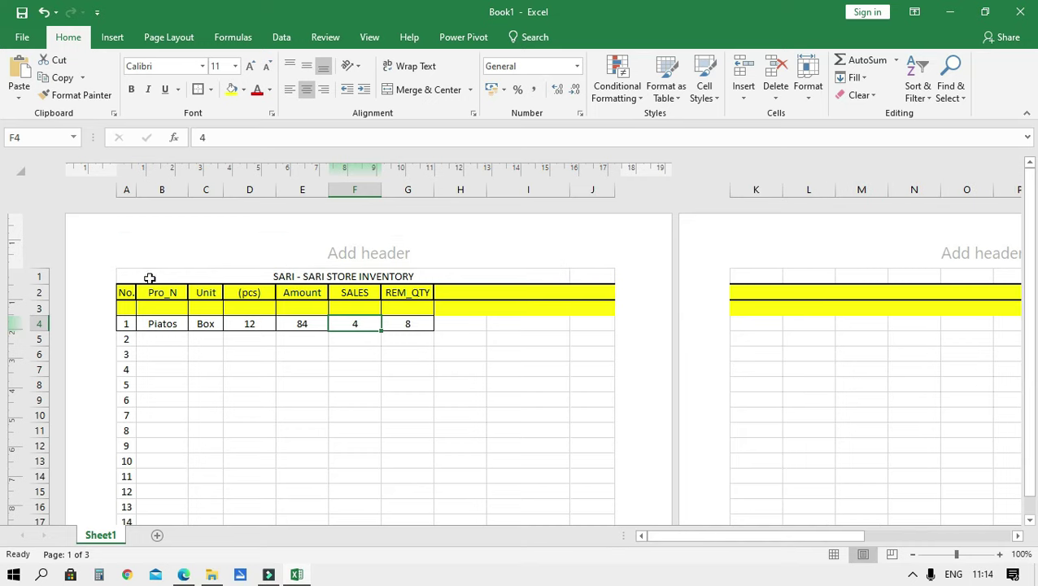
Merge and centre the title across A1:J1 and make it bold.
{"action": "left_click_drag", "start_coordinate": [147, 277], "coordinate": [598, 277]}
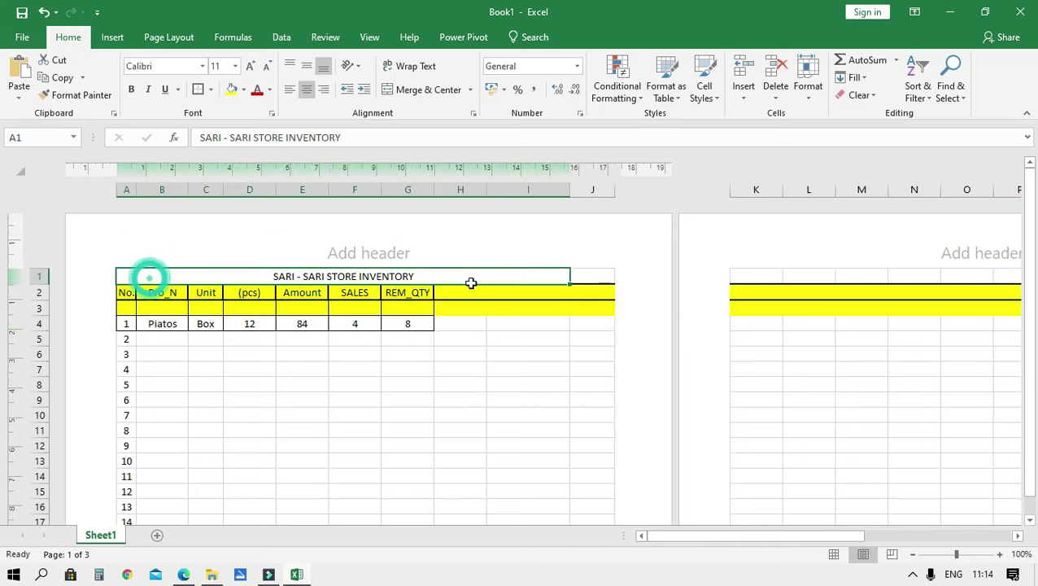
{"action": "left_click", "coordinate": [423, 89]}
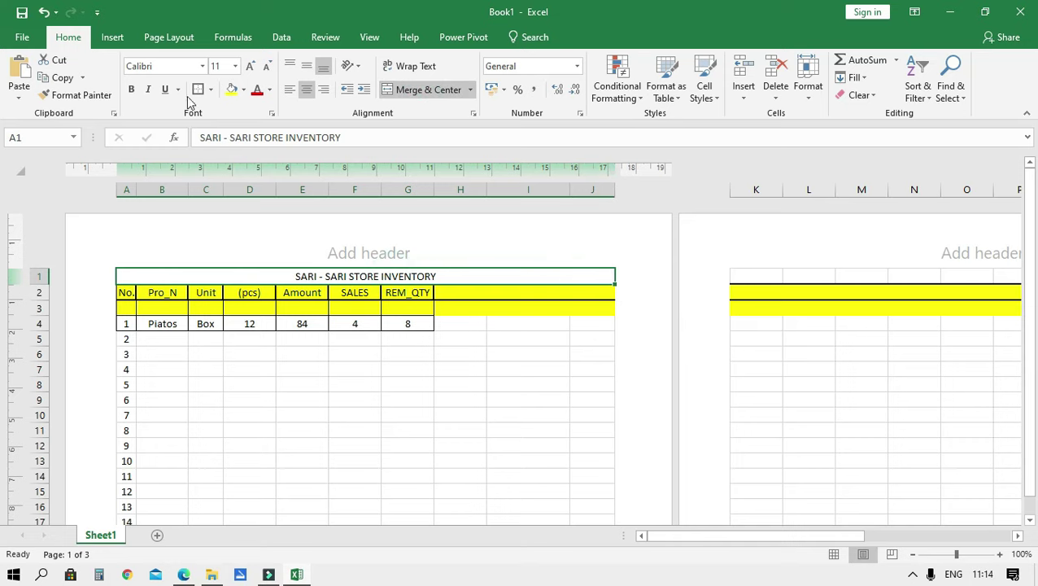
{"action": "left_click", "coordinate": [131, 89]}
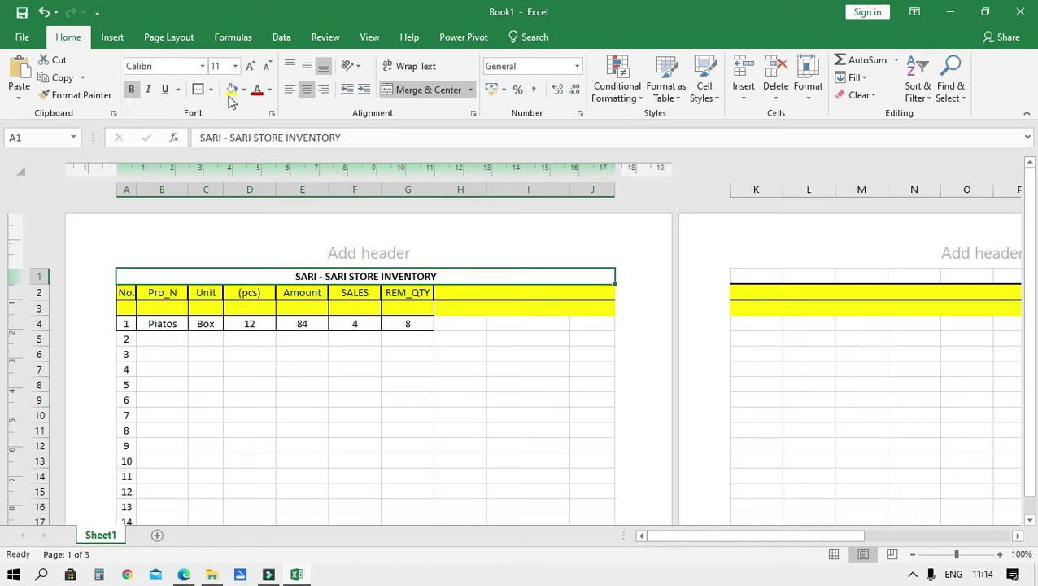
Give the title a blue fill with white text.
{"action": "left_click", "coordinate": [243, 89]}
{"action": "left_click", "coordinate": [285, 124]}
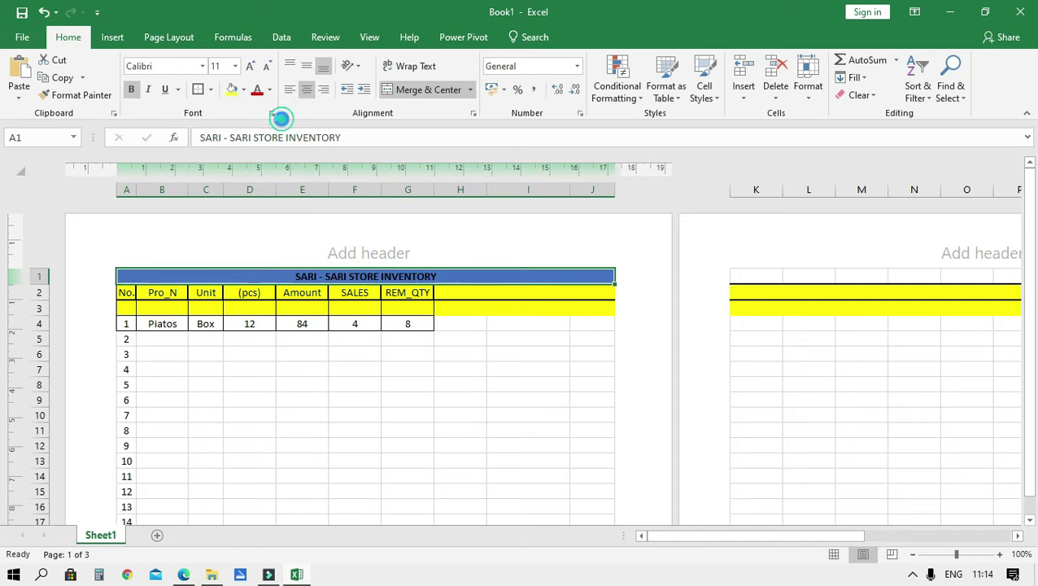
{"action": "left_click", "coordinate": [447, 428]}
{"action": "left_click", "coordinate": [391, 271]}
{"action": "left_click", "coordinate": [244, 90]}
{"action": "left_click", "coordinate": [269, 89]}
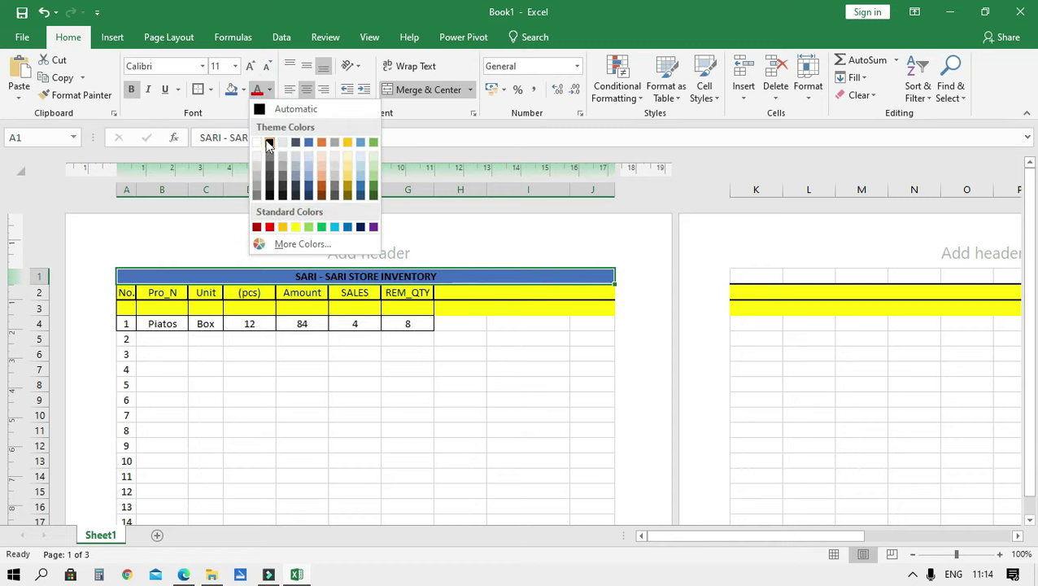
{"action": "left_click", "coordinate": [259, 143]}
{"action": "left_click", "coordinate": [439, 434]}
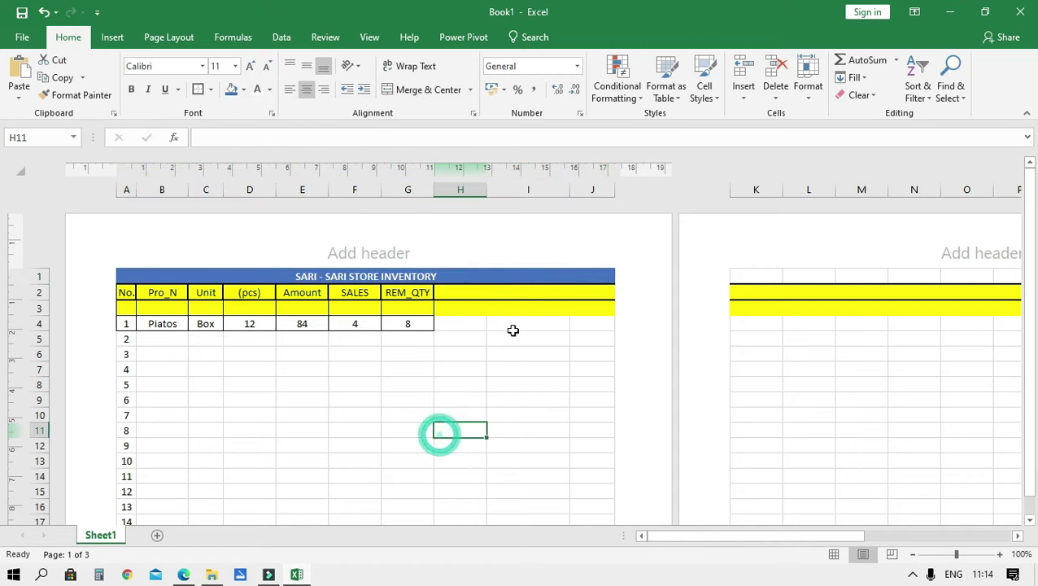
Delete the empty row 3 and widen column A slightly.
{"action": "left_click", "coordinate": [464, 306]}
{"action": "left_click_drag", "start_coordinate": [464, 306], "coordinate": [462, 324]}
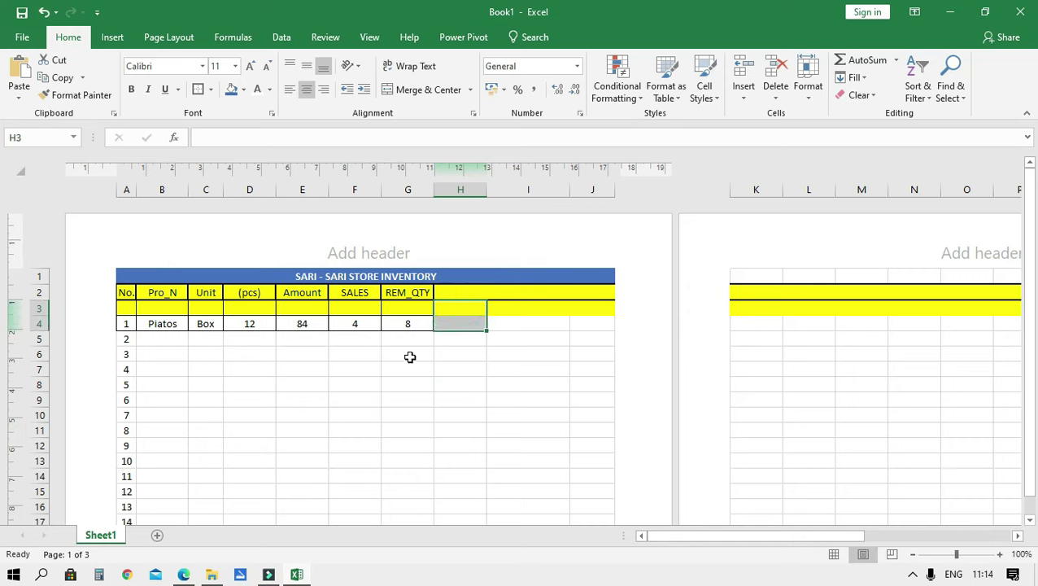
{"action": "left_click", "coordinate": [413, 307]}
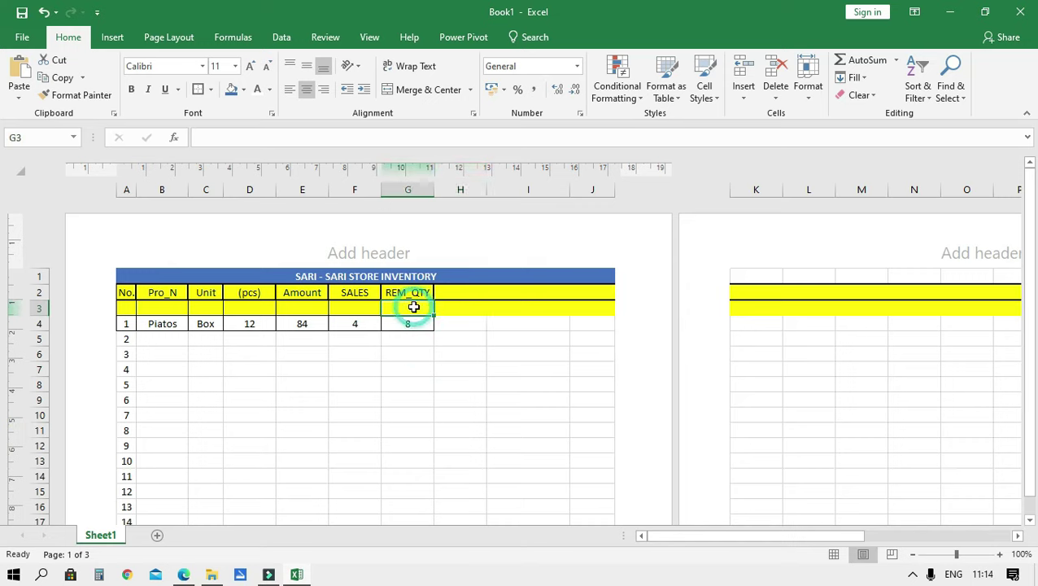
{"action": "right_click", "coordinate": [34, 307]}
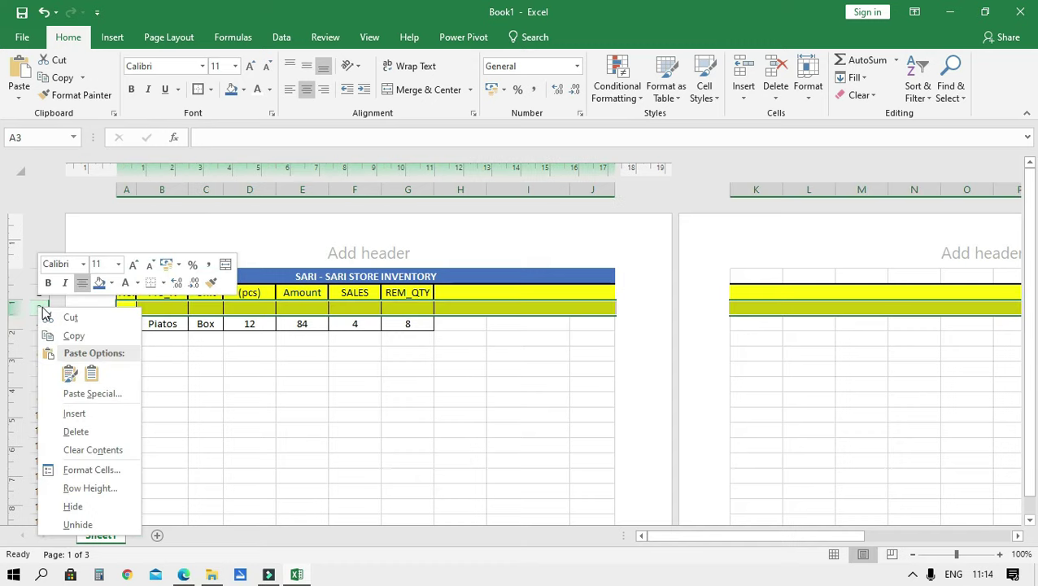
{"action": "left_click", "coordinate": [65, 432]}
{"action": "left_click_drag", "start_coordinate": [425, 431], "coordinate": [445, 433]}
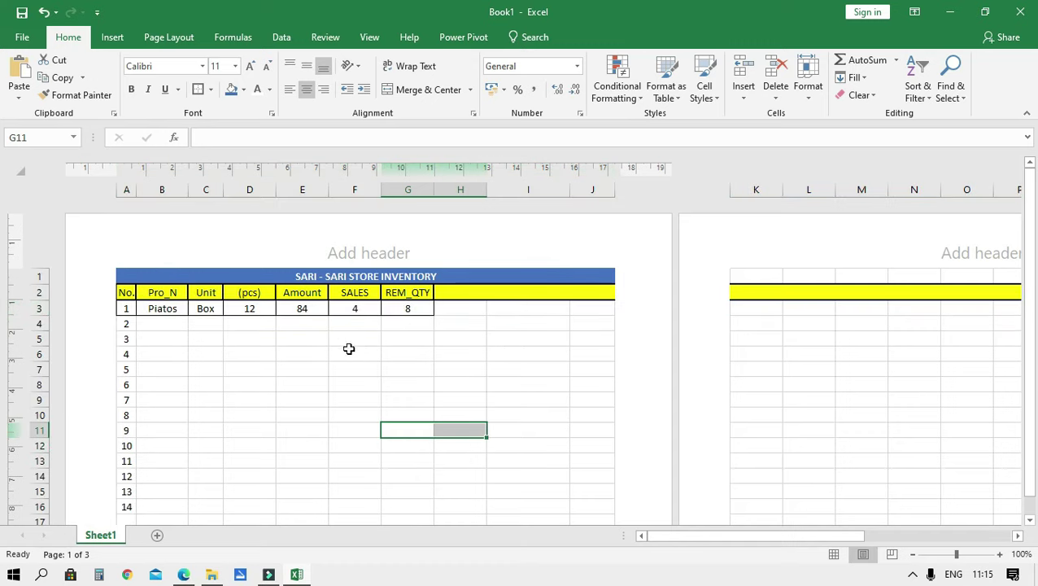
{"action": "left_click_drag", "start_coordinate": [139, 196], "coordinate": [139, 196]}
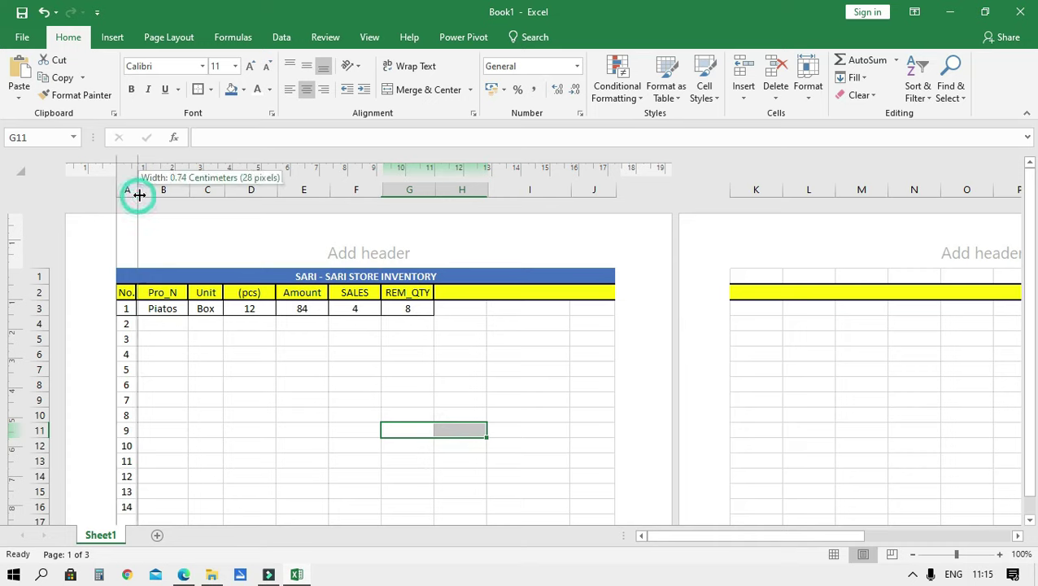
{"action": "left_click", "coordinate": [460, 302]}
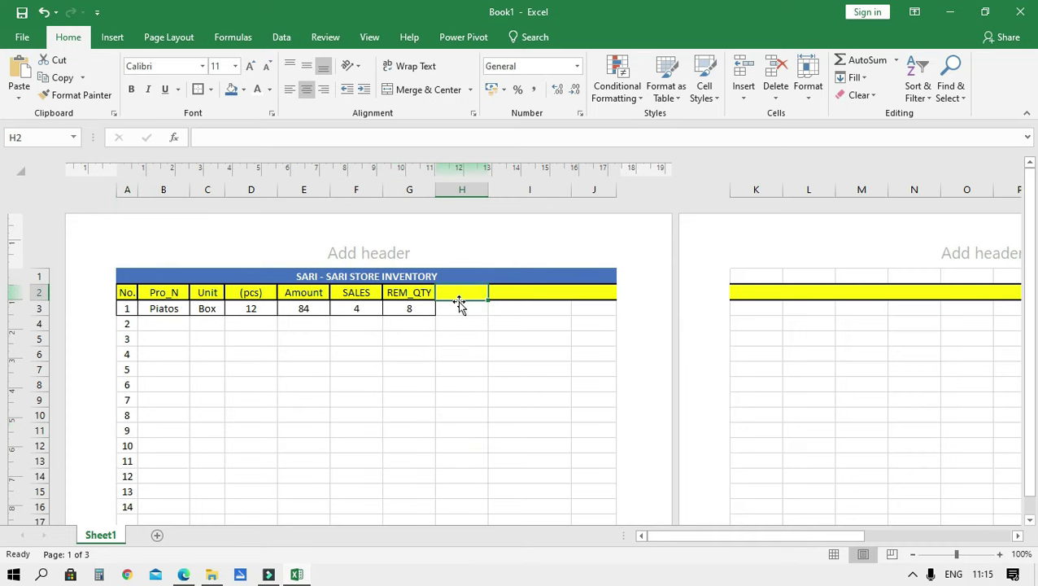
Type 'Amount' as the eighth heading in H2, after REM_QTY.
{"action": "key", "text": "Down"}
{"action": "key", "text": "Left"}
{"action": "key", "text": "Left"}
{"action": "key", "text": "Left"}
{"action": "key", "text": "Left"}
{"action": "key", "text": "Left"}
{"action": "key", "text": "Right"}
{"action": "key", "text": "Right"}
{"action": "key", "text": "Right"}
{"action": "key", "text": "Right"}
{"action": "key", "text": "Right"}
{"action": "key", "text": "Left"}
{"action": "key", "text": "Left"}
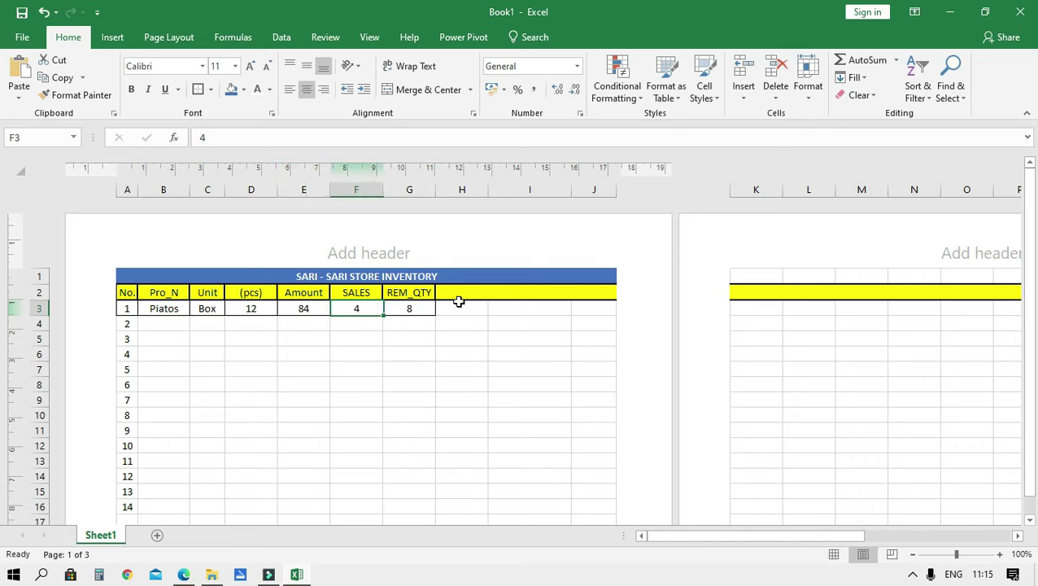
{"action": "key", "text": "Up"}
{"action": "key", "text": "Right"}
{"action": "key", "text": "Right"}
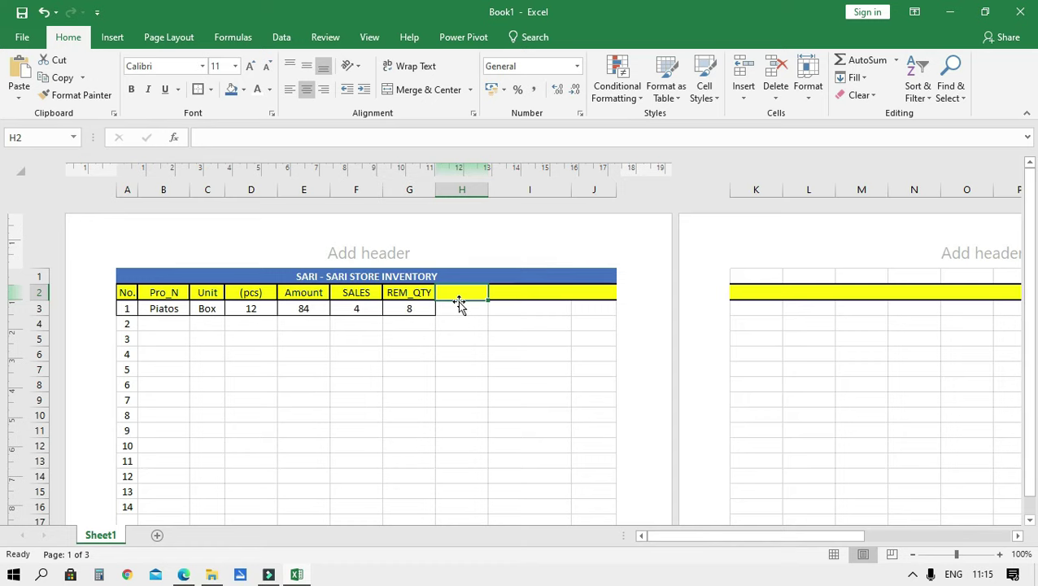
{"action": "type", "text": "A"}
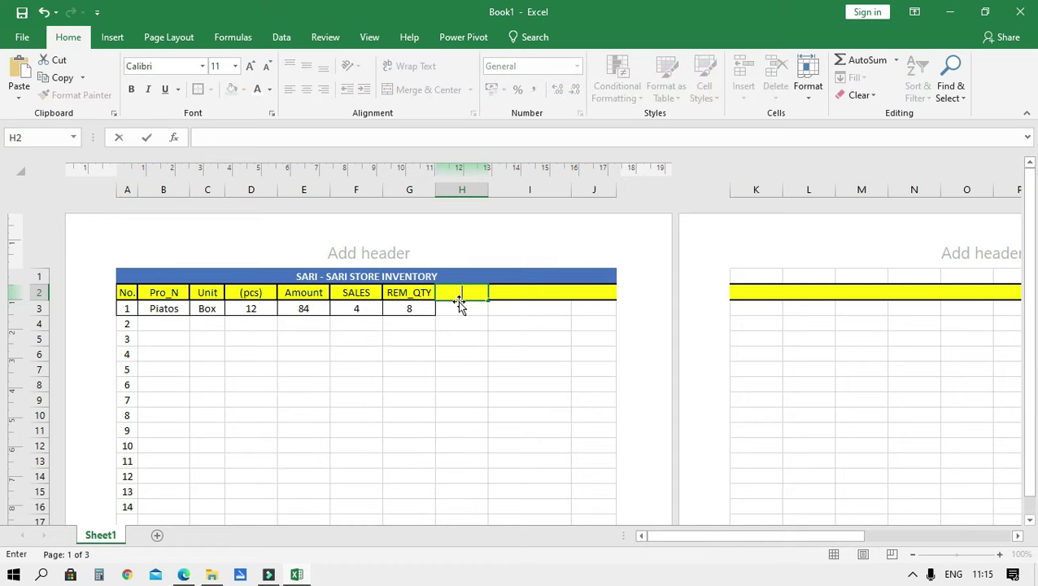
{"action": "type", "text": "aMOU"}
{"action": "key", "text": "BackSpace"}
{"action": "key", "text": "BackSpace"}
{"action": "key", "text": "BackSpace"}
{"action": "key", "text": "BackSpace"}
{"action": "type", "text": "ou"}
{"action": "key", "text": "BackSpace"}
{"action": "key", "text": "BackSpace"}
{"action": "type", "text": "ount"}
{"action": "key", "text": "ctrl+Return"}
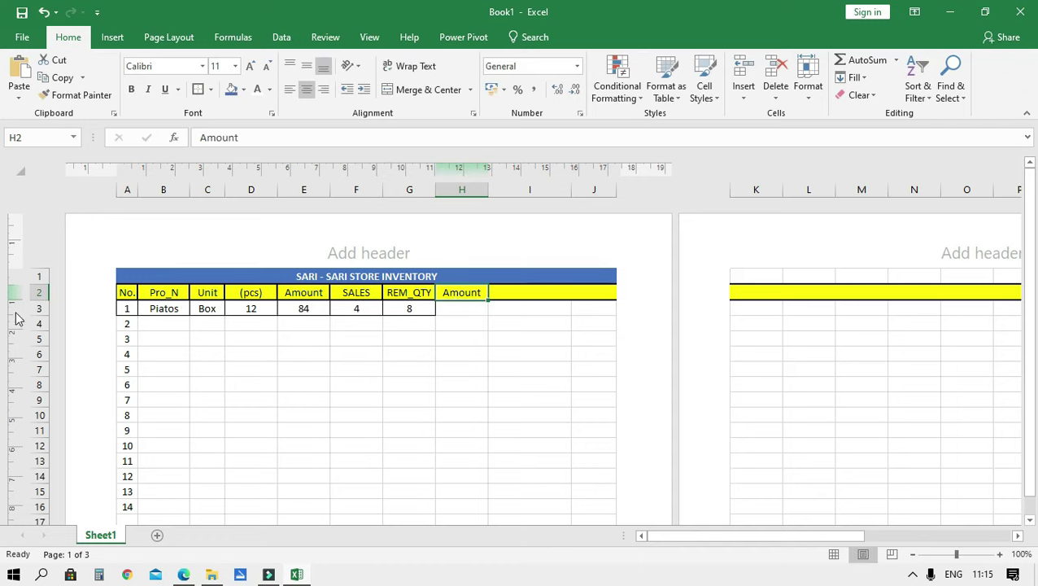
Insert a blank row 3 beneath the header row.
{"action": "right_click", "coordinate": [34, 307]}
{"action": "left_click", "coordinate": [57, 411]}
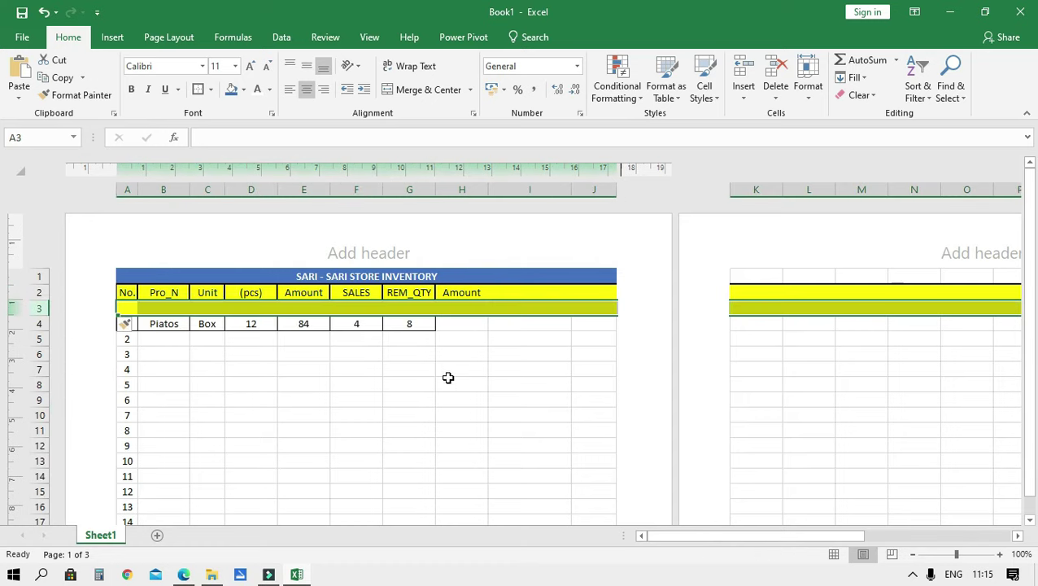
{"action": "left_click", "coordinate": [449, 371]}
Apply All Borders to the new row A3:J3 and return to Normal view.
{"action": "left_click_drag", "start_coordinate": [123, 308], "coordinate": [598, 304]}
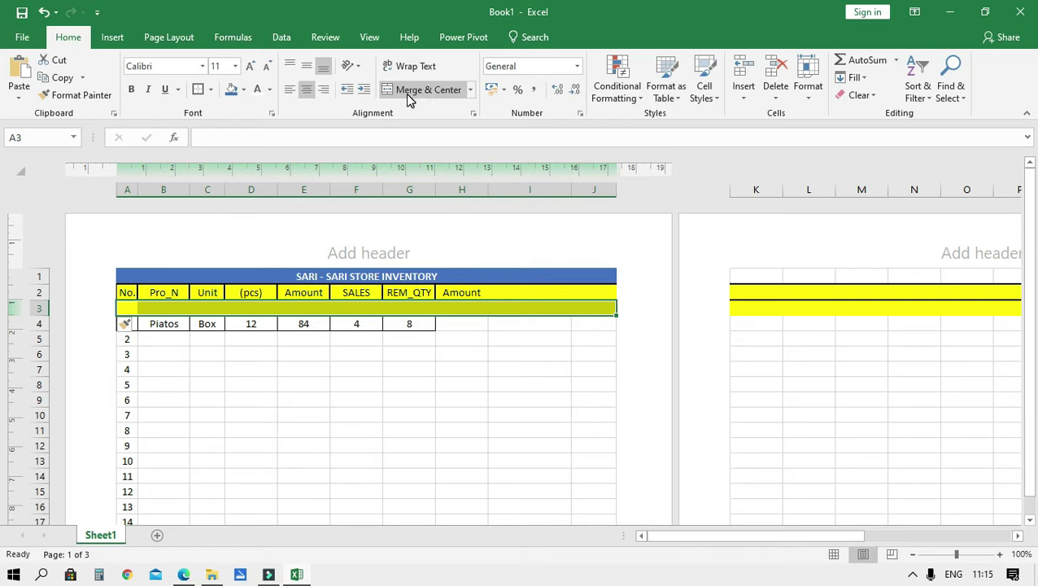
{"action": "left_click", "coordinate": [211, 89]}
{"action": "left_click", "coordinate": [232, 217]}
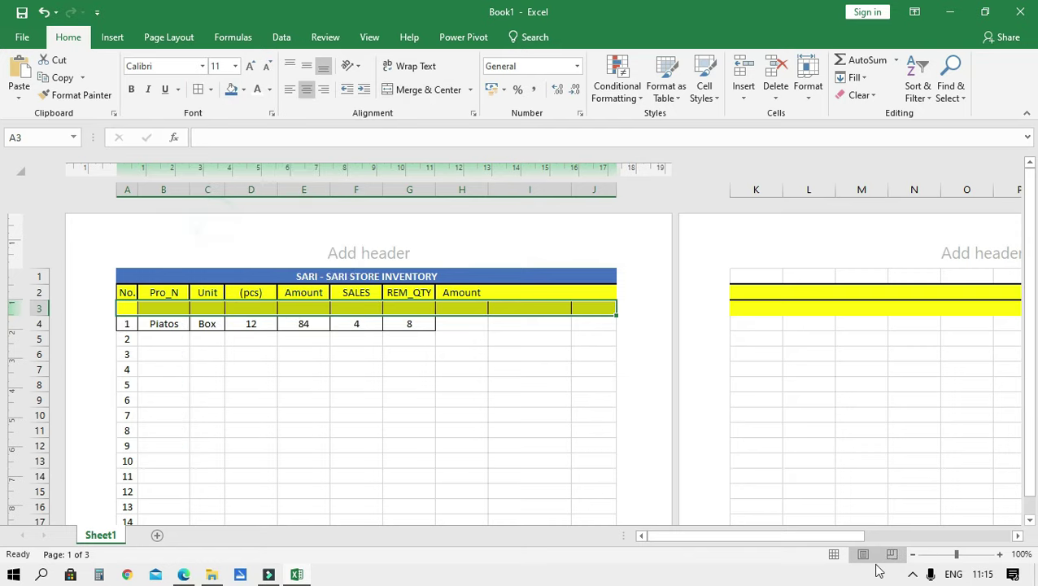
{"action": "left_click", "coordinate": [834, 554]}
Put an outside border around the Amount heading cell H2.
{"action": "left_click", "coordinate": [642, 410]}
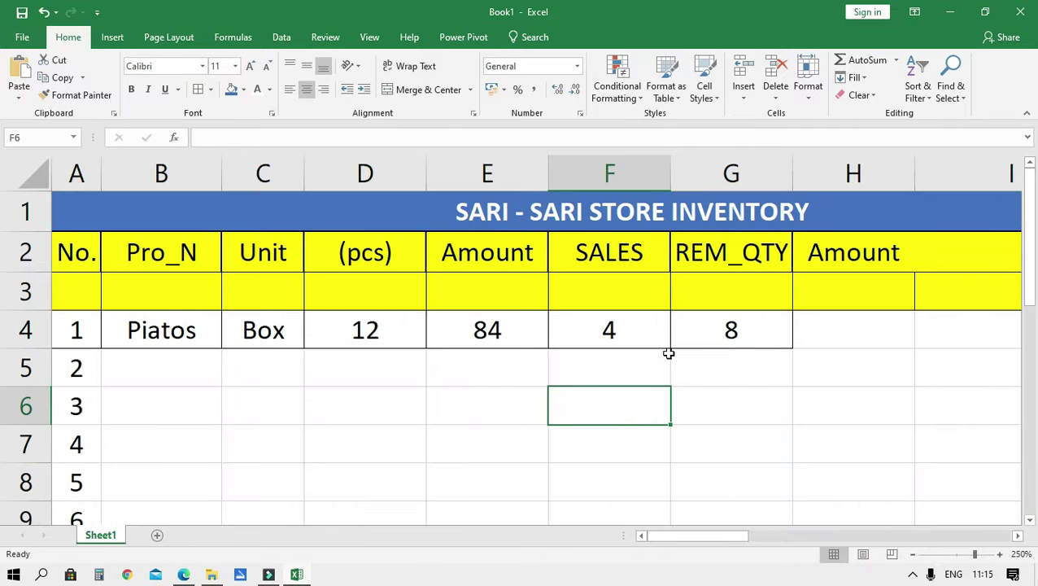
{"action": "left_click", "coordinate": [775, 278]}
{"action": "left_click", "coordinate": [838, 251]}
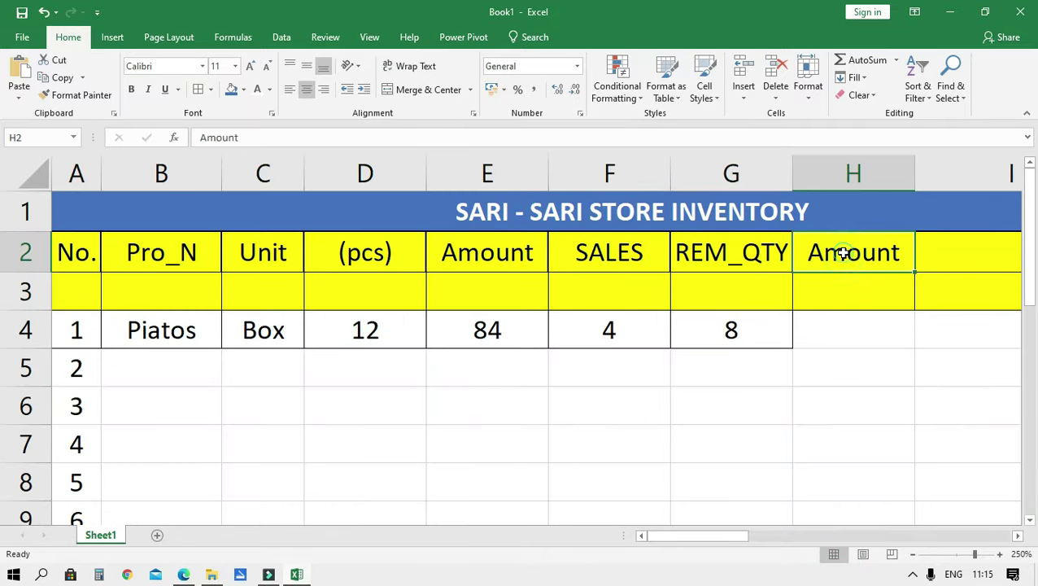
{"action": "left_click", "coordinate": [210, 89]}
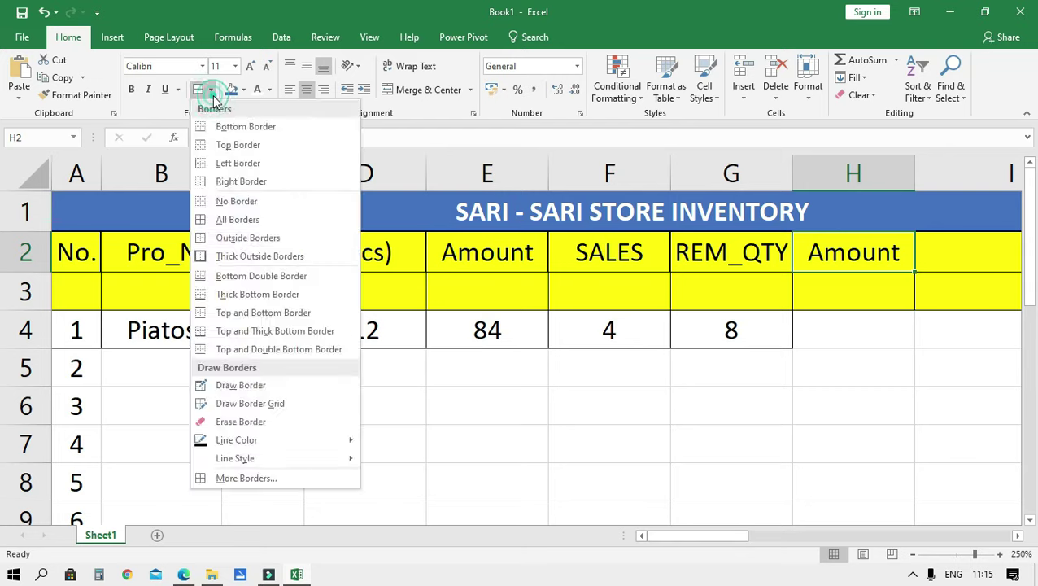
{"action": "left_click", "coordinate": [236, 233]}
{"action": "left_click", "coordinate": [804, 435]}
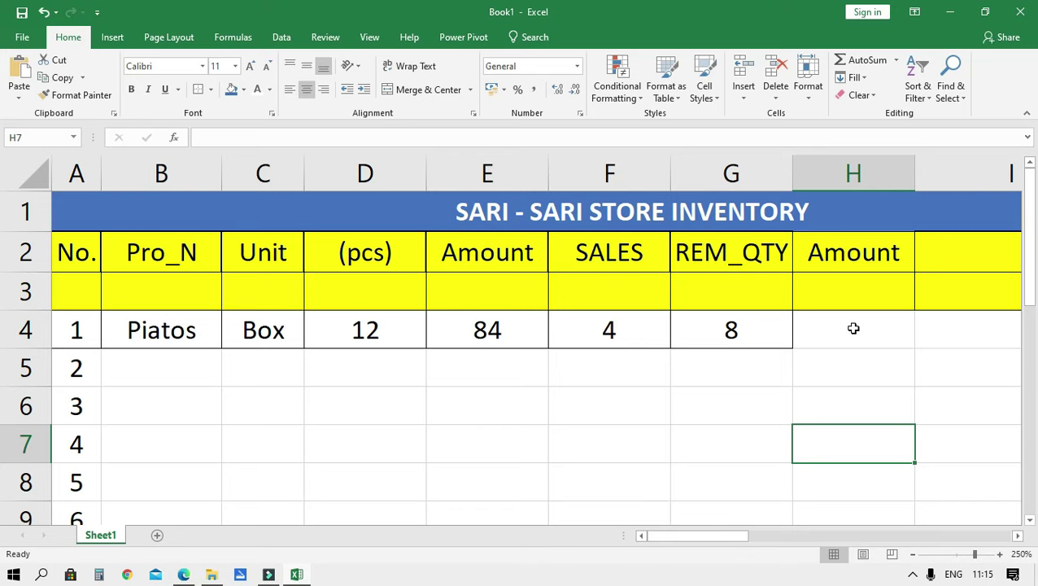
Enter 12 as the first item's amount in cell H4.
{"action": "left_click", "coordinate": [846, 366]}
{"action": "left_click", "coordinate": [833, 304]}
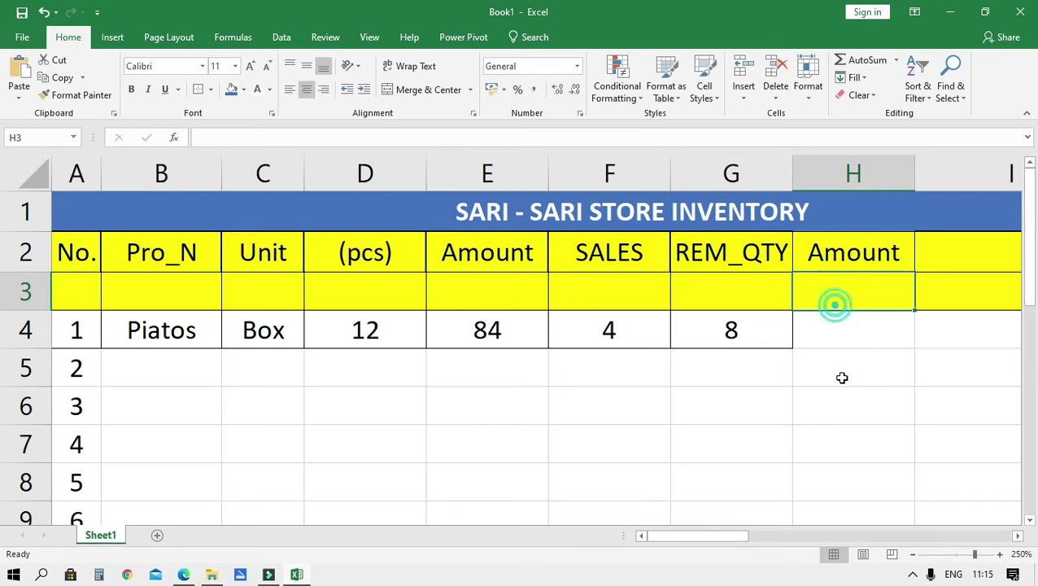
{"action": "left_click", "coordinate": [832, 352]}
{"action": "left_click", "coordinate": [841, 315]}
{"action": "key", "text": "Return"}
{"action": "key", "text": "Up"}
{"action": "type", "text": "12"}
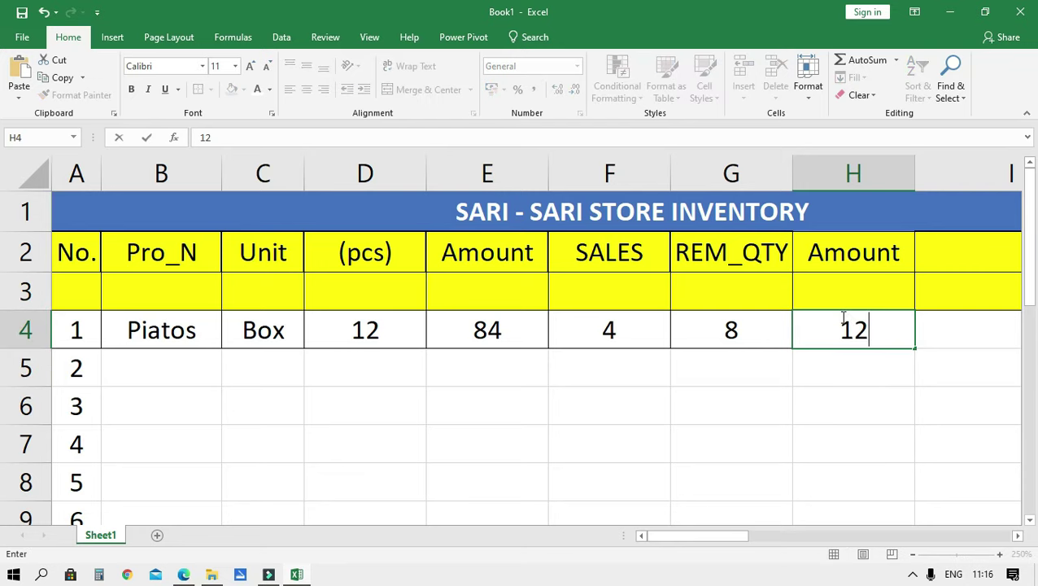
{"action": "mouse_move", "coordinate": [685, 537]}
{"action": "left_mouse_down"}
{"action": "mouse_move", "coordinate": [752, 541]}
{"action": "mouse_move", "coordinate": [732, 543]}
{"action": "left_mouse_up"}
Type the heading TOTAL SALES into cell I2 next to the Amount column.
{"action": "left_click", "coordinate": [686, 399]}
{"action": "left_click", "coordinate": [685, 244]}
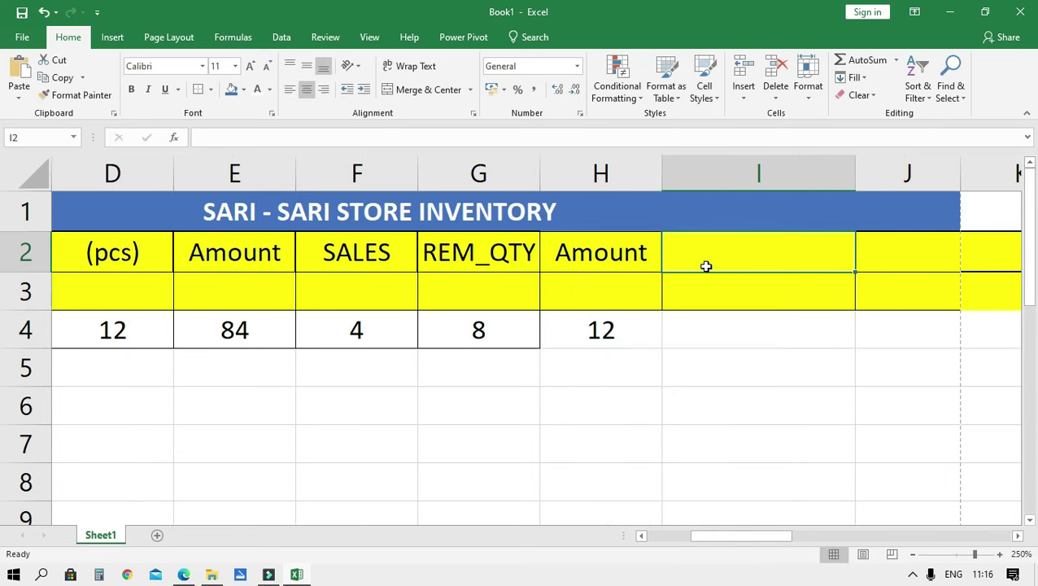
{"action": "type", "text": "t"}
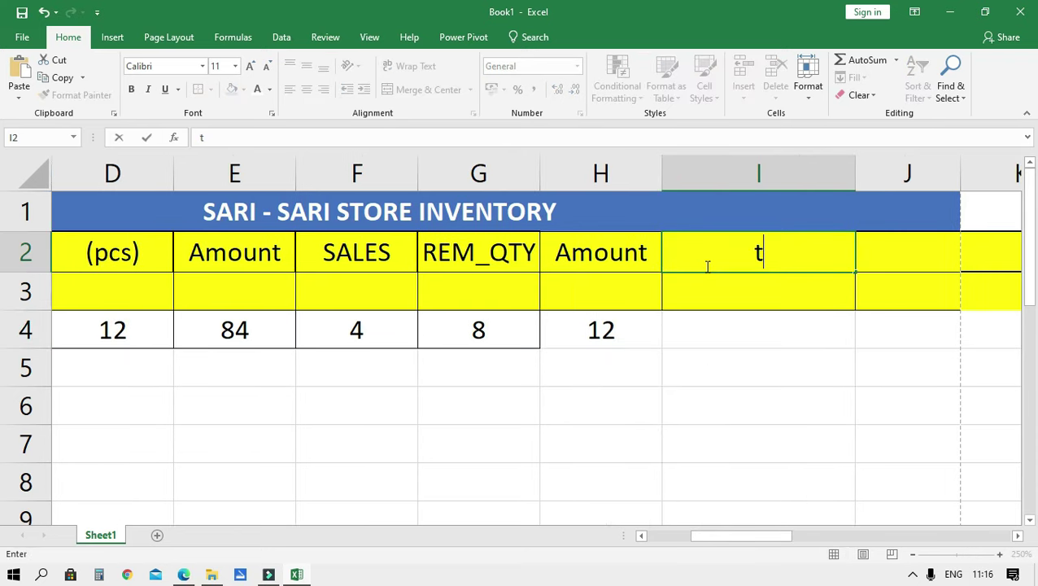
{"action": "key", "text": "BackSpace"}
{"action": "type", "text": "TOTAL SALES"}
{"action": "key", "text": "Return"}
{"action": "left_click", "coordinate": [706, 266]}
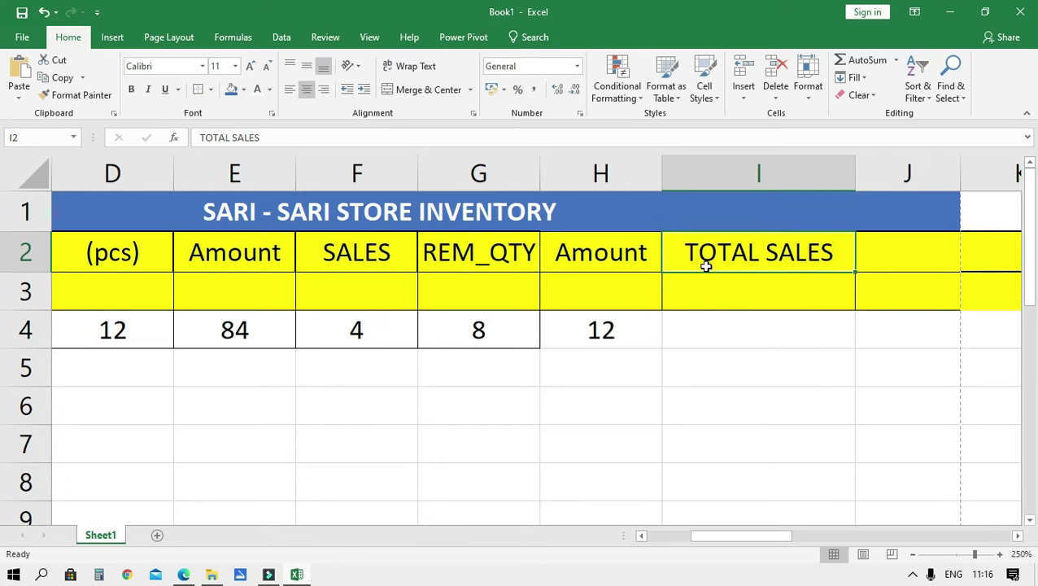
{"action": "left_click", "coordinate": [693, 338]}
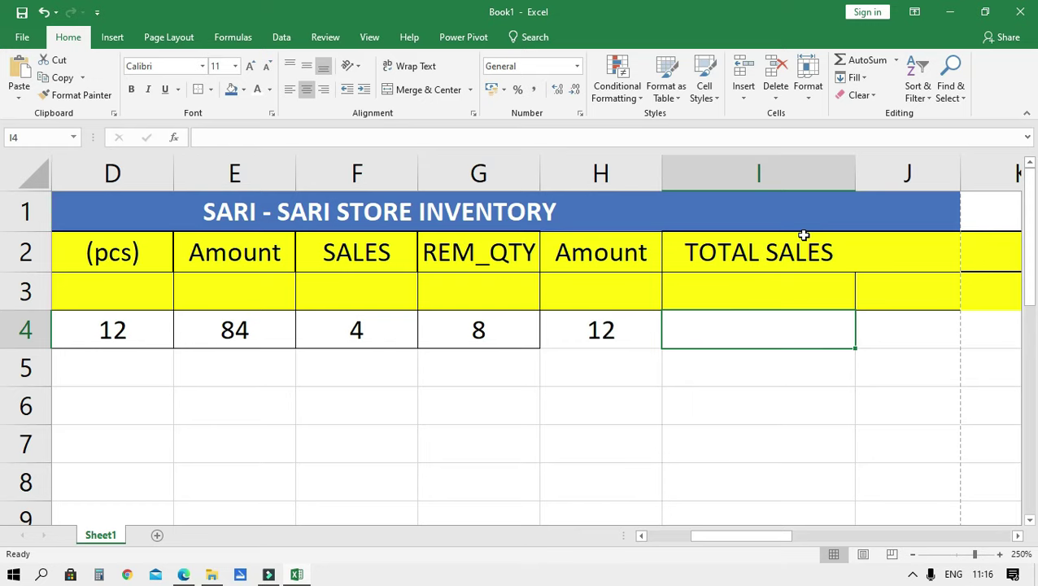
Enter =H4*F4 in I4 so TOTAL SALES shows 48.
{"action": "left_click", "coordinate": [616, 335]}
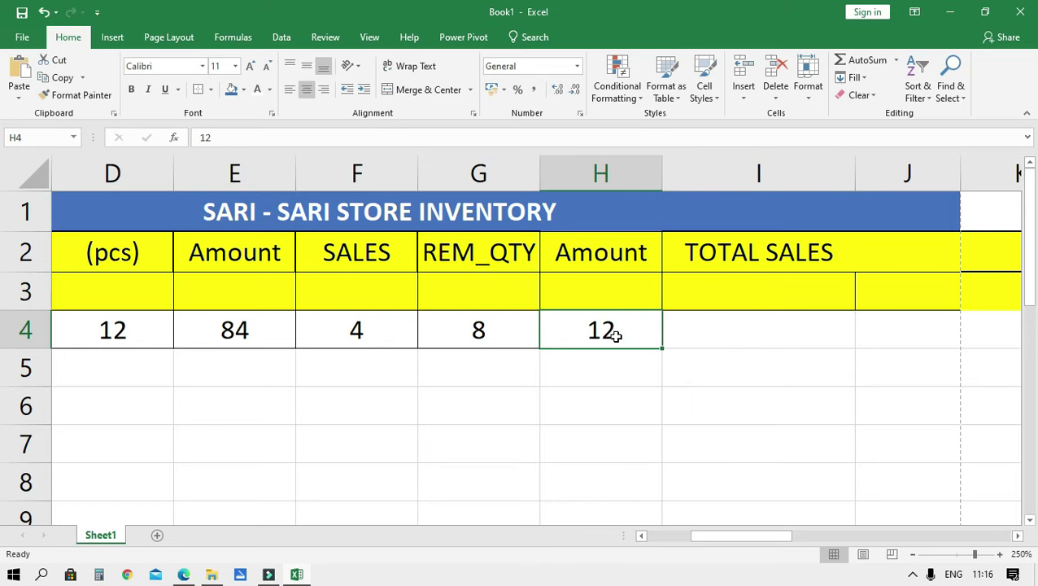
{"action": "left_click", "coordinate": [366, 331]}
{"action": "left_click", "coordinate": [675, 332]}
{"action": "left_click", "coordinate": [727, 337]}
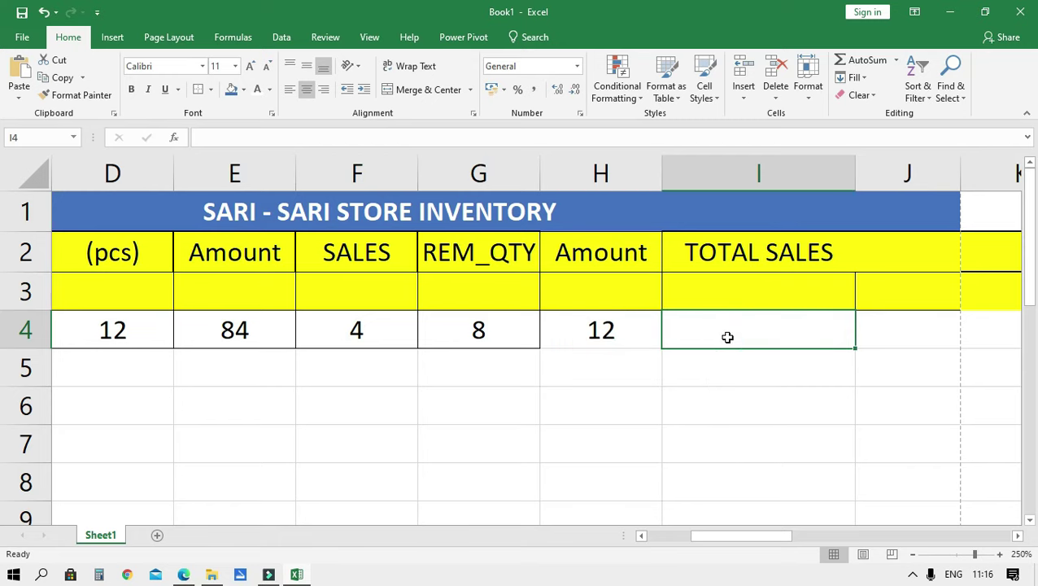
{"action": "type", "text": "="}
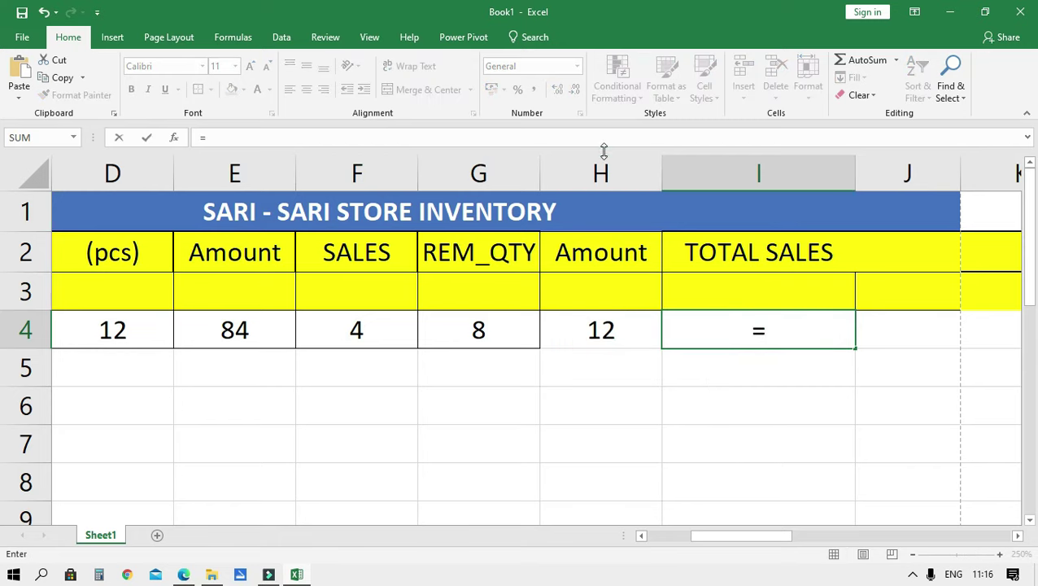
{"action": "type", "text": "H4"}
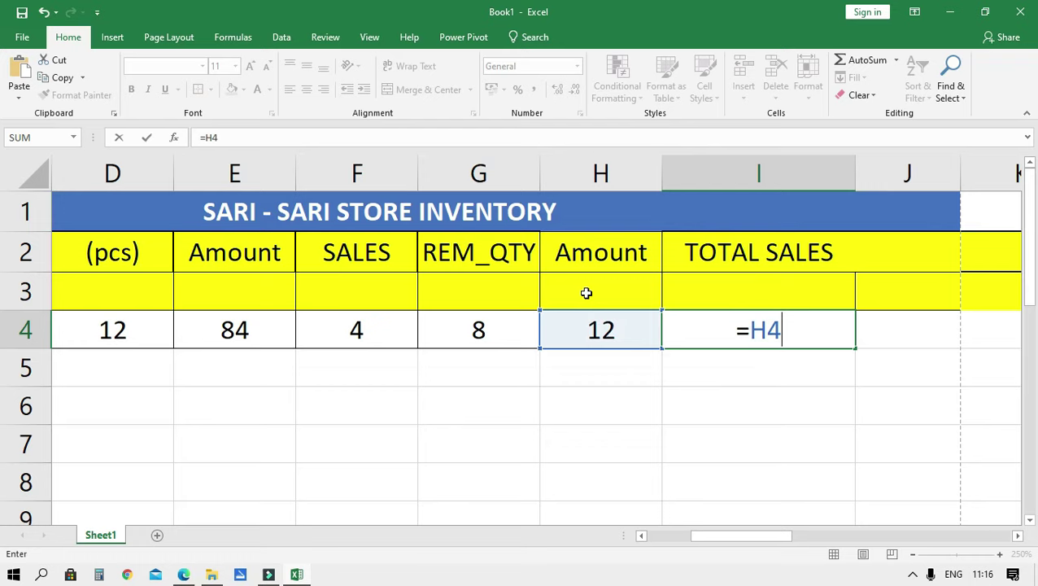
{"action": "type", "text": "*"}
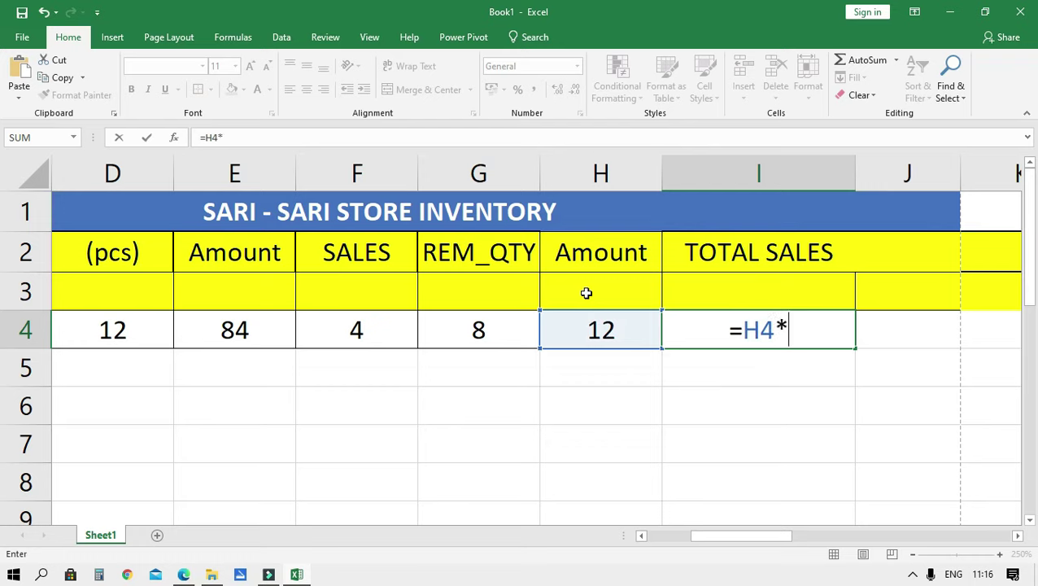
{"action": "type", "text": "F"}
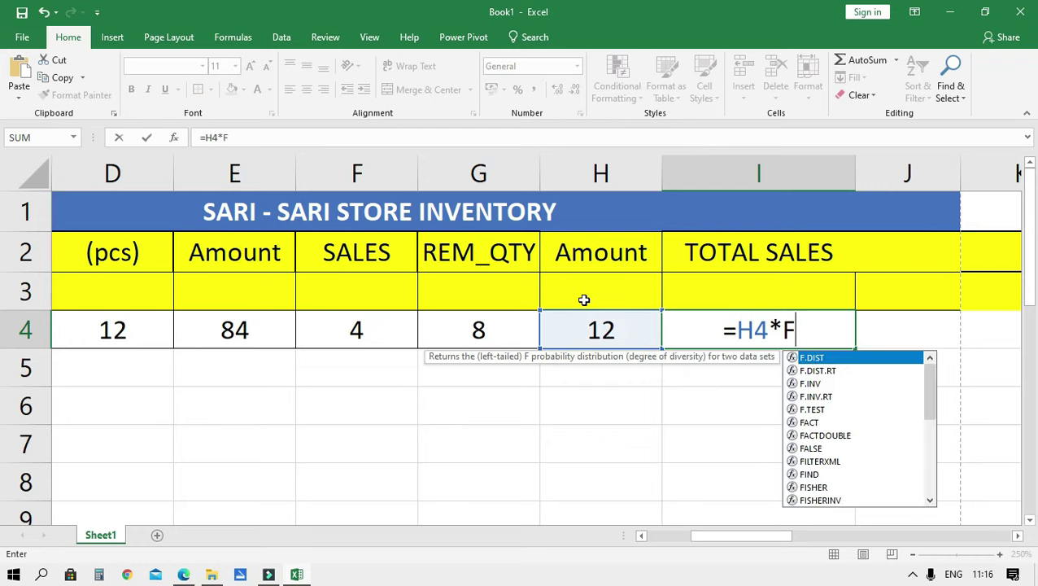
{"action": "type", "text": "4"}
{"action": "key", "text": "Return"}
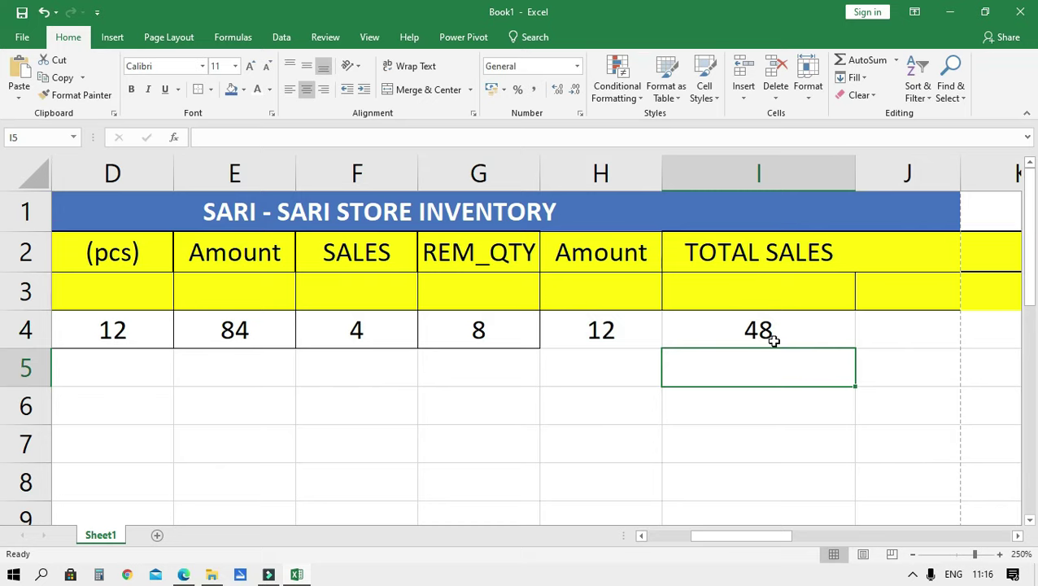
Narrow columns H and I by dragging their header border left.
{"action": "left_click", "coordinate": [758, 340]}
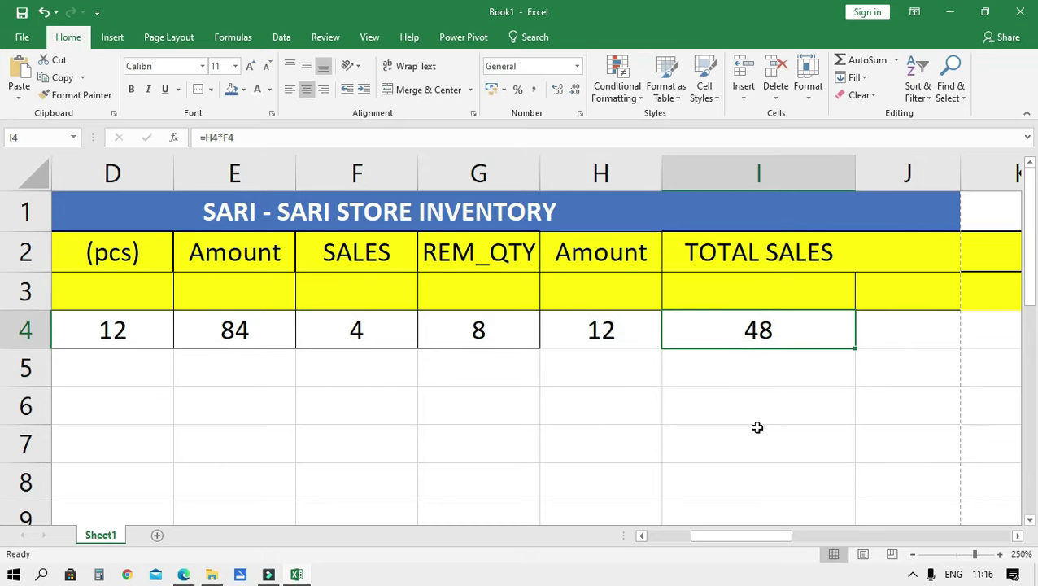
{"action": "left_click_drag", "start_coordinate": [766, 537], "coordinate": [726, 537]}
{"action": "mouse_move", "coordinate": [672, 166]}
{"action": "left_mouse_down"}
{"action": "mouse_move", "coordinate": [631, 169]}
{"action": "mouse_move", "coordinate": [659, 173]}
{"action": "left_mouse_up"}
Widen column I so the TOTAL SALES heading fits.
{"action": "left_click", "coordinate": [311, 339]}
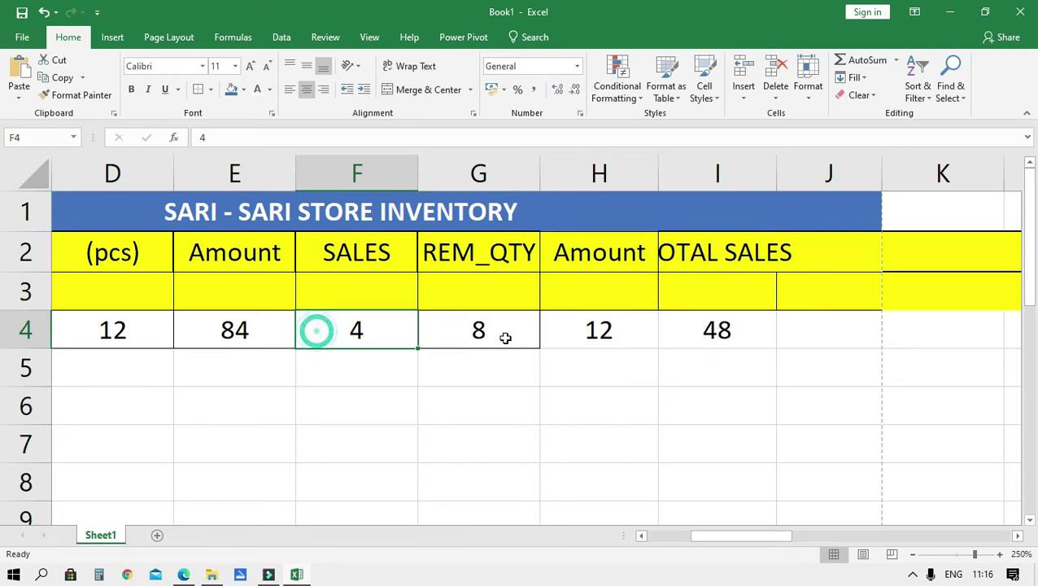
{"action": "left_click", "coordinate": [719, 336]}
{"action": "left_click_drag", "start_coordinate": [778, 172], "coordinate": [825, 173]}
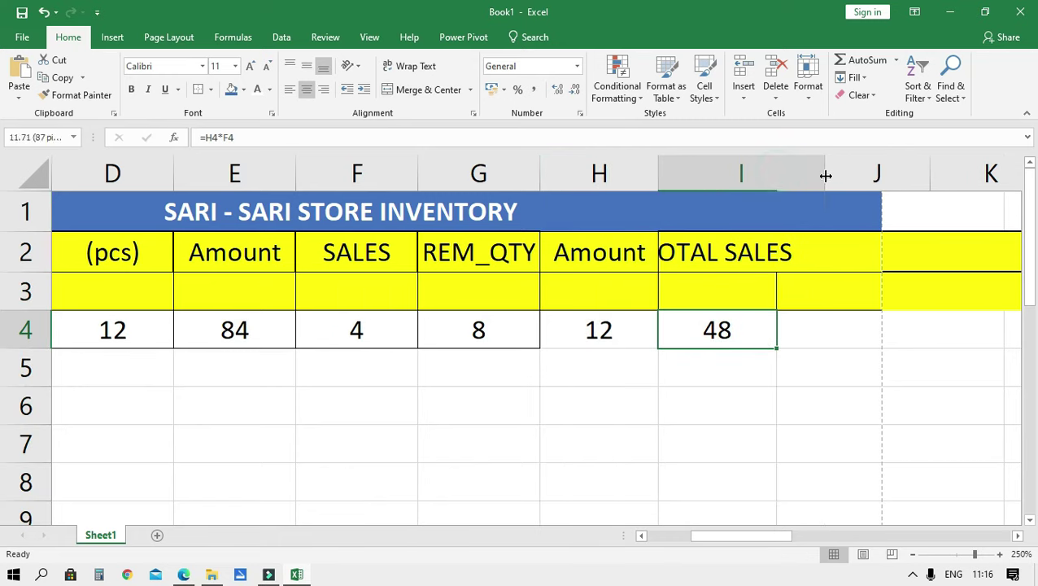
{"action": "left_click", "coordinate": [724, 364]}
{"action": "left_click", "coordinate": [740, 327]}
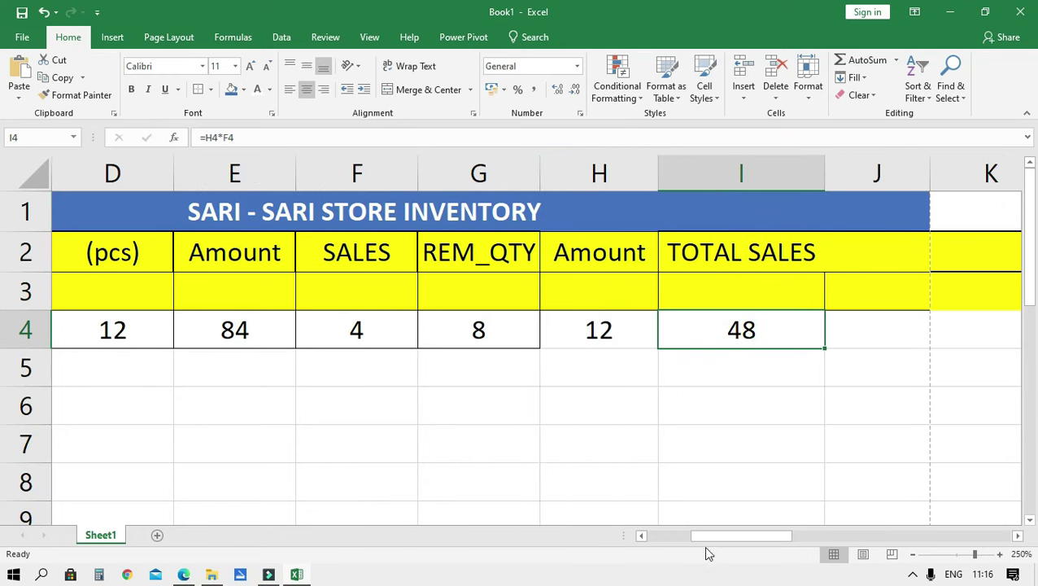
{"action": "left_click_drag", "start_coordinate": [707, 537], "coordinate": [766, 537]}
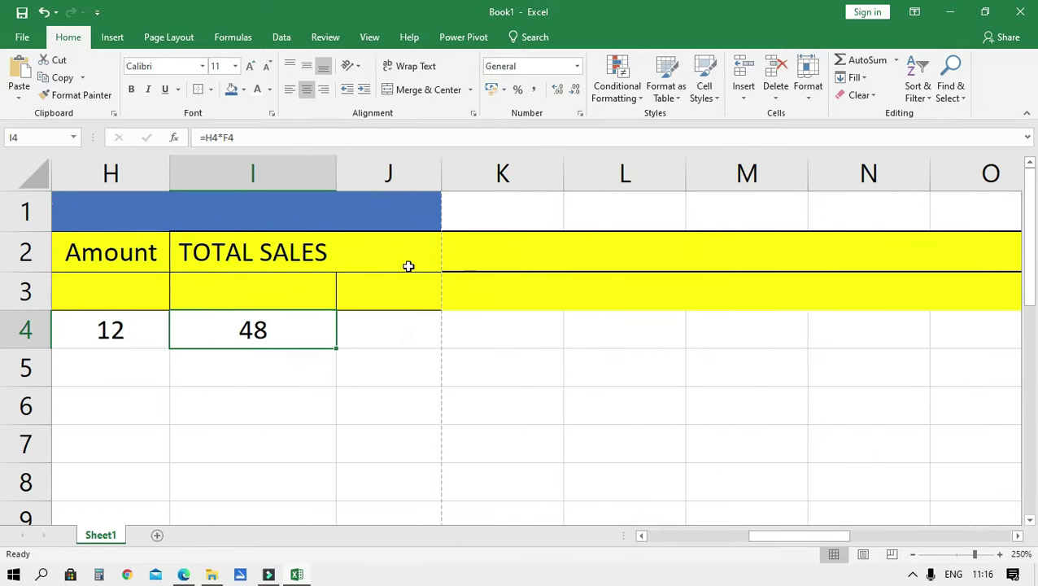
Widen column J and enter the heading INCOME in J2.
{"action": "left_click", "coordinate": [382, 243]}
{"action": "left_click", "coordinate": [361, 322]}
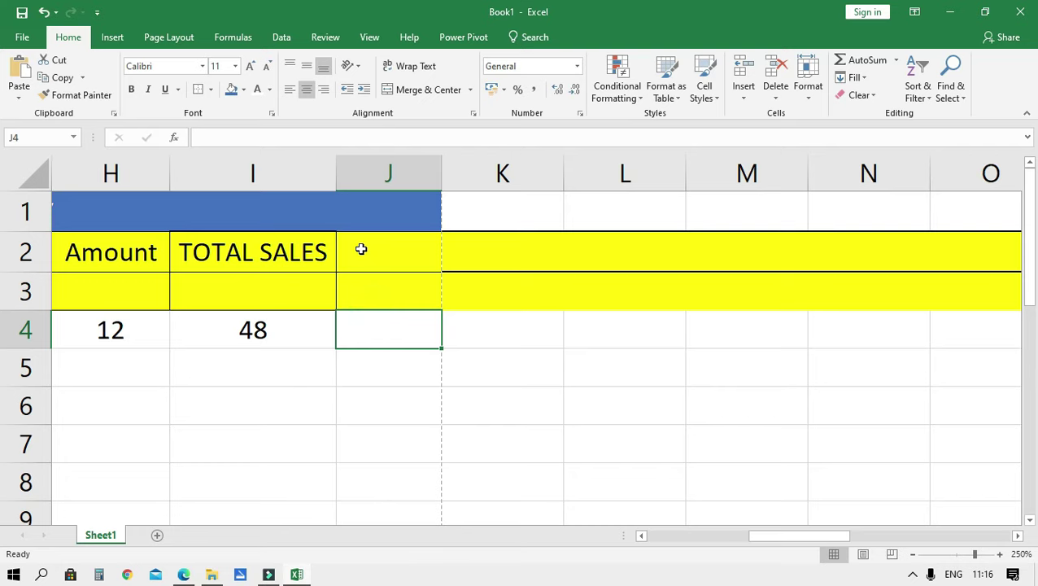
{"action": "left_click", "coordinate": [341, 356]}
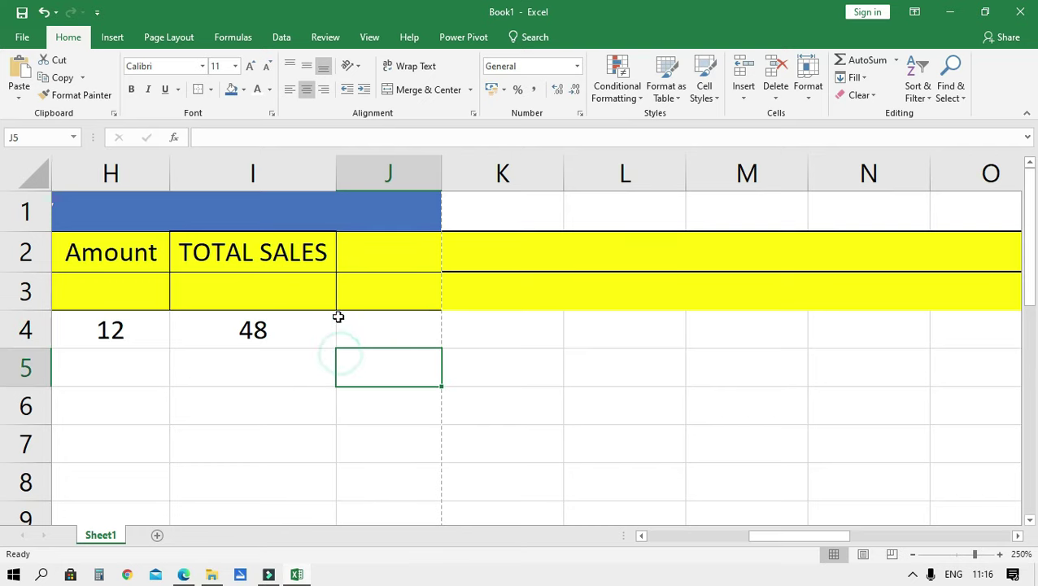
{"action": "left_click", "coordinate": [382, 233]}
{"action": "left_click_drag", "start_coordinate": [441, 173], "coordinate": [488, 178]}
{"action": "type", "text": "INCOME"}
{"action": "key", "text": "Return"}
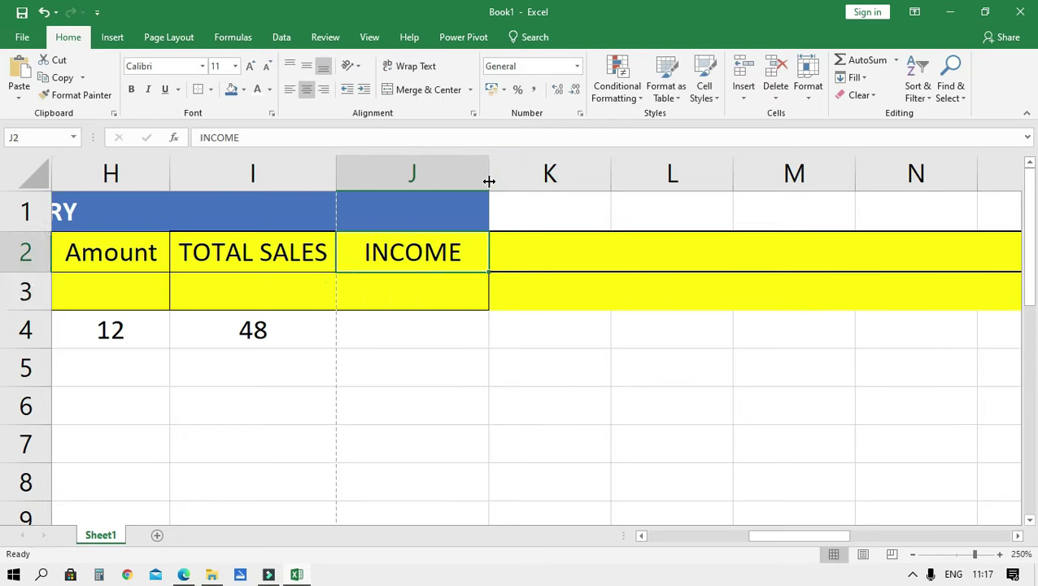
{"action": "left_click", "coordinate": [248, 259]}
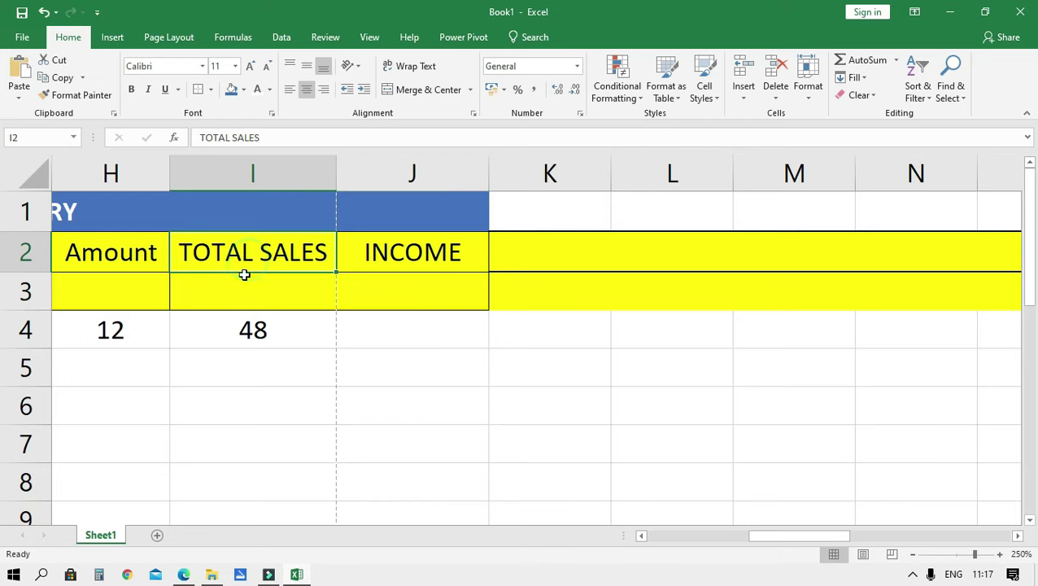
{"action": "left_click_drag", "start_coordinate": [824, 537], "coordinate": [739, 536]}
{"action": "left_click", "coordinate": [501, 259]}
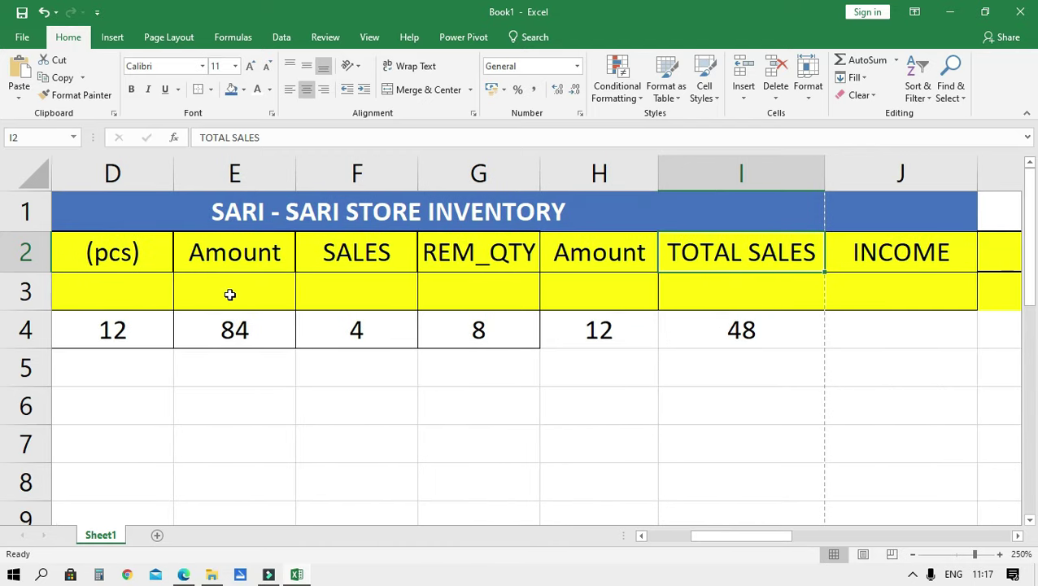
Enter (Capital) in E3 under the Amount heading and set it to 9-point font.
{"action": "left_click", "coordinate": [231, 254]}
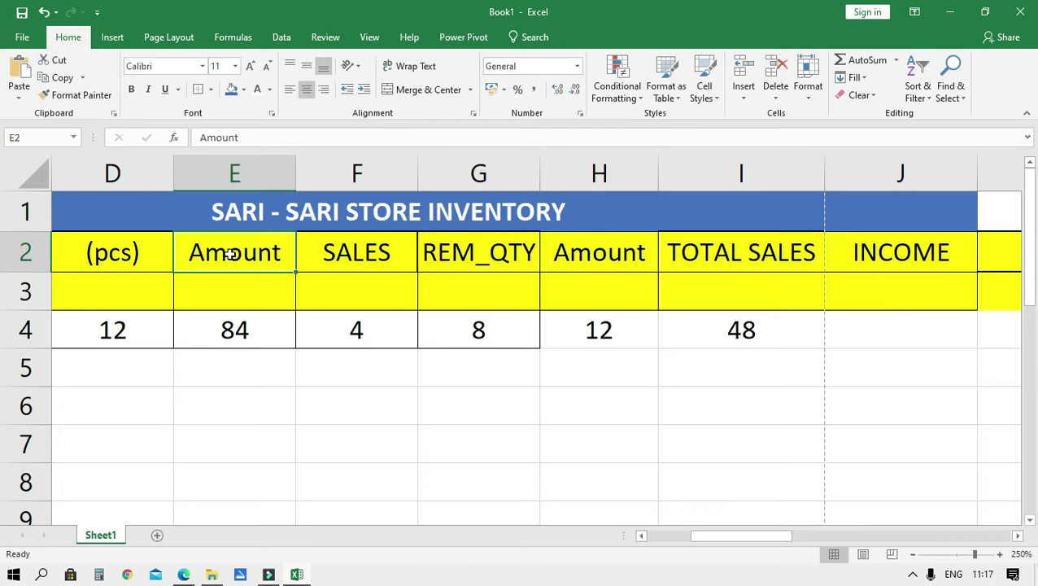
{"action": "left_click", "coordinate": [260, 301]}
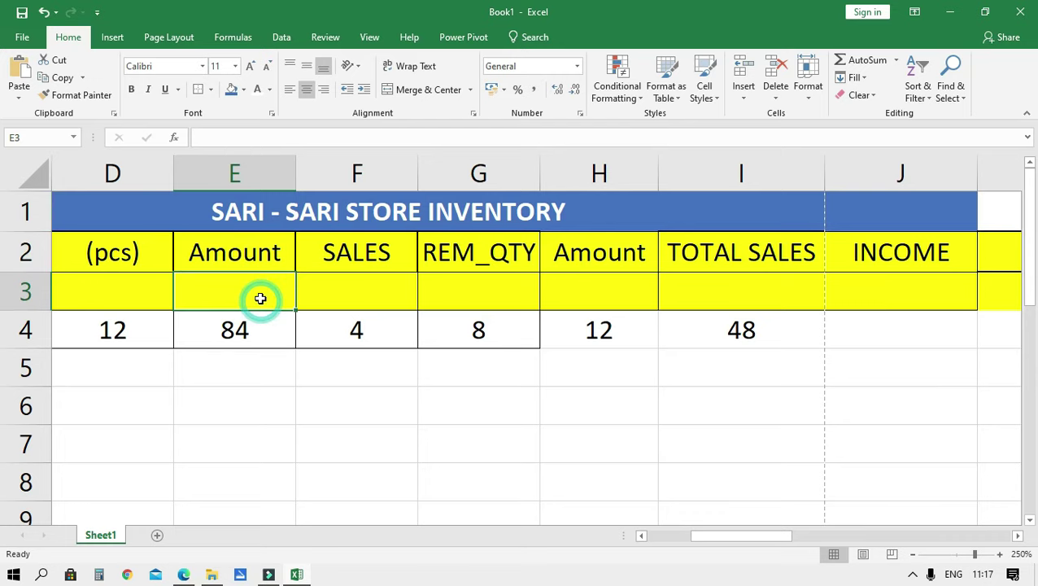
{"action": "type", "text": "(Capital"}
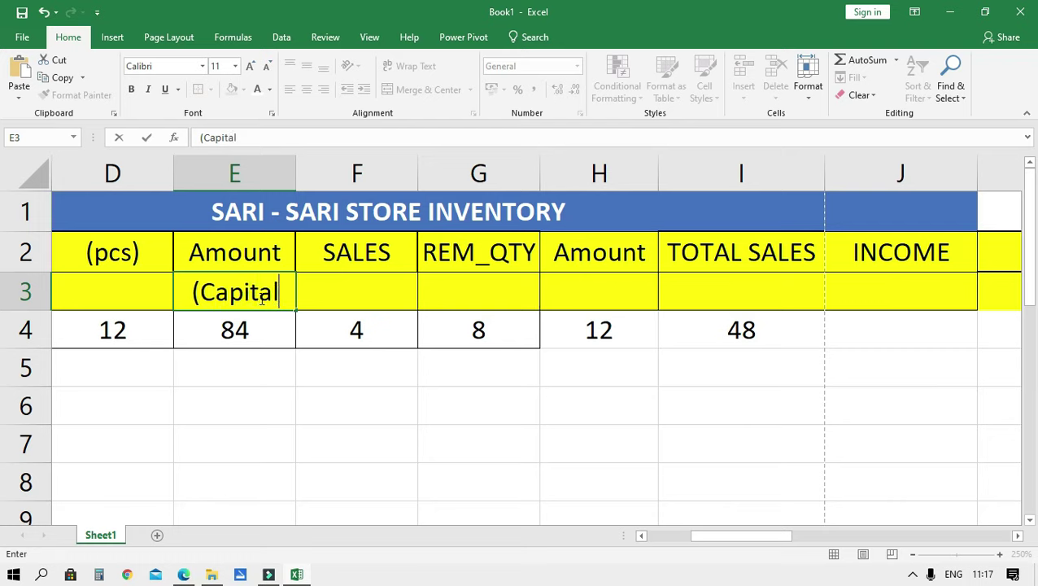
{"action": "type", "text": ")"}
{"action": "left_click", "coordinate": [299, 334]}
{"action": "left_click", "coordinate": [252, 293]}
{"action": "left_click", "coordinate": [236, 66]}
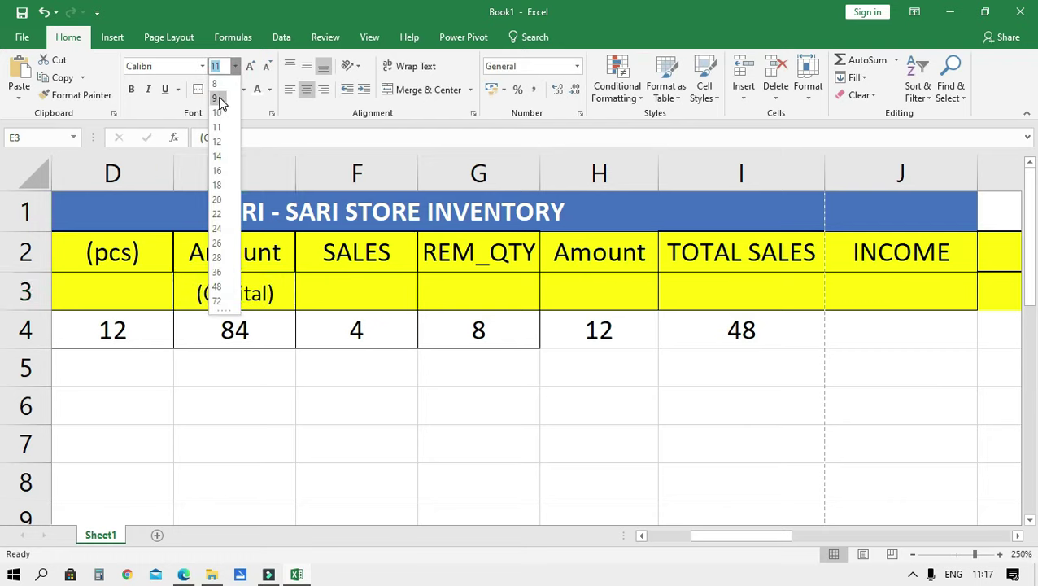
{"action": "left_click", "coordinate": [225, 95]}
{"action": "left_click", "coordinate": [341, 386]}
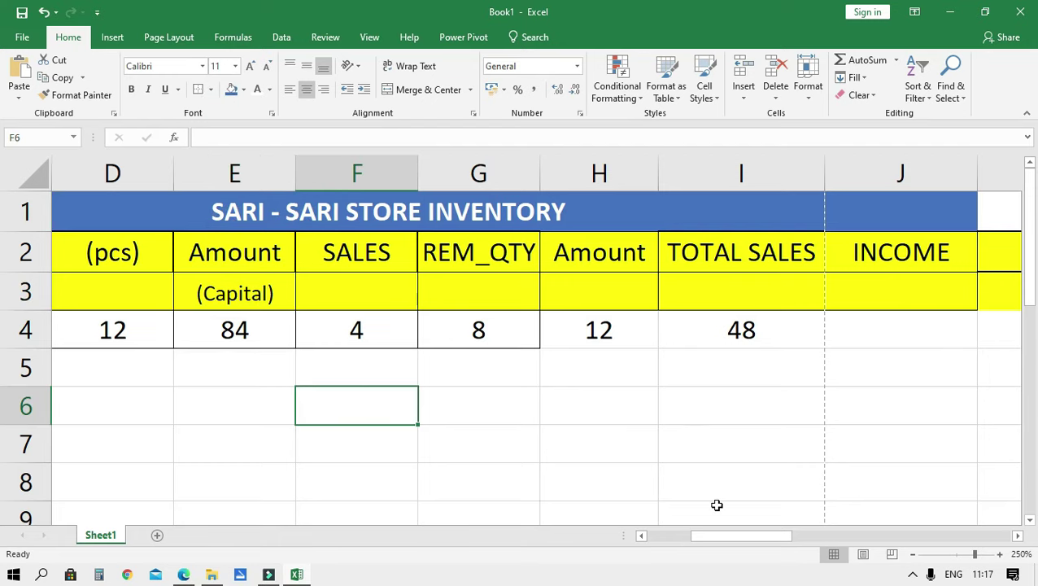
Enter the INCOME formula =E4-I4 in cell J4.
{"action": "left_click_drag", "start_coordinate": [739, 537], "coordinate": [752, 535]}
{"action": "left_click", "coordinate": [753, 314]}
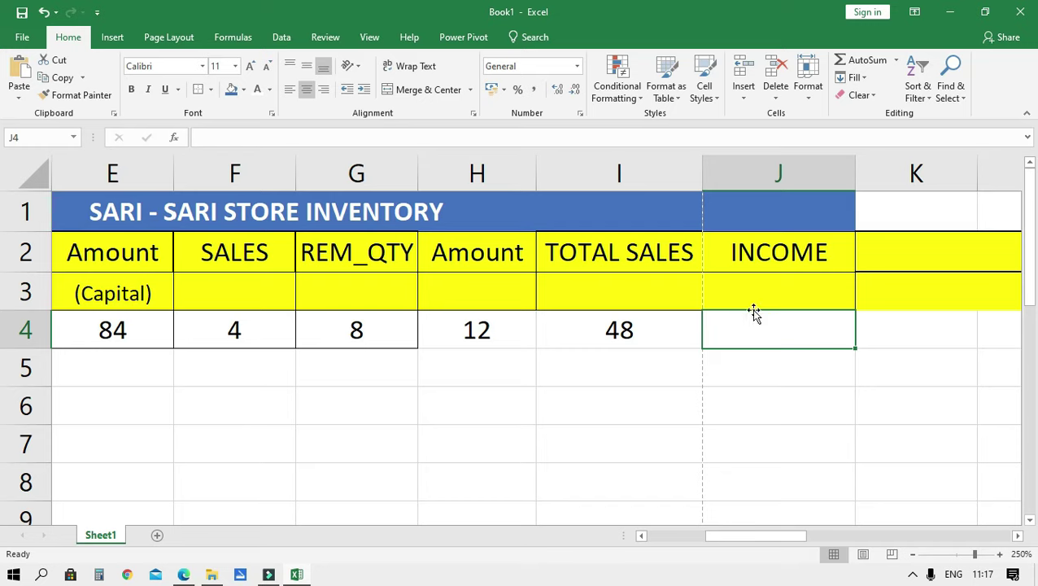
{"action": "type", "text": "="}
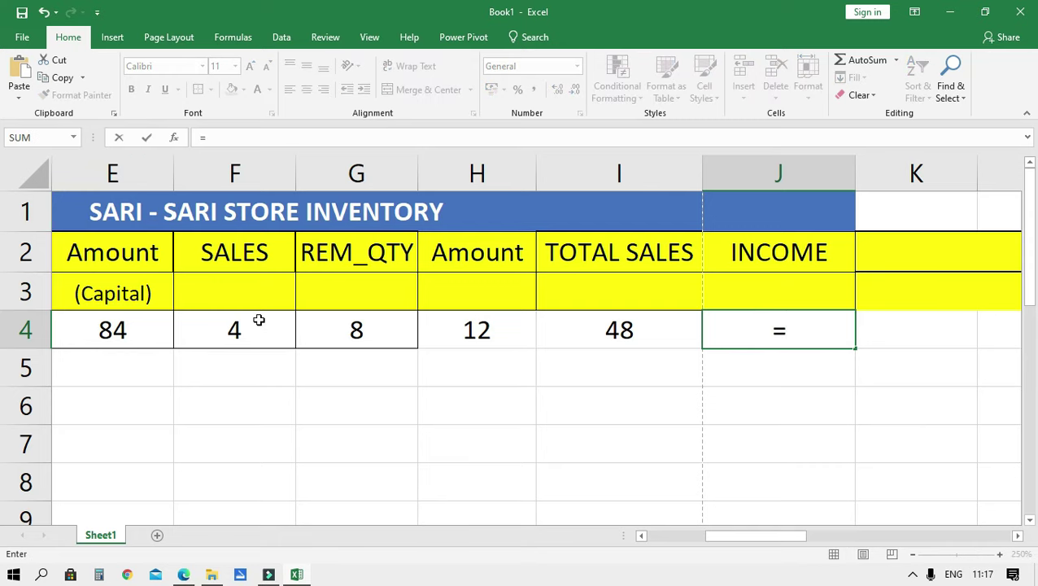
{"action": "type", "text": "e41"}
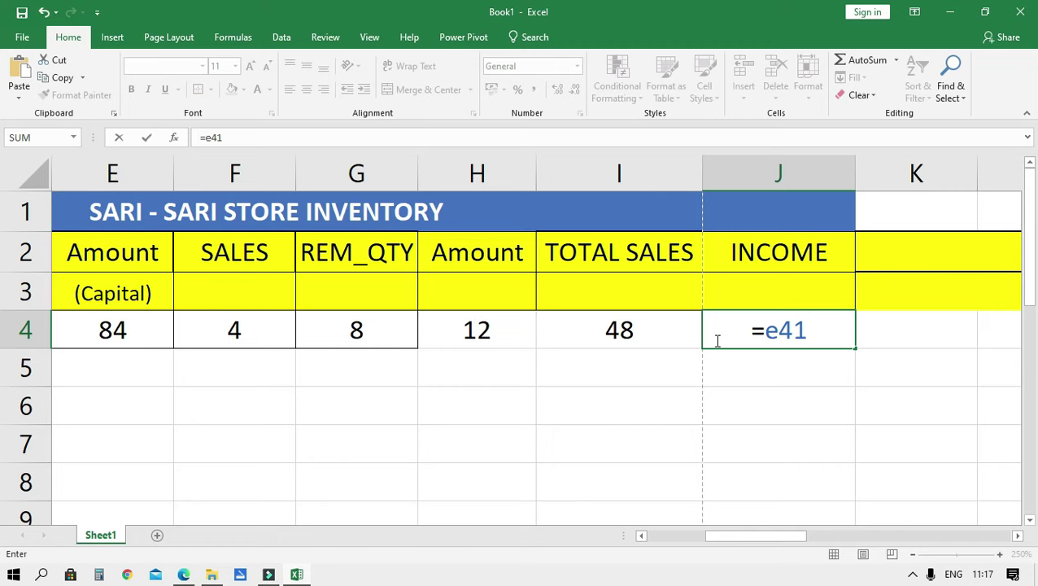
{"action": "key", "text": "BackSpace"}
{"action": "type", "text": "-i4"}
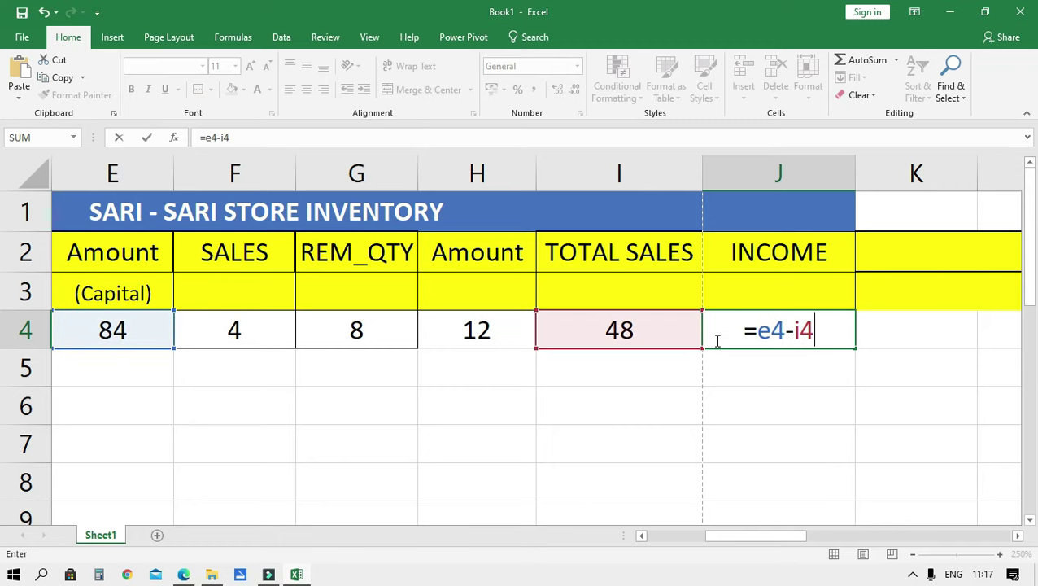
{"action": "key", "text": "Return"}
Check that J4's INCOME result shows 36.
{"action": "left_click", "coordinate": [716, 340]}
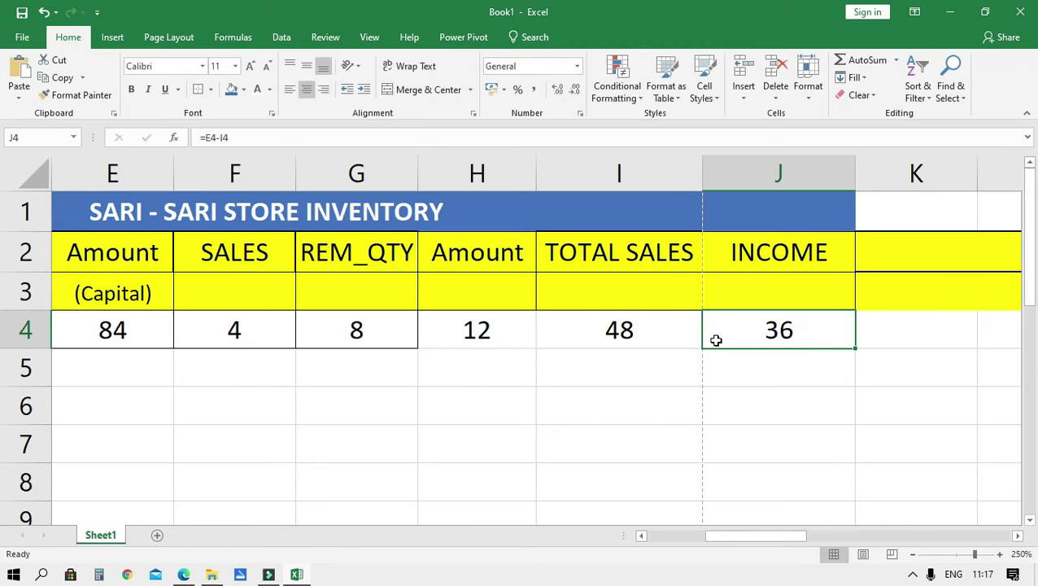
{"action": "key", "text": "Down"}
{"action": "left_click", "coordinate": [716, 340]}
{"action": "key", "text": "Down"}
{"action": "left_click", "coordinate": [716, 340]}
{"action": "key", "text": "Down"}
{"action": "left_click", "coordinate": [716, 340]}
Change the INCOME formula in J4 to =I4-E4, total sales minus capital.
{"action": "key", "text": "Down"}
{"action": "left_click", "coordinate": [739, 331]}
{"action": "double_click", "coordinate": [744, 335]}
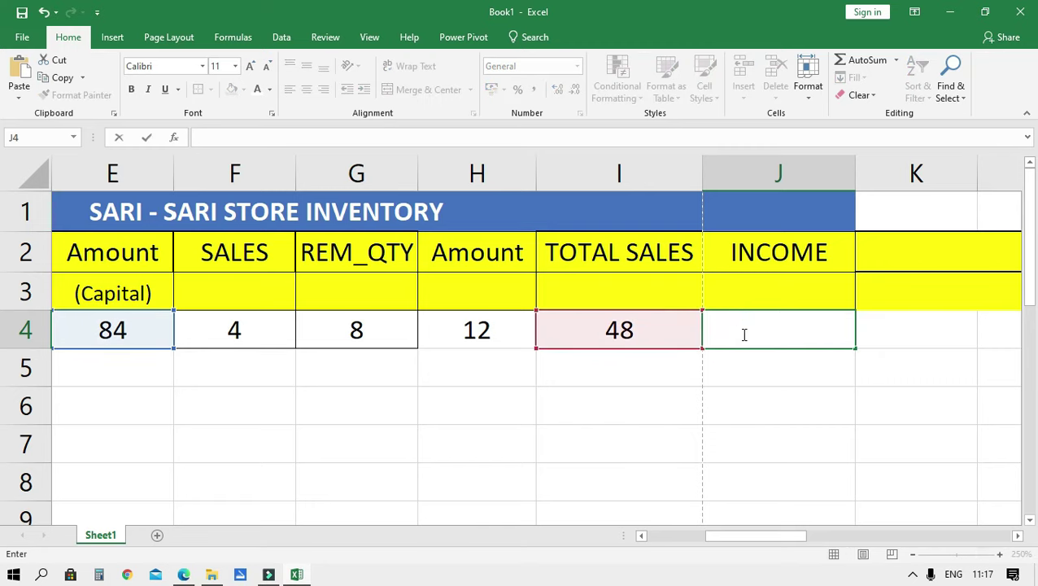
{"action": "type", "text": "=i4"}
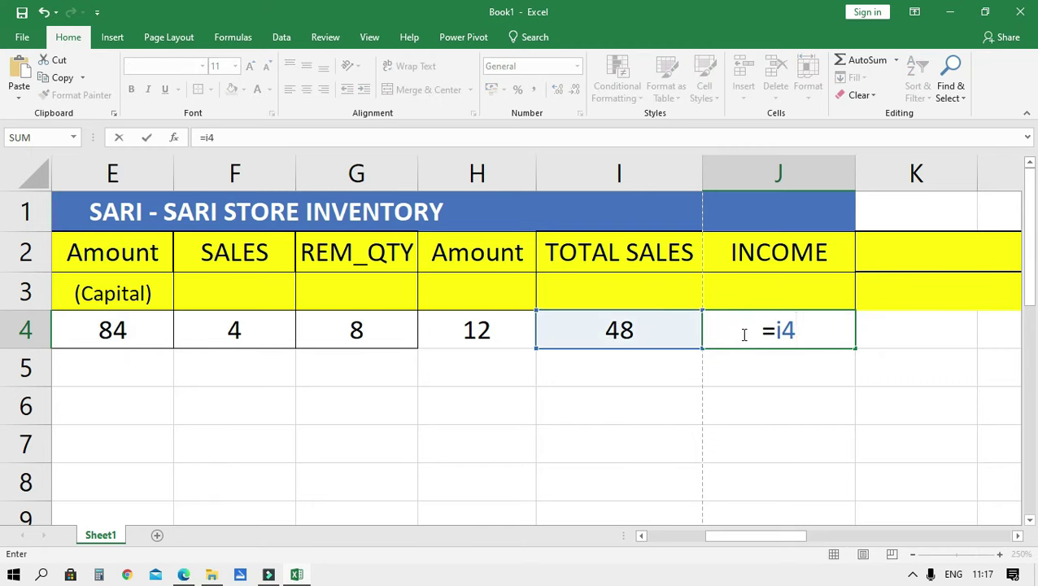
{"action": "type", "text": "-e4"}
{"action": "key", "text": "Return"}
{"action": "left_click", "coordinate": [743, 333]}
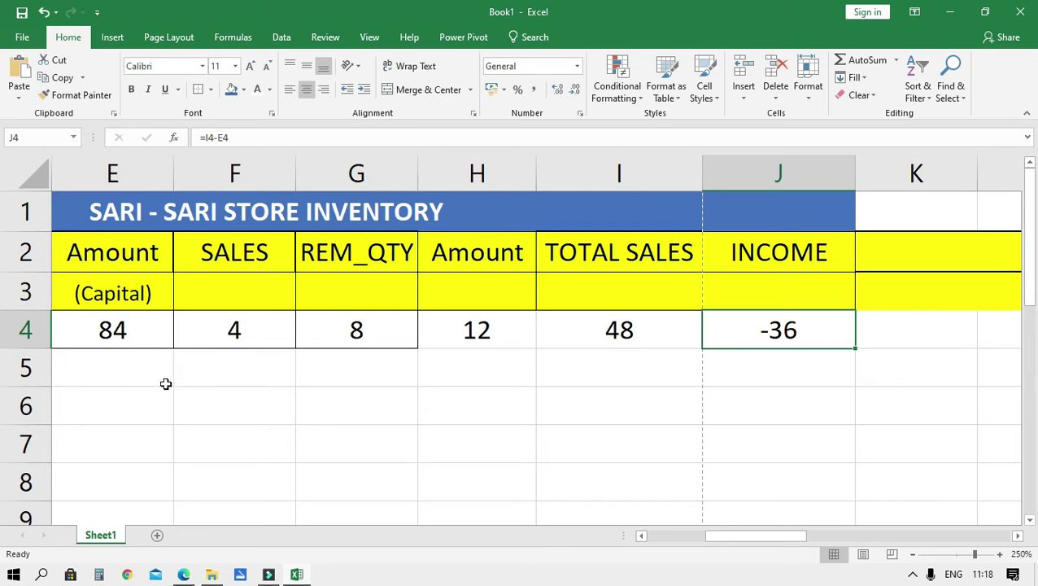
{"action": "left_click_drag", "start_coordinate": [765, 536], "coordinate": [769, 537]}
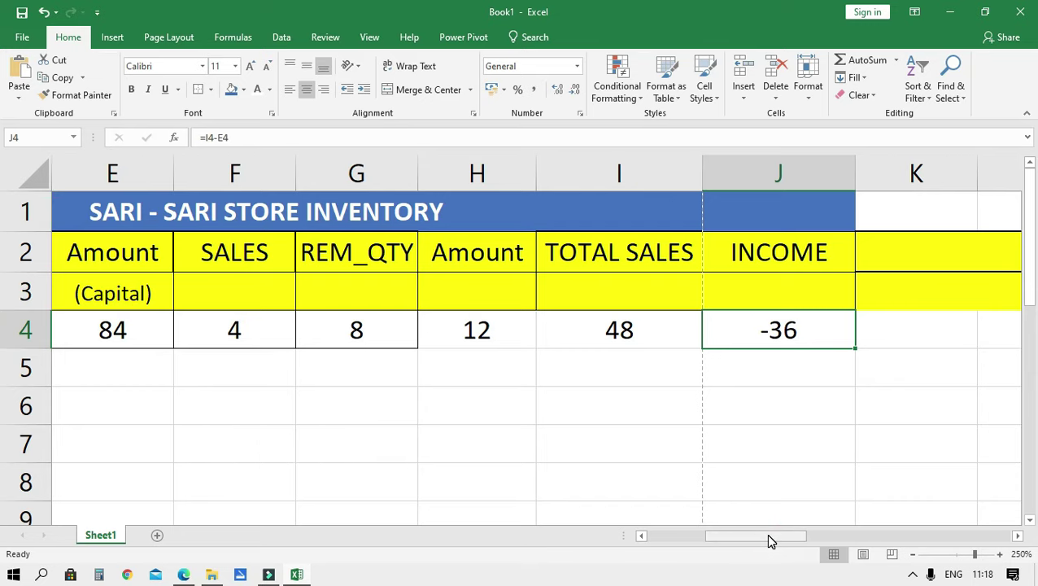
{"action": "left_click", "coordinate": [756, 364]}
{"action": "left_click", "coordinate": [762, 330]}
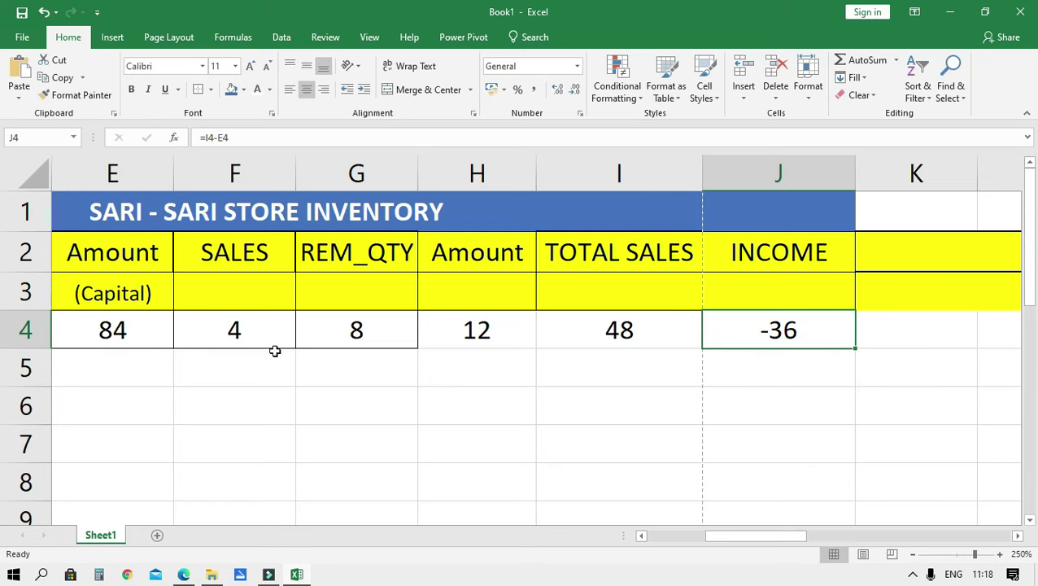
Set the first item's SALES in F4 to 12, then back to 4, checking INCOME.
{"action": "left_click", "coordinate": [232, 334]}
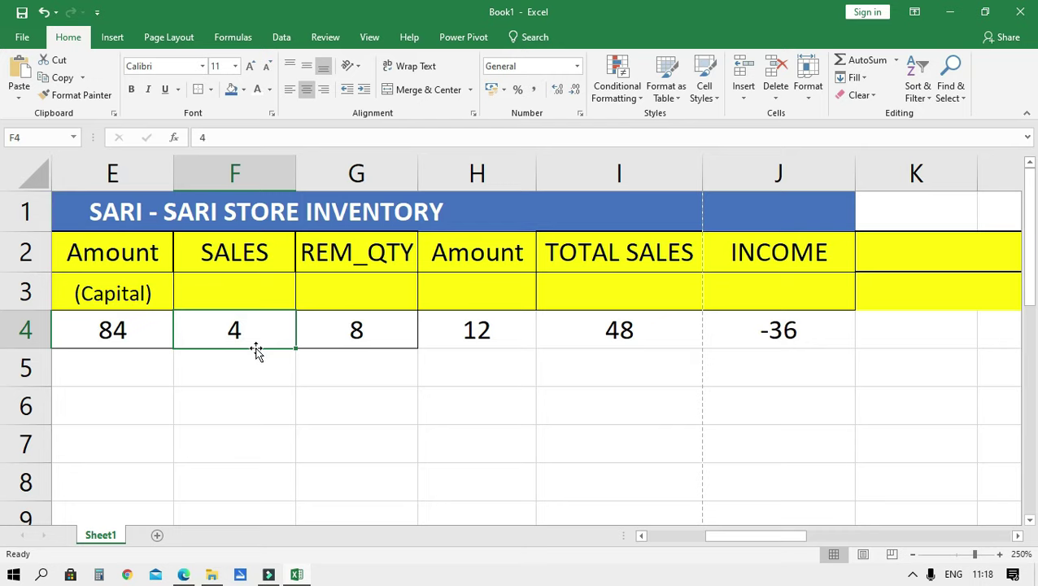
{"action": "type", "text": "12"}
{"action": "key", "text": "Return"}
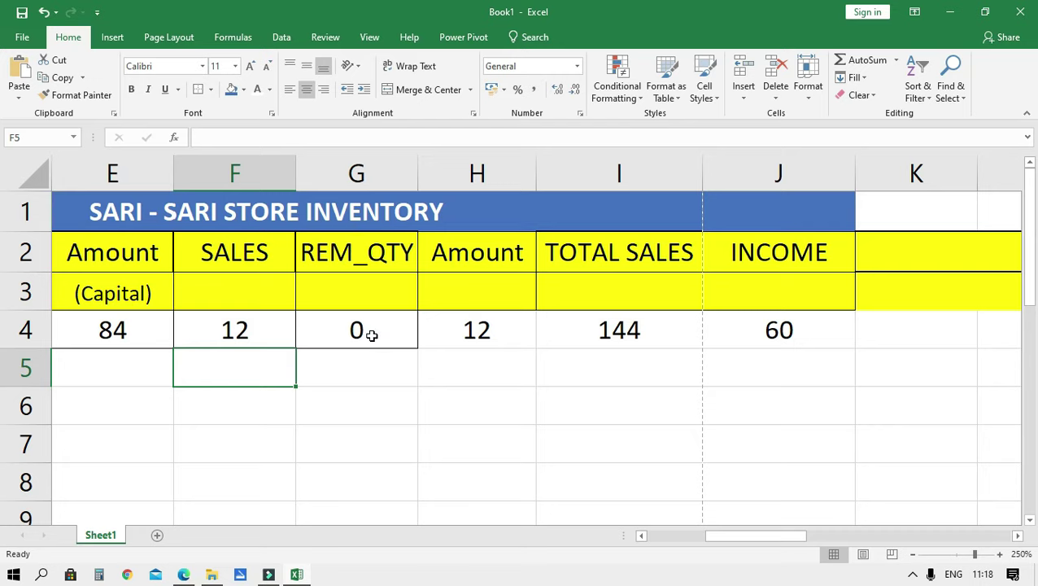
{"action": "left_click", "coordinate": [744, 323]}
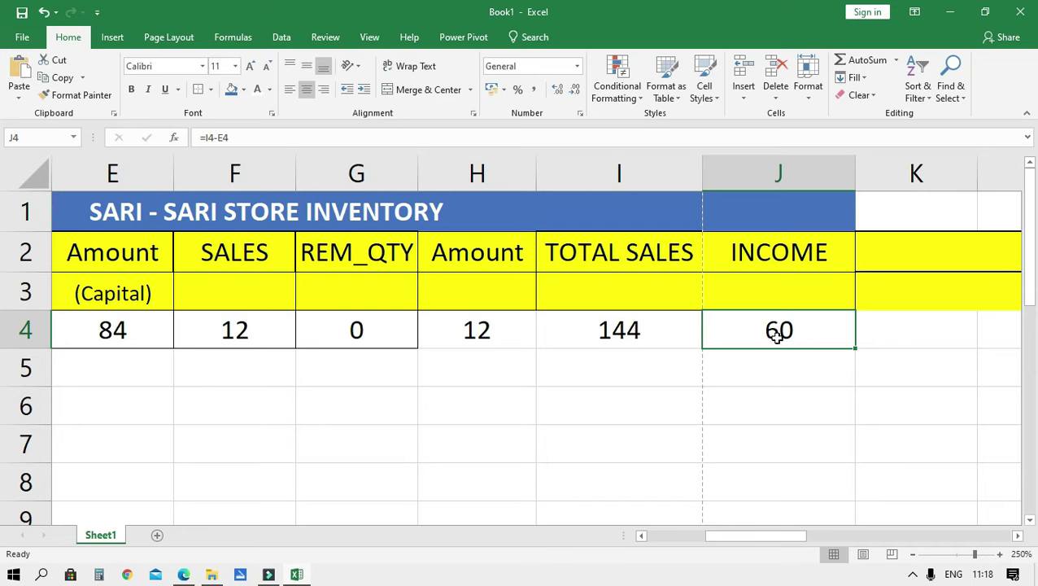
{"action": "key", "text": "Left"}
{"action": "key", "text": "Left"}
{"action": "key", "text": "Left"}
{"action": "key", "text": "Left"}
{"action": "key", "text": "Left"}
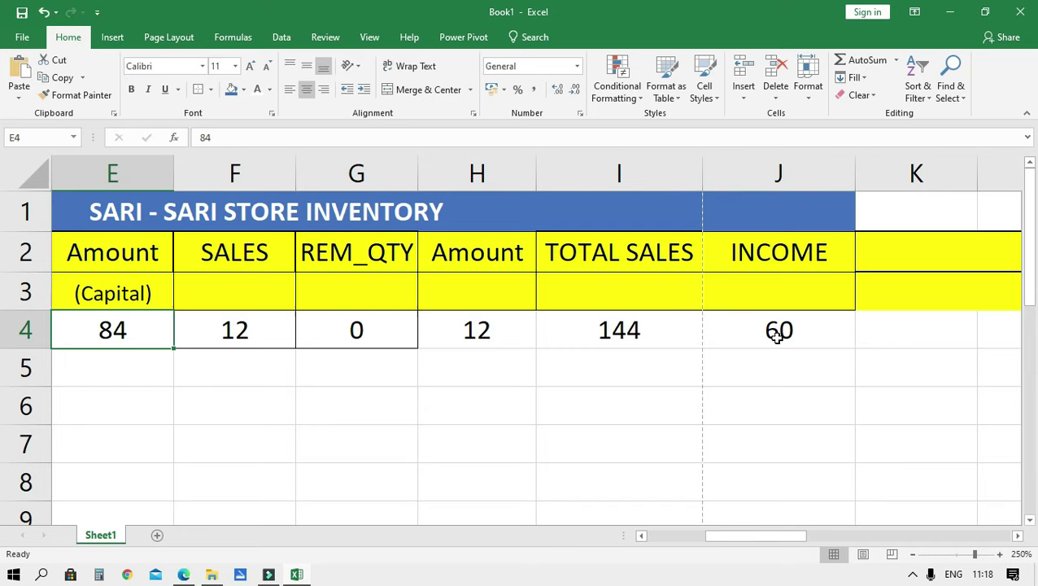
{"action": "key", "text": "Right"}
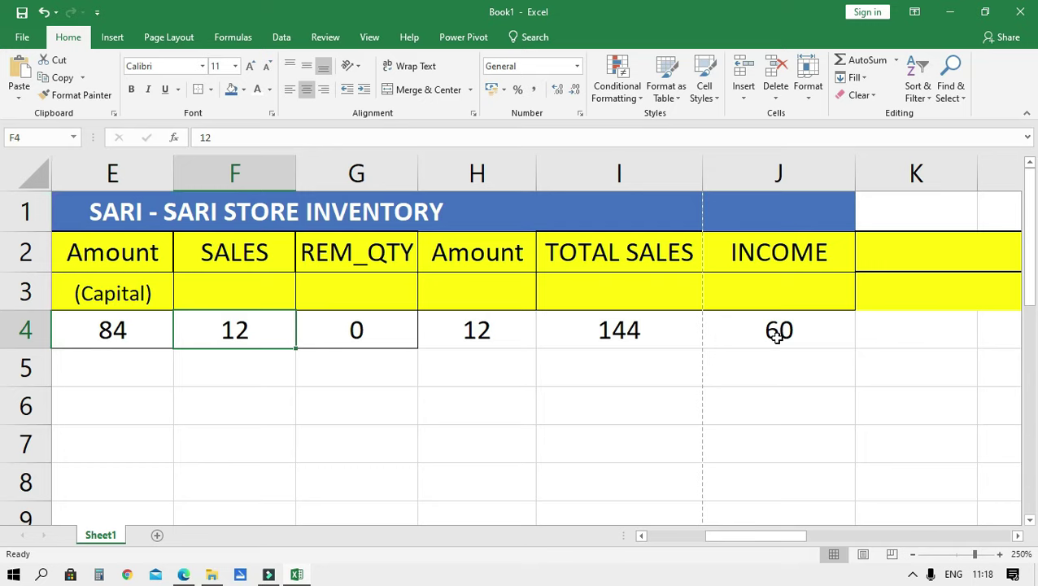
{"action": "type", "text": "4"}
{"action": "key", "text": "Return"}
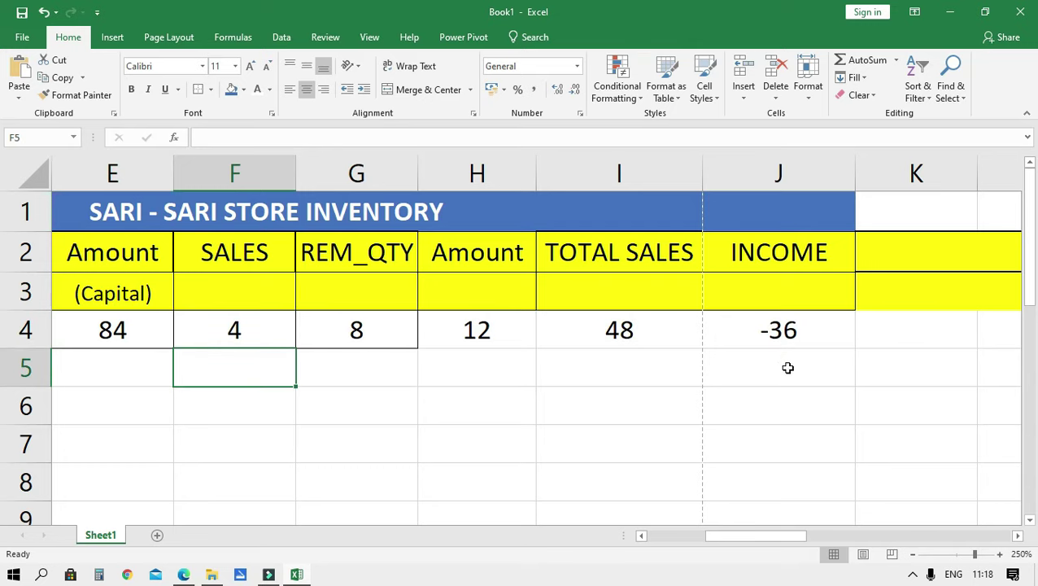
{"action": "left_click", "coordinate": [788, 329]}
{"action": "left_click_drag", "start_coordinate": [736, 535], "coordinate": [764, 535]}
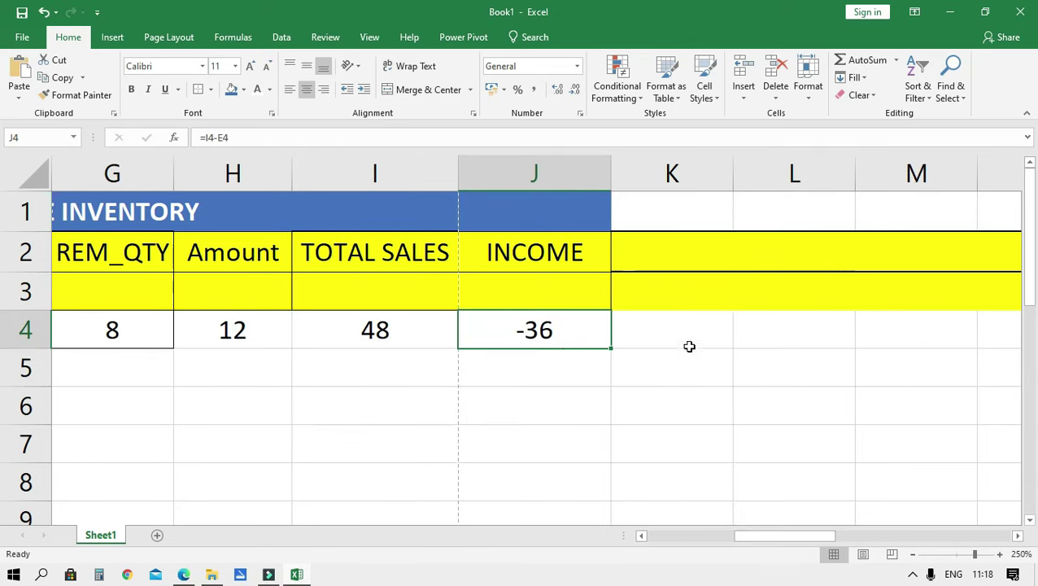
Type the heading EXPENSES into cell K2.
{"action": "left_click", "coordinate": [642, 262]}
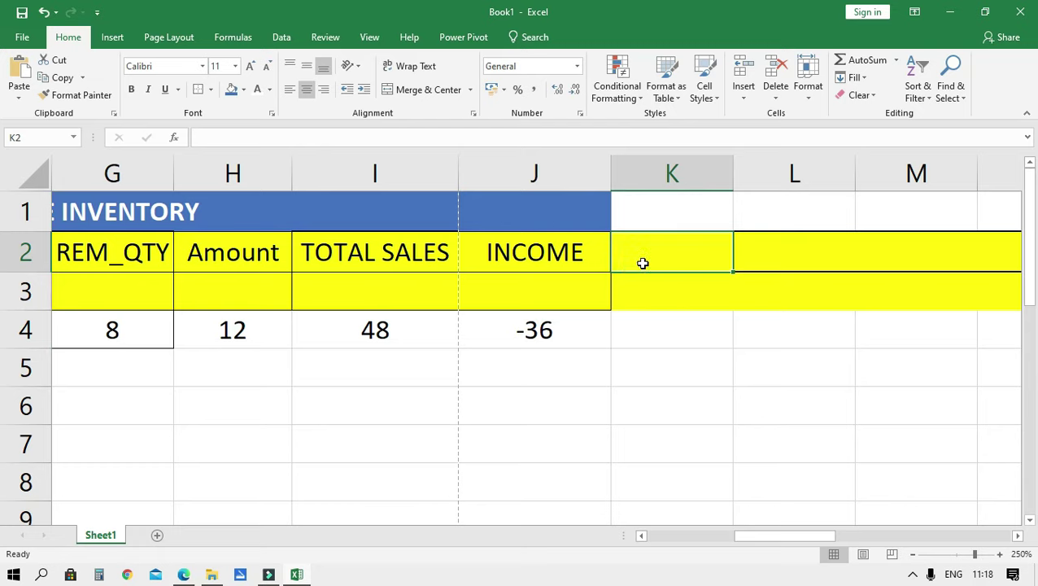
{"action": "type", "text": "ep"}
{"action": "key", "text": "BackSpace"}
{"action": "key", "text": "BackSpace"}
{"action": "type", "text": "WZP"}
{"action": "key", "text": "BackSpace"}
{"action": "key", "text": "BackSpace"}
{"action": "key", "text": "BackSpace"}
{"action": "type", "text": "WZP"}
{"action": "key", "text": "BackSpace"}
{"action": "key", "text": "BackSpace"}
{"action": "key", "text": "BackSpace"}
{"action": "type", "text": "W"}
{"action": "key", "text": "BackSpace"}
{"action": "type", "text": "ezp"}
{"action": "key", "text": "BackSpace"}
{"action": "key", "text": "BackSpace"}
{"action": "key", "text": "BackSpace"}
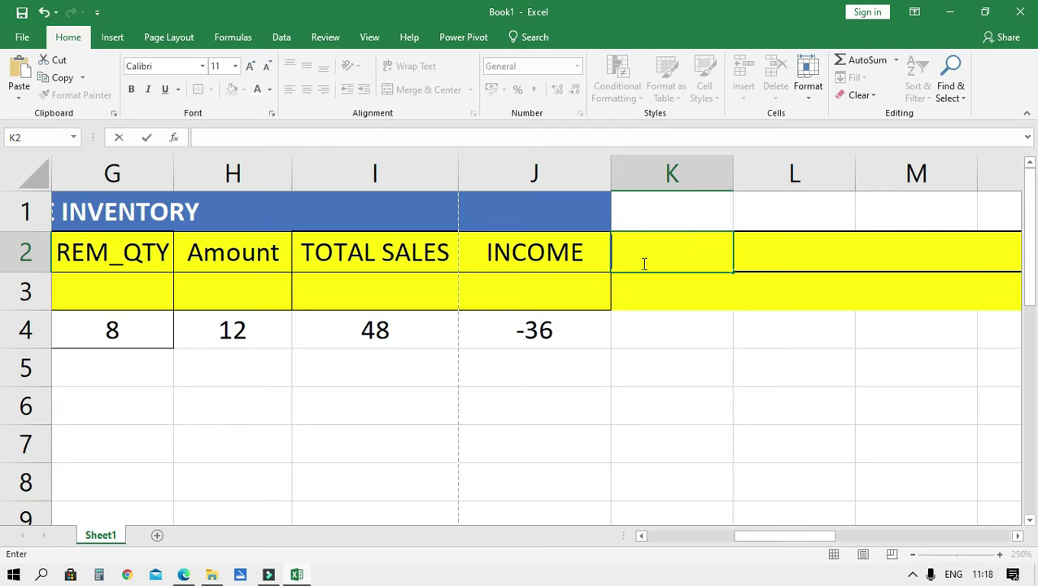
{"action": "type", "text": "EXPENSES"}
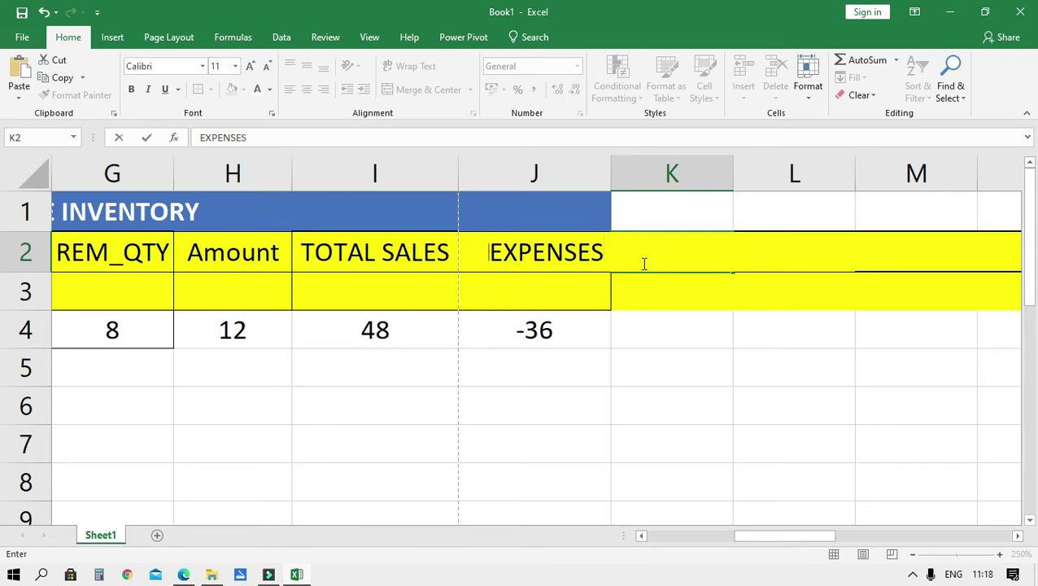
{"action": "key", "text": "Return"}
{"action": "key", "text": "Return"}
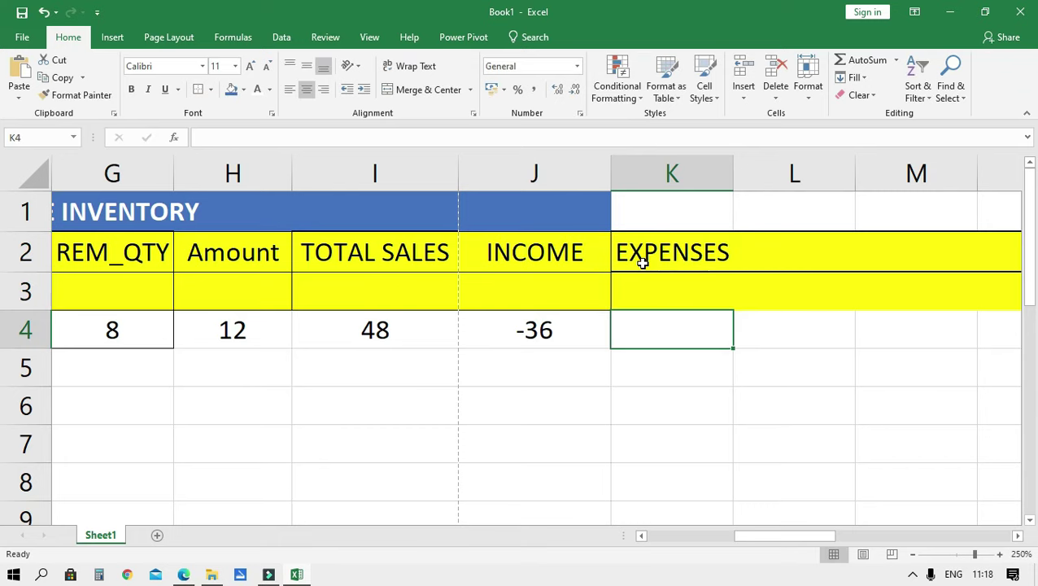
Enter 16 as the first item's expenses in K4.
{"action": "type", "text": "16"}
{"action": "key", "text": "Return"}
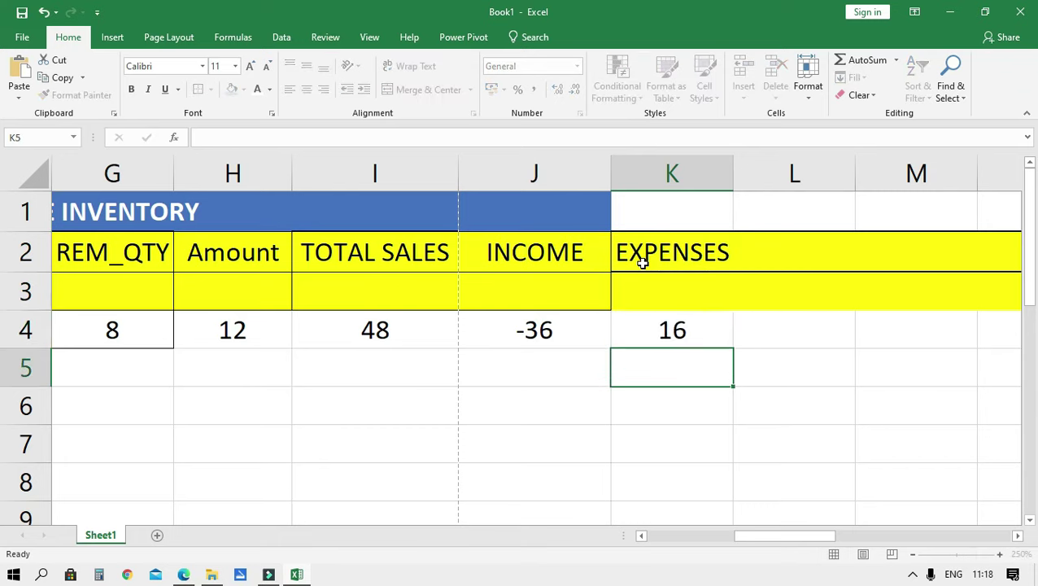
{"action": "key", "text": "Up"}
{"action": "key", "text": "Up"}
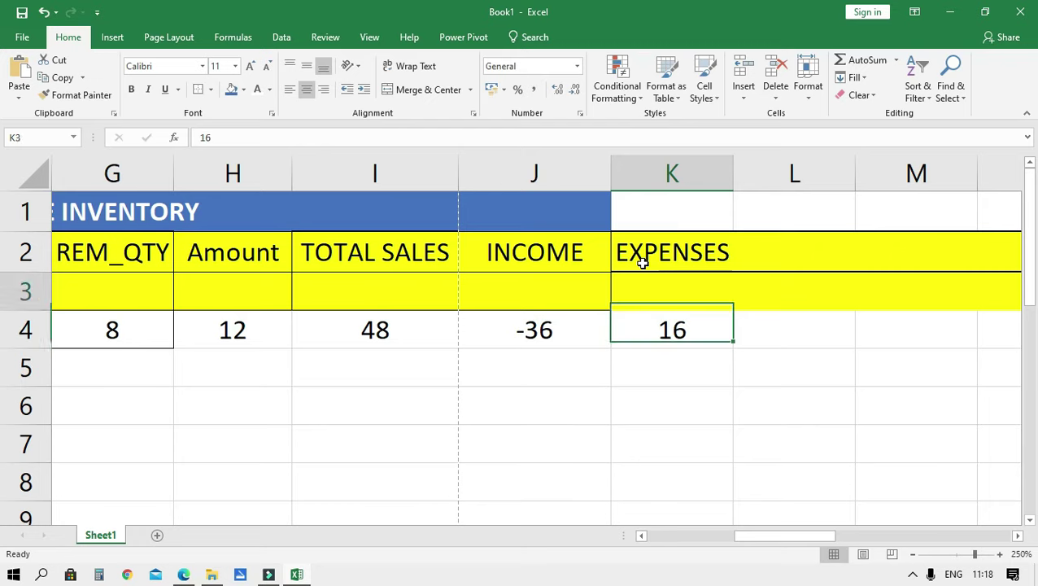
{"action": "key", "text": "Up"}
{"action": "key", "text": "Right"}
Add a border to cell K3 beneath the EXPENSES heading.
{"action": "left_click", "coordinate": [198, 88]}
{"action": "left_click", "coordinate": [675, 285]}
{"action": "left_click", "coordinate": [198, 88]}
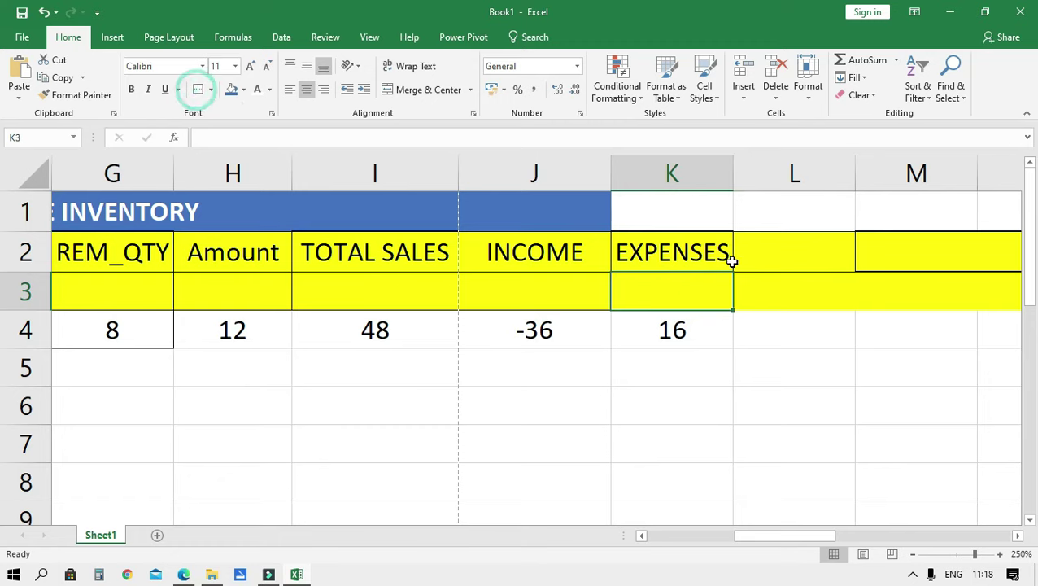
{"action": "left_click", "coordinate": [765, 278]}
Enter the heading MON_INC in cell L2.
{"action": "left_click", "coordinate": [779, 242]}
{"action": "type", "text": "MONTH;Y INCOME"}
{"action": "key", "text": "BackSpace"}
{"action": "key", "text": "BackSpace"}
{"action": "key", "text": "BackSpace"}
{"action": "key", "text": "BackSpace"}
{"action": "key", "text": "BackSpace"}
{"action": "key", "text": "BackSpace"}
{"action": "key", "text": "BackSpace"}
{"action": "key", "text": "BackSpace"}
{"action": "key", "text": "BackSpace"}
{"action": "key", "text": "BackSpace"}
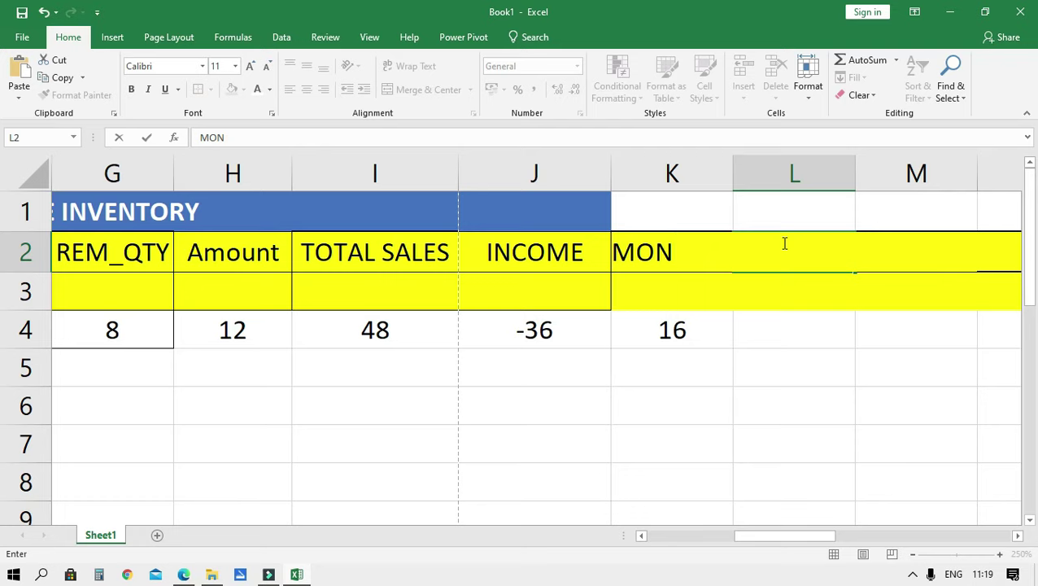
{"action": "type", "text": "M"}
{"action": "key", "text": "BackSpace"}
{"action": "type", "text": "NC"}
{"action": "key", "text": "Return"}
{"action": "key", "text": "Down"}
{"action": "key", "text": "Right"}
{"action": "key", "text": "Left"}
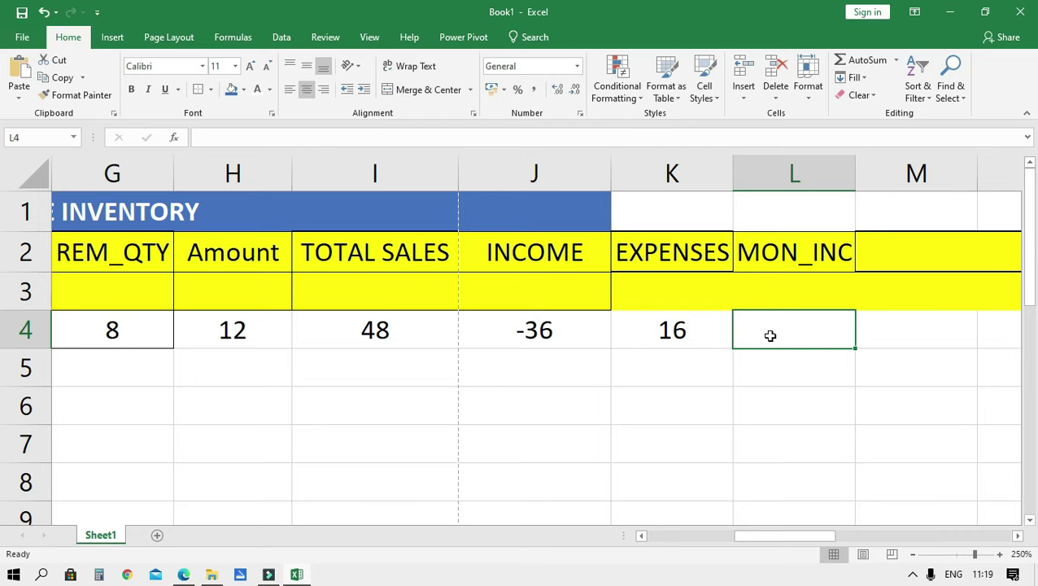
Enter =J4-K4 in L4 so MON_INC shows -52.
{"action": "type", "text": "="}
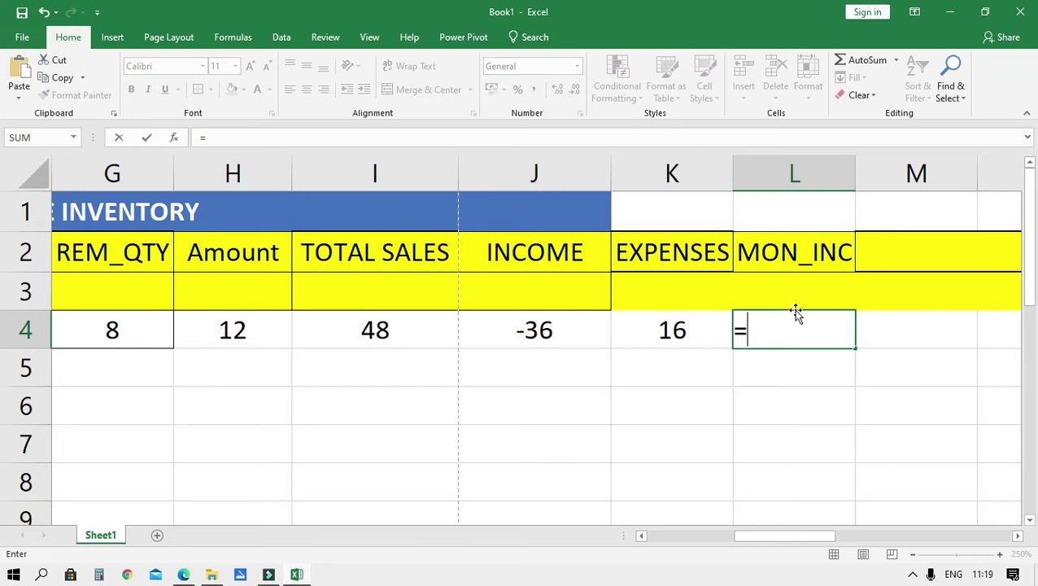
{"action": "key", "text": "Left"}
{"action": "key", "text": "Left"}
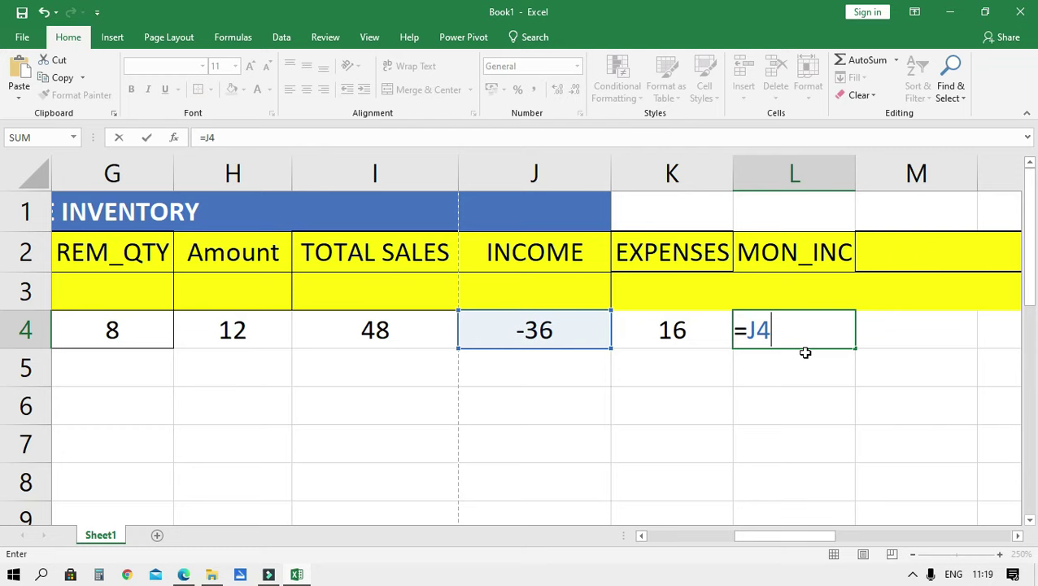
{"action": "type", "text": "-K4"}
{"action": "key", "text": "Return"}
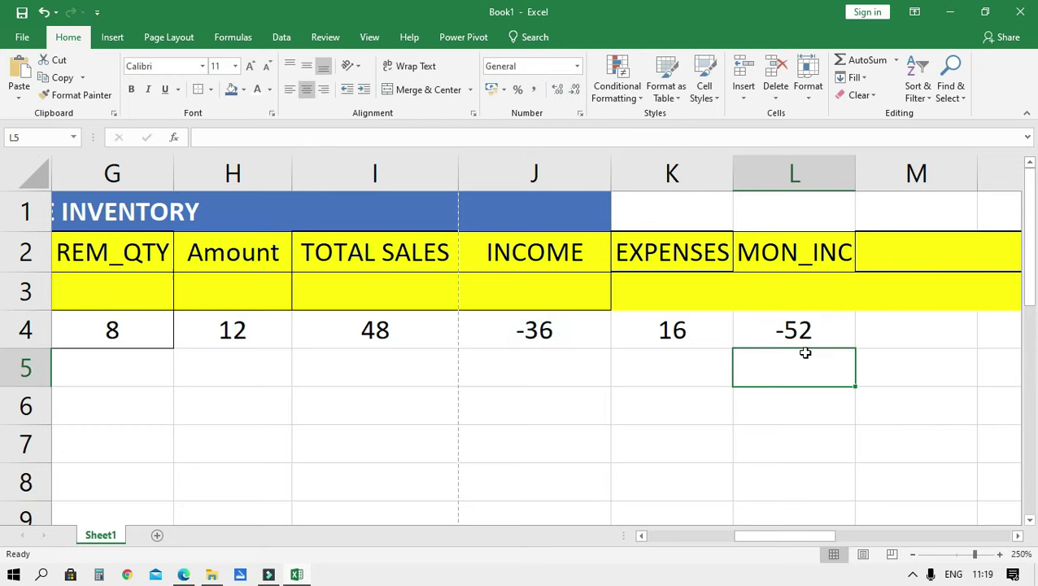
Check the MON_INC result and scroll back to column A.
{"action": "left_click", "coordinate": [795, 390]}
{"action": "left_click", "coordinate": [738, 324]}
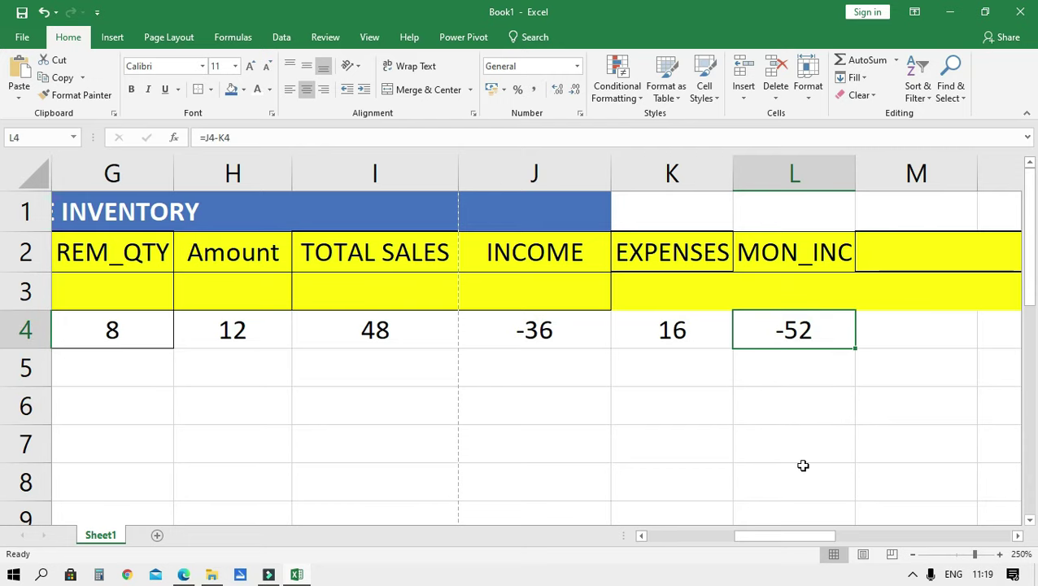
{"action": "left_click", "coordinate": [833, 358]}
{"action": "left_click", "coordinate": [804, 267]}
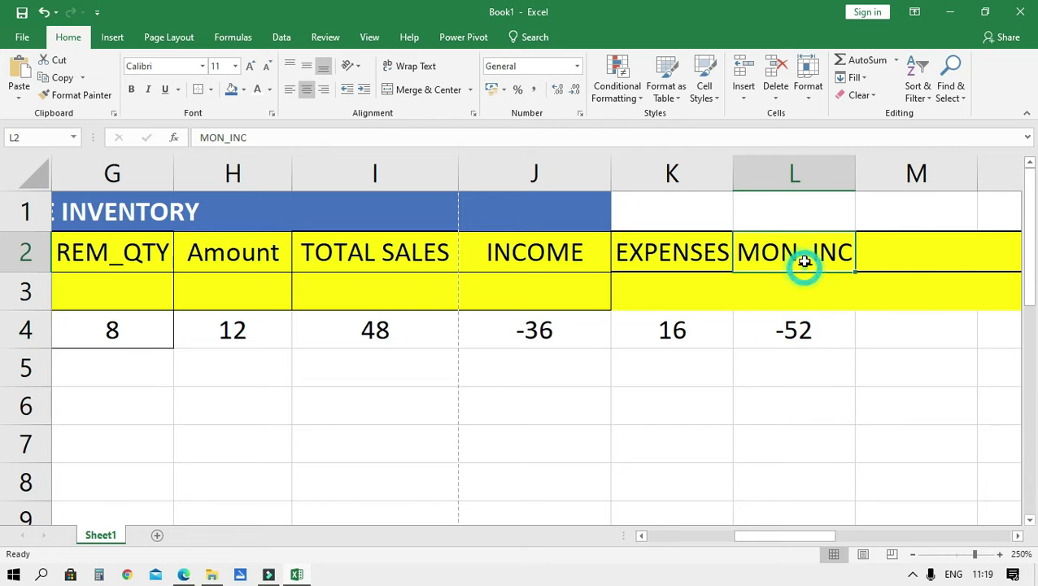
{"action": "left_click", "coordinate": [676, 340]}
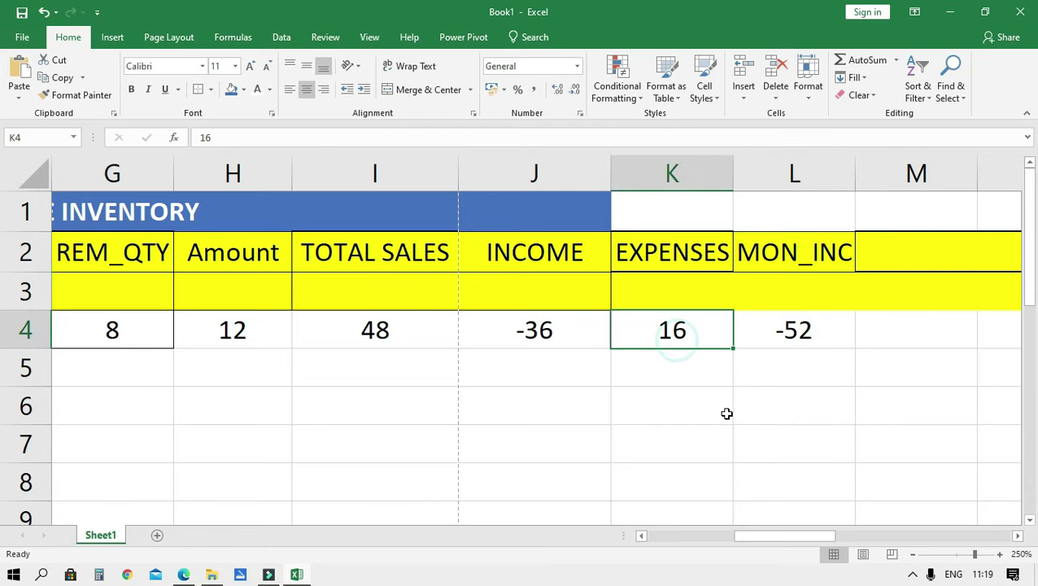
{"action": "mouse_move", "coordinate": [765, 537]}
{"action": "left_mouse_down"}
{"action": "mouse_move", "coordinate": [800, 538]}
{"action": "mouse_move", "coordinate": [729, 539]}
{"action": "mouse_move", "coordinate": [740, 538]}
{"action": "left_mouse_up"}
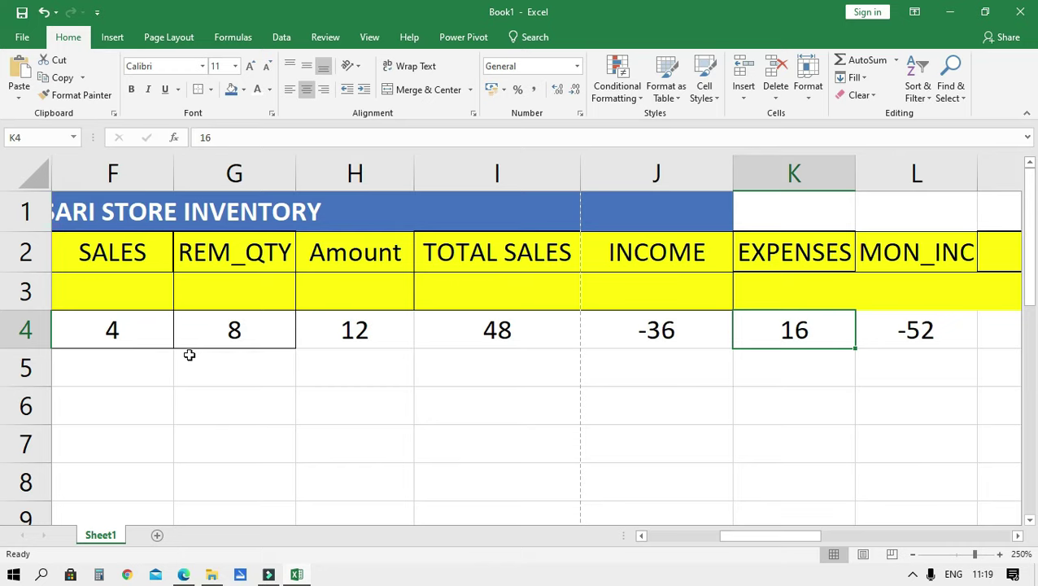
{"action": "mouse_move", "coordinate": [765, 538]}
{"action": "left_mouse_down"}
{"action": "mouse_move", "coordinate": [889, 550]}
{"action": "mouse_move", "coordinate": [581, 530]}
{"action": "left_mouse_up"}
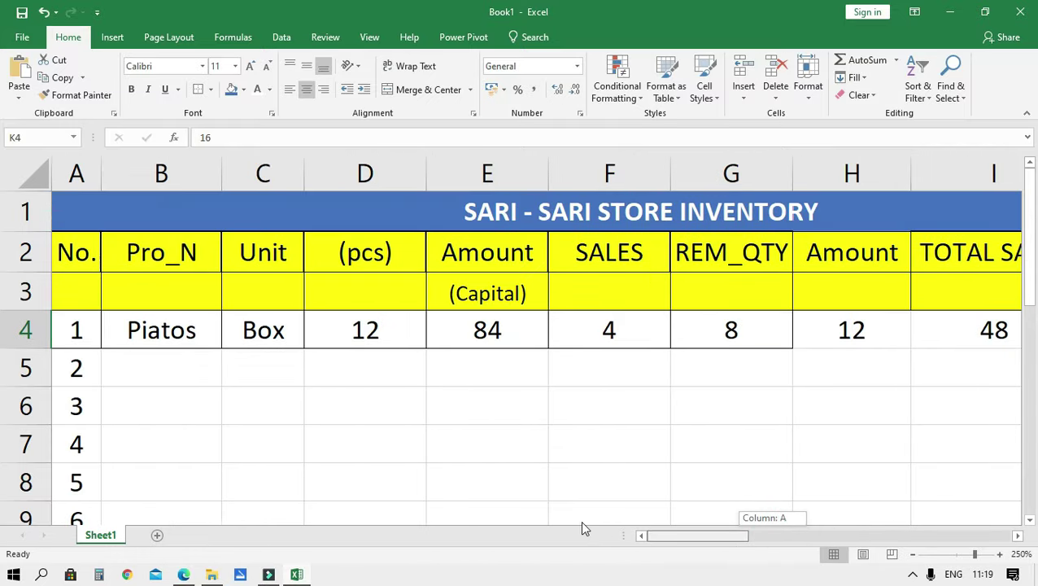
Enter Nova, Box, 20 pcs and 120 capital across B5:E5.
{"action": "left_click", "coordinate": [171, 367]}
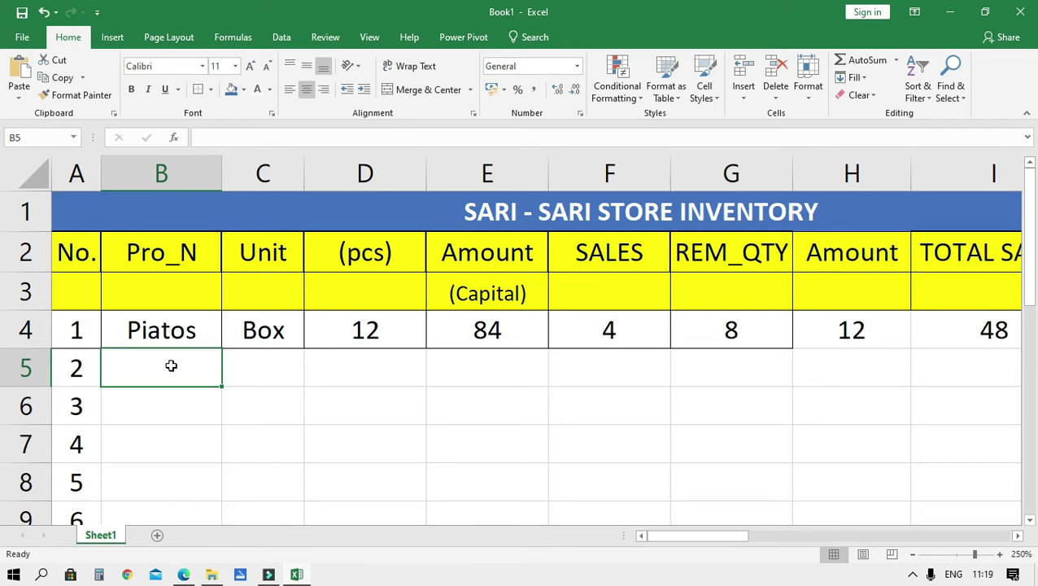
{"action": "type", "text": "nOPV"}
{"action": "key", "text": "BackSpace"}
{"action": "key", "text": "BackSpace"}
{"action": "key", "text": "BackSpace"}
{"action": "key", "text": "BackSpace"}
{"action": "type", "text": "Nova"}
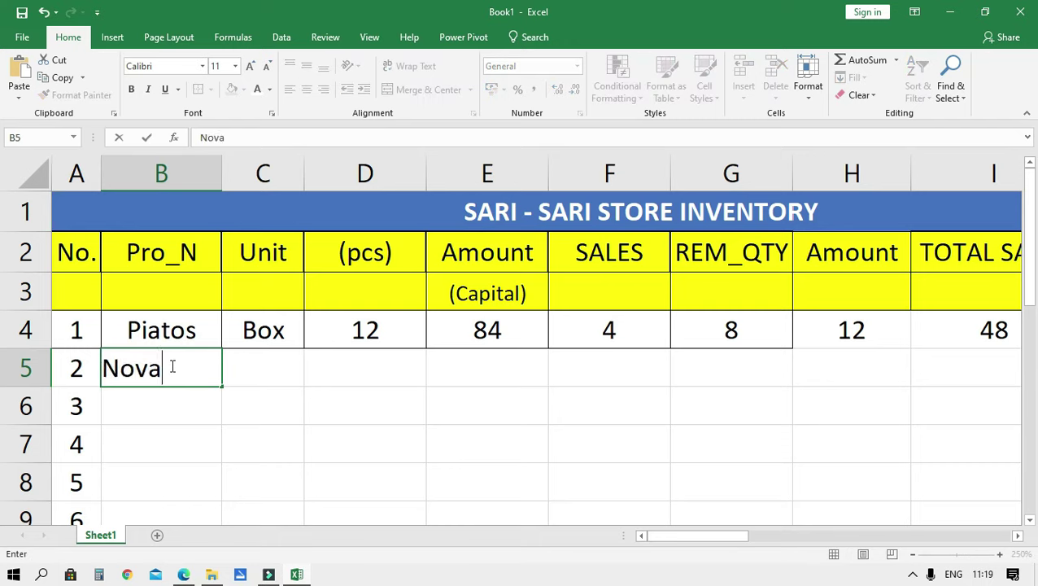
{"action": "key", "text": "Tab"}
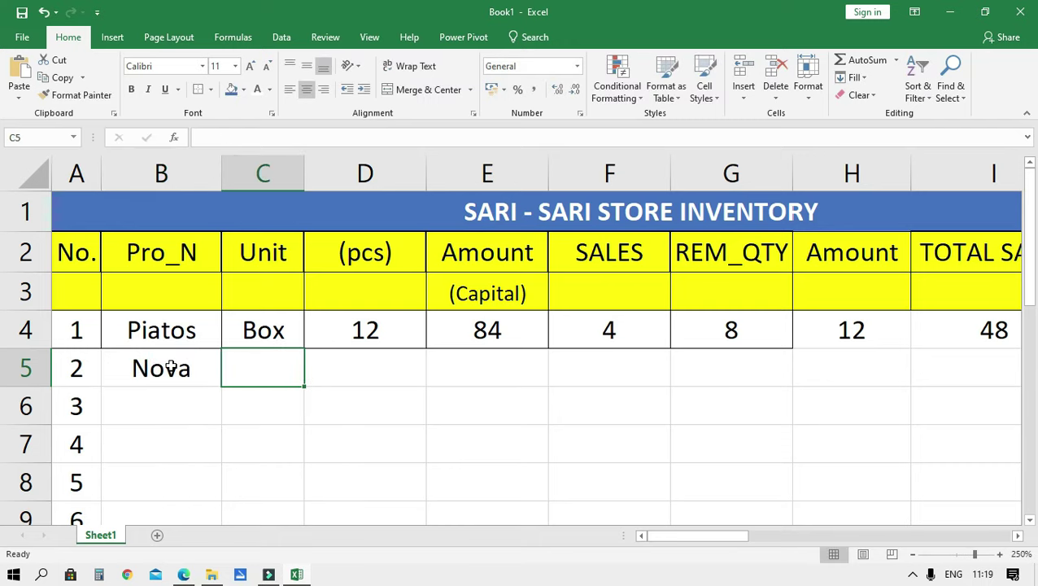
{"action": "type", "text": "Box"}
{"action": "key", "text": "Tab"}
{"action": "type", "text": "1"}
{"action": "type", "text": "20"}
{"action": "key", "text": "Tab"}
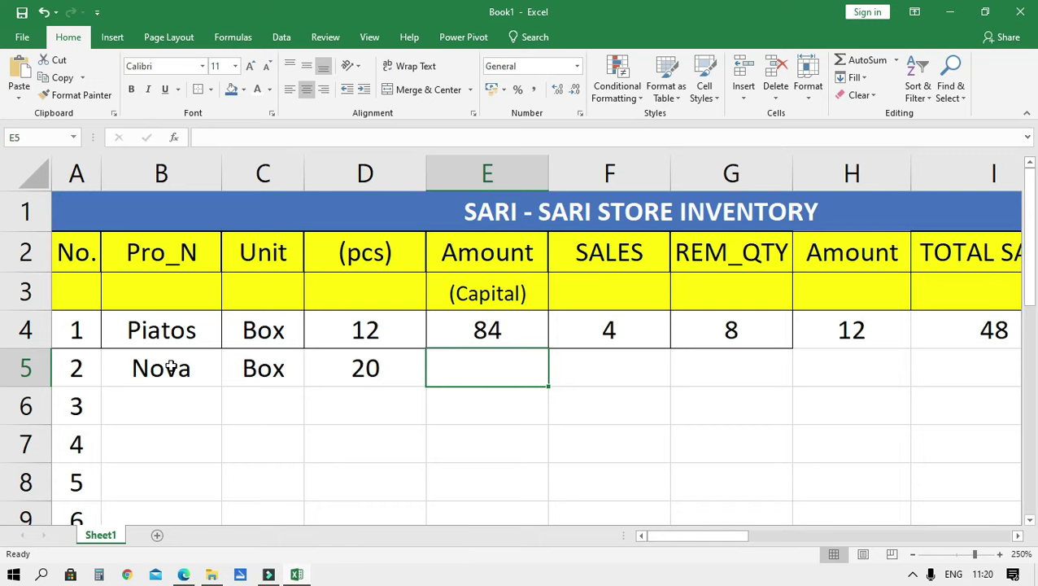
{"action": "type", "text": "120"}
{"action": "key", "text": "Return"}
Check Nova's SALES and REM_QTY cells, then review Piatos's computed values in row 4.
{"action": "key", "text": "Up"}
{"action": "key", "text": "Right"}
{"action": "key", "text": "Left"}
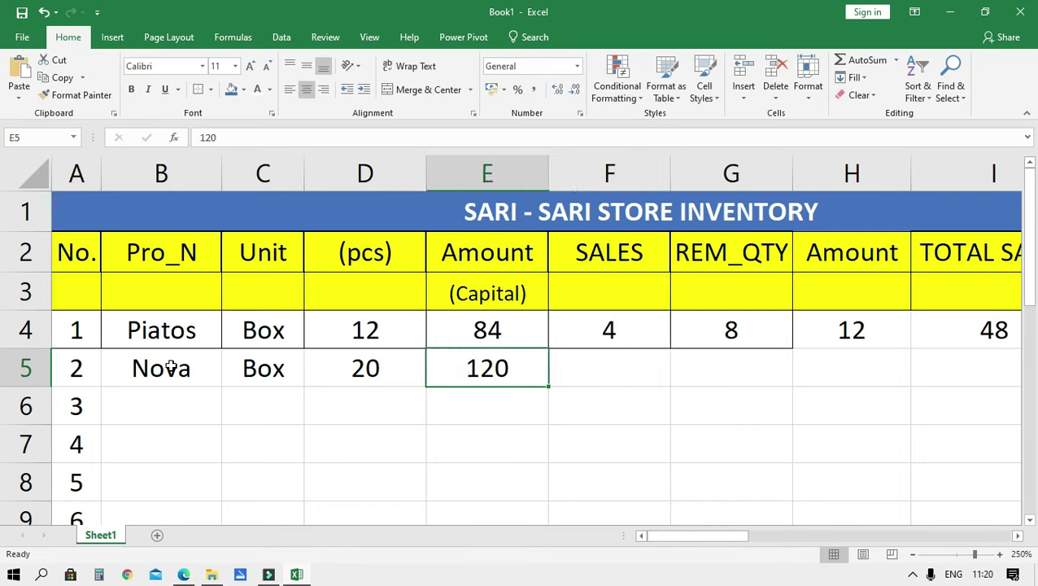
{"action": "key", "text": "Right"}
{"action": "key", "text": "Right"}
{"action": "key", "text": "Left"}
{"action": "key", "text": "Right"}
{"action": "key", "text": "Left"}
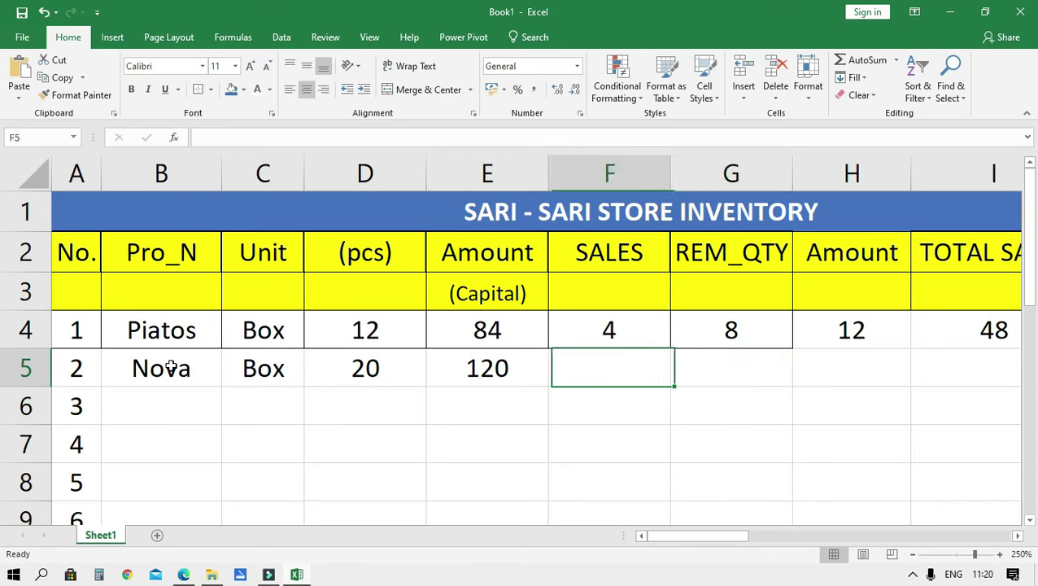
{"action": "key", "text": "Right"}
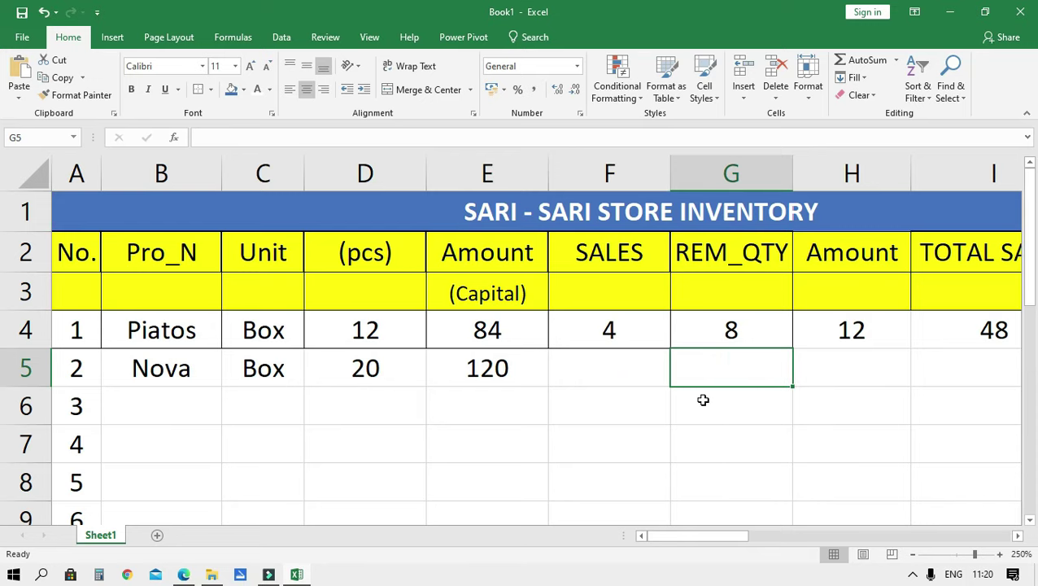
{"action": "key", "text": "Up"}
{"action": "key", "text": "Left"}
{"action": "key", "text": "Right"}
{"action": "key", "text": "Right"}
{"action": "key", "text": "Right"}
{"action": "key", "text": "Right"}
{"action": "key", "text": "Right"}
{"action": "key", "text": "Right"}
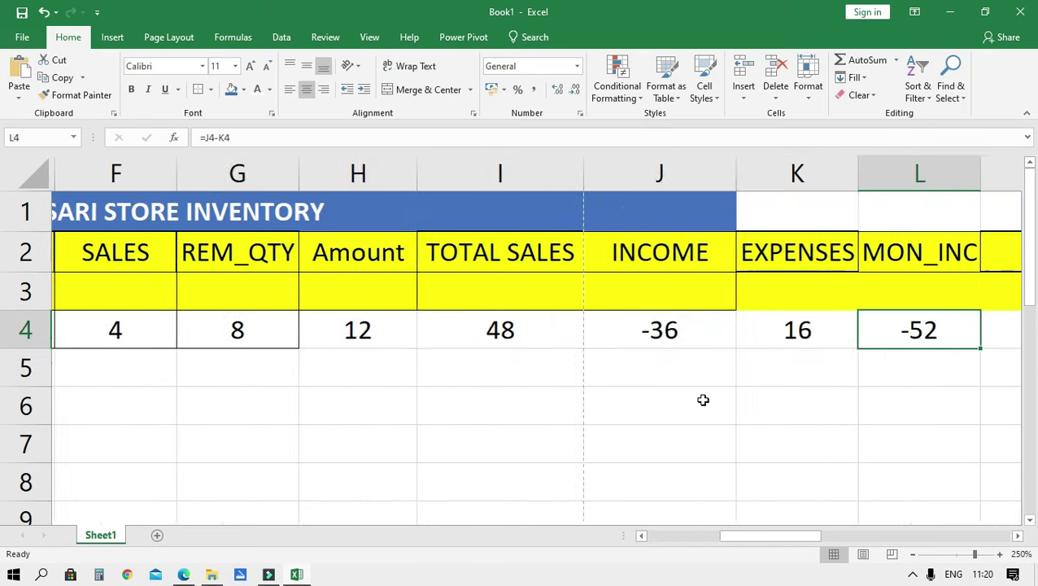
{"action": "key", "text": "Left"}
{"action": "key", "text": "Left"}
{"action": "key", "text": "Left"}
Copy the REM_QTY formula from G4 into Nova's G5.
{"action": "key", "text": "Left"}
{"action": "key", "text": "Left"}
{"action": "key", "text": "Left"}
{"action": "key", "text": "Left"}
{"action": "key", "text": "Left"}
{"action": "key", "text": "Right"}
{"action": "key", "text": "Right"}
{"action": "key", "text": "Right"}
{"action": "key", "text": "Right"}
{"action": "key", "text": "Left"}
{"action": "key", "text": "Left"}
{"action": "key", "text": "Right"}
{"action": "key", "text": "ctrl+c"}
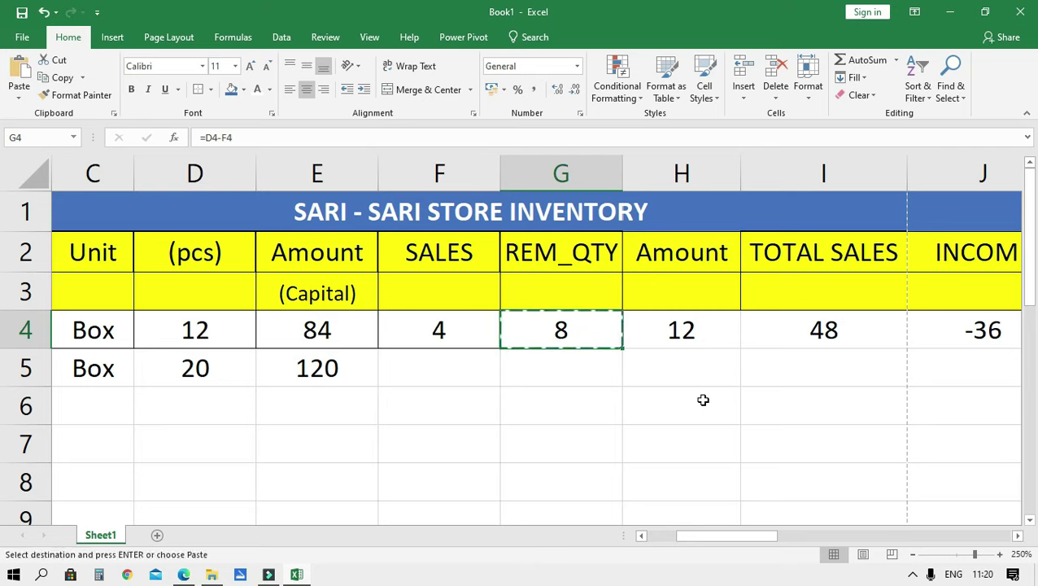
{"action": "key", "text": "Down"}
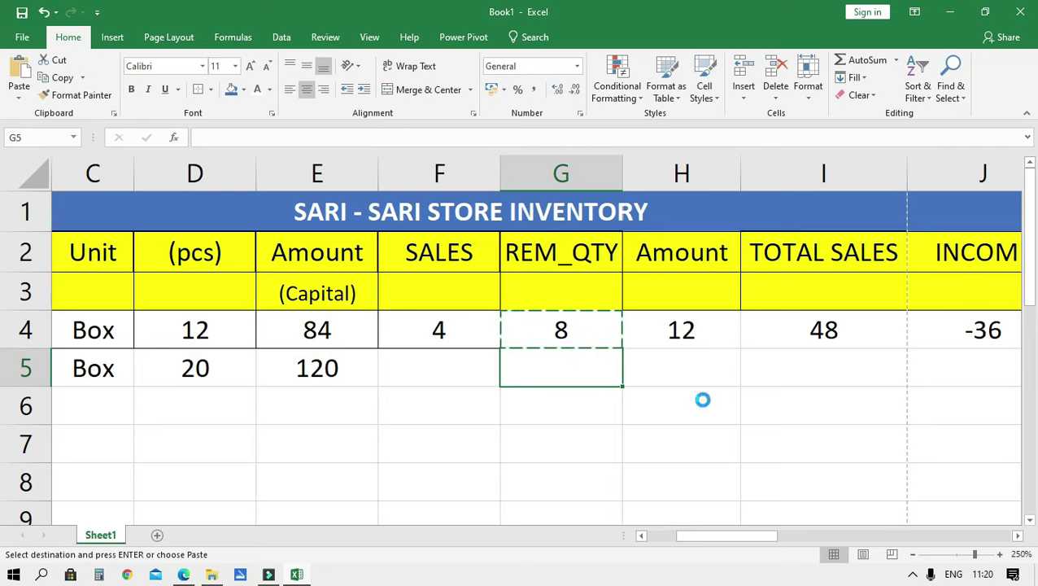
{"action": "key", "text": "ctrl+v"}
{"action": "key", "text": "Right"}
{"action": "key", "text": "Left"}
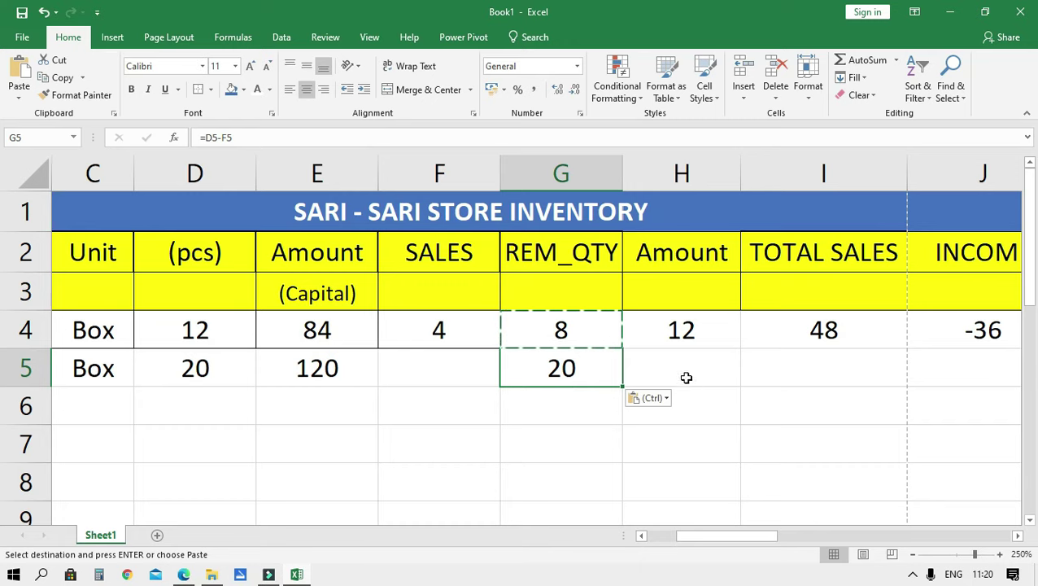
Copy the TOTAL SALES formula from I4 into I5.
{"action": "key", "text": "Right"}
{"action": "key", "text": "Up"}
{"action": "key", "text": "Right"}
{"action": "key", "text": "Right"}
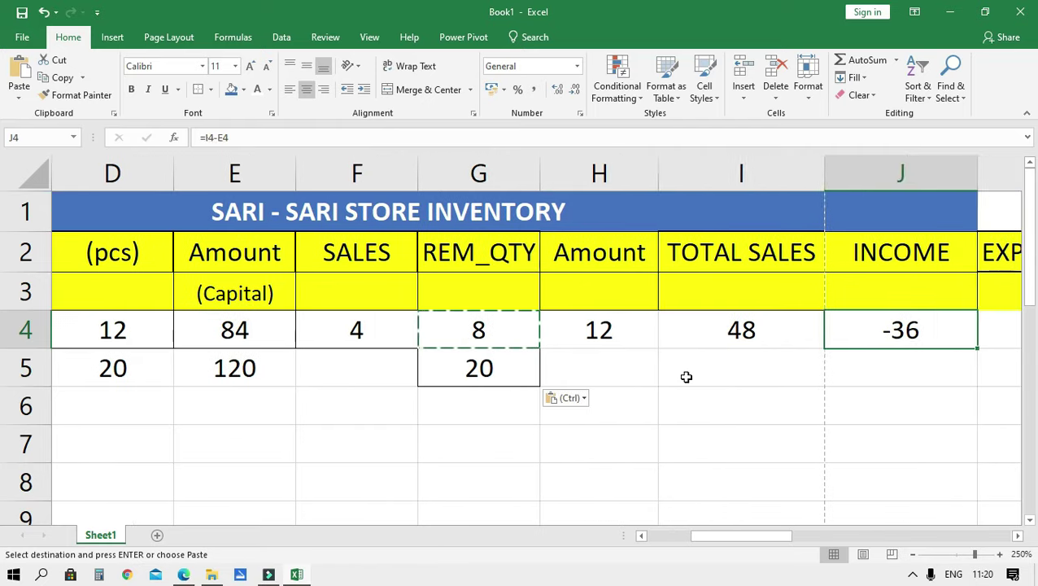
{"action": "key", "text": "Left"}
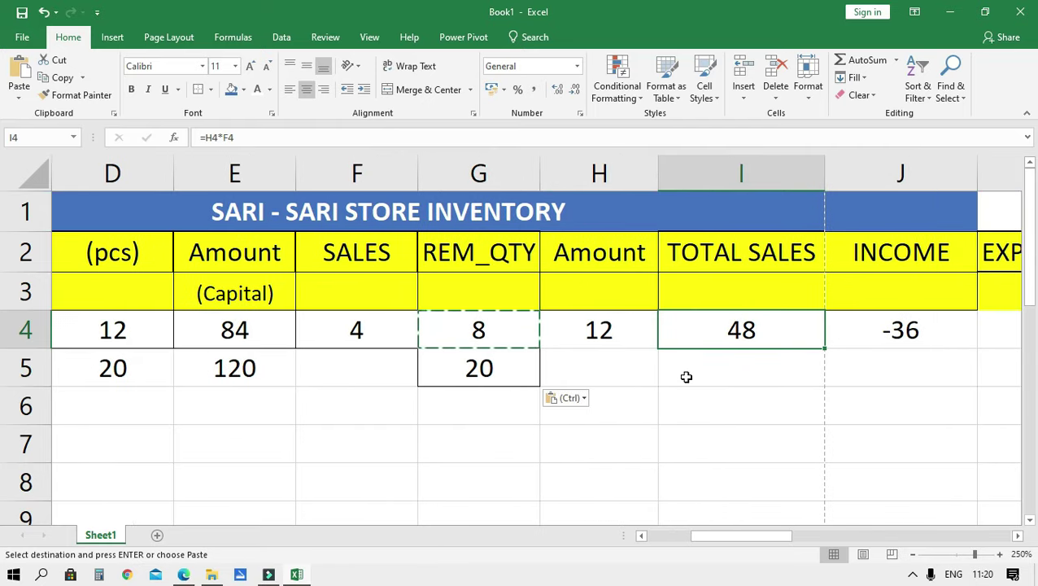
{"action": "key", "text": "ctrl+c"}
{"action": "key", "text": "Down"}
{"action": "key", "text": "ctrl+v"}
Copy the INCOME formula from J4 into J5.
{"action": "key", "text": "Right"}
{"action": "key", "text": "Right"}
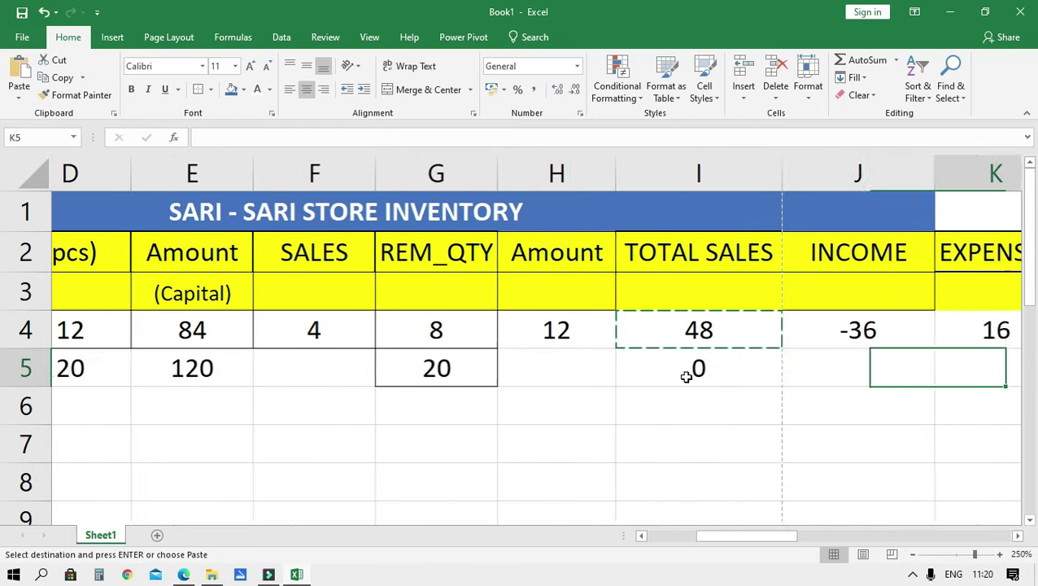
{"action": "key", "text": "Up"}
{"action": "key", "text": "Left"}
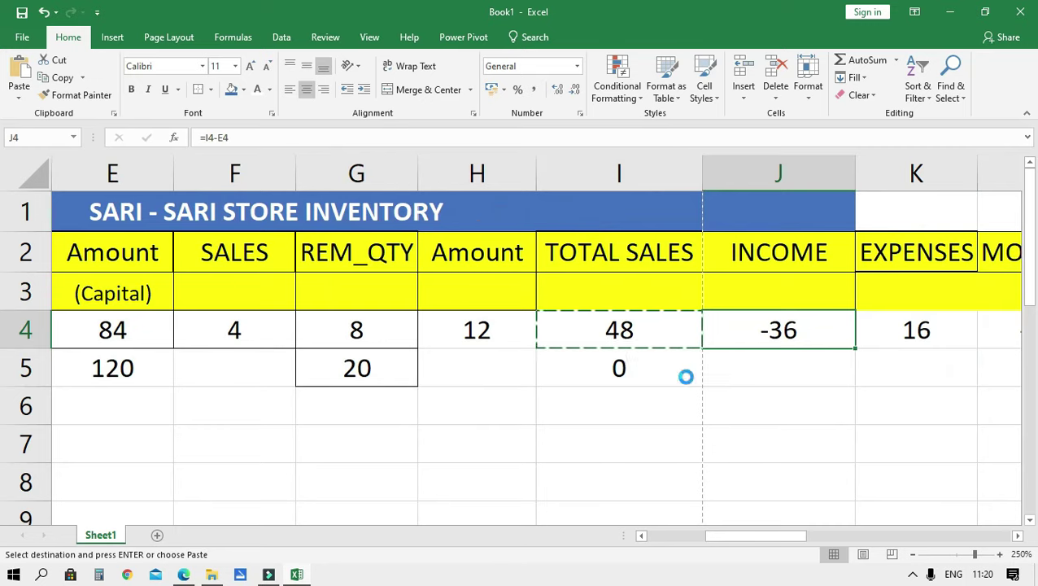
{"action": "key", "text": "ctrl+c"}
{"action": "key", "text": "Down"}
{"action": "key", "text": "ctrl+v"}
Copy the MON_INC formula from L4 into L5.
{"action": "key", "text": "Right"}
{"action": "key", "text": "Up"}
{"action": "key", "text": "Left"}
{"action": "key", "text": "Right"}
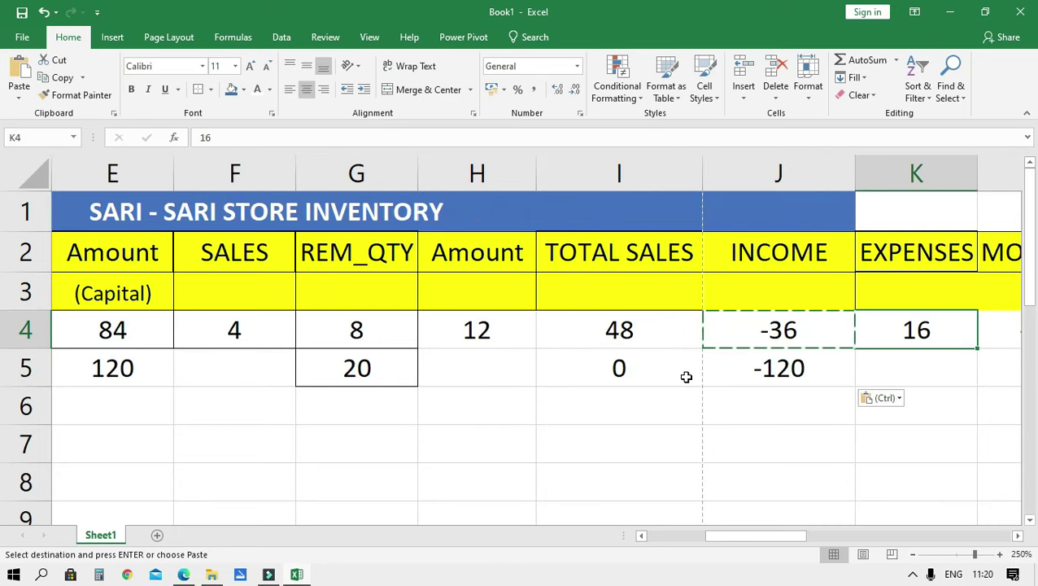
{"action": "key", "text": "Right"}
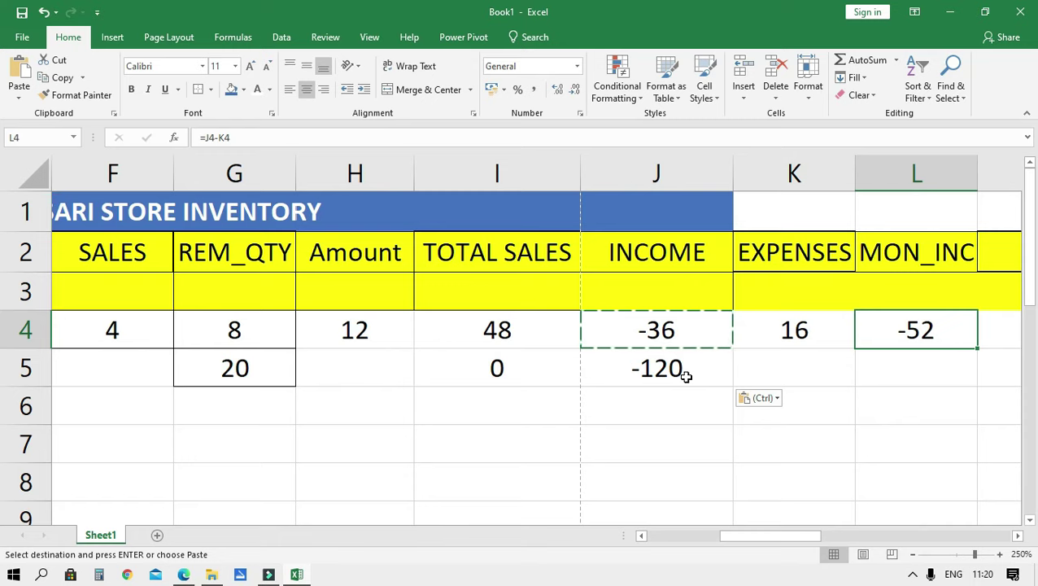
{"action": "key", "text": "ctrl+c"}
{"action": "key", "text": "Down"}
{"action": "key", "text": "ctrl+v"}
{"action": "key", "text": "Left"}
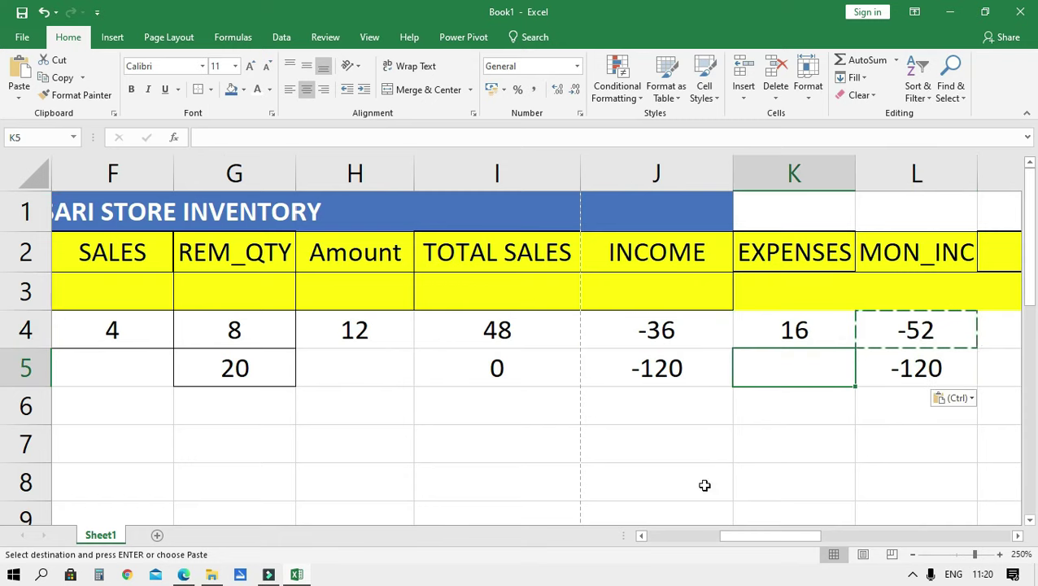
{"action": "left_click_drag", "start_coordinate": [753, 535], "coordinate": [680, 535]}
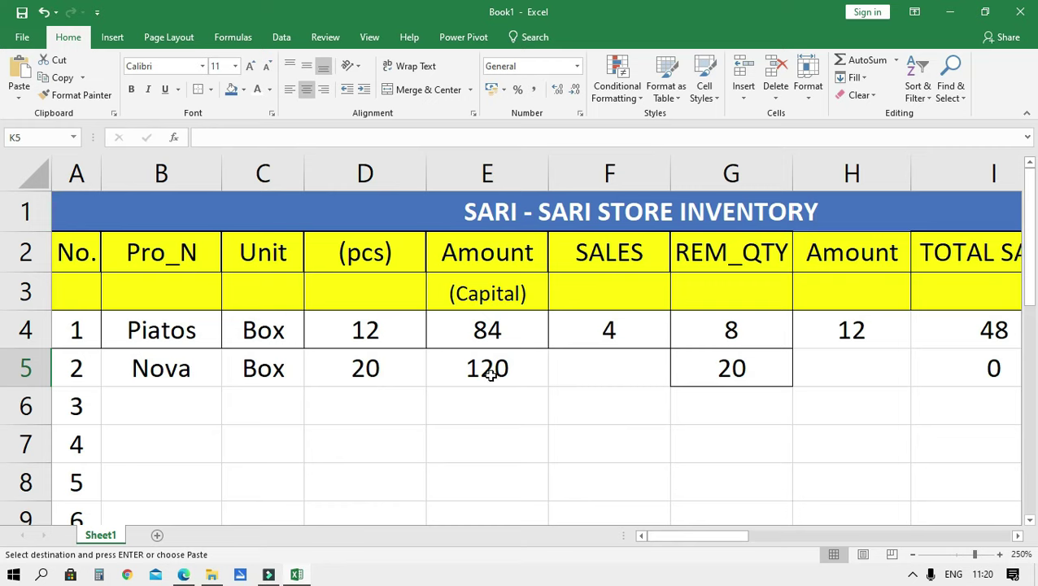
{"action": "left_click", "coordinate": [580, 372]}
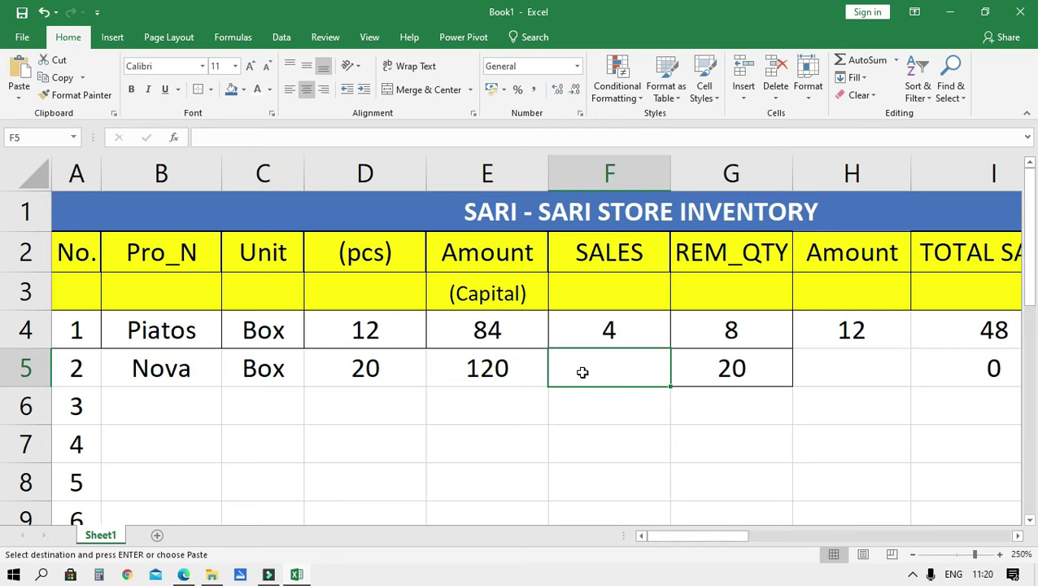
Enter 20 in Nova's SALES cell F5 and confirm REM_QTY in G5 drops to 0.
{"action": "type", "text": "2"}
{"action": "key", "text": "Return"}
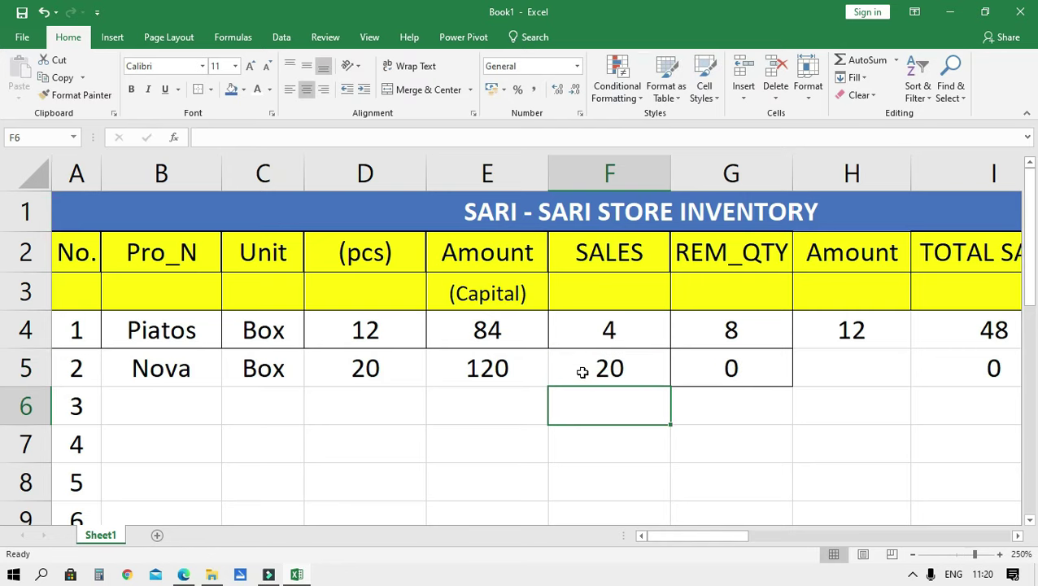
{"action": "key", "text": "Up"}
{"action": "key", "text": "Right"}
{"action": "key", "text": "Left"}
{"action": "key", "text": "Right"}
{"action": "key", "text": "Left"}
{"action": "key", "text": "Right"}
{"action": "key", "text": "Left"}
{"action": "key", "text": "Right"}
{"action": "key", "text": "Right"}
{"action": "key", "text": "Left"}
{"action": "key", "text": "Right"}
{"action": "key", "text": "Left"}
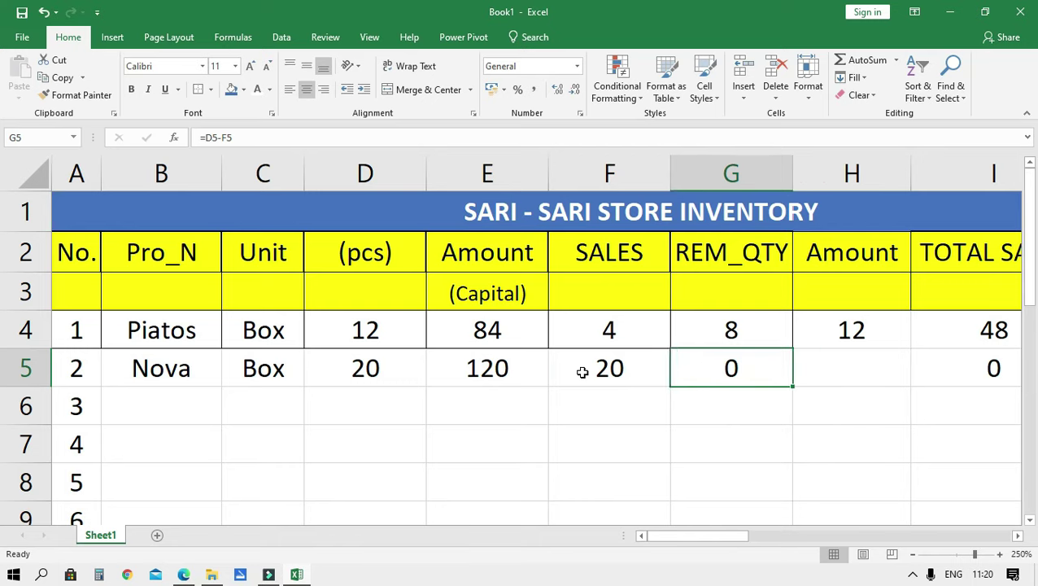
{"action": "key", "text": "Right"}
{"action": "key", "text": "Left"}
{"action": "key", "text": "Left"}
{"action": "key", "text": "Right"}
{"action": "key", "text": "Right"}
{"action": "key", "text": "Left"}
{"action": "key", "text": "Right"}
{"action": "key", "text": "Right"}
{"action": "key", "text": "Left"}
{"action": "key", "text": "Left"}
{"action": "key", "text": "Right"}
{"action": "key", "text": "Left"}
{"action": "key", "text": "Right"}
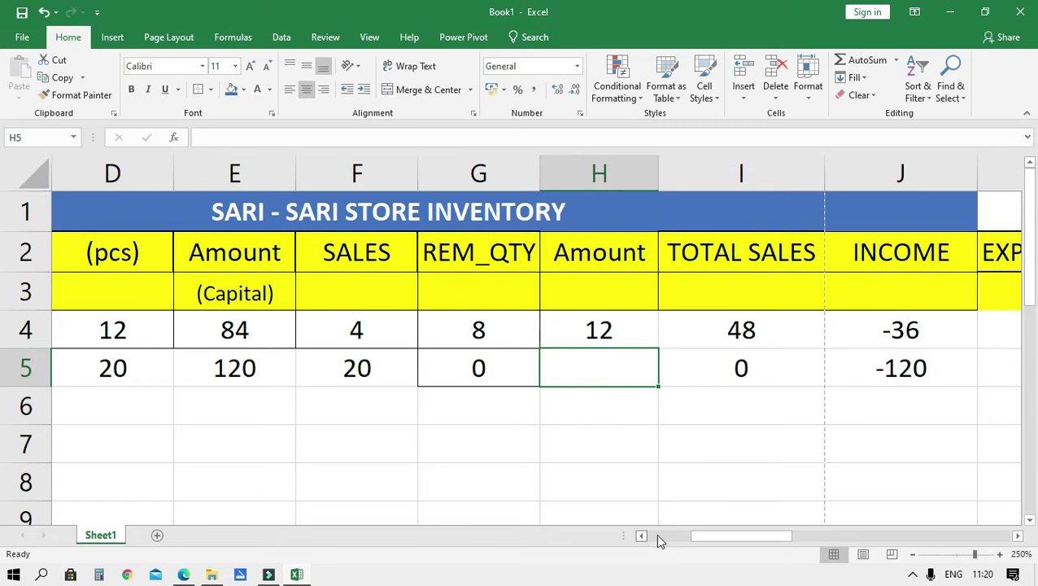
{"action": "left_click_drag", "start_coordinate": [707, 535], "coordinate": [678, 535]}
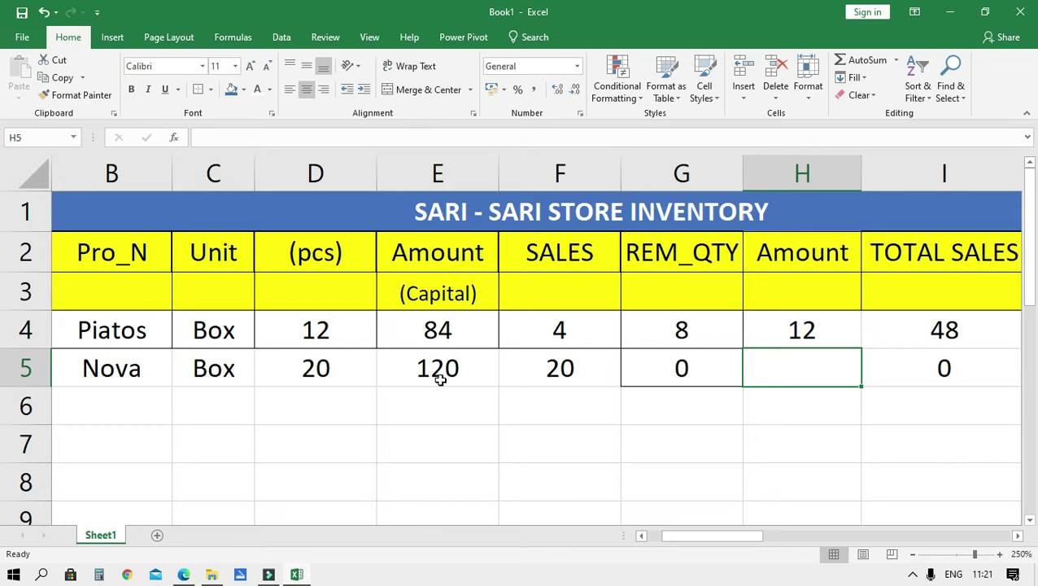
{"action": "left_click", "coordinate": [98, 575]}
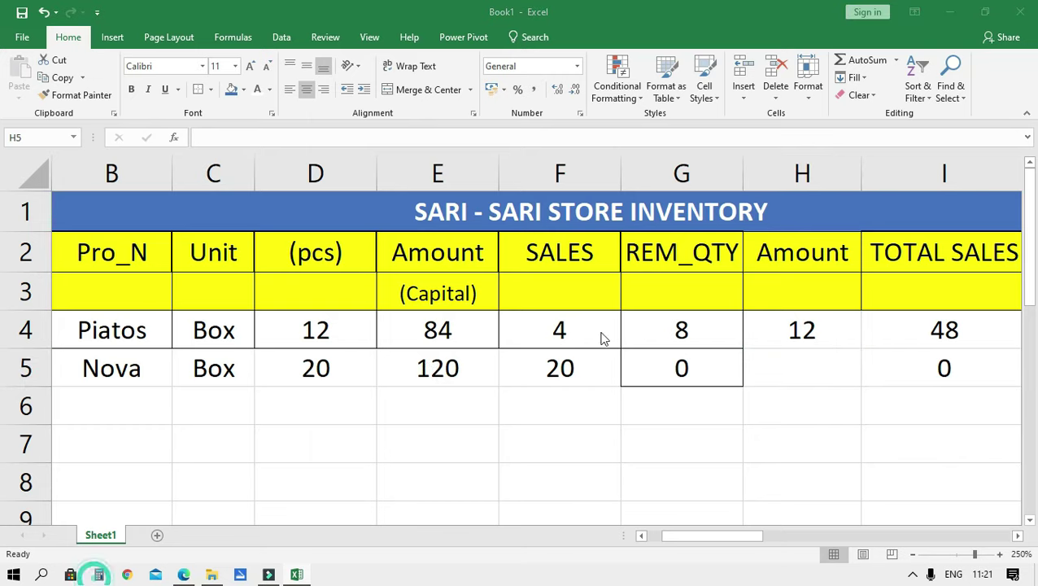
{"action": "type", "text": "120"}
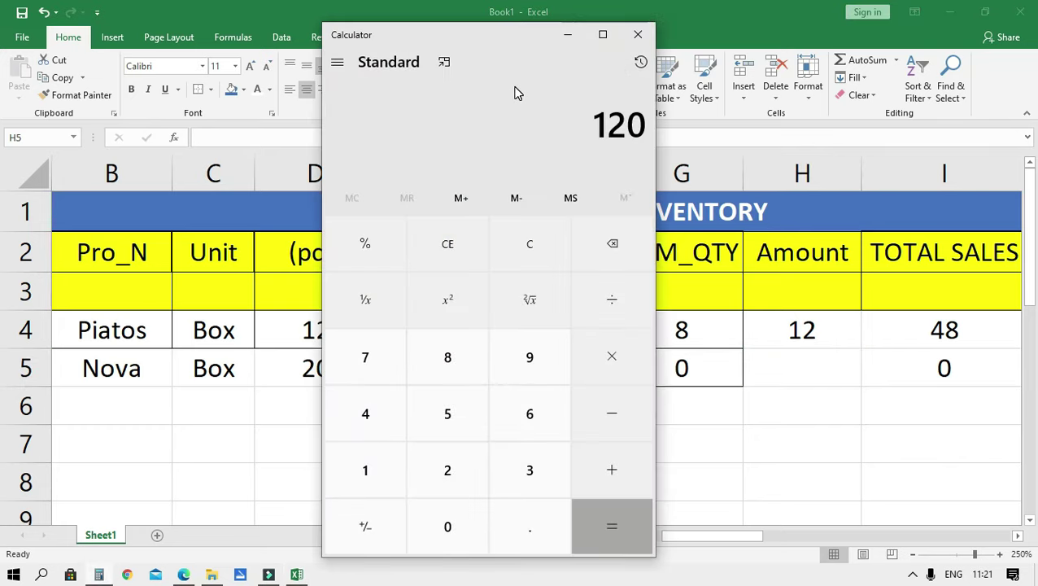
{"action": "type", "text": " ÷ 20"}
{"action": "key", "text": "Return"}
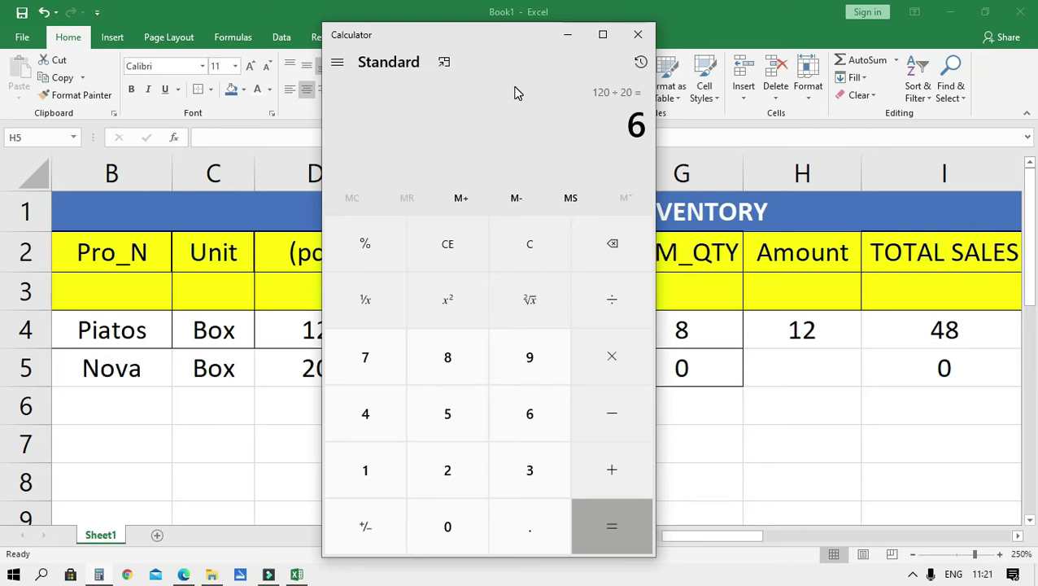
{"action": "mouse_move", "coordinate": [492, 49]}
{"action": "left_mouse_down"}
{"action": "mouse_move", "coordinate": [450, 253]}
{"action": "mouse_move", "coordinate": [437, 244]}
{"action": "left_mouse_up"}
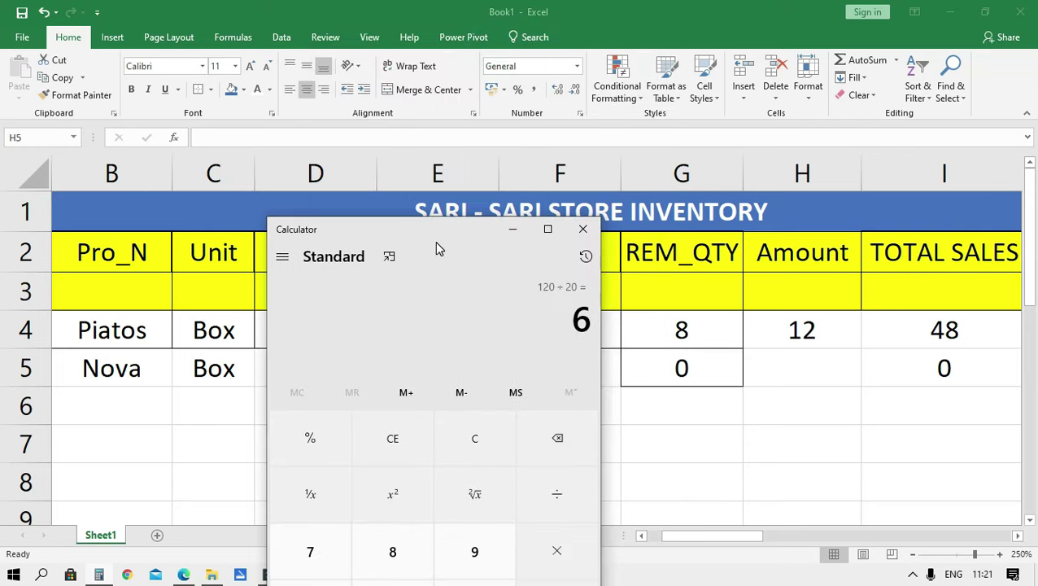
{"action": "left_click", "coordinate": [581, 227]}
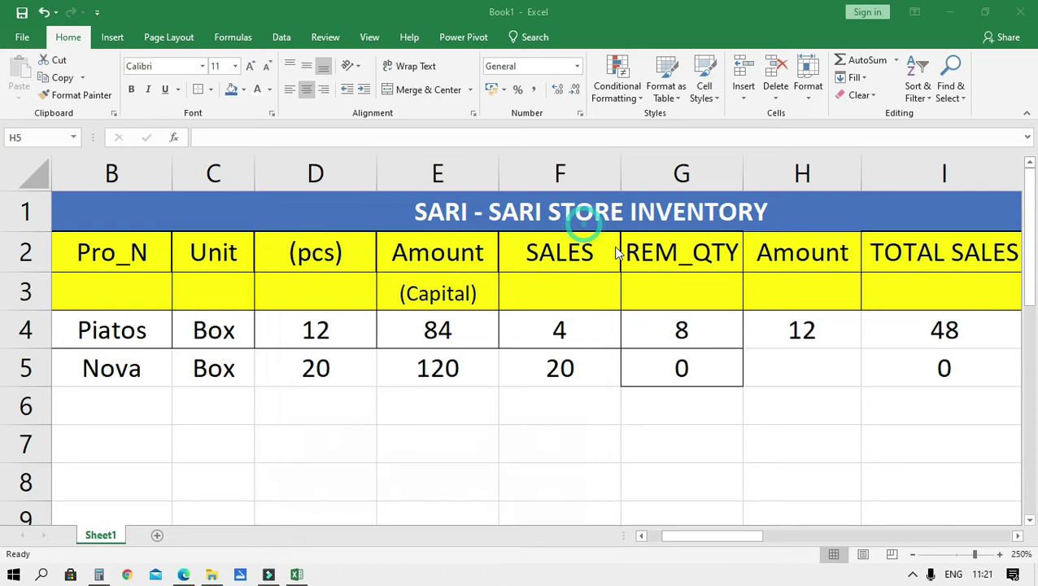
{"action": "left_click", "coordinate": [792, 362]}
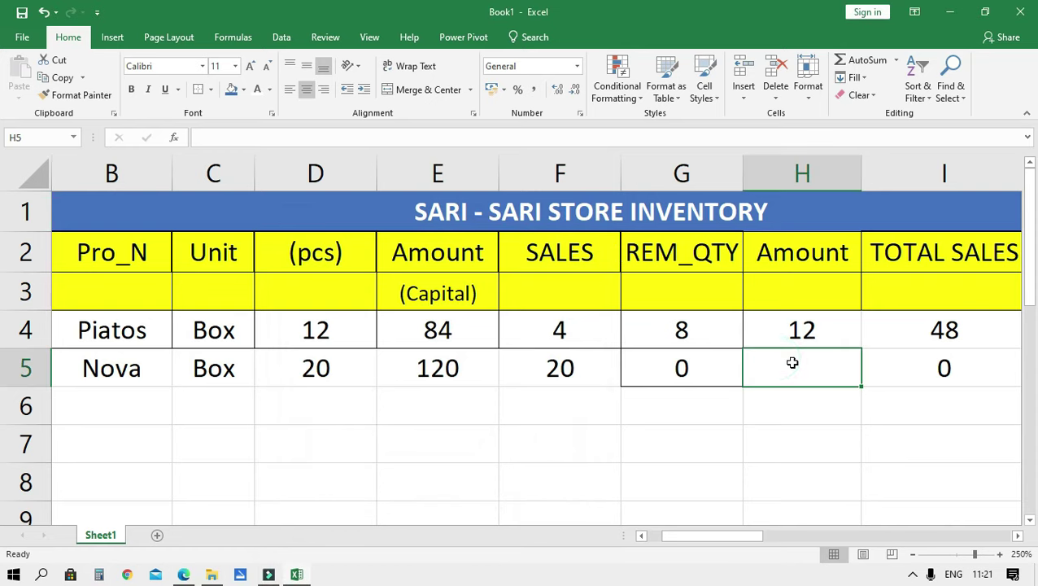
Set Nova's Amount in H5 to 10, giving a TOTAL SALES of 200.
{"action": "type", "text": "10"}
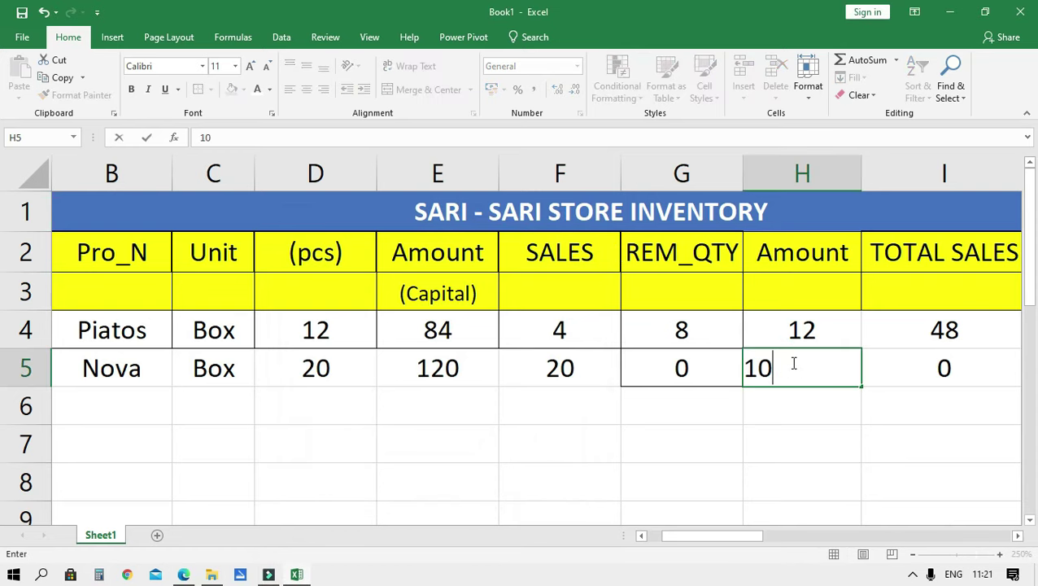
{"action": "key", "text": "Return"}
{"action": "scroll", "coordinate": [794, 364], "scroll_direction": "right", "scroll_amount": 2}
{"action": "left_click", "coordinate": [794, 364]}
{"action": "key", "text": "Left"}
{"action": "key", "text": "Right"}
{"action": "key", "text": "Left"}
{"action": "key", "text": "Right"}
{"action": "key", "text": "Right"}
{"action": "key", "text": "Right"}
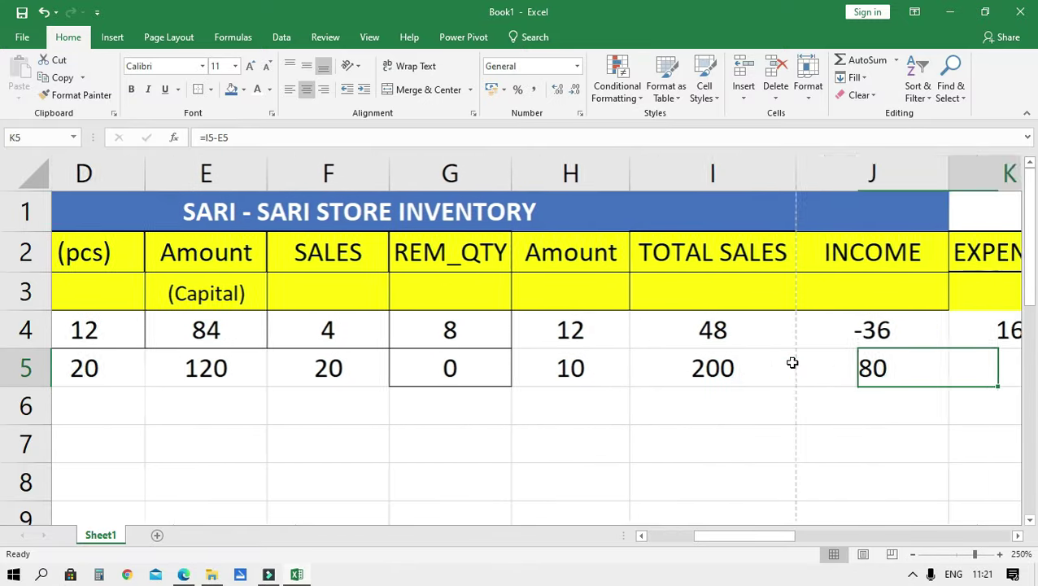
{"action": "key", "text": "Left"}
{"action": "key", "text": "Left"}
{"action": "key", "text": "Left"}
{"action": "key", "text": "Right"}
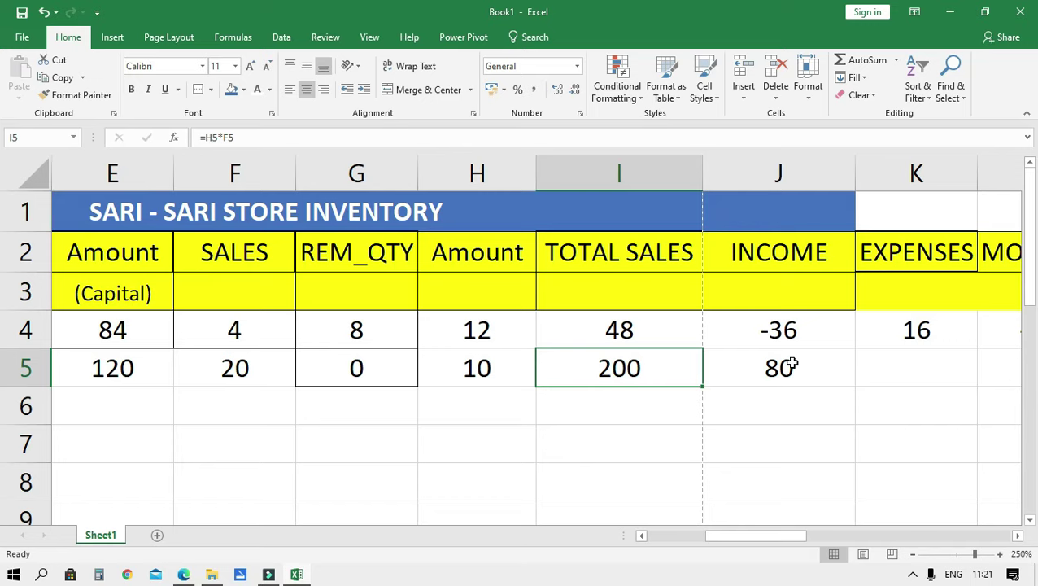
{"action": "key", "text": "Left"}
{"action": "key", "text": "Right"}
{"action": "key", "text": "Right"}
{"action": "key", "text": "Right"}
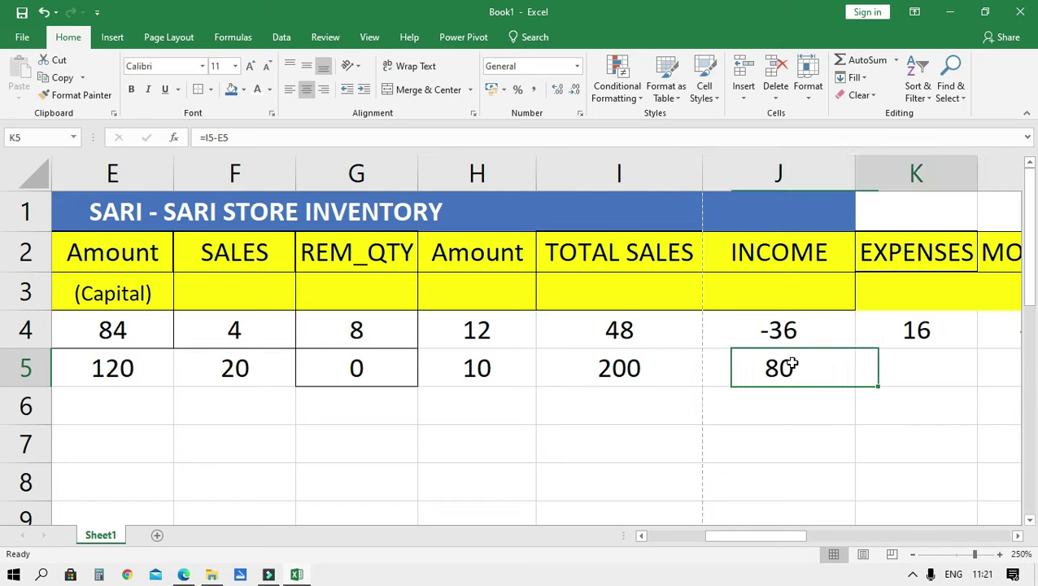
{"action": "key", "text": "Left"}
{"action": "key", "text": "Left"}
Enter 0 as Nova's EXPENSES in K5 and compare it with Piatos's EXPENSES of 16.
{"action": "key", "text": "Right"}
{"action": "key", "text": "Right"}
{"action": "key", "text": "Right"}
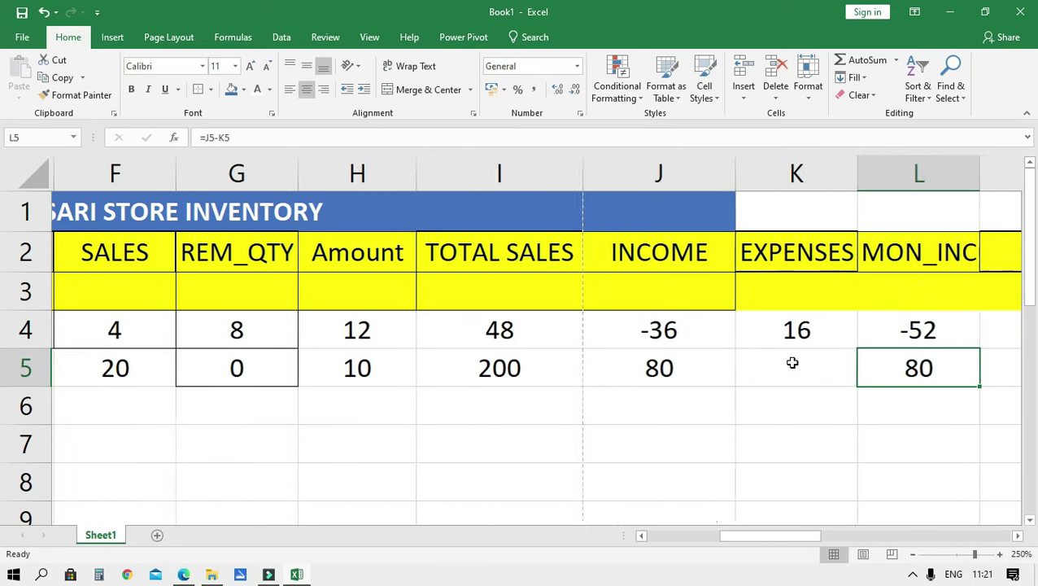
{"action": "key", "text": "Left"}
{"action": "type", "text": "0"}
{"action": "key", "text": "Right"}
{"action": "key", "text": "Left"}
{"action": "key", "text": "Up"}
{"action": "key", "text": "Down"}
{"action": "key", "text": "Up"}
{"action": "key", "text": "Down"}
{"action": "key", "text": "Up"}
{"action": "key", "text": "Up"}
{"action": "key", "text": "Down"}
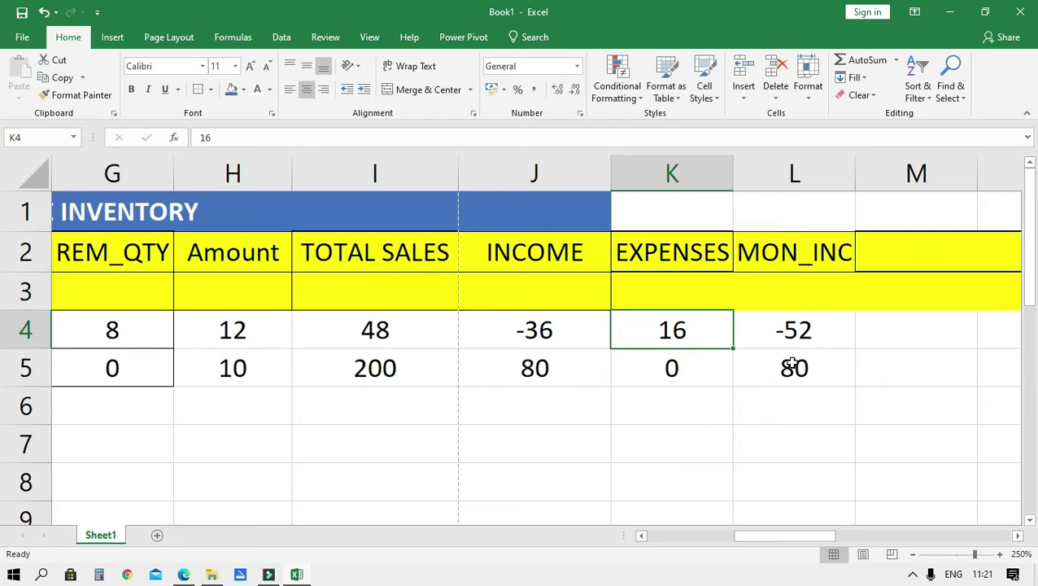
{"action": "key", "text": "Left"}
{"action": "key", "text": "Right"}
{"action": "key", "text": "Right"}
{"action": "key", "text": "Down"}
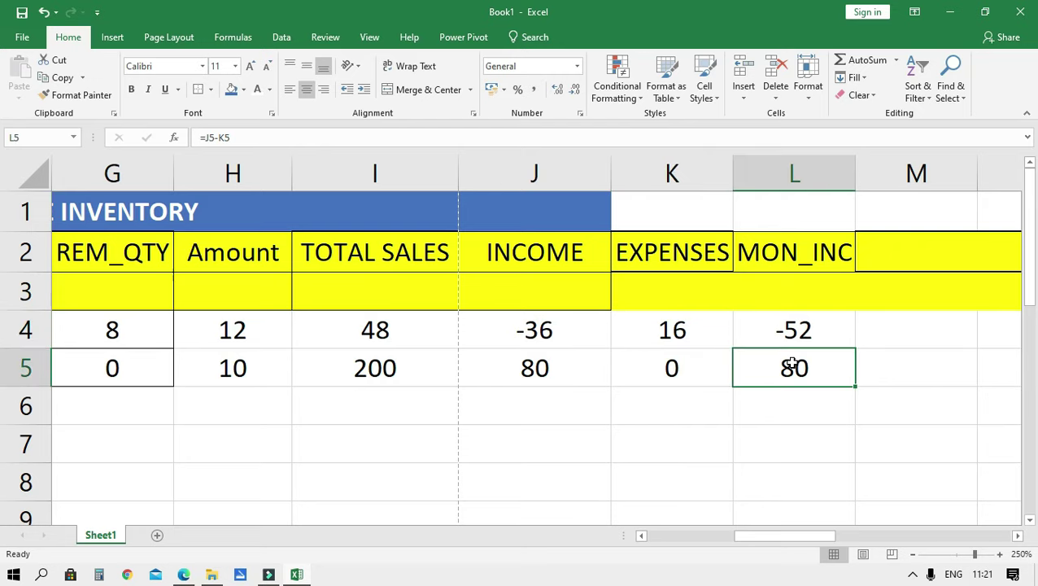
{"action": "key", "text": "Up"}
{"action": "key", "text": "Down"}
{"action": "key", "text": "Left"}
{"action": "key", "text": "Left"}
{"action": "key", "text": "Left"}
{"action": "key", "text": "Left"}
{"action": "key", "text": "Left"}
{"action": "key", "text": "Left"}
{"action": "key", "text": "Left"}
{"action": "key", "text": "Left"}
{"action": "key", "text": "Left"}
{"action": "key", "text": "Left"}
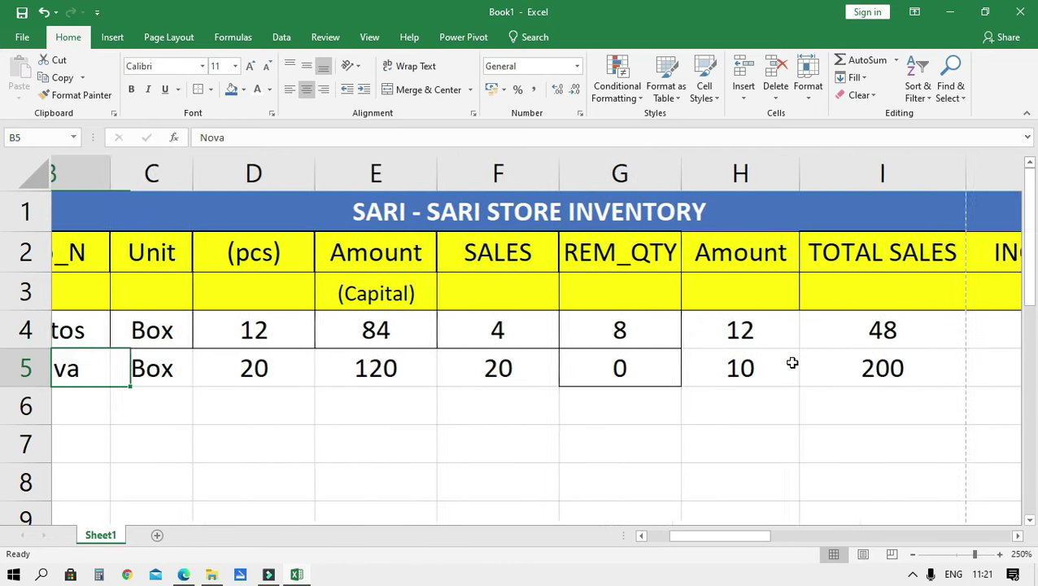
Enter 12 as Piatos's SALES in F4.
{"action": "key", "text": "Up"}
{"action": "key", "text": "Left"}
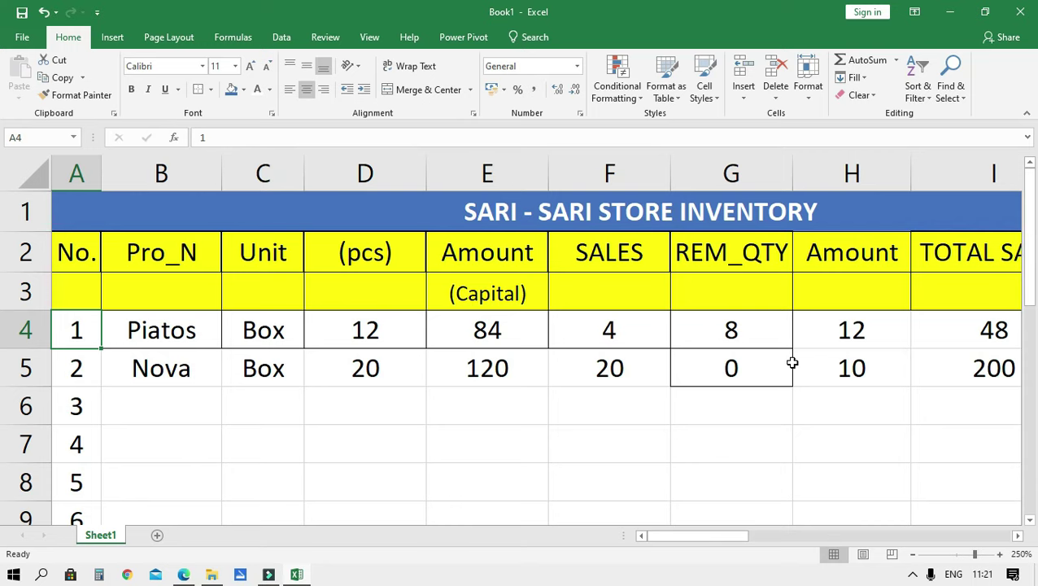
{"action": "key", "text": "Right"}
{"action": "key", "text": "Right"}
{"action": "key", "text": "Right"}
{"action": "key", "text": "Right"}
{"action": "key", "text": "Right"}
{"action": "key", "text": "Left"}
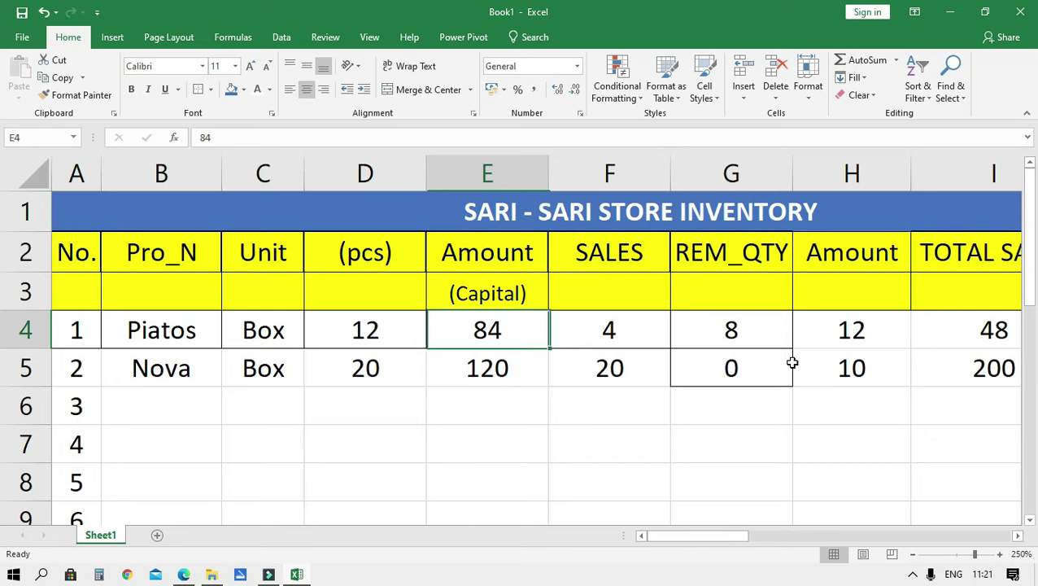
{"action": "left_click", "coordinate": [575, 443]}
{"action": "left_click", "coordinate": [621, 329]}
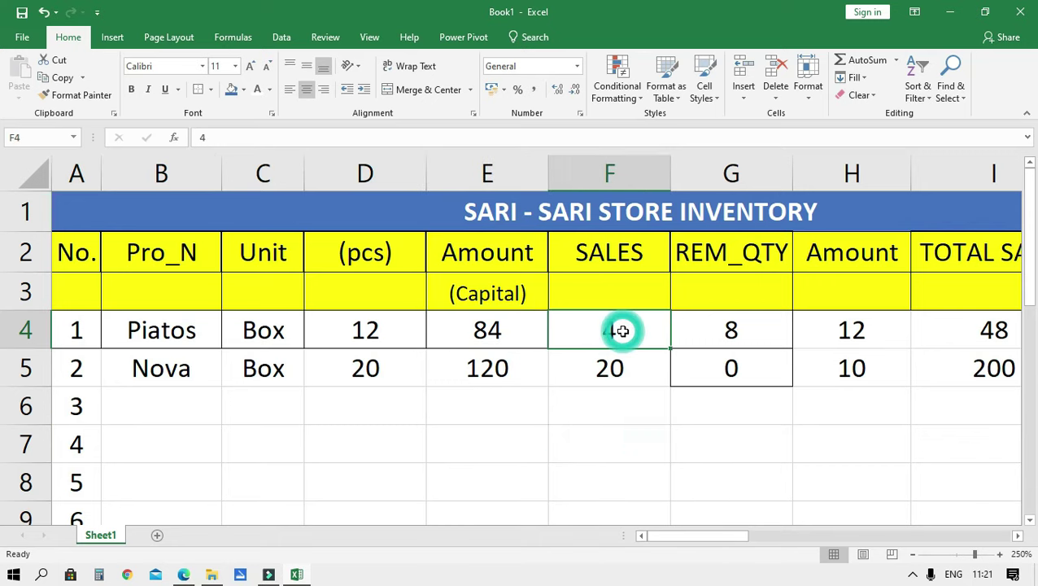
{"action": "key", "text": "Down"}
{"action": "key", "text": "Up"}
{"action": "type", "text": "12"}
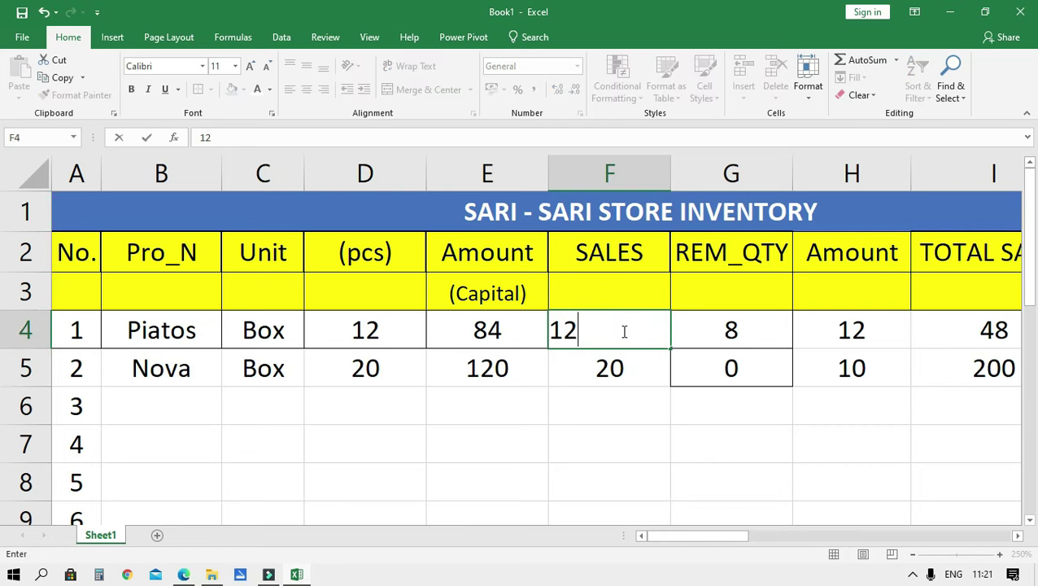
{"action": "key", "text": "Return"}
Review Piatos's row: REM_QTY 0, TOTAL SALES 144 and INCOME 60.
{"action": "key", "text": "Up"}
{"action": "key", "text": "Right"}
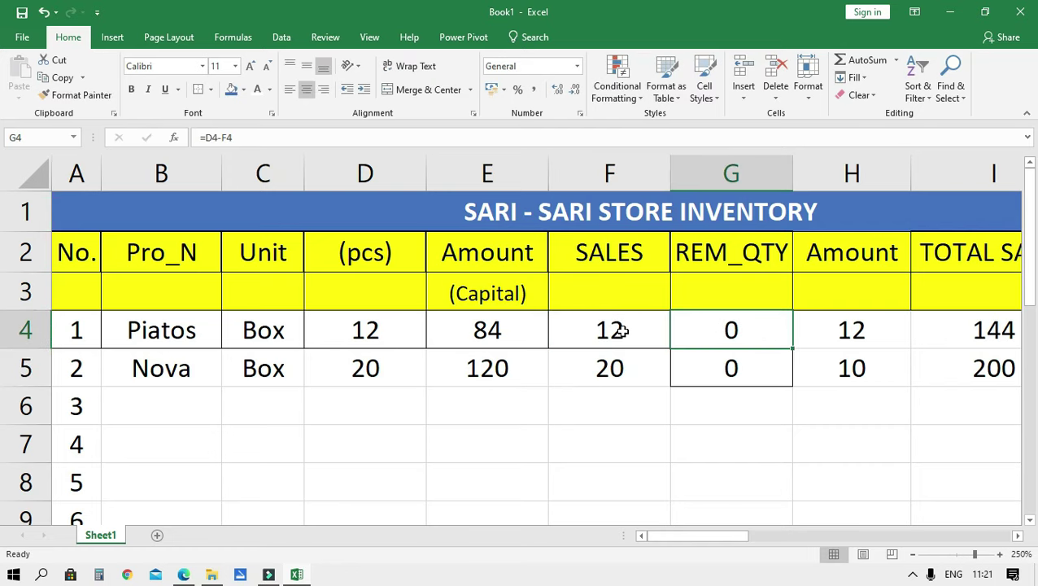
{"action": "key", "text": "Right"}
{"action": "key", "text": "Right"}
{"action": "key", "text": "Left"}
{"action": "key", "text": "Right"}
{"action": "key", "text": "Left"}
{"action": "key", "text": "Left"}
{"action": "key", "text": "Right"}
{"action": "key", "text": "Right"}
{"action": "key", "text": "Left"}
{"action": "key", "text": "Right"}
{"action": "key", "text": "Left"}
{"action": "key", "text": "Right"}
{"action": "key", "text": "Right"}
{"action": "key", "text": "Right"}
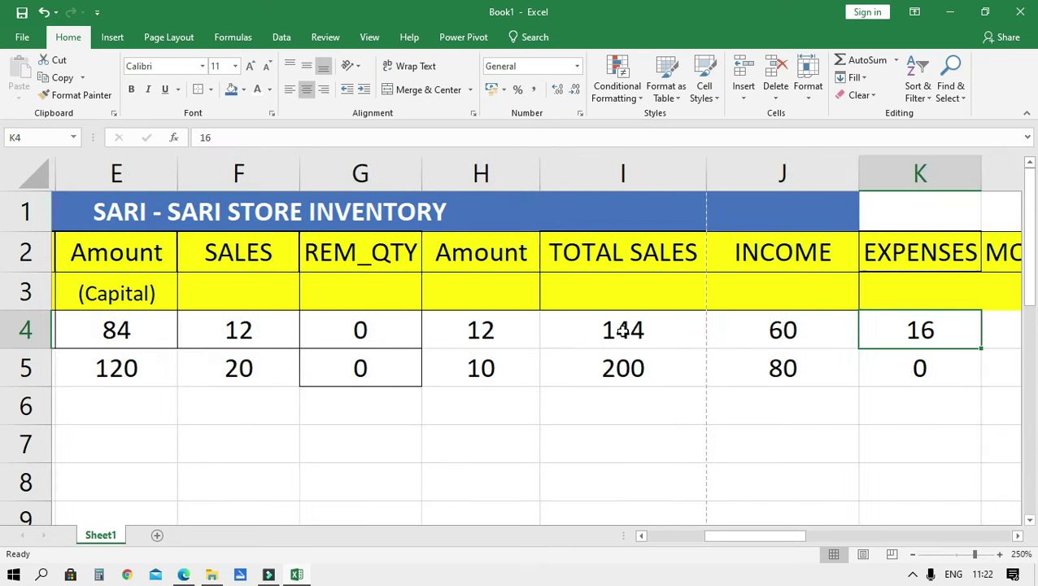
{"action": "key", "text": "Left"}
{"action": "key", "text": "Right"}
{"action": "key", "text": "Right"}
{"action": "key", "text": "Right"}
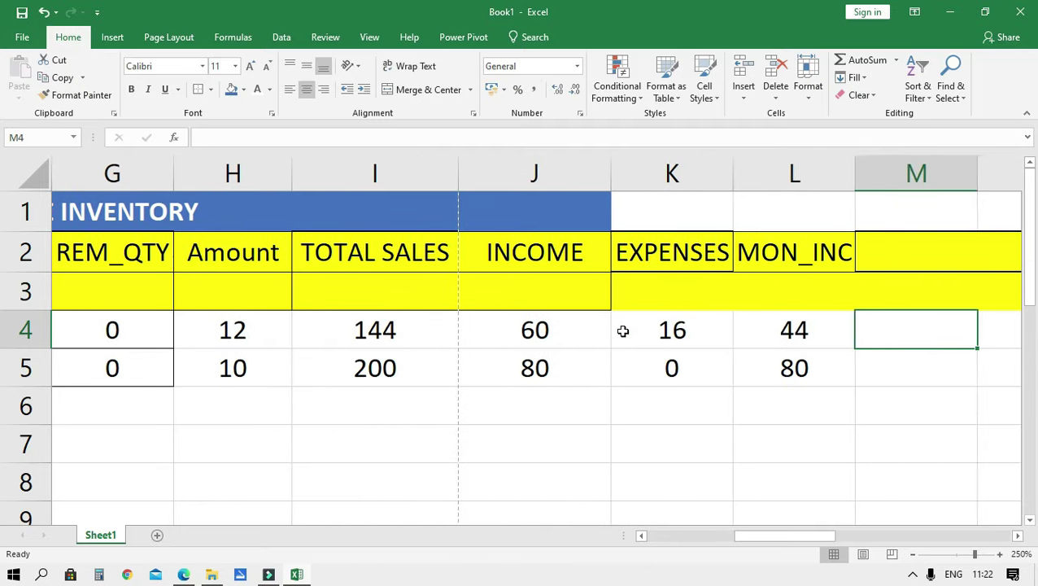
{"action": "key", "text": "Left"}
{"action": "key", "text": "Left"}
{"action": "key", "text": "Right"}
Verify the MON_INC results, 44 for Piatos and 80 for Nova, against their EXPENSES.
{"action": "key", "text": "Up"}
{"action": "key", "text": "Down"}
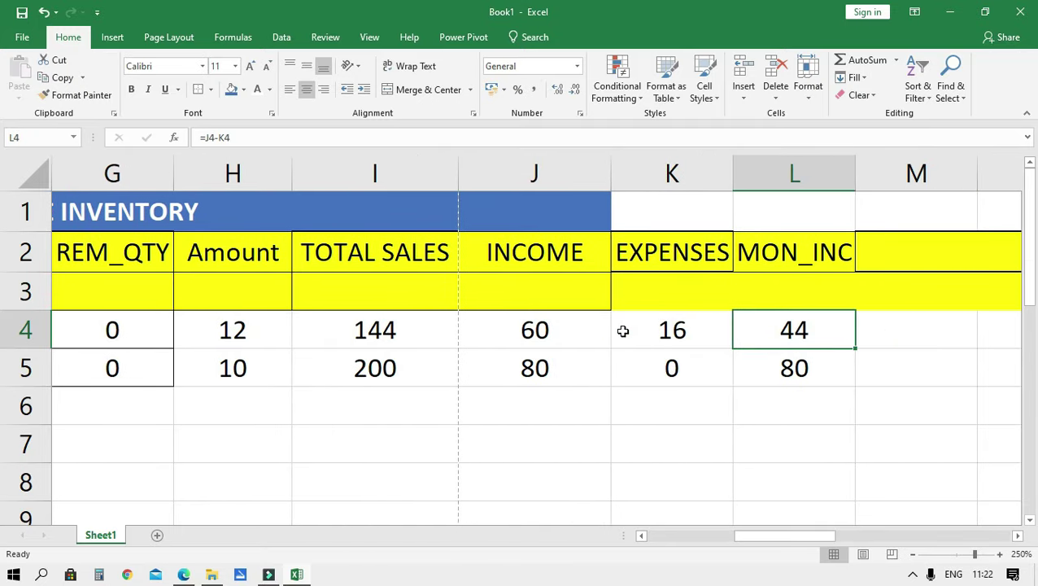
{"action": "key", "text": "Down"}
{"action": "key", "text": "Up"}
{"action": "key", "text": "Left"}
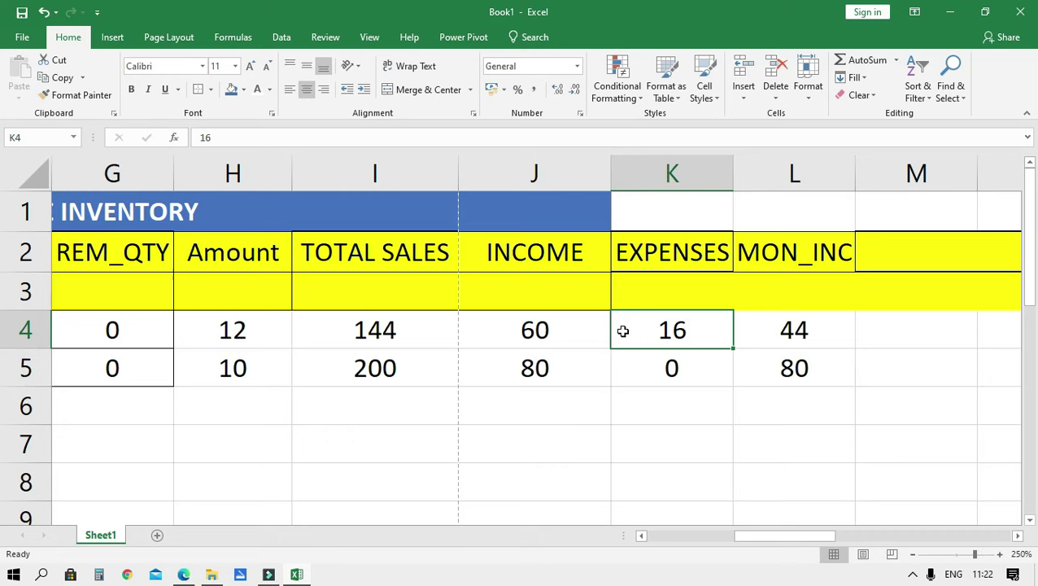
{"action": "key", "text": "Right"}
{"action": "key", "text": "Down"}
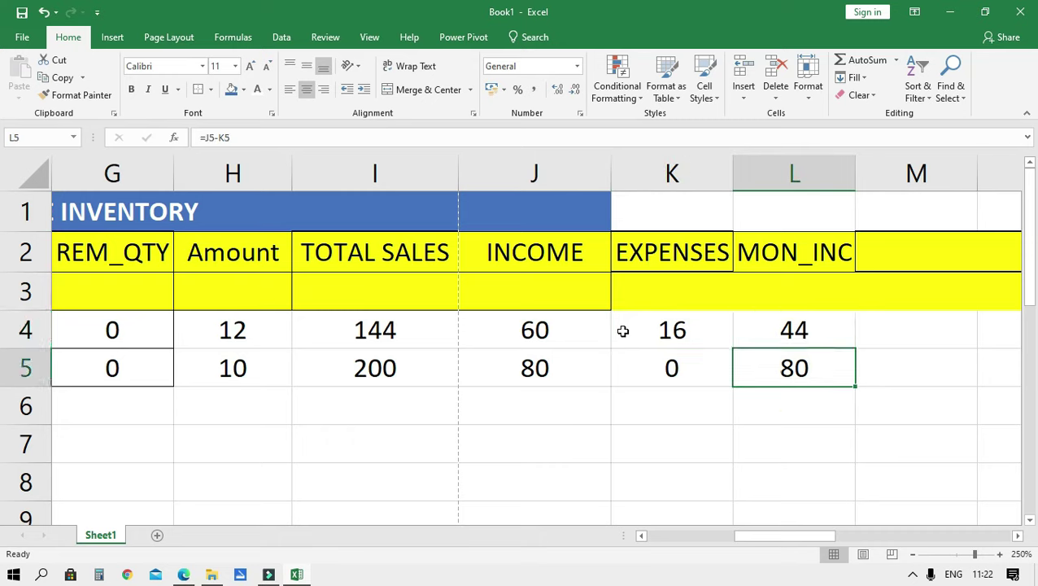
{"action": "key", "text": "Left"}
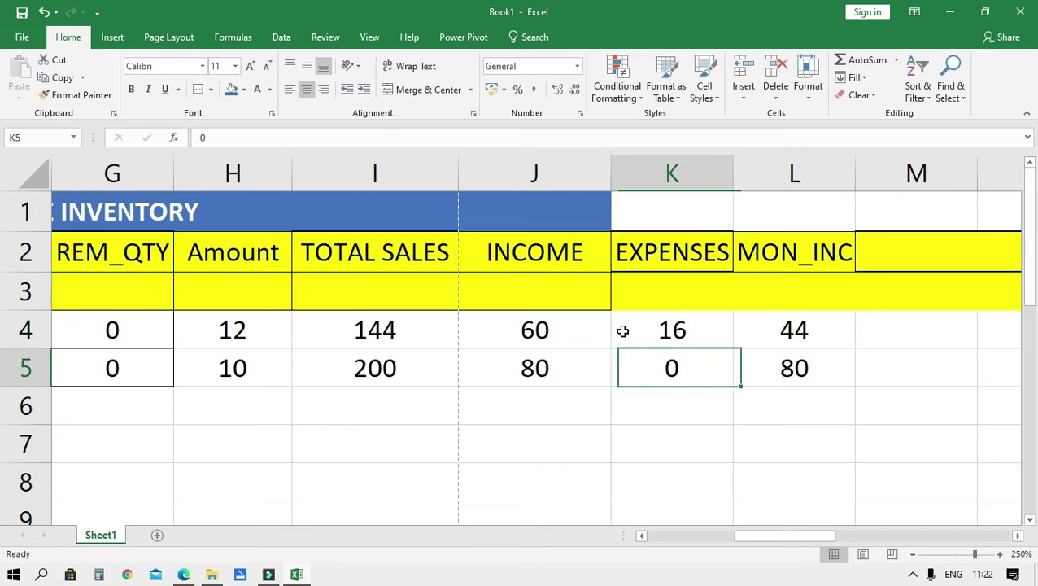
Give the REM_QTY column (G2:G9) a thick outside border.
{"action": "mouse_move", "coordinate": [819, 537]}
{"action": "left_mouse_down"}
{"action": "mouse_move", "coordinate": [796, 514]}
{"action": "mouse_move", "coordinate": [749, 520]}
{"action": "left_mouse_up"}
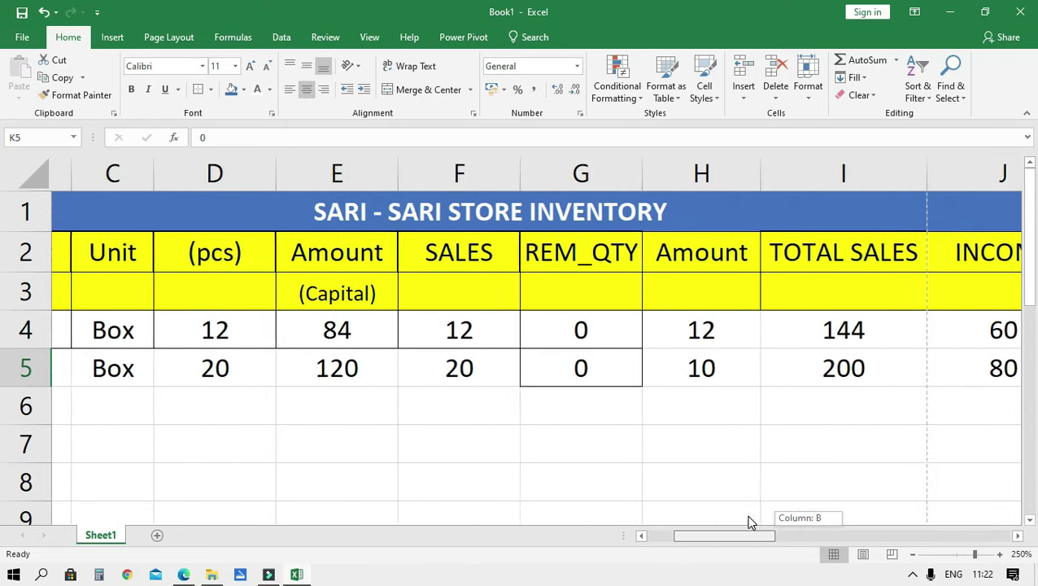
{"action": "left_click_drag", "start_coordinate": [566, 257], "coordinate": [565, 506]}
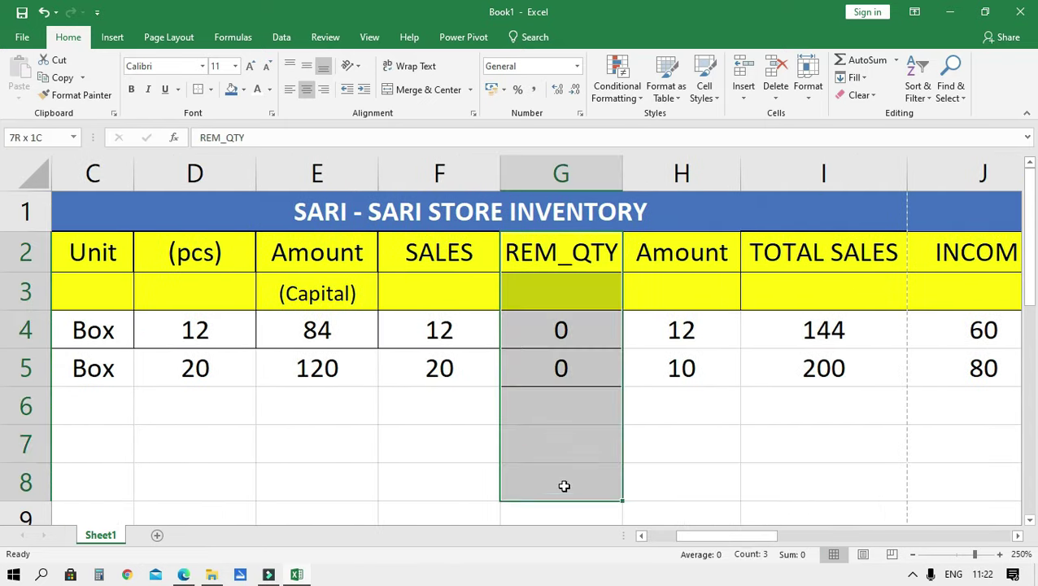
{"action": "left_click", "coordinate": [210, 90]}
{"action": "left_click", "coordinate": [228, 257]}
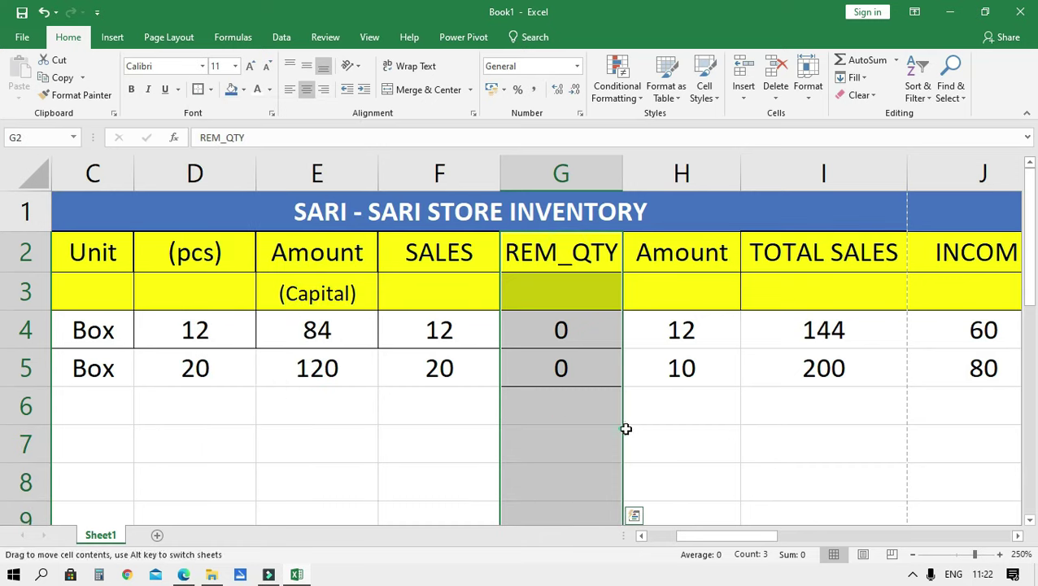
{"action": "left_click", "coordinate": [687, 431]}
Apply the same thick outside border to the MON_INC column (L2:L9), then deselect.
{"action": "left_click_drag", "start_coordinate": [756, 537], "coordinate": [829, 536]}
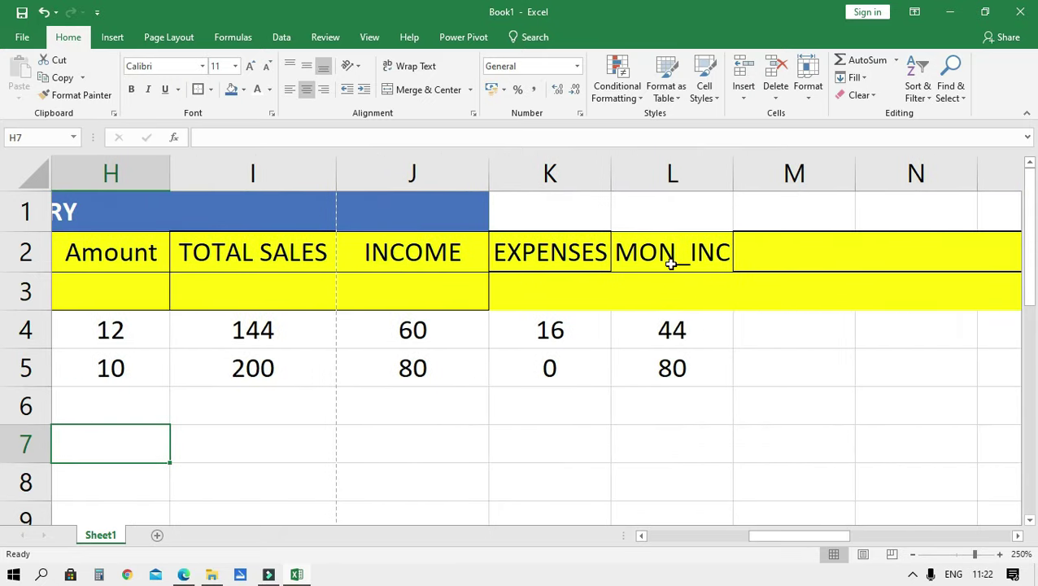
{"action": "left_click_drag", "start_coordinate": [672, 257], "coordinate": [672, 444]}
{"action": "left_click_drag", "start_coordinate": [804, 537], "coordinate": [833, 537]}
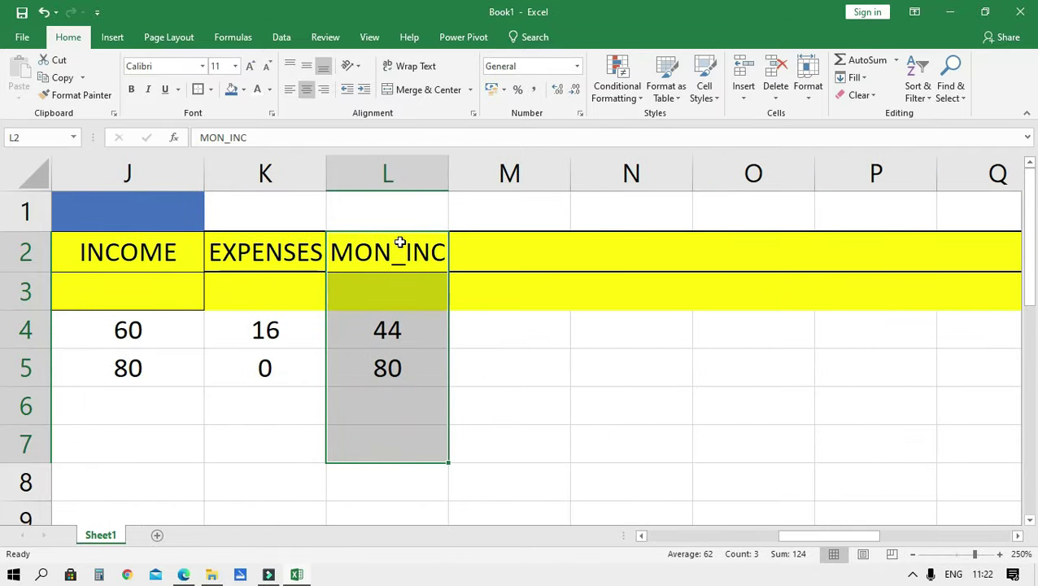
{"action": "left_click_drag", "start_coordinate": [398, 244], "coordinate": [394, 513]}
{"action": "left_click", "coordinate": [199, 91]}
{"action": "mouse_move", "coordinate": [828, 537]}
{"action": "left_mouse_down"}
{"action": "mouse_move", "coordinate": [764, 531]}
{"action": "mouse_move", "coordinate": [773, 513]}
{"action": "left_mouse_up"}
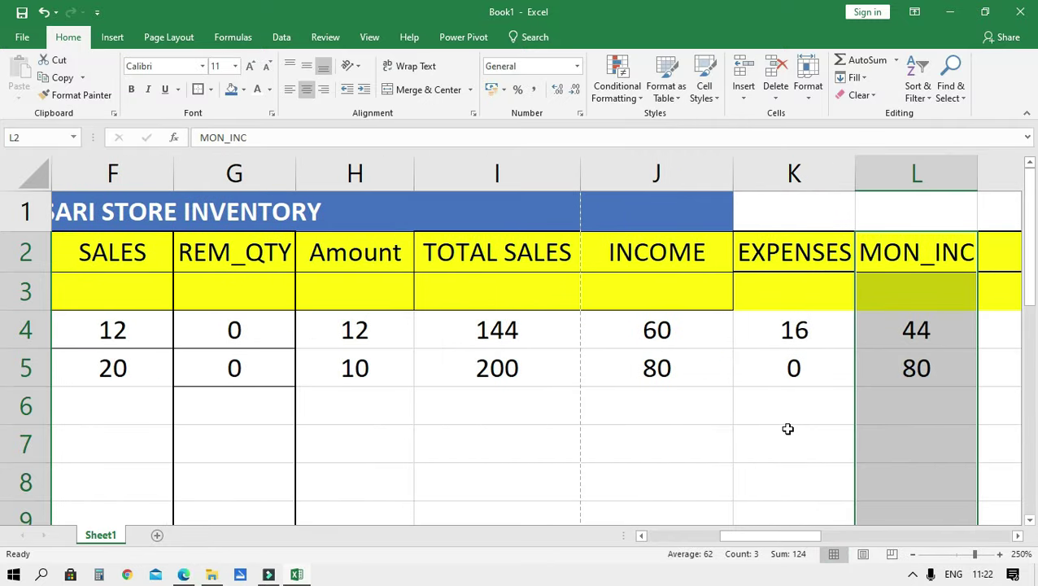
{"action": "scroll", "coordinate": [659, 374], "scroll_direction": "down", "scroll_amount": 2, "text": "ctrl"}
{"action": "scroll", "coordinate": [676, 379], "scroll_direction": "down", "scroll_amount": 1, "text": "ctrl"}
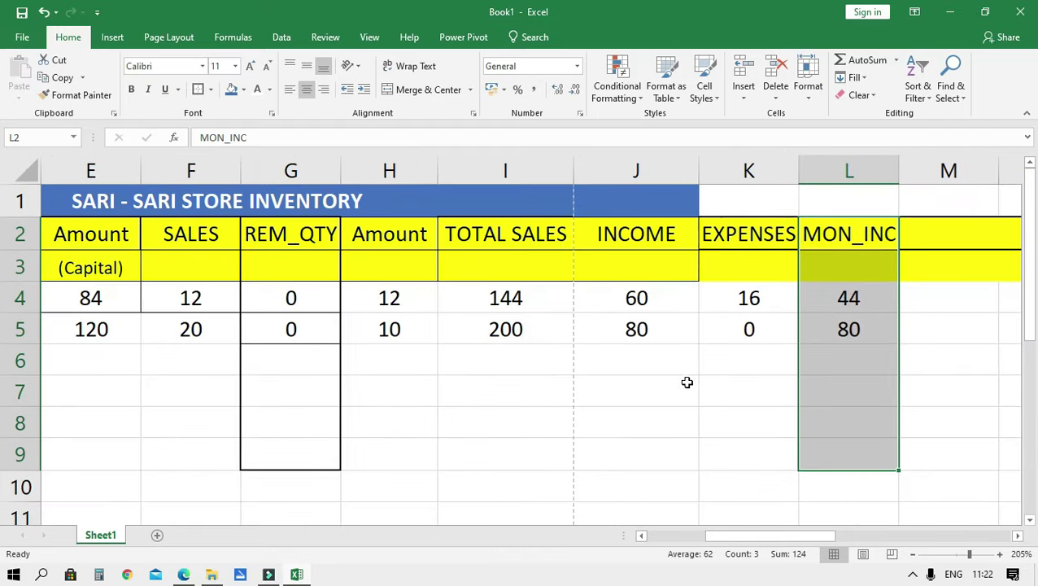
{"action": "left_click", "coordinate": [725, 444]}
{"action": "left_click", "coordinate": [635, 476]}
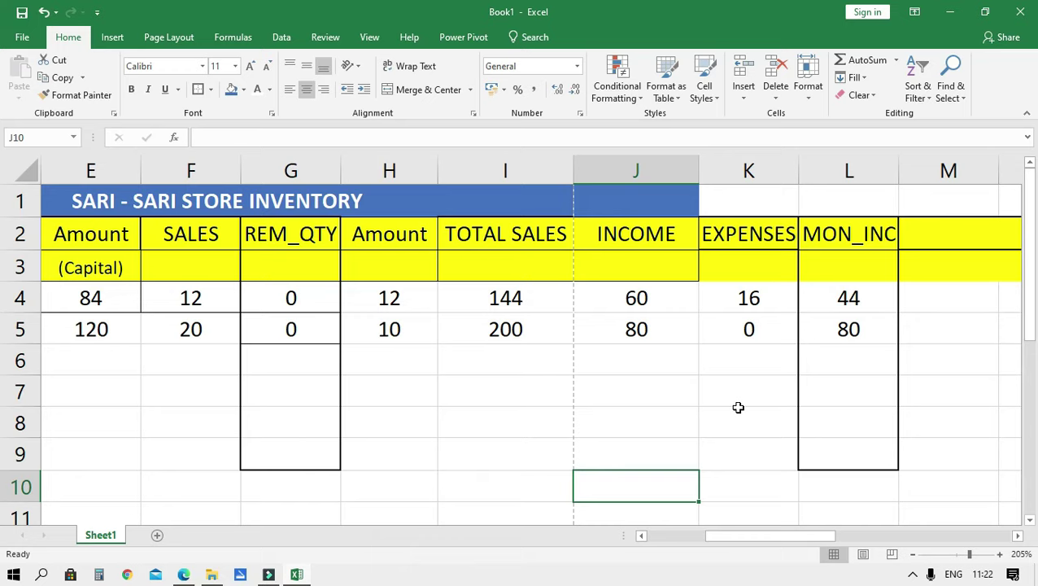
{"action": "left_click", "coordinate": [746, 447]}
Fill the REM_QTY formula in G5 and the TOTAL SALES formula in I5 down to row 9.
{"action": "left_click_drag", "start_coordinate": [749, 537], "coordinate": [660, 525]}
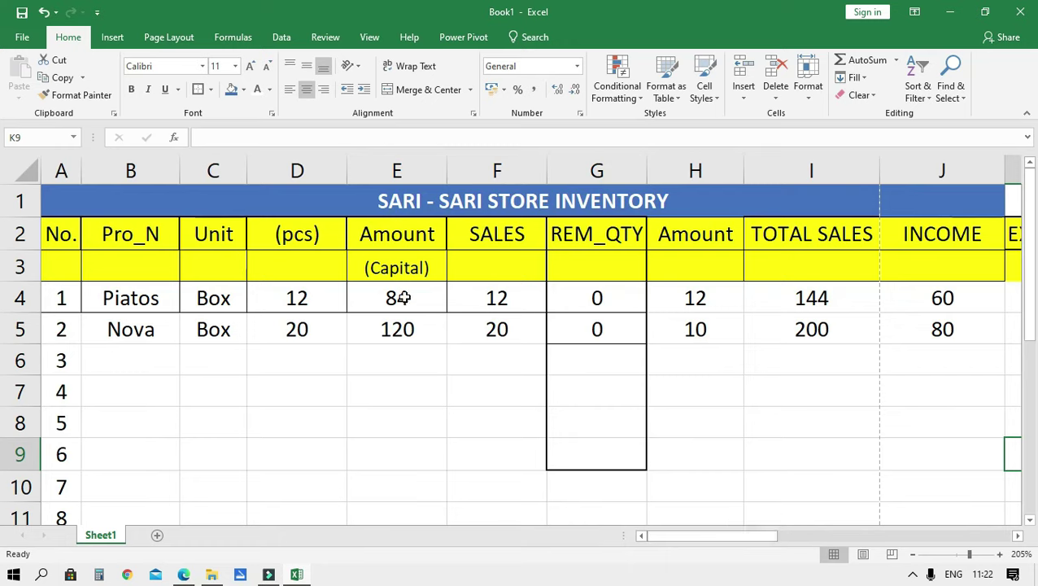
{"action": "left_click", "coordinate": [404, 297]}
{"action": "left_click", "coordinate": [496, 303]}
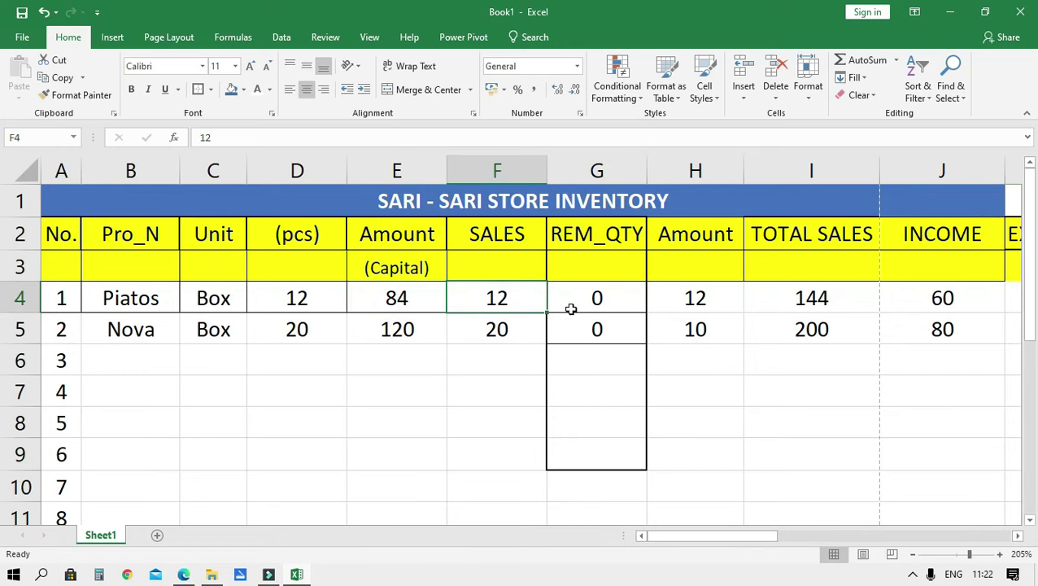
{"action": "left_click", "coordinate": [571, 309]}
{"action": "left_click", "coordinate": [628, 330]}
{"action": "mouse_move", "coordinate": [646, 344]}
{"action": "left_mouse_down"}
{"action": "mouse_move", "coordinate": [643, 494]}
{"action": "mouse_move", "coordinate": [644, 476]}
{"action": "left_mouse_up"}
{"action": "left_click_drag", "start_coordinate": [721, 537], "coordinate": [737, 541]}
{"action": "left_click", "coordinate": [665, 328]}
{"action": "left_click", "coordinate": [765, 328]}
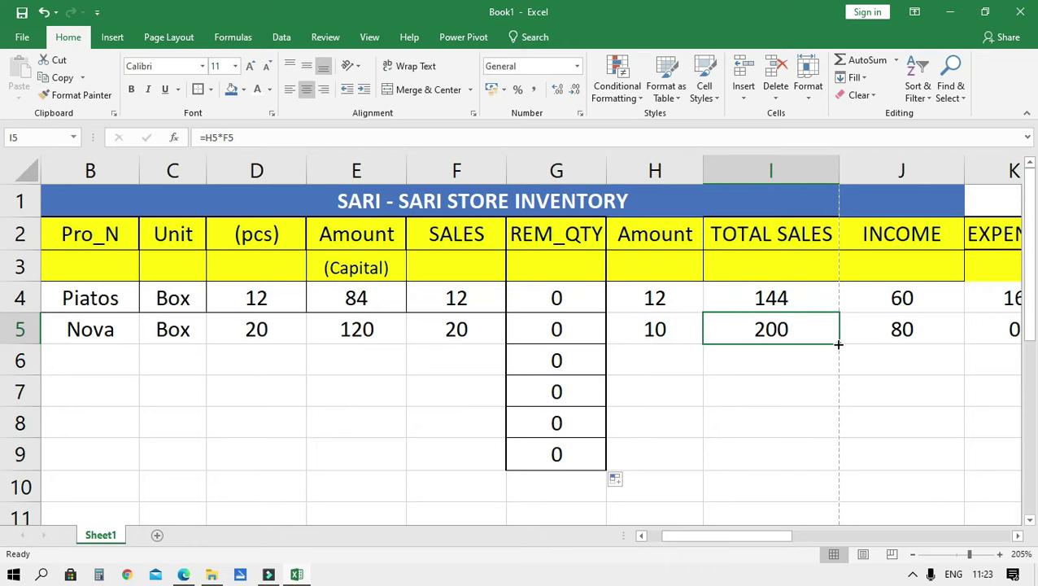
{"action": "left_click_drag", "start_coordinate": [838, 344], "coordinate": [813, 465]}
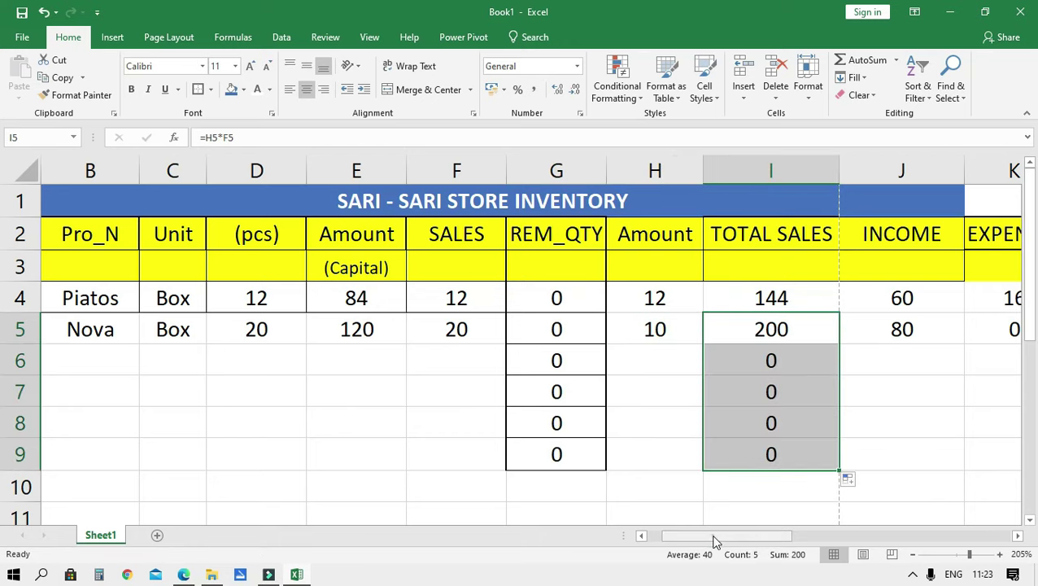
Fill the INCOME formula in J5 and the MON_INC formula in L5 down to row 9.
{"action": "left_click_drag", "start_coordinate": [715, 541], "coordinate": [760, 537]}
{"action": "left_click", "coordinate": [649, 321]}
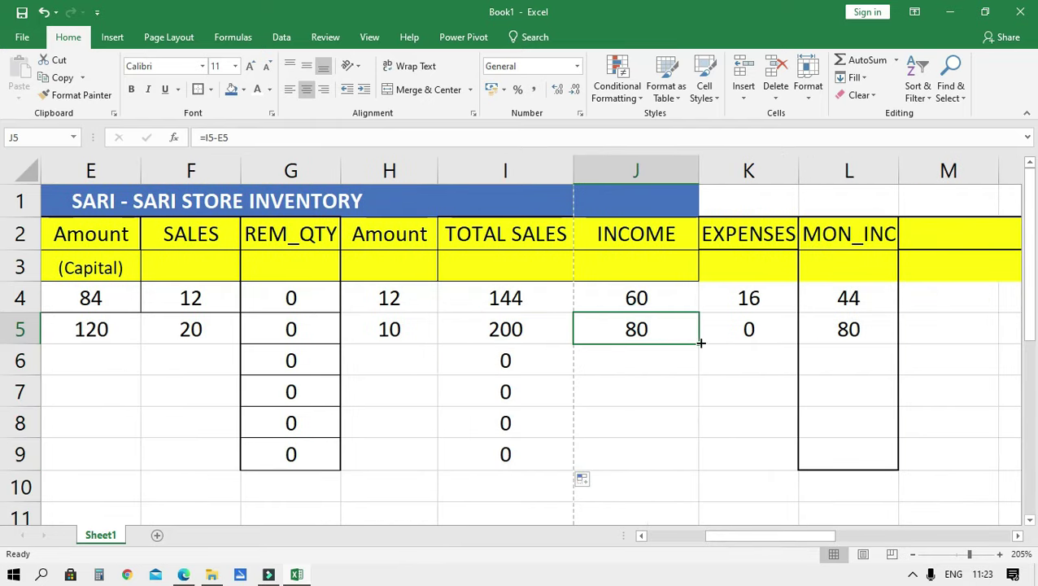
{"action": "left_click_drag", "start_coordinate": [699, 345], "coordinate": [696, 467]}
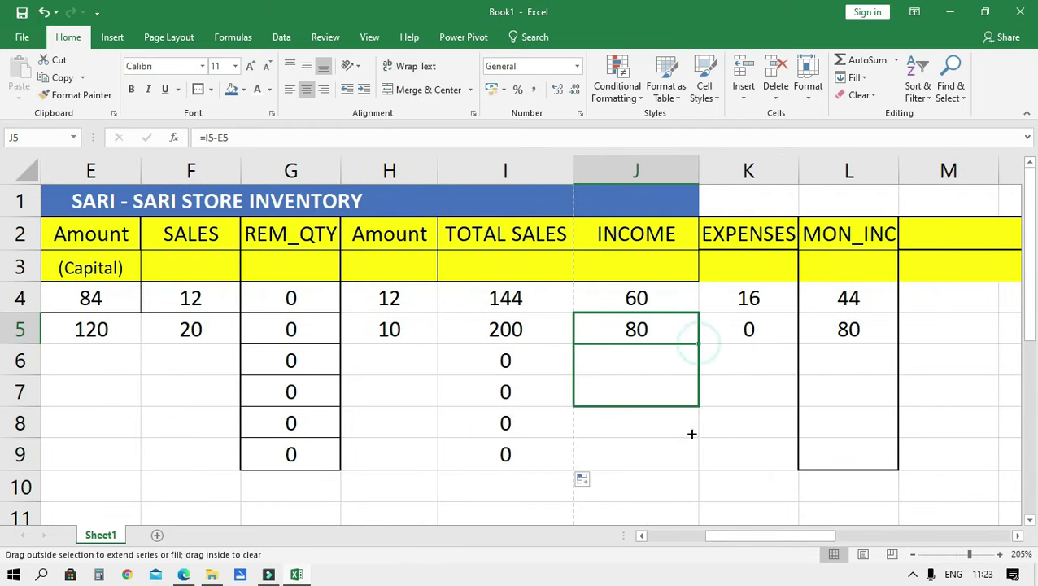
{"action": "left_click", "coordinate": [775, 334]}
{"action": "left_click", "coordinate": [881, 336]}
{"action": "left_click_drag", "start_coordinate": [895, 342], "coordinate": [874, 457]}
{"action": "left_click_drag", "start_coordinate": [771, 537], "coordinate": [675, 541]}
Enter 'Boy Bawang' as the third product in B6 and widen column B to fit.
{"action": "left_click", "coordinate": [130, 360]}
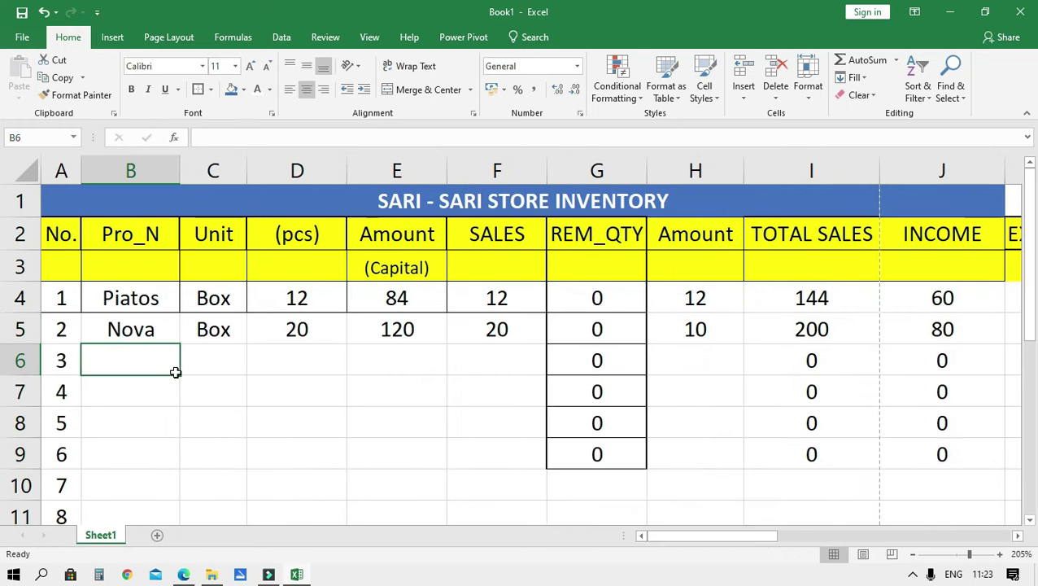
{"action": "type", "text": "Boy"}
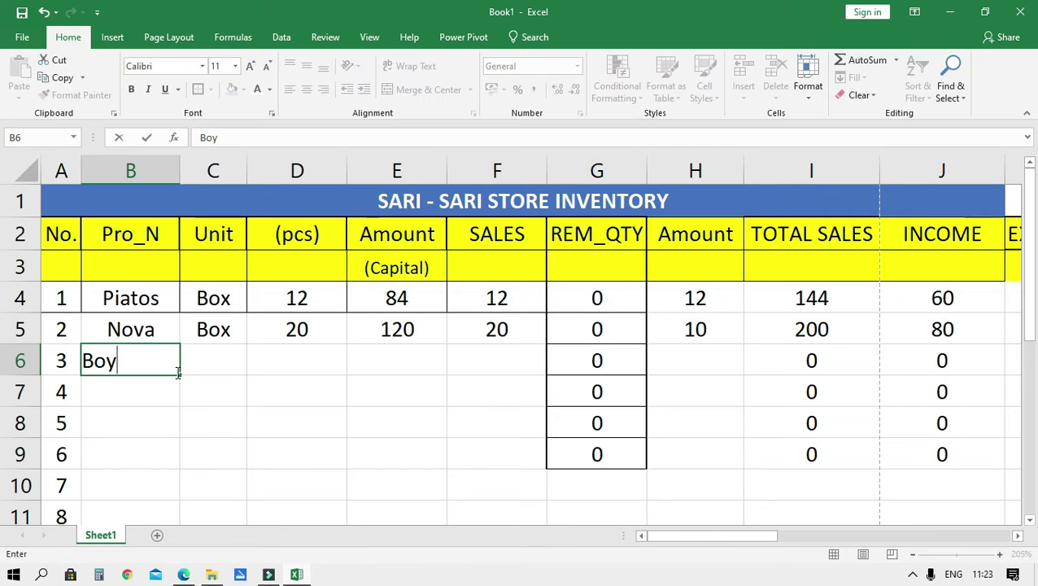
{"action": "type", "text": "n"}
{"action": "key", "text": "BackSpace"}
{"action": "key", "text": "BackSpace"}
{"action": "key", "text": "BackSpace"}
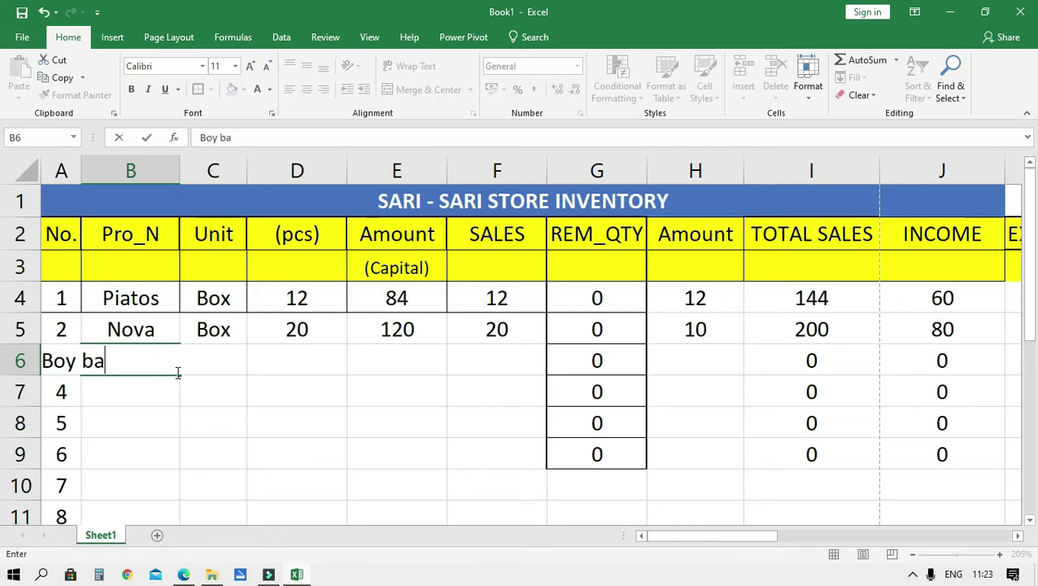
{"action": "type", "text": "bA"}
{"action": "type", "text": "BAWANG"}
{"action": "key", "text": "BackSpace"}
{"action": "key", "text": "BackSpace"}
{"action": "key", "text": "BackSpace"}
{"action": "key", "text": "BackSpace"}
{"action": "key", "text": "BackSpace"}
{"action": "type", "text": "ng"}
{"action": "key", "text": "Return"}
{"action": "key", "text": "Up"}
{"action": "key", "text": "Right"}
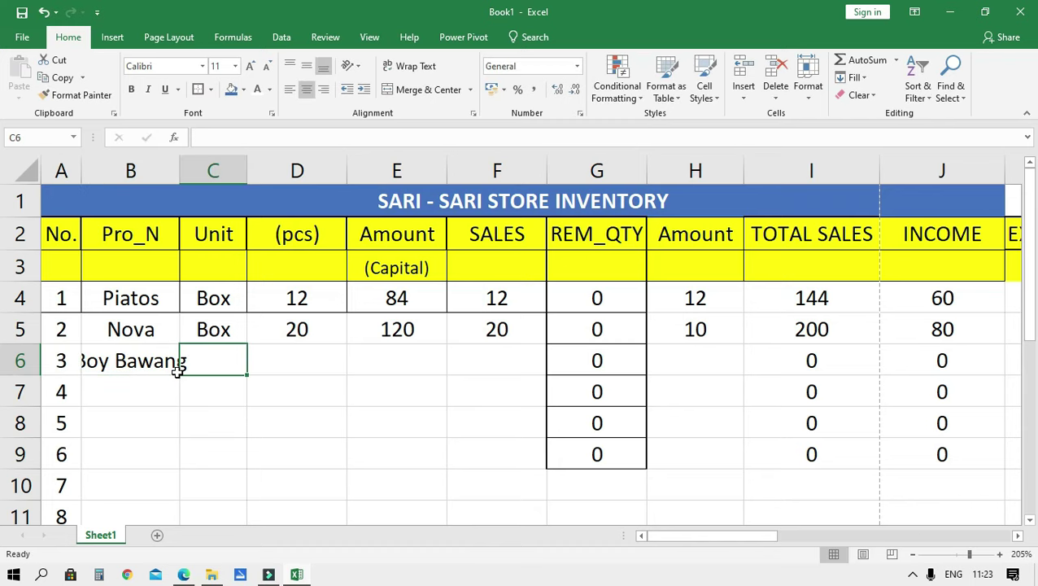
{"action": "left_click_drag", "start_coordinate": [182, 177], "coordinate": [216, 177]}
Give Boy Bawang unit Pack, 12 pieces, and a capital amount of 10.
{"action": "left_click", "coordinate": [232, 365]}
{"action": "type", "text": "Pack"}
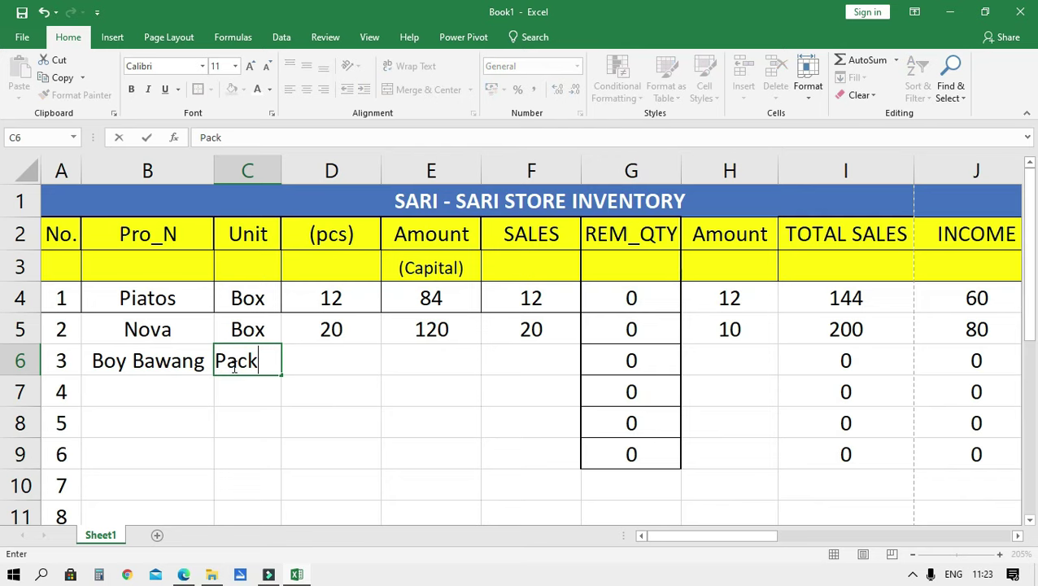
{"action": "key", "text": "ctrl+Return"}
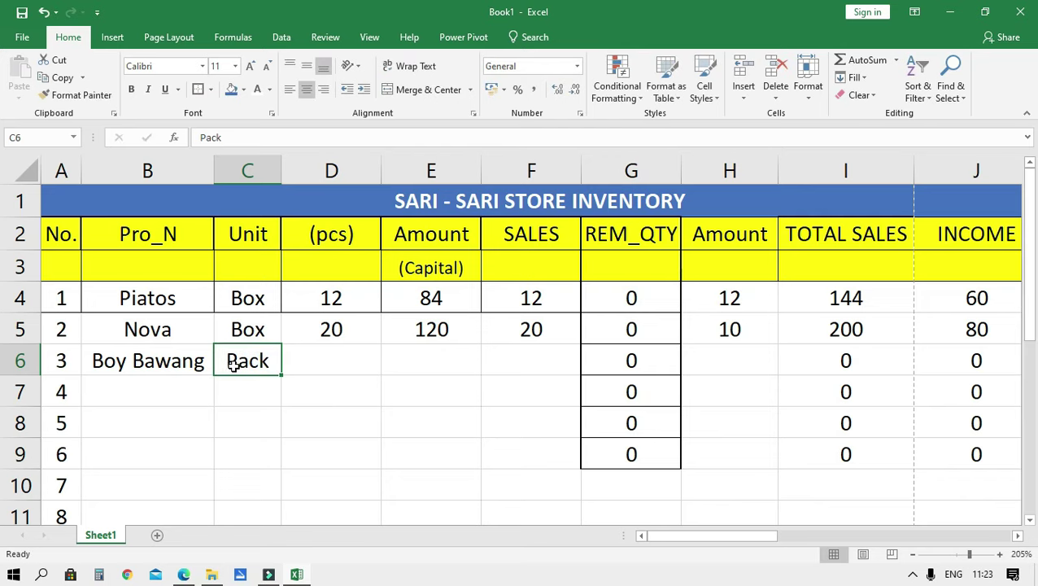
{"action": "key", "text": "Tab"}
{"action": "type", "text": "12"}
{"action": "key", "text": "Return"}
{"action": "key", "text": "Up"}
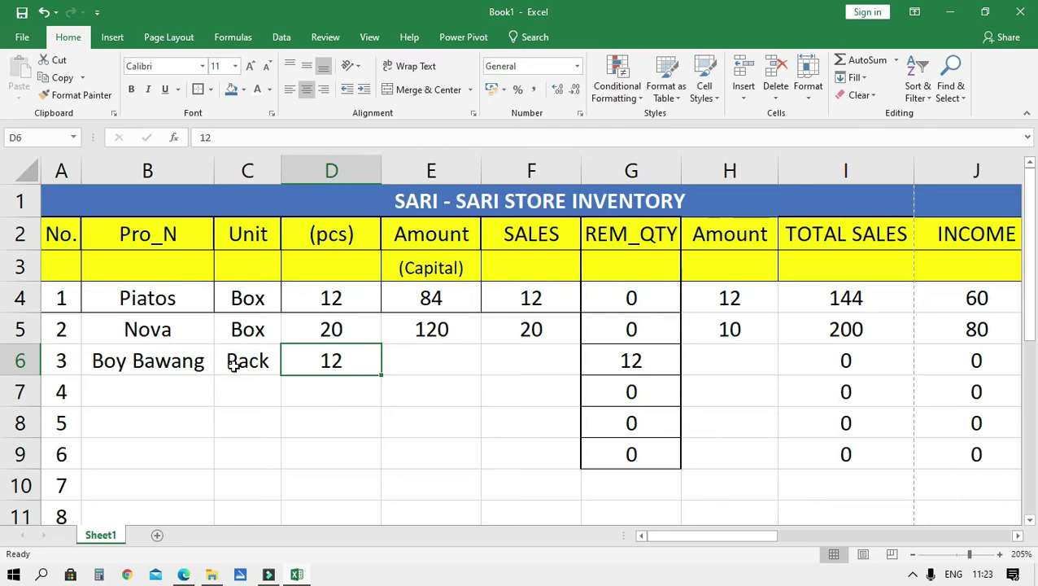
{"action": "key", "text": "Tab"}
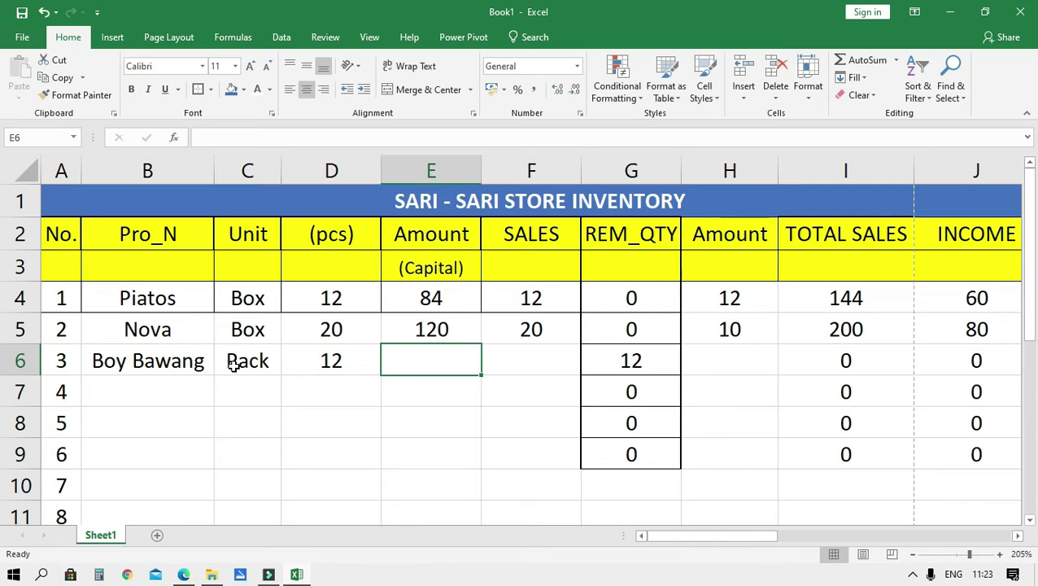
{"action": "key", "text": "Tab"}
{"action": "key", "text": "Left"}
{"action": "type", "text": "10"}
{"action": "key", "text": "Tab"}
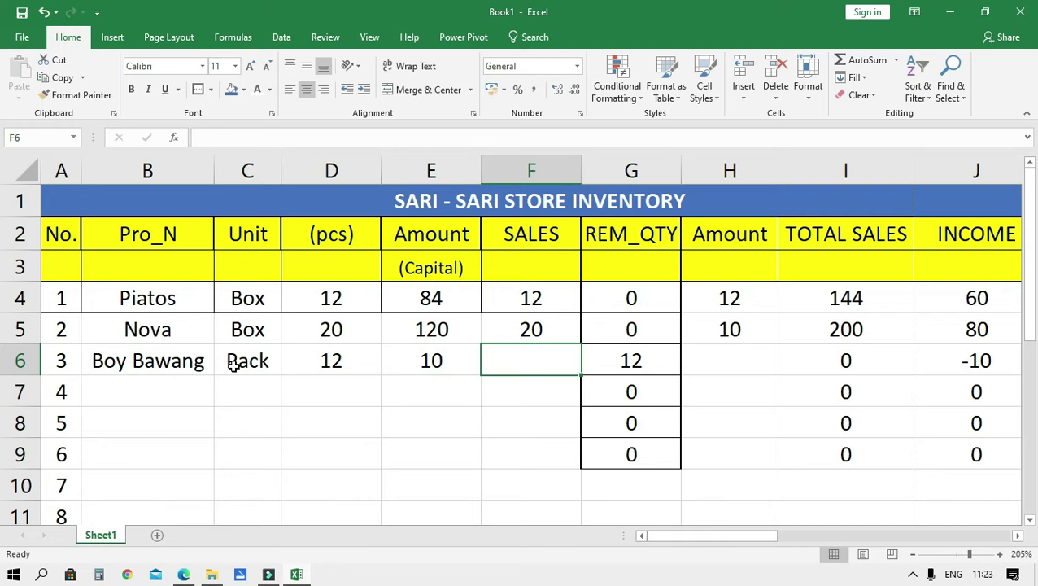
Enter a selling amount of 1 and 8 pieces sold for Boy Bawang.
{"action": "key", "text": "Tab"}
{"action": "key", "text": "Tab"}
{"action": "key", "text": "Tab"}
{"action": "key", "text": "Left"}
{"action": "key", "text": "Left"}
{"action": "key", "text": "Left"}
{"action": "key", "text": "Right"}
{"action": "key", "text": "Left"}
{"action": "key", "text": "Right"}
{"action": "key", "text": "Right"}
{"action": "key", "text": "Left"}
{"action": "key", "text": "Left"}
{"action": "key", "text": "Left"}
{"action": "key", "text": "Right"}
{"action": "key", "text": "Right"}
{"action": "key", "text": "Right"}
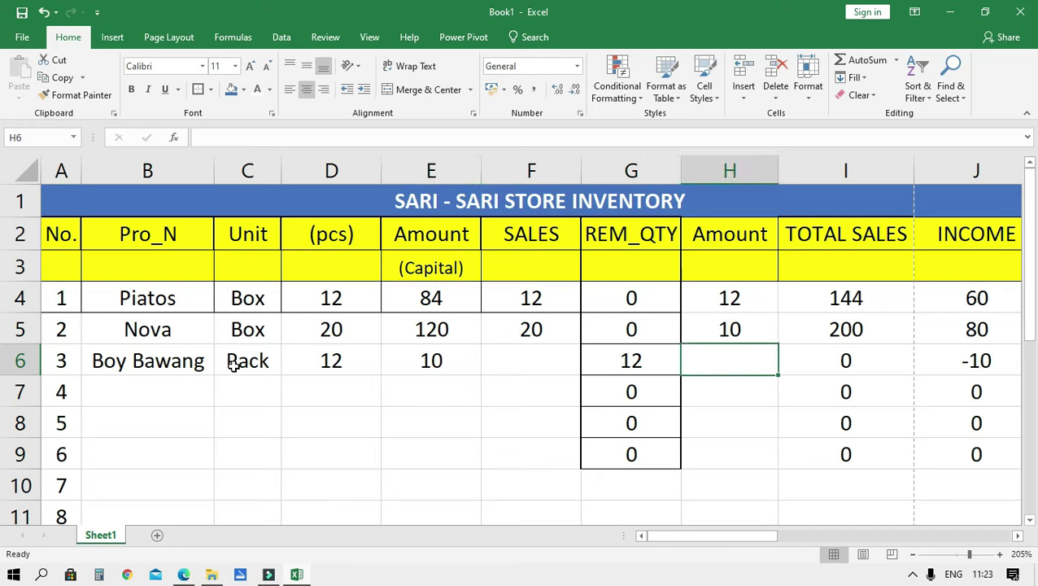
{"action": "type", "text": "1"}
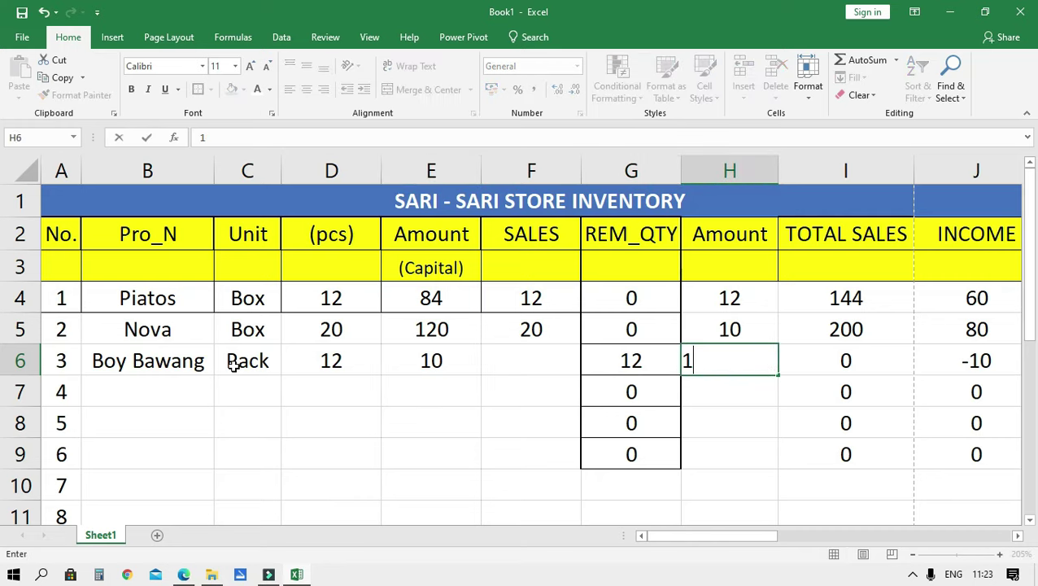
{"action": "key", "text": "Return"}
{"action": "key", "text": "Up"}
{"action": "key", "text": "Left"}
{"action": "key", "text": "Left"}
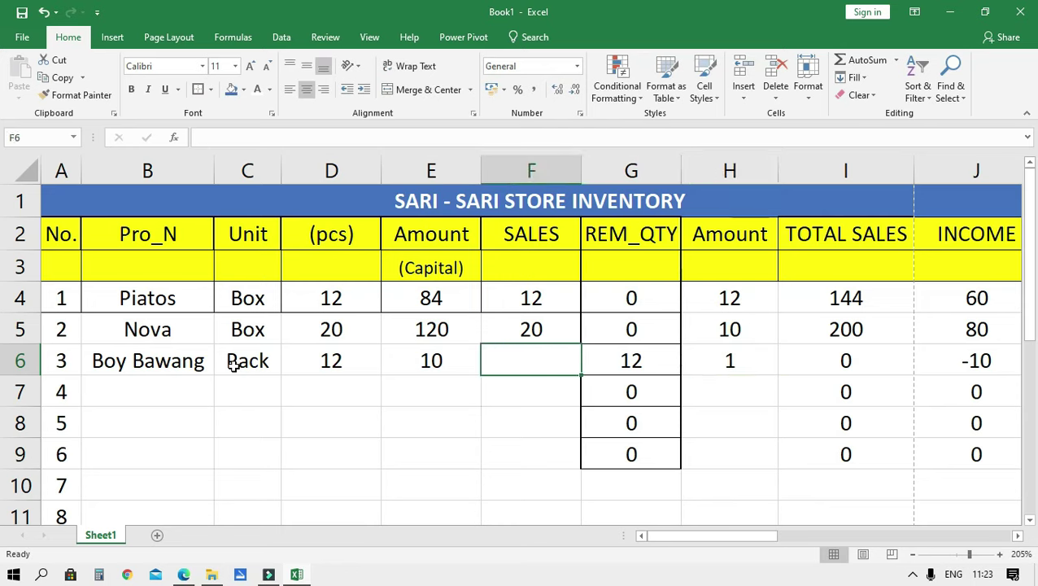
{"action": "type", "text": "8"}
{"action": "key", "text": "Return"}
Review Boy Bawang's computed REM_QTY, TOTAL SALES and INCOME formulas along row 6.
{"action": "key", "text": "Up"}
{"action": "key", "text": "Right"}
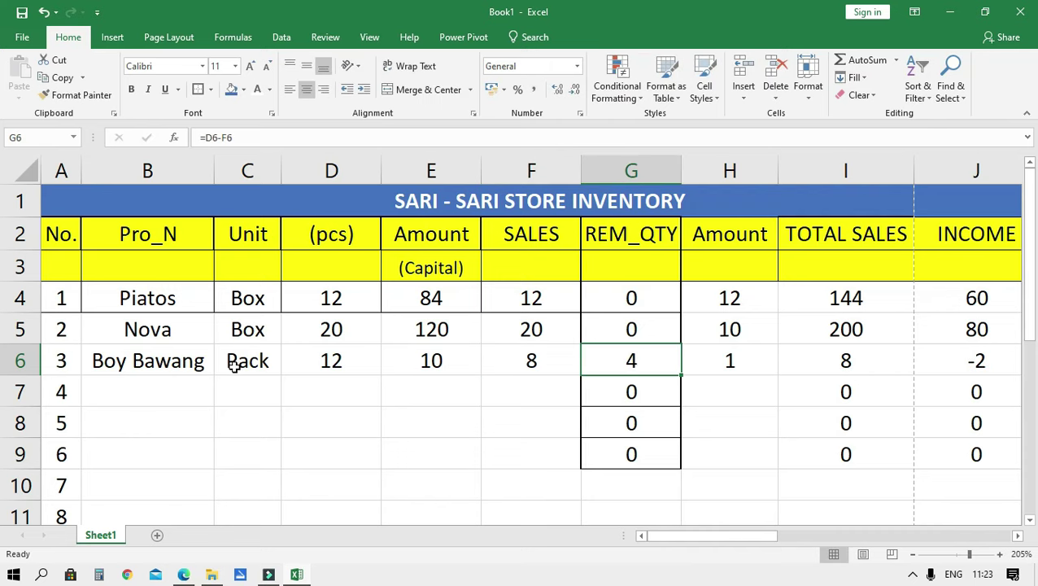
{"action": "key", "text": "Right"}
{"action": "key", "text": "Right"}
{"action": "key", "text": "Right"}
{"action": "key", "text": "Left"}
{"action": "key", "text": "Left"}
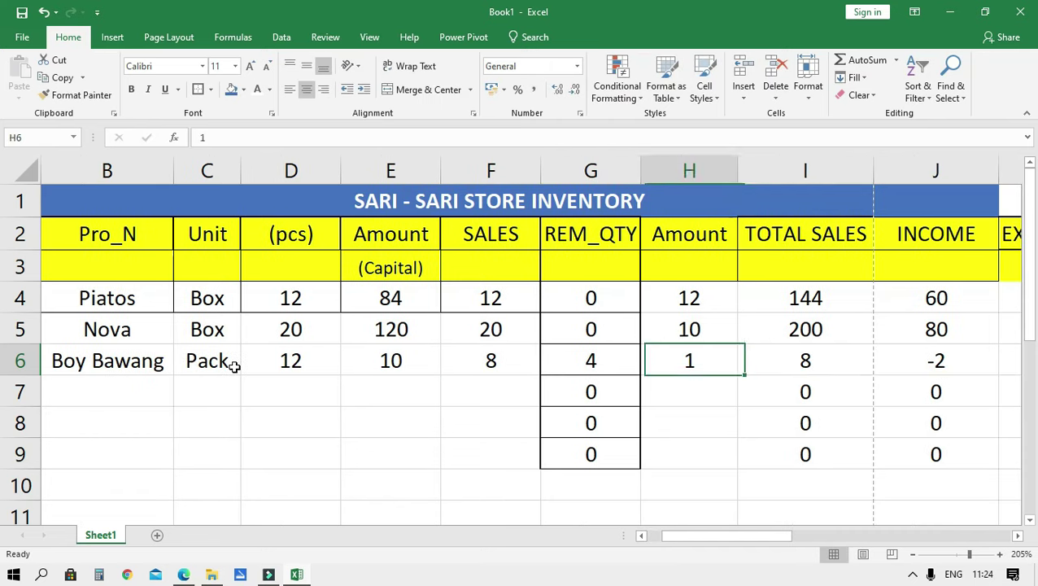
{"action": "key", "text": "Left"}
{"action": "key", "text": "Left"}
{"action": "key", "text": "Right"}
{"action": "key", "text": "Up"}
{"action": "key", "text": "Down"}
{"action": "key", "text": "Down"}
{"action": "key", "text": "Up"}
{"action": "key", "text": "Down"}
{"action": "key", "text": "Up"}
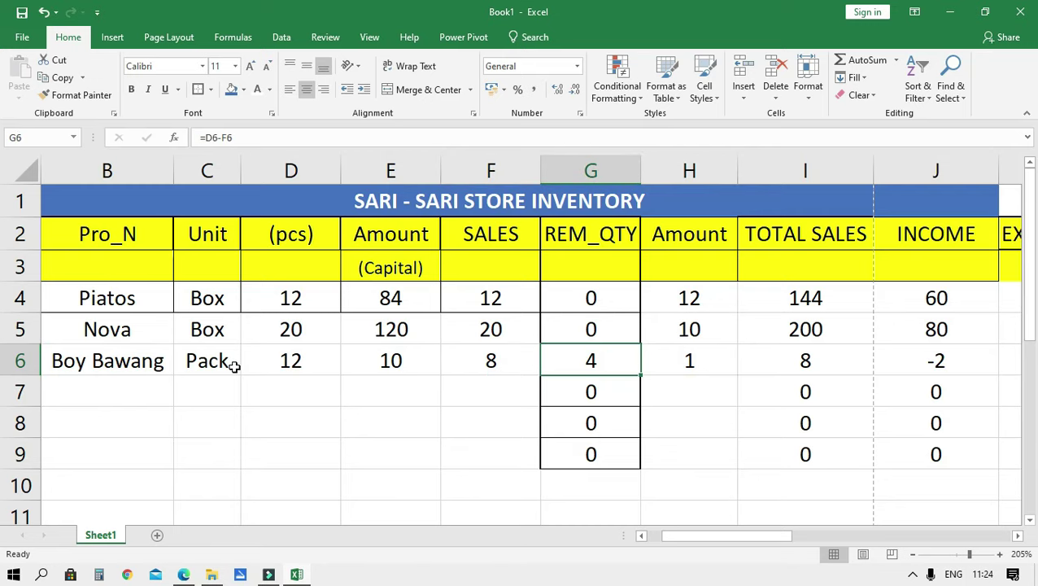
{"action": "key", "text": "Right"}
{"action": "key", "text": "Right"}
{"action": "key", "text": "Right"}
{"action": "key", "text": "Right"}
{"action": "key", "text": "Left"}
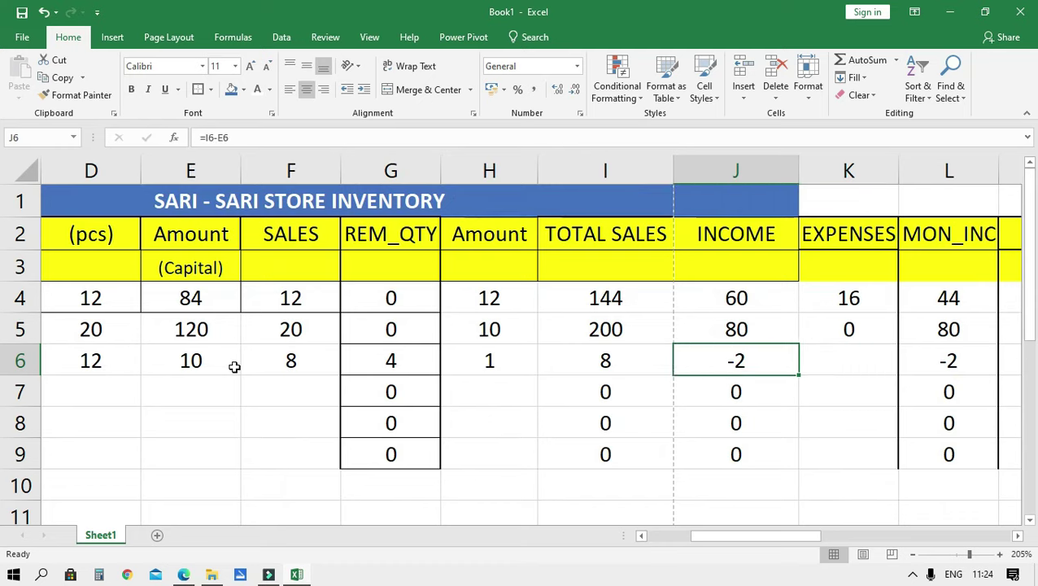
{"action": "key", "text": "Left"}
{"action": "key", "text": "Left"}
{"action": "key", "text": "Left"}
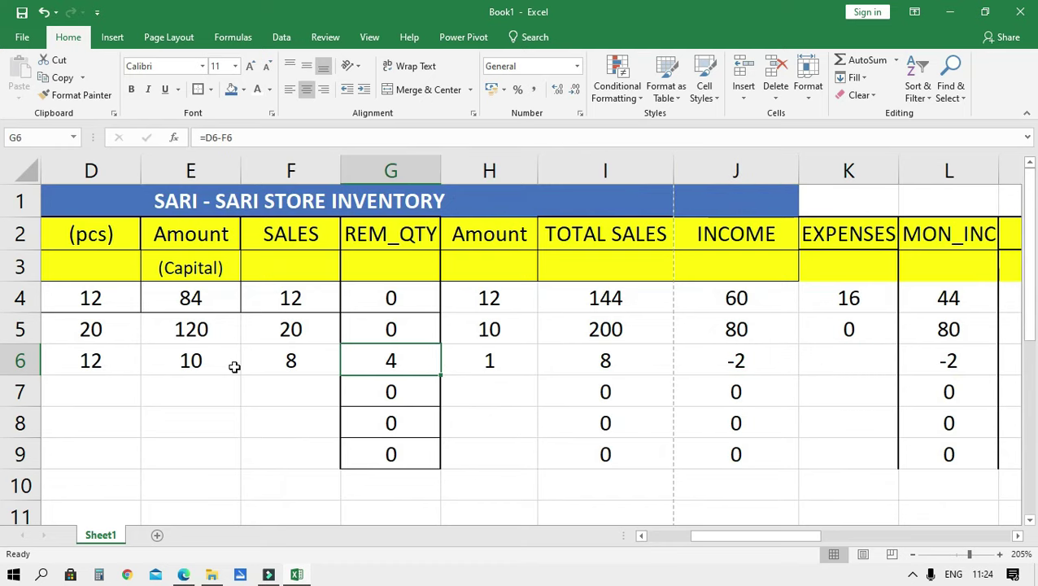
{"action": "key", "text": "Right"}
{"action": "key", "text": "Right"}
{"action": "key", "text": "Right"}
{"action": "key", "text": "Right"}
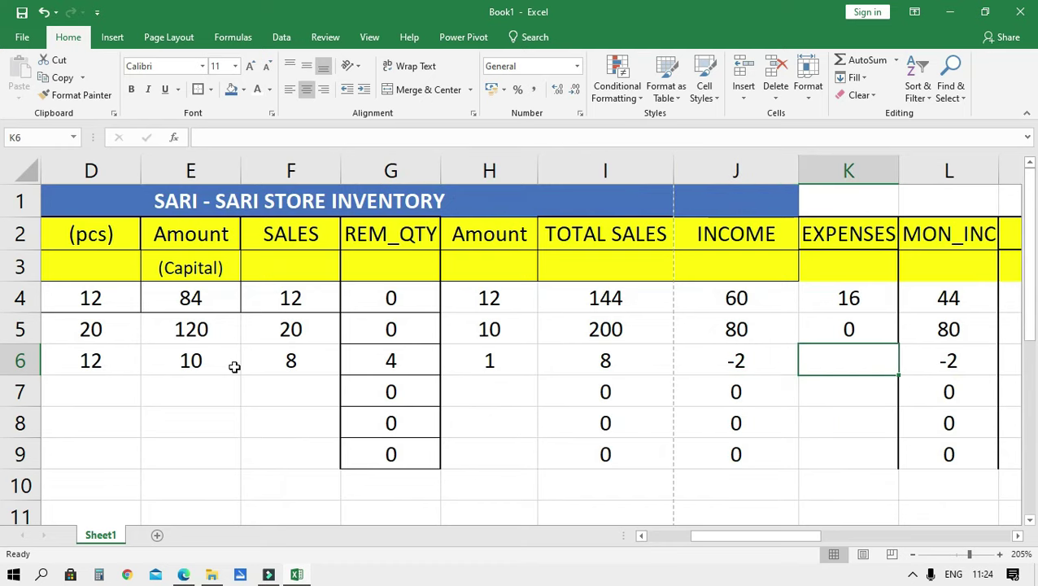
{"action": "key", "text": "Right"}
{"action": "key", "text": "Right"}
{"action": "key", "text": "Right"}
{"action": "key", "text": "Left"}
{"action": "key", "text": "Left"}
{"action": "key", "text": "Right"}
{"action": "key", "text": "Left"}
{"action": "key", "text": "Right"}
{"action": "key", "text": "Left"}
{"action": "key", "text": "Left"}
{"action": "key", "text": "Left"}
{"action": "key", "text": "Left"}
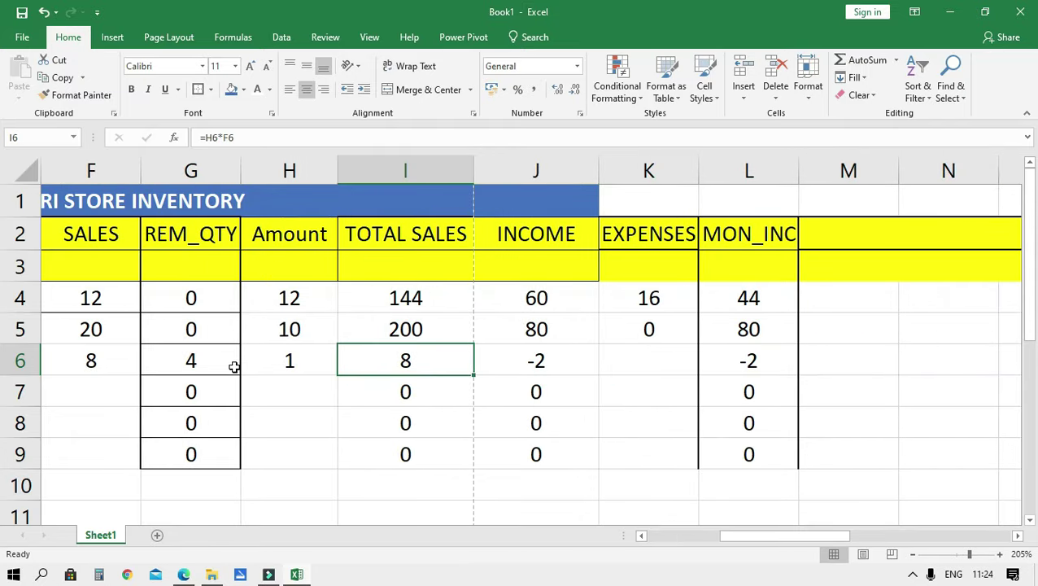
Enter 0 as Boy Bawang's expenses in K6 and type 12 into its SALES cell.
{"action": "key", "text": "Right"}
{"action": "key", "text": "Right"}
{"action": "type", "text": "0"}
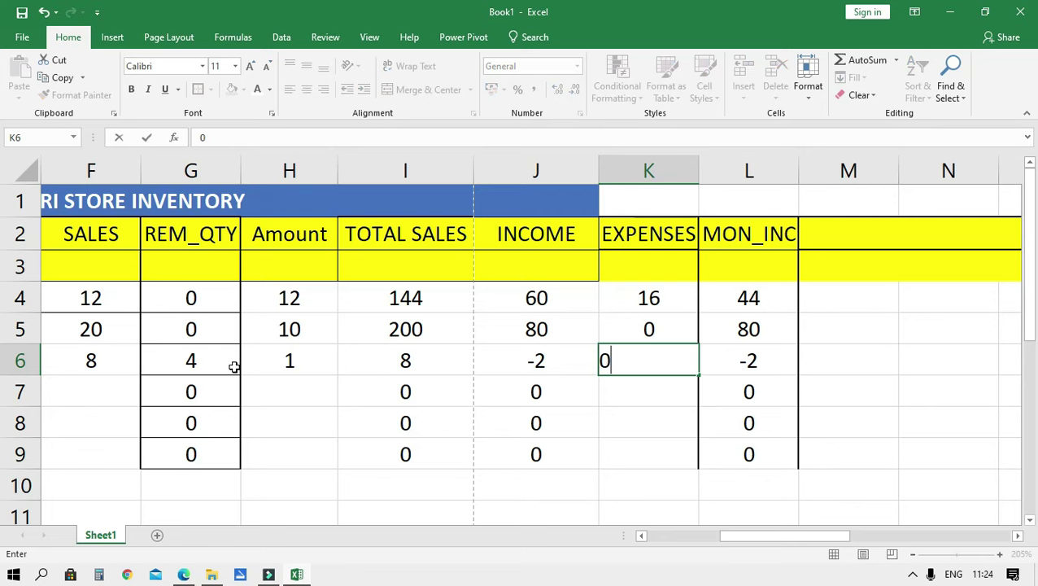
{"action": "key", "text": "Left"}
{"action": "key", "text": "Left"}
{"action": "key", "text": "Left"}
{"action": "key", "text": "Left"}
{"action": "key", "text": "Left"}
{"action": "key", "text": "Left"}
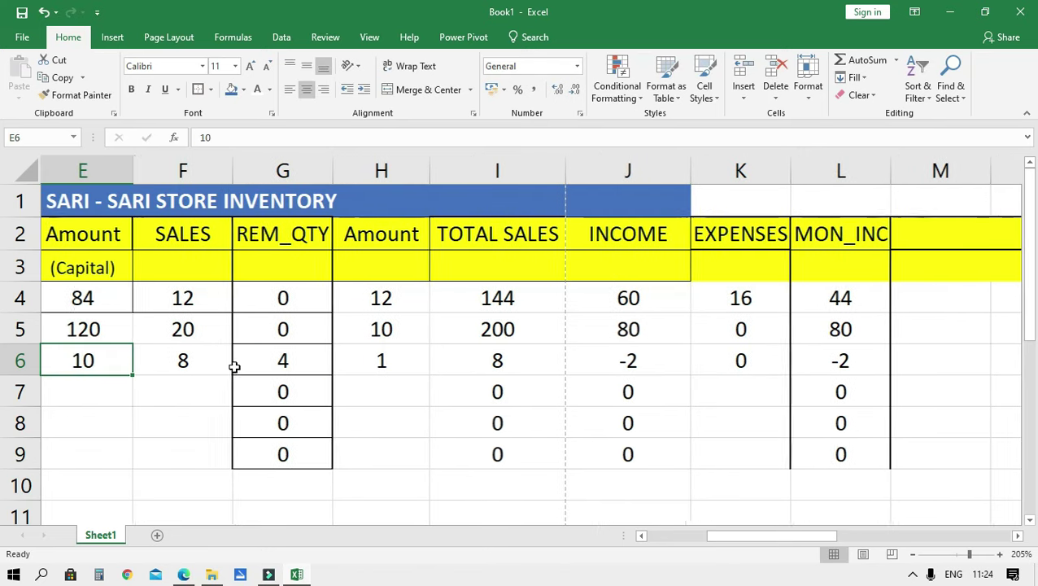
{"action": "key", "text": "Left"}
{"action": "key", "text": "Left"}
{"action": "key", "text": "Left"}
{"action": "key", "text": "Left"}
{"action": "key", "text": "Right"}
{"action": "key", "text": "Right"}
{"action": "key", "text": "Right"}
{"action": "key", "text": "Right"}
{"action": "key", "text": "Right"}
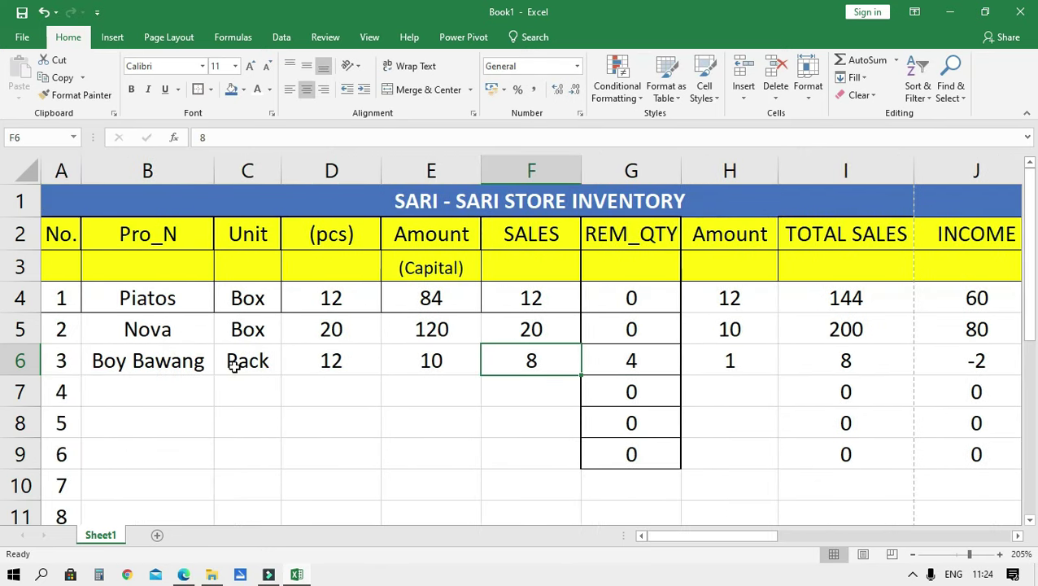
{"action": "key", "text": "Down"}
{"action": "key", "text": "Up"}
{"action": "type", "text": "12"}
{"action": "key", "text": "Return"}
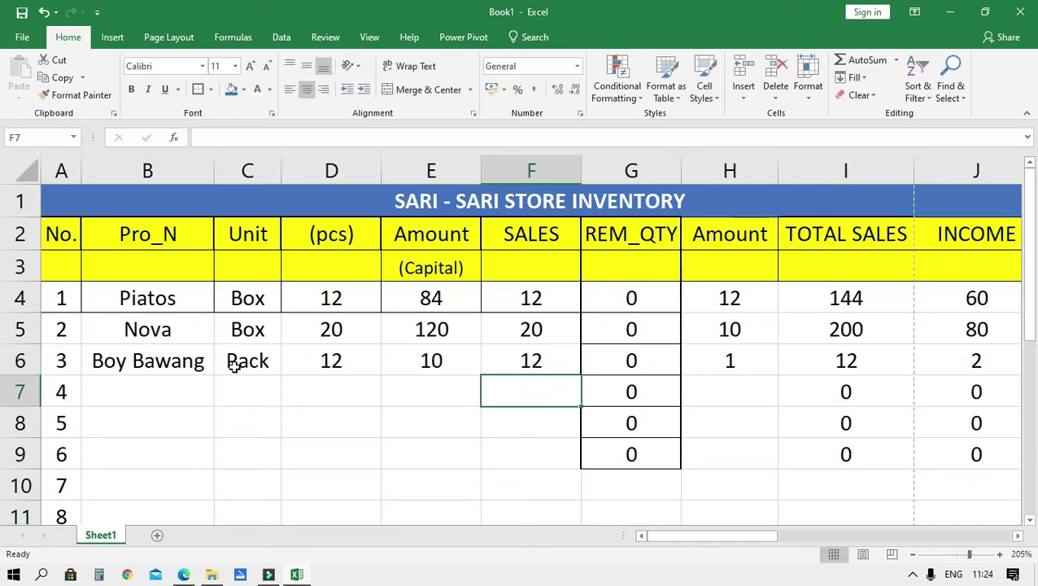
{"action": "key", "text": "Up"}
{"action": "key", "text": "Right"}
{"action": "key", "text": "Right"}
{"action": "key", "text": "Right"}
{"action": "key", "text": "Right"}
{"action": "key", "text": "Right"}
{"action": "key", "text": "Left"}
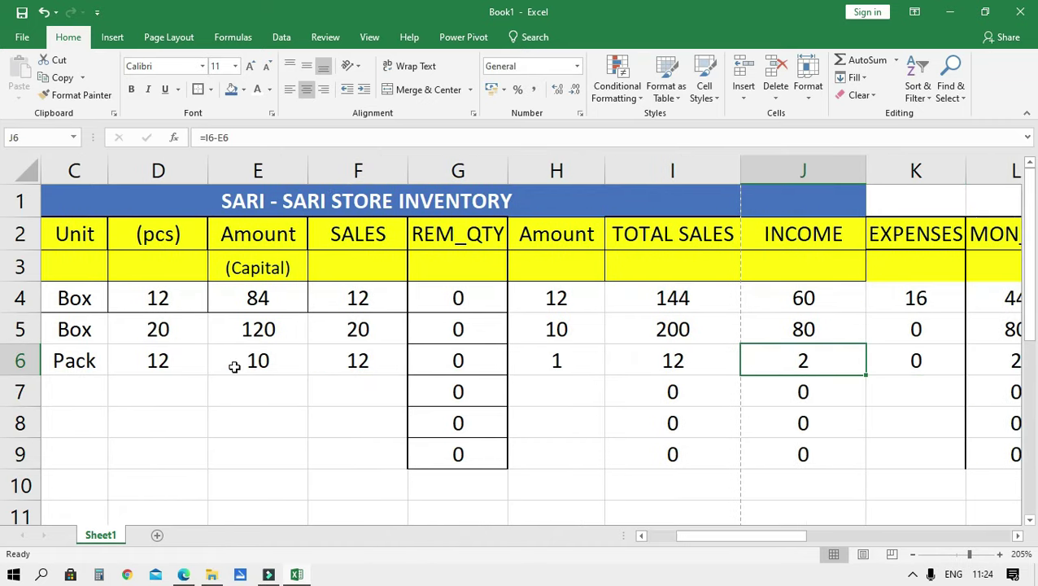
{"action": "key", "text": "Right"}
{"action": "key", "text": "Right"}
{"action": "key", "text": "Left"}
{"action": "key", "text": "Left"}
{"action": "key", "text": "Left"}
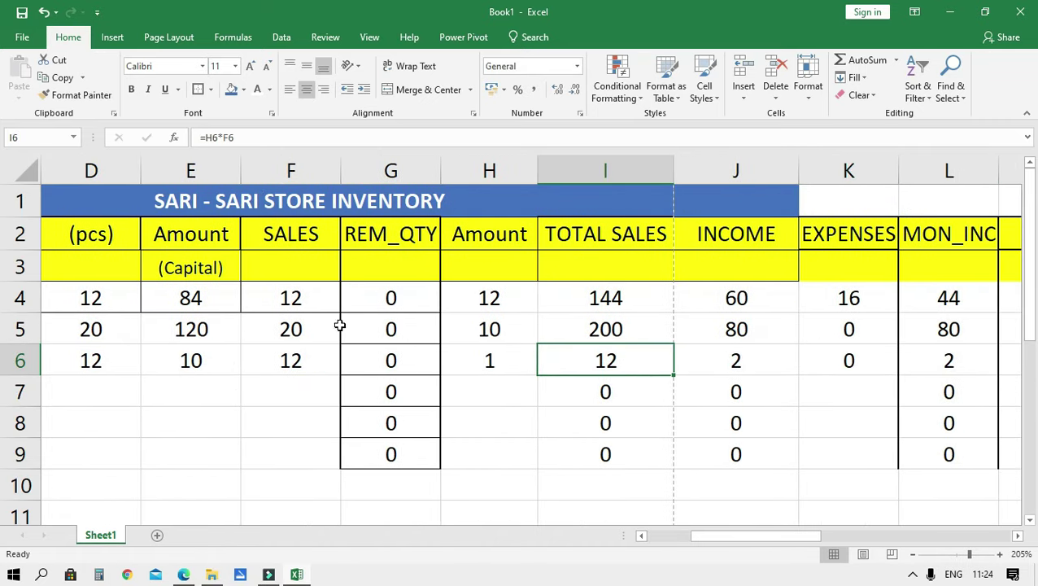
{"action": "left_click", "coordinate": [737, 540]}
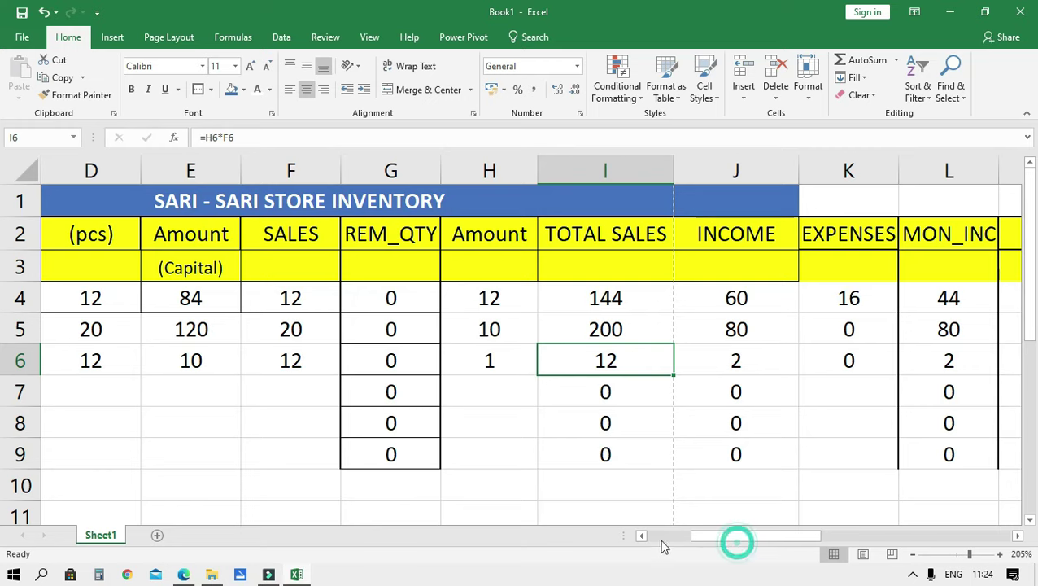
{"action": "left_click", "coordinate": [494, 307]}
{"action": "key", "text": "Down"}
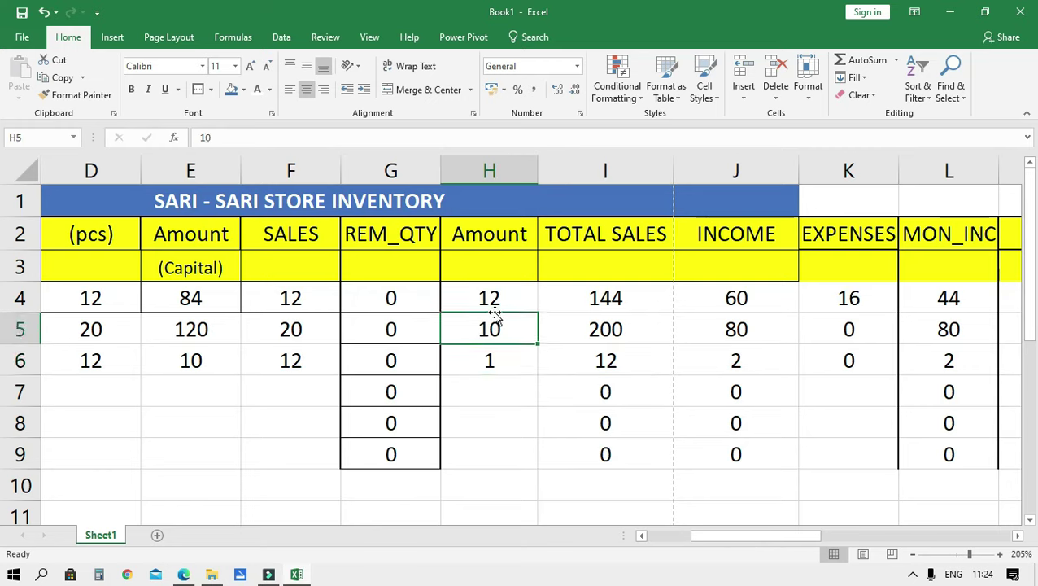
{"action": "key", "text": "Down"}
{"action": "key", "text": "Down"}
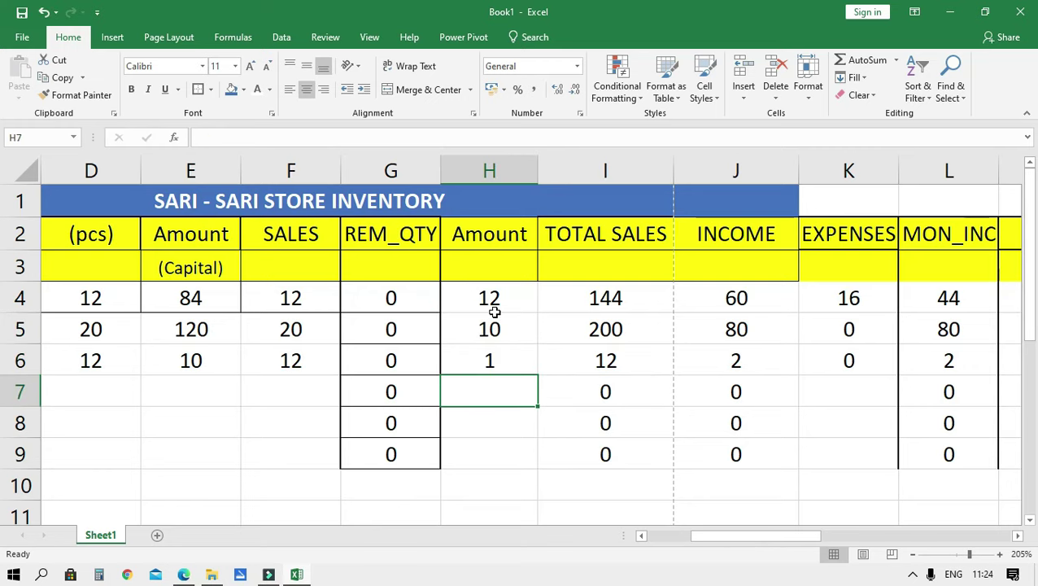
{"action": "key", "text": "Left"}
{"action": "key", "text": "Up"}
{"action": "key", "text": "Right"}
{"action": "key", "text": "Up"}
{"action": "key", "text": "Left"}
{"action": "key", "text": "Right"}
{"action": "key", "text": "Up"}
{"action": "key", "text": "Right"}
{"action": "key", "text": "Down"}
{"action": "key", "text": "Up"}
{"action": "key", "text": "Down"}
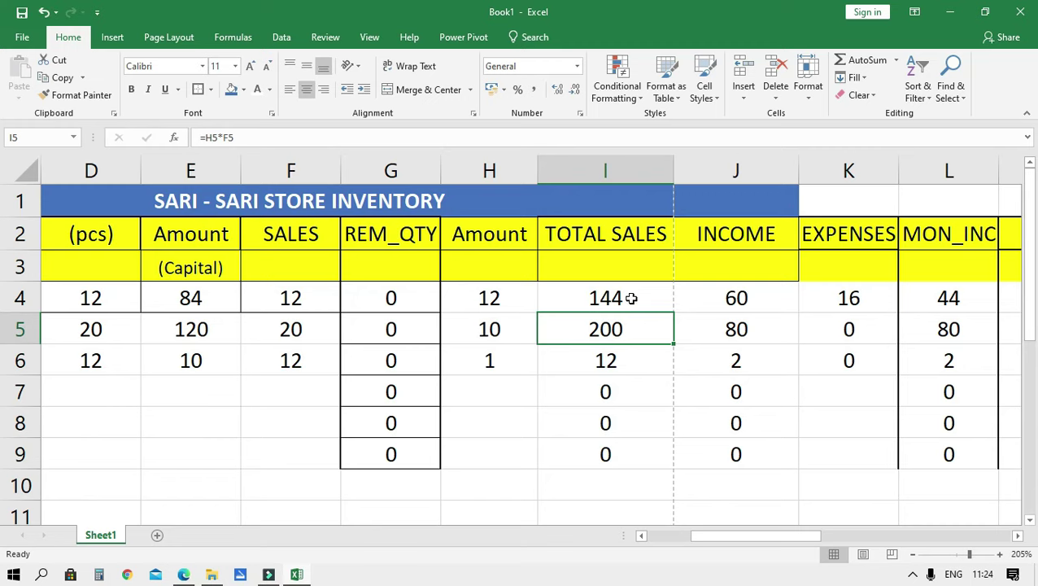
{"action": "key", "text": "Up"}
{"action": "key", "text": "Down"}
{"action": "key", "text": "Up"}
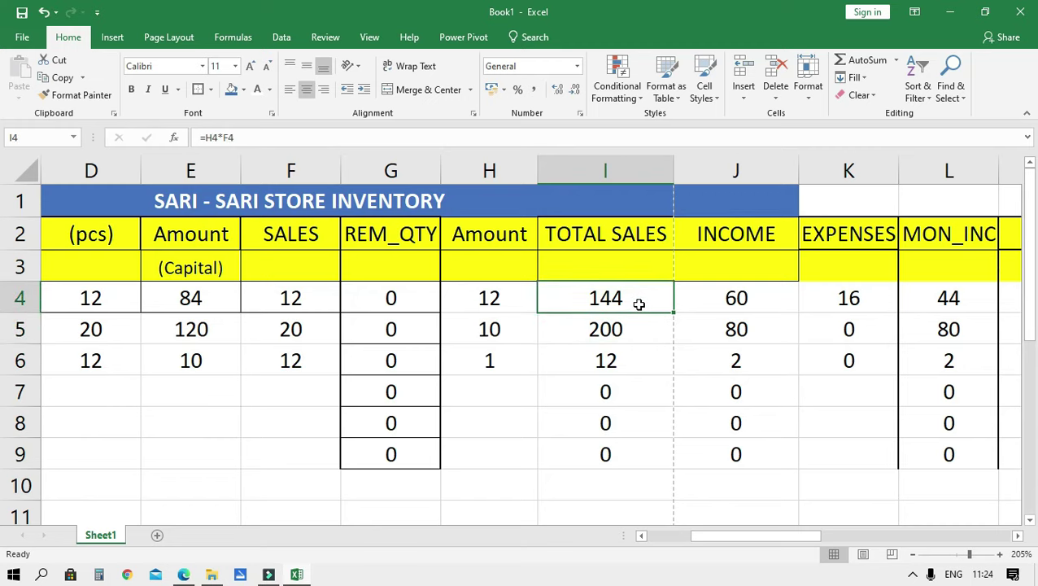
{"action": "key", "text": "Right"}
{"action": "key", "text": "Right"}
{"action": "key", "text": "Right"}
{"action": "key", "text": "Left"}
{"action": "key", "text": "Left"}
{"action": "key", "text": "Right"}
{"action": "key", "text": "Right"}
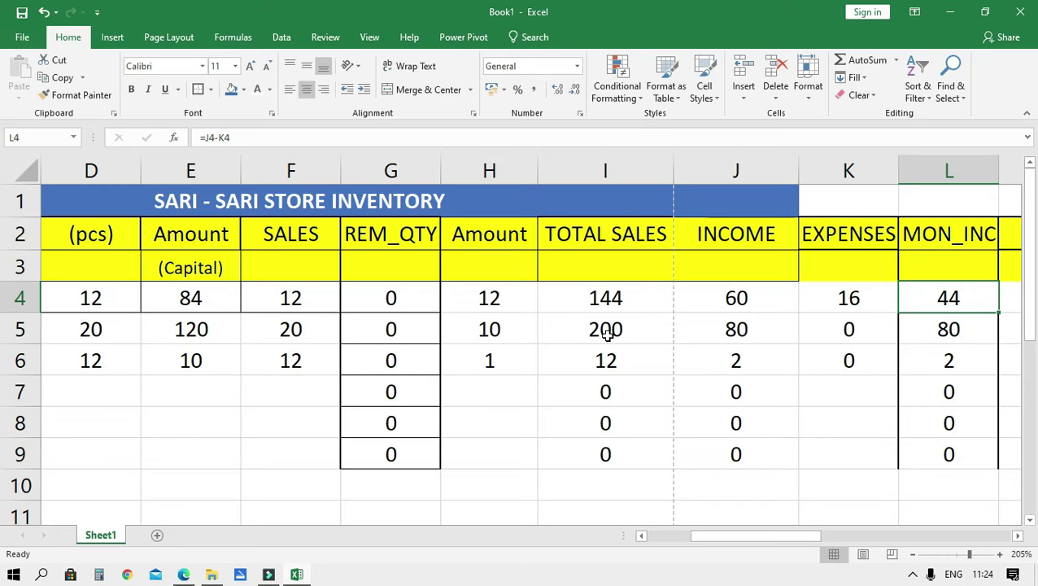
Scroll back to column B and select cells B10 through I10.
{"action": "scroll", "coordinate": [777, 535], "scroll_direction": "left", "scroll_amount": 2}
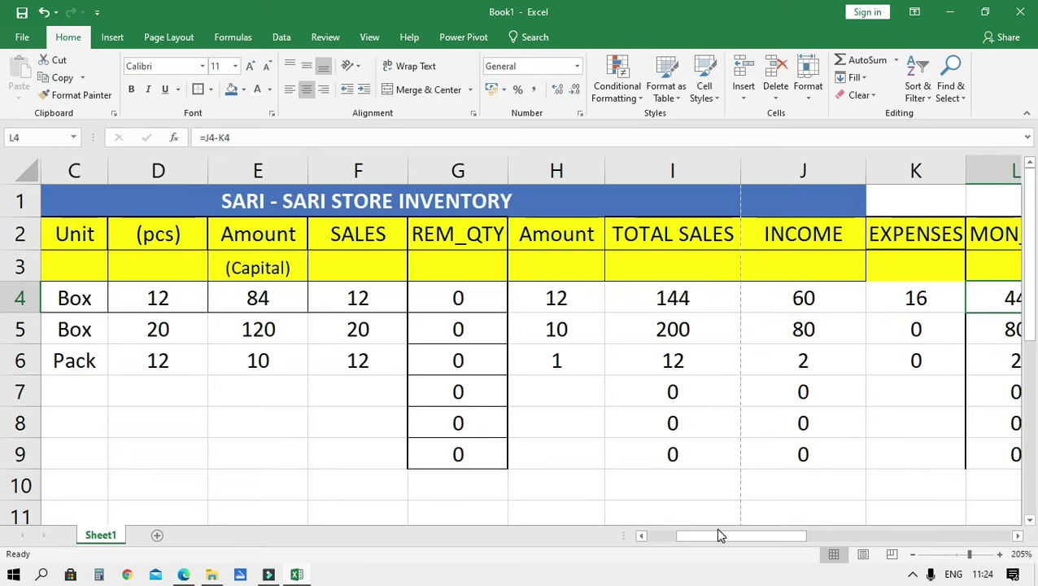
{"action": "mouse_move", "coordinate": [711, 535]}
{"action": "left_mouse_down"}
{"action": "mouse_move", "coordinate": [684, 531]}
{"action": "mouse_move", "coordinate": [804, 528]}
{"action": "mouse_move", "coordinate": [771, 534]}
{"action": "left_mouse_up"}
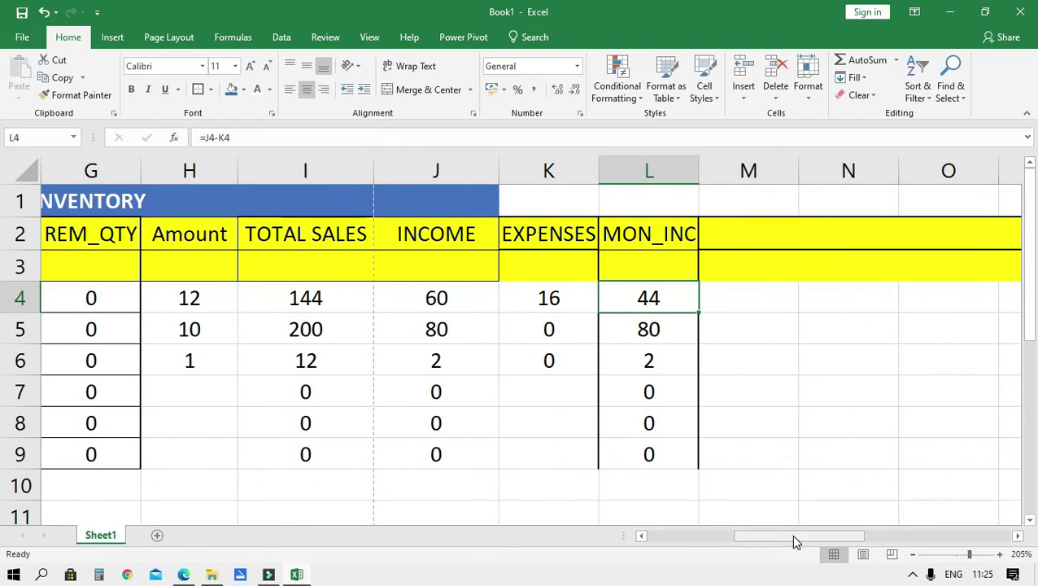
{"action": "left_click_drag", "start_coordinate": [793, 536], "coordinate": [725, 535]}
{"action": "scroll", "coordinate": [341, 445], "scroll_direction": "down", "scroll_amount": 3}
{"action": "scroll", "coordinate": [384, 445], "scroll_direction": "up", "scroll_amount": 3}
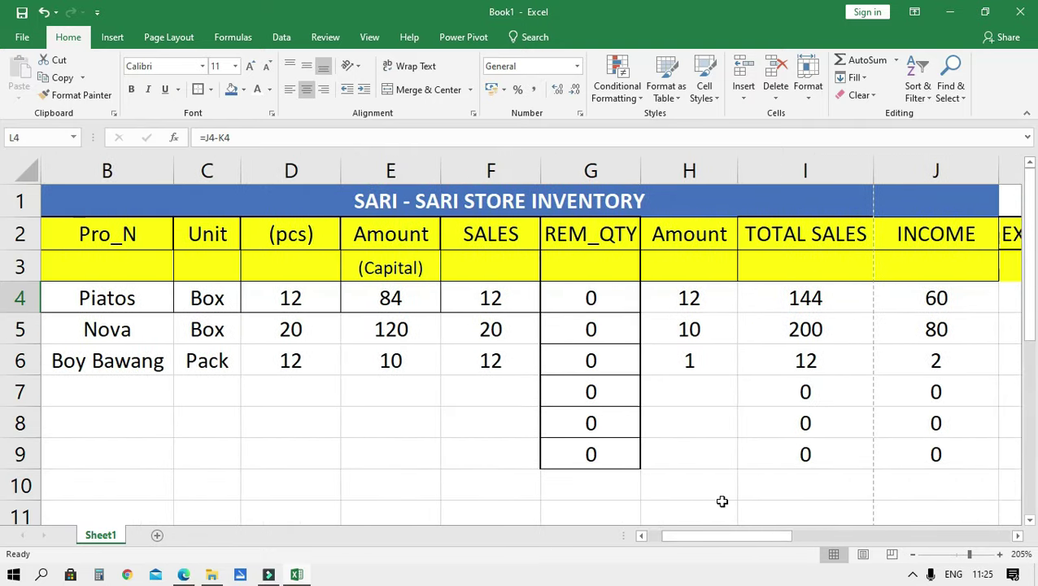
{"action": "left_click", "coordinate": [723, 535]}
{"action": "scroll", "coordinate": [704, 521], "scroll_direction": "down", "scroll_amount": 1}
{"action": "scroll", "coordinate": [704, 522], "scroll_direction": "up", "scroll_amount": 1}
{"action": "mouse_move", "coordinate": [113, 485]}
{"action": "left_mouse_down"}
{"action": "mouse_move", "coordinate": [717, 495]}
{"action": "mouse_move", "coordinate": [569, 488]}
{"action": "mouse_move", "coordinate": [807, 480]}
{"action": "mouse_move", "coordinate": [665, 484]}
{"action": "mouse_move", "coordinate": [798, 483]}
{"action": "left_mouse_up"}
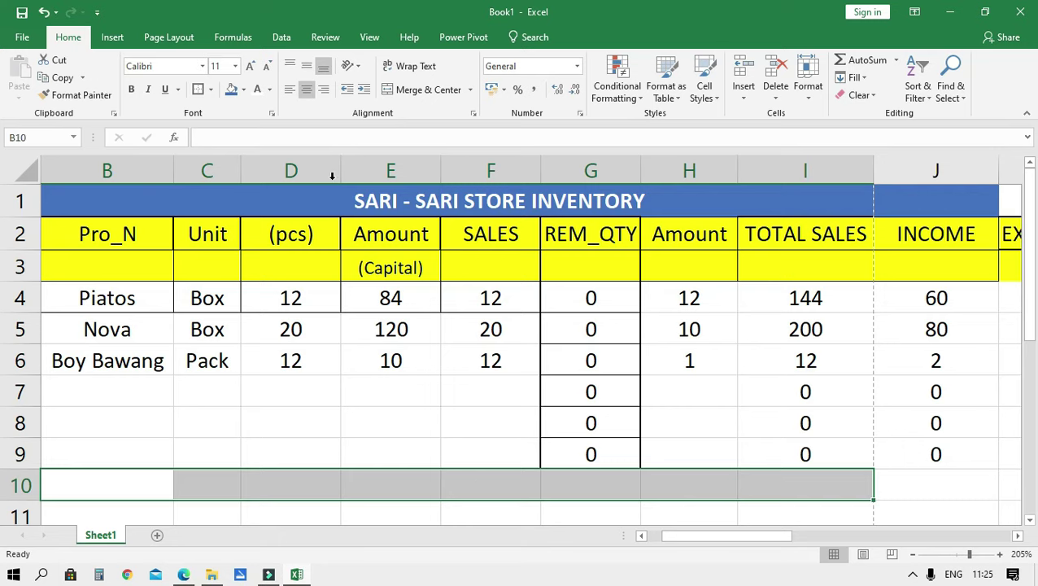
Merge B10:I10 into a right-aligned cell labelled TOTAL.
{"action": "left_click", "coordinate": [429, 90]}
{"action": "type", "text": "toa"}
{"action": "key", "text": "BackSpace"}
{"action": "key", "text": "BackSpace"}
{"action": "key", "text": "BackSpace"}
{"action": "type", "text": "TOTAL"}
{"action": "key", "text": "Return"}
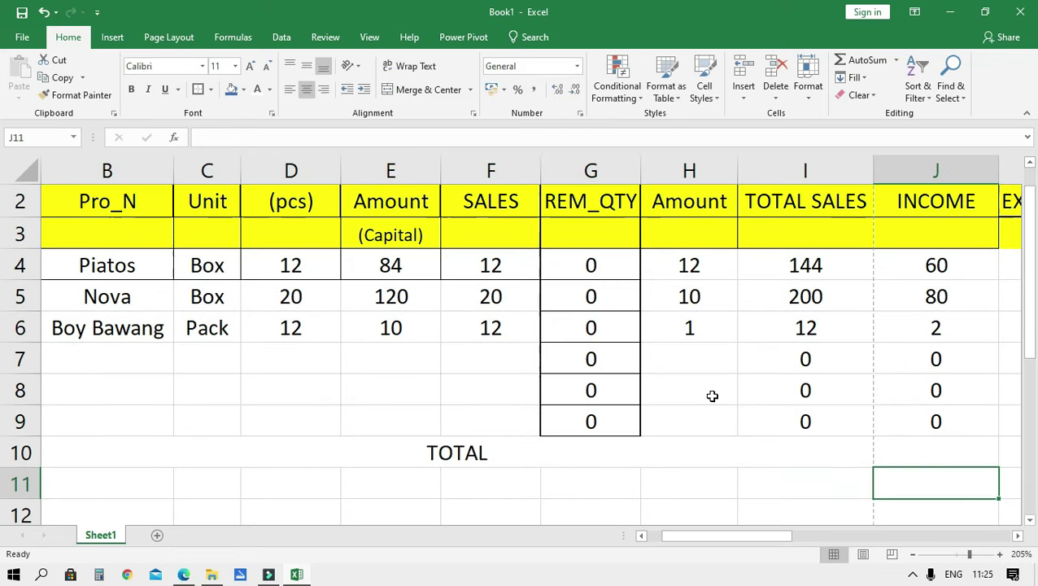
{"action": "key", "text": "Up"}
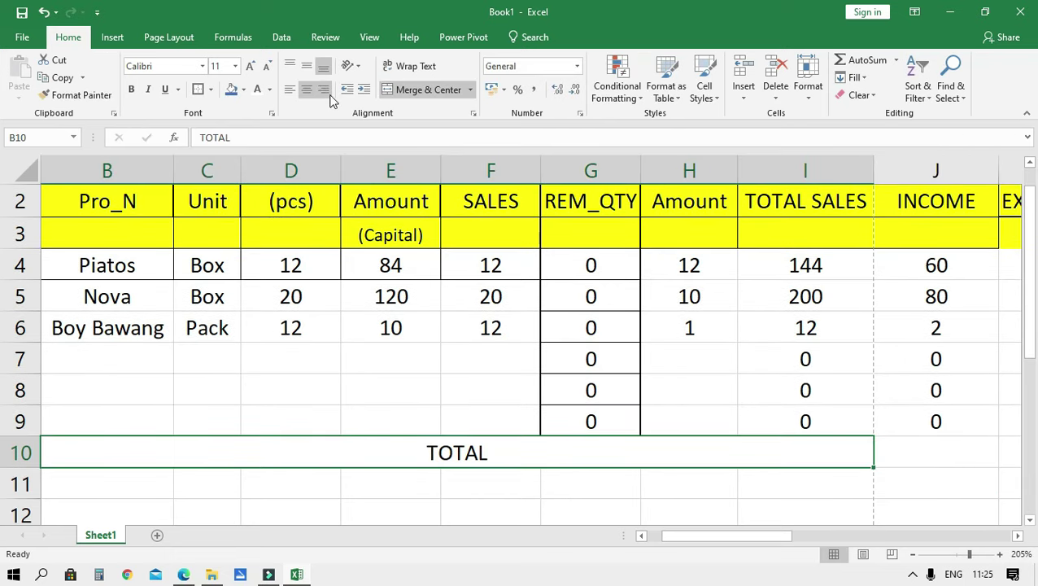
{"action": "left_click", "coordinate": [323, 90]}
AutoSum the INCOME column to 142 and the EXPENSES column to 16 in row 10.
{"action": "mouse_move", "coordinate": [749, 537]}
{"action": "left_mouse_down"}
{"action": "mouse_move", "coordinate": [854, 540]}
{"action": "mouse_move", "coordinate": [781, 538]}
{"action": "left_mouse_up"}
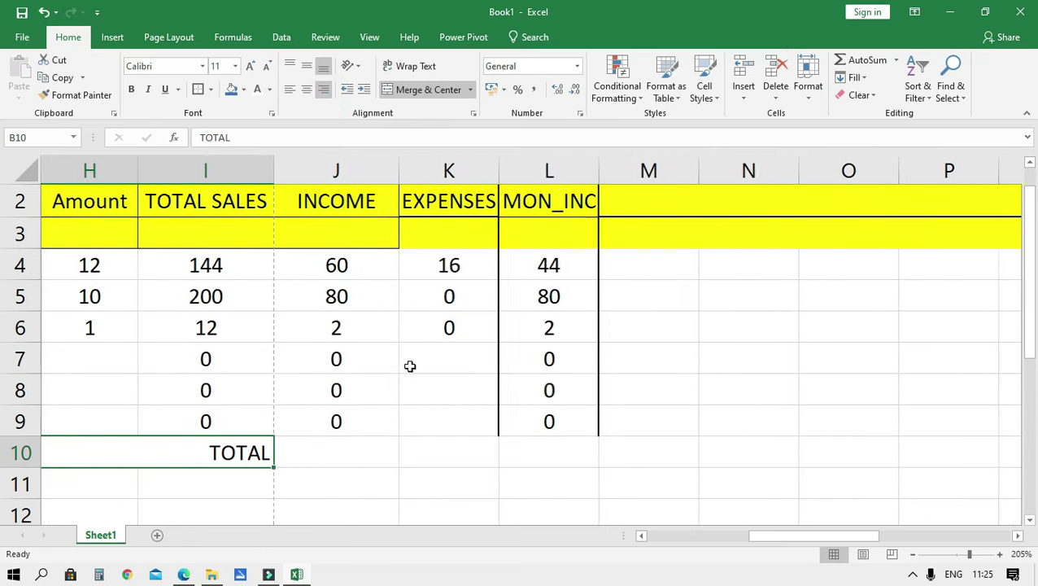
{"action": "left_click_drag", "start_coordinate": [337, 273], "coordinate": [331, 452]}
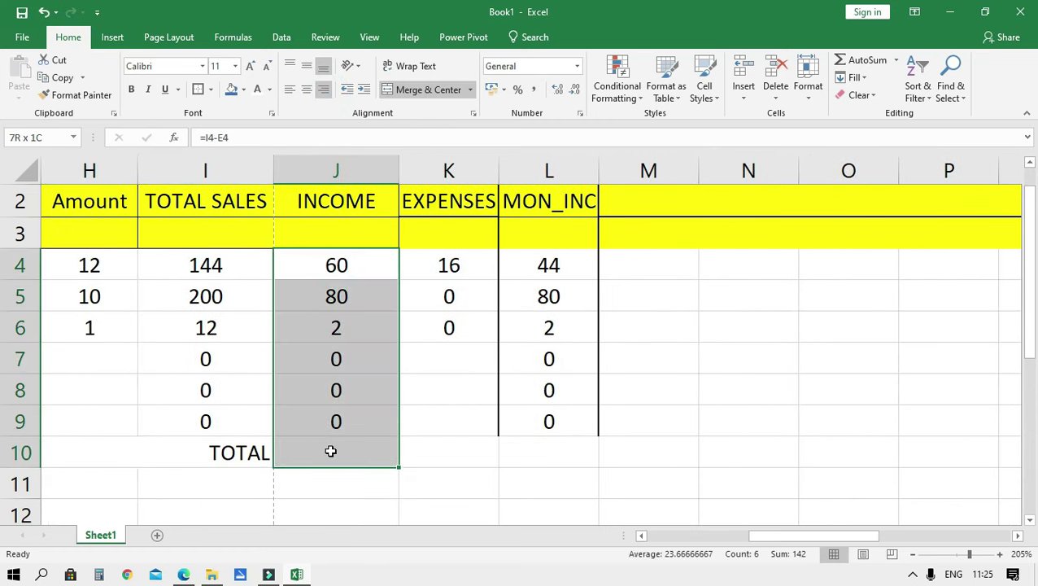
{"action": "left_click", "coordinate": [859, 60]}
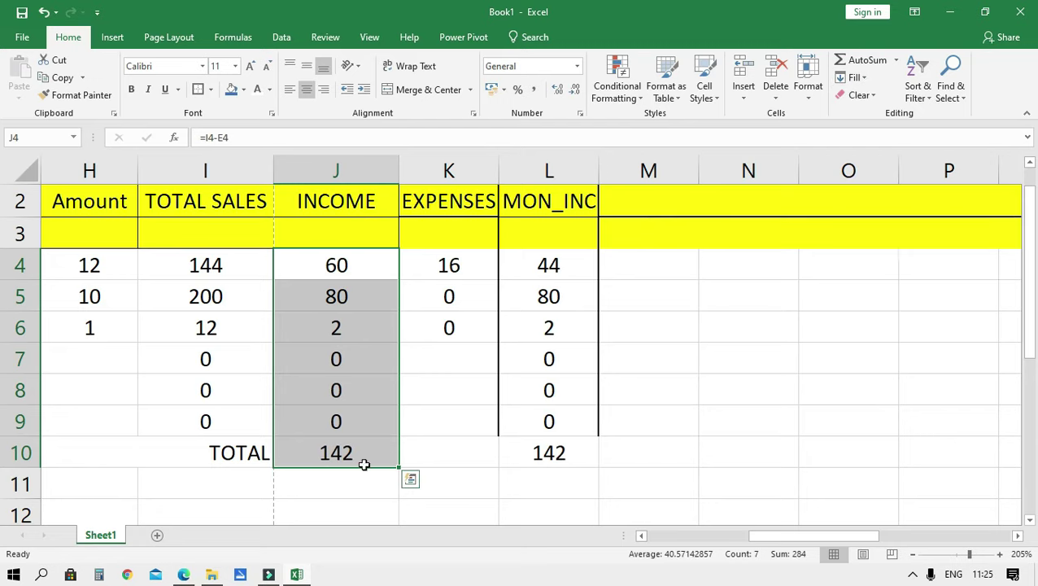
{"action": "left_click_drag", "start_coordinate": [822, 537], "coordinate": [808, 537]}
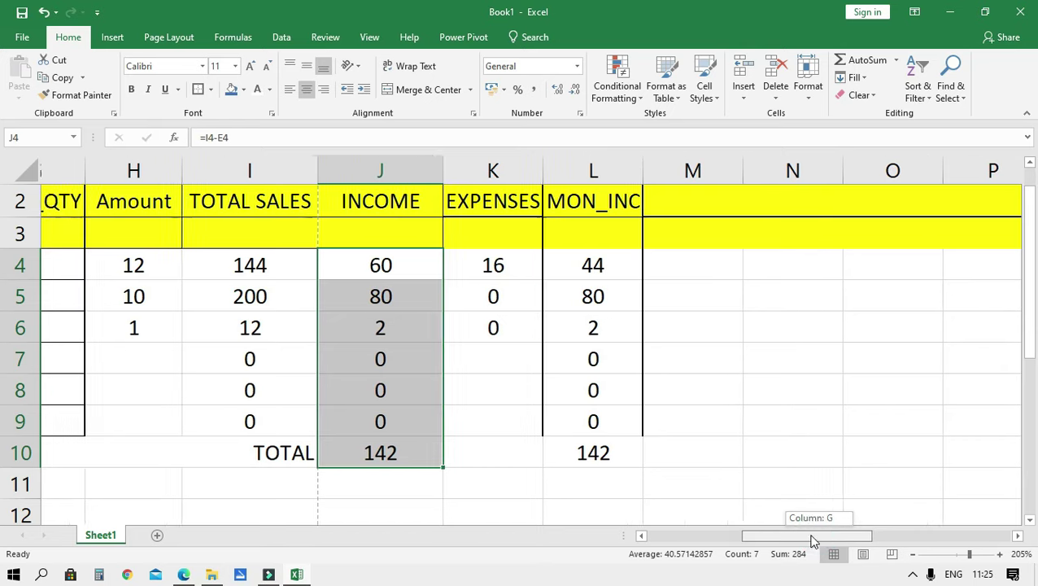
{"action": "left_click_drag", "start_coordinate": [579, 270], "coordinate": [528, 449]}
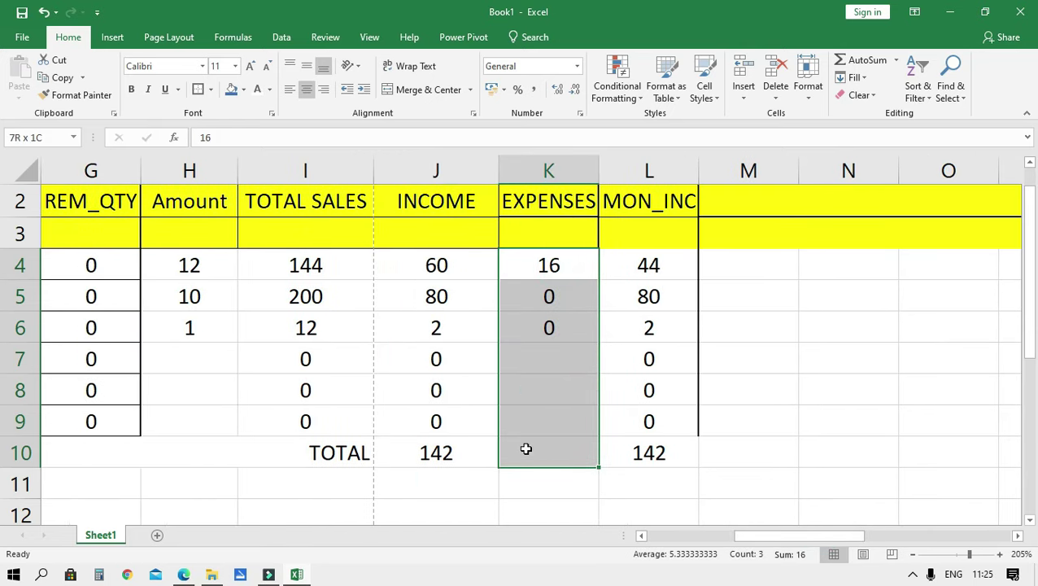
{"action": "left_click", "coordinate": [851, 65]}
{"action": "left_click_drag", "start_coordinate": [524, 271], "coordinate": [529, 449]}
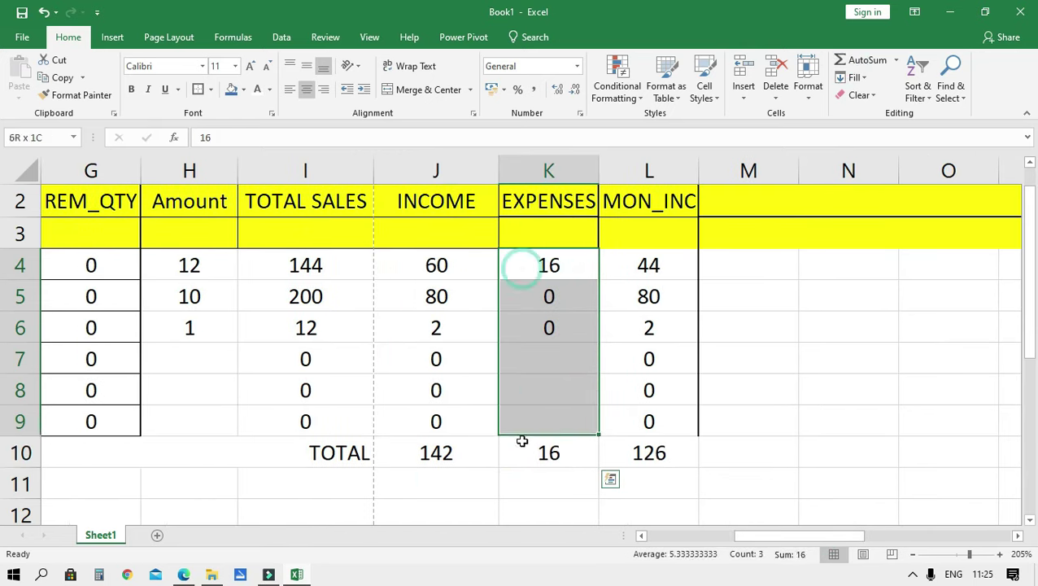
Fill the EXPENSES cells K4:K10 with standard Red.
{"action": "left_click", "coordinate": [243, 89]}
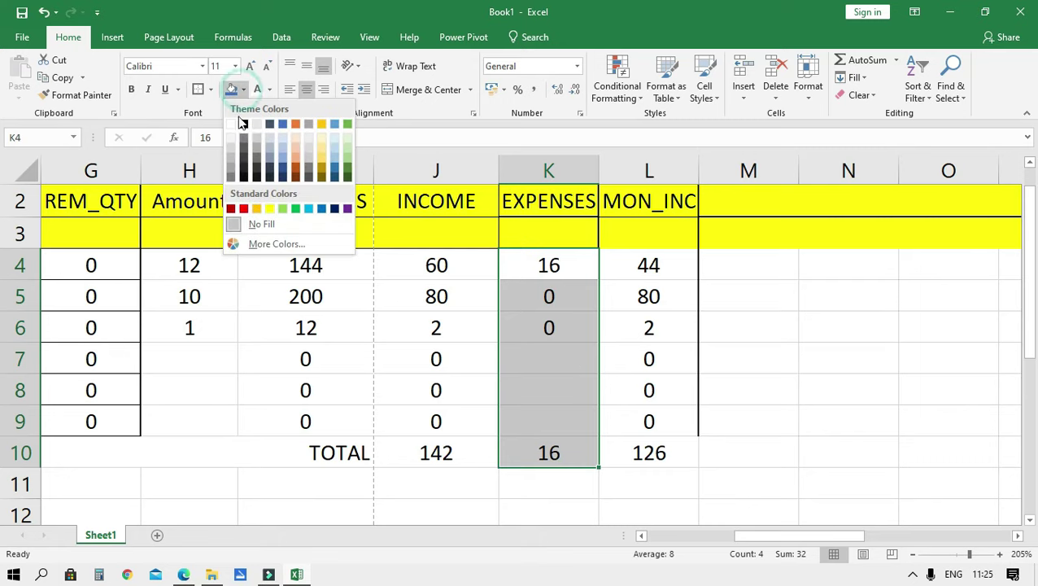
{"action": "left_click", "coordinate": [244, 208]}
{"action": "left_click", "coordinate": [769, 421]}
{"action": "left_click_drag", "start_coordinate": [846, 535], "coordinate": [819, 551]}
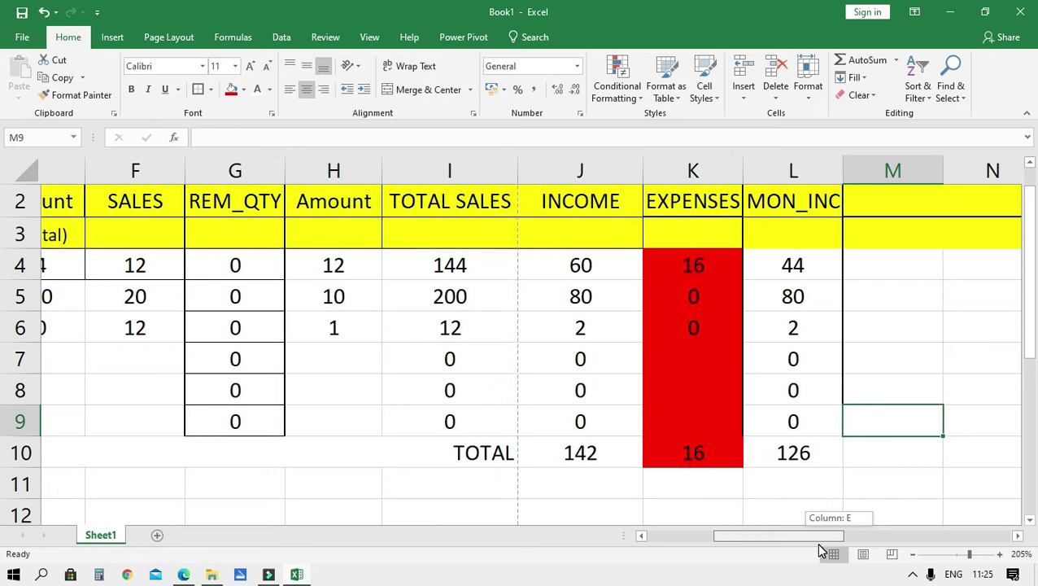
{"action": "left_click_drag", "start_coordinate": [819, 551], "coordinate": [825, 547]}
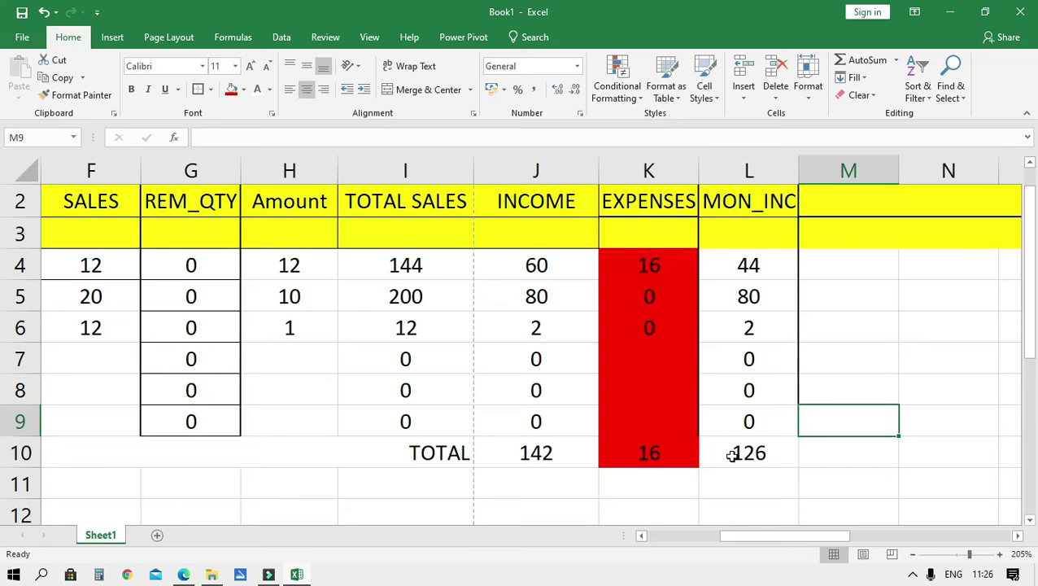
Scroll around the inventory table to review the three products and the 142 income total.
{"action": "left_click_drag", "start_coordinate": [754, 536], "coordinate": [602, 524]}
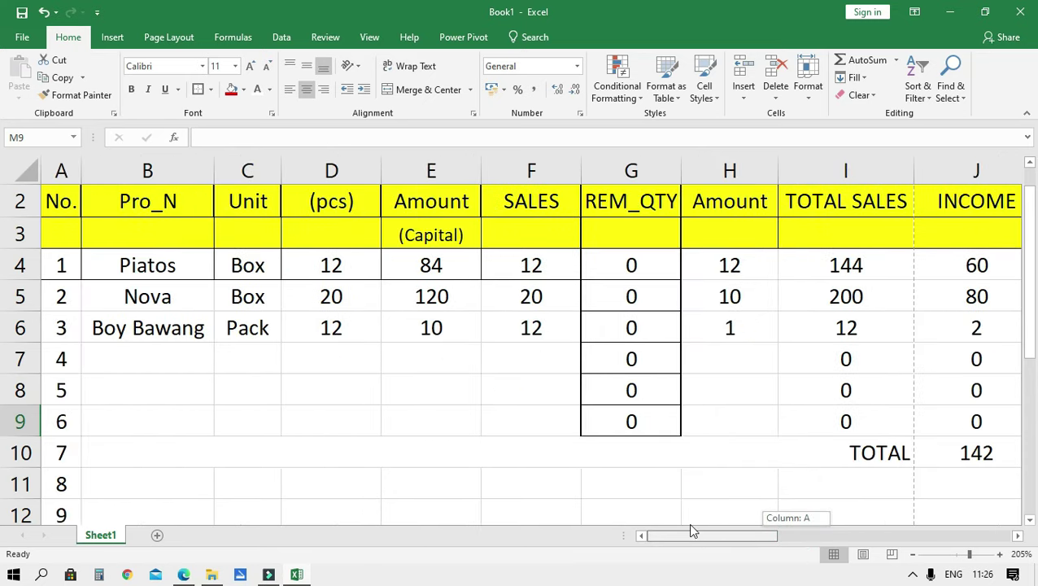
{"action": "left_click_drag", "start_coordinate": [640, 488], "coordinate": [730, 533]}
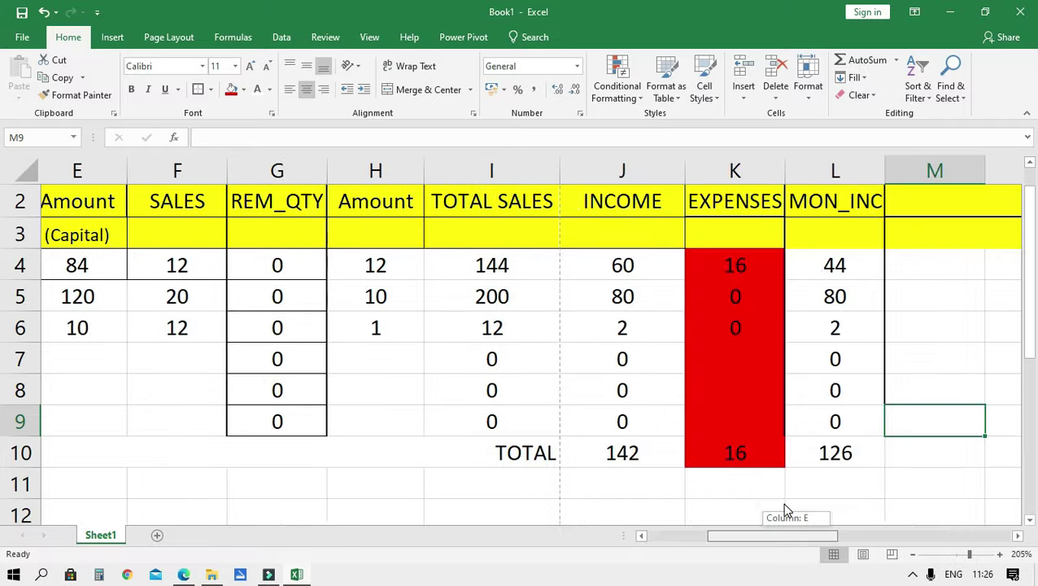
{"action": "scroll", "coordinate": [701, 490], "scroll_direction": "up", "scroll_amount": 1}
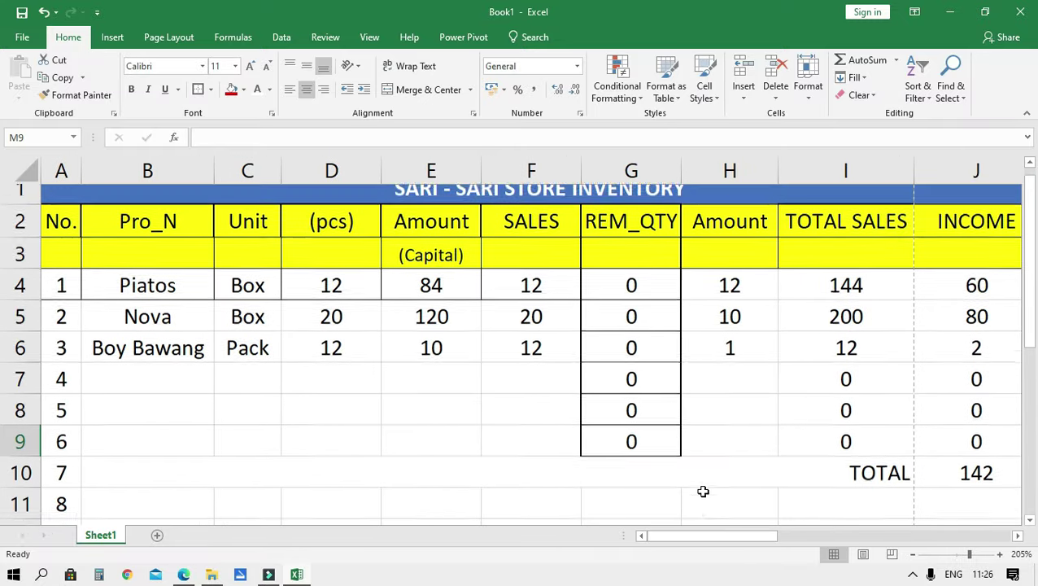
{"action": "scroll", "coordinate": [647, 437], "scroll_direction": "down", "scroll_amount": 1}
{"action": "scroll", "coordinate": [697, 407], "scroll_direction": "up", "scroll_amount": 1}
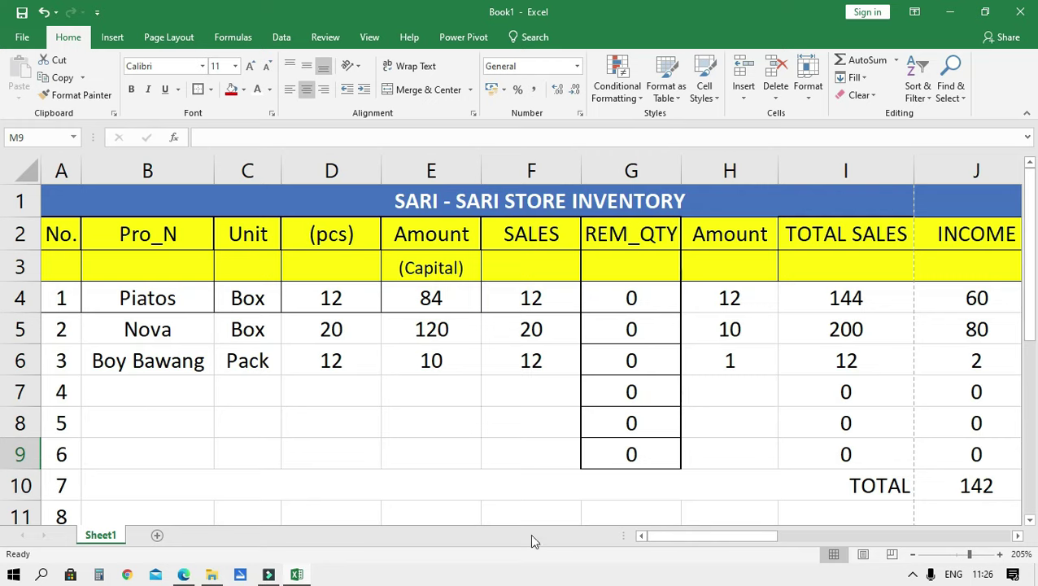
{"action": "left_click_drag", "start_coordinate": [688, 537], "coordinate": [682, 547]}
{"action": "scroll", "coordinate": [588, 488], "scroll_direction": "down", "scroll_amount": 2}
{"action": "scroll", "coordinate": [588, 488], "scroll_direction": "up", "scroll_amount": 2}
{"action": "scroll", "coordinate": [538, 416], "scroll_direction": "down", "scroll_amount": 1}
{"action": "scroll", "coordinate": [538, 415], "scroll_direction": "up", "scroll_amount": 1}
{"action": "scroll", "coordinate": [569, 415], "scroll_direction": "down", "scroll_amount": 1}
{"action": "scroll", "coordinate": [580, 415], "scroll_direction": "up", "scroll_amount": 1}
Rename the Sheet1 worksheet to MARCH.
{"action": "right_click", "coordinate": [94, 539]}
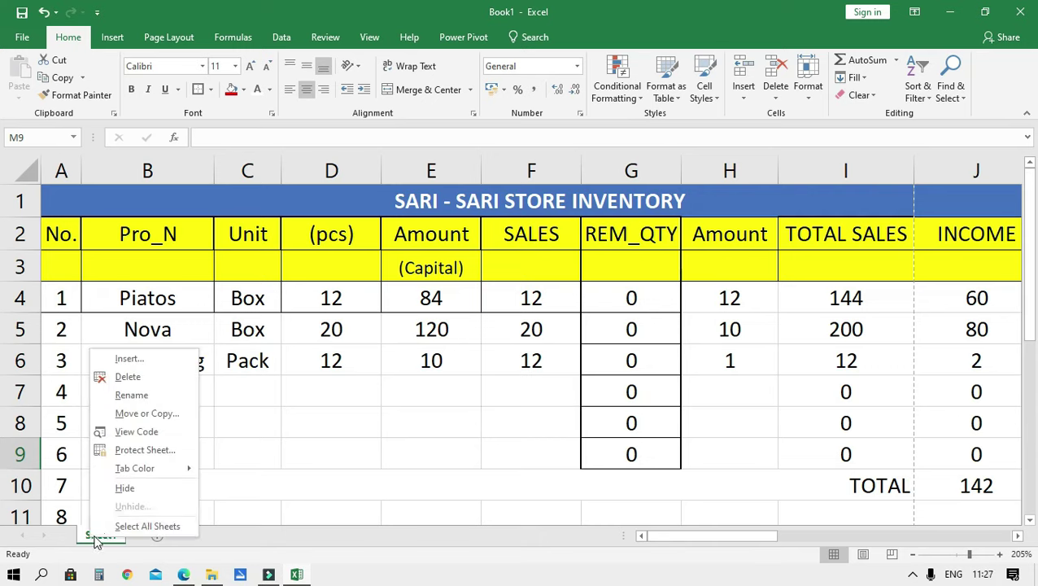
{"action": "left_click", "coordinate": [155, 395]}
{"action": "type", "text": "MARCH"}
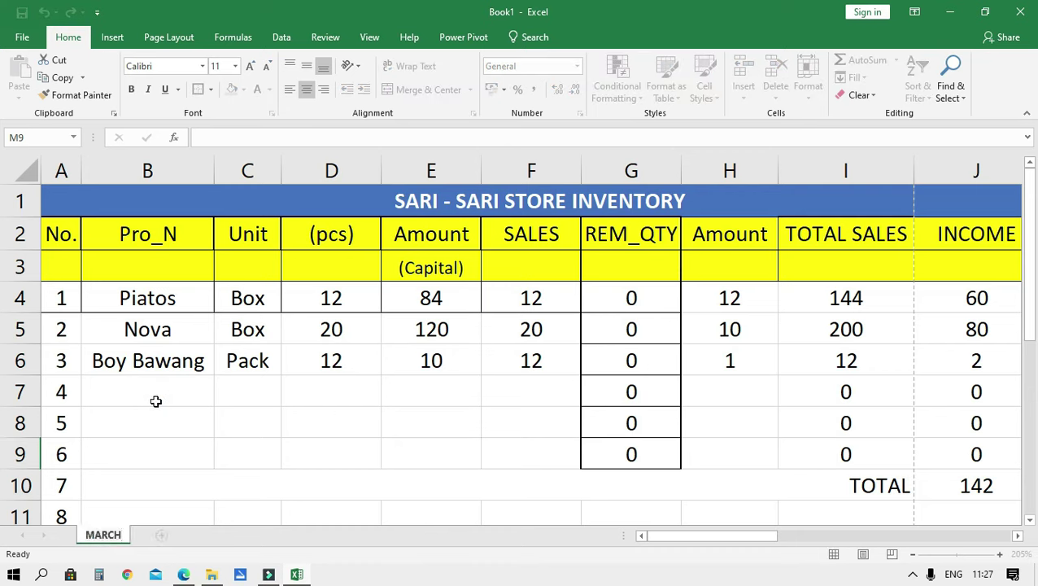
{"action": "left_click", "coordinate": [225, 463]}
Make a copy of the MARCH sheet using Move or Copy with Create a copy ticked.
{"action": "right_click", "coordinate": [120, 538]}
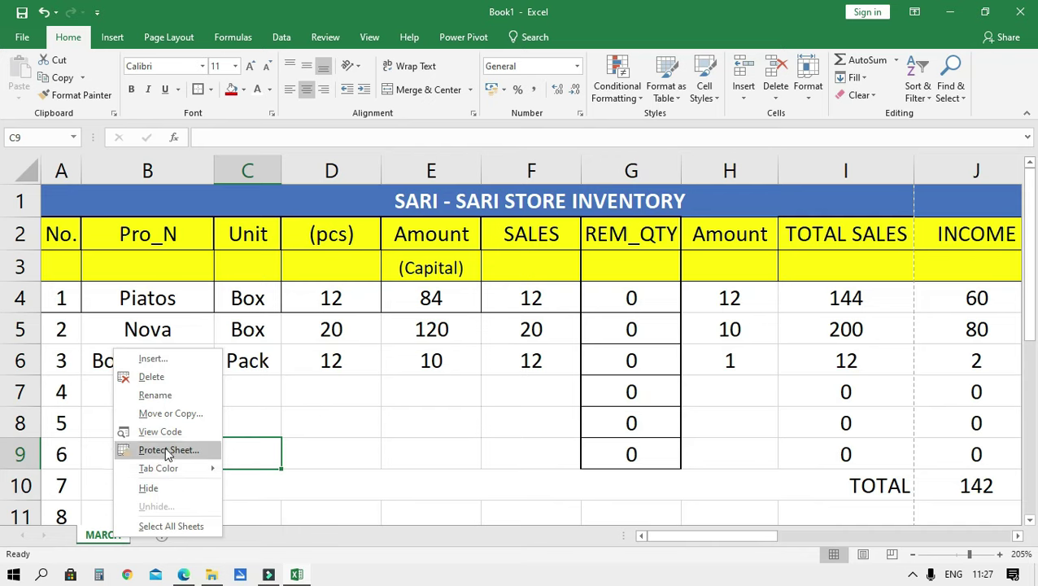
{"action": "left_click", "coordinate": [175, 413]}
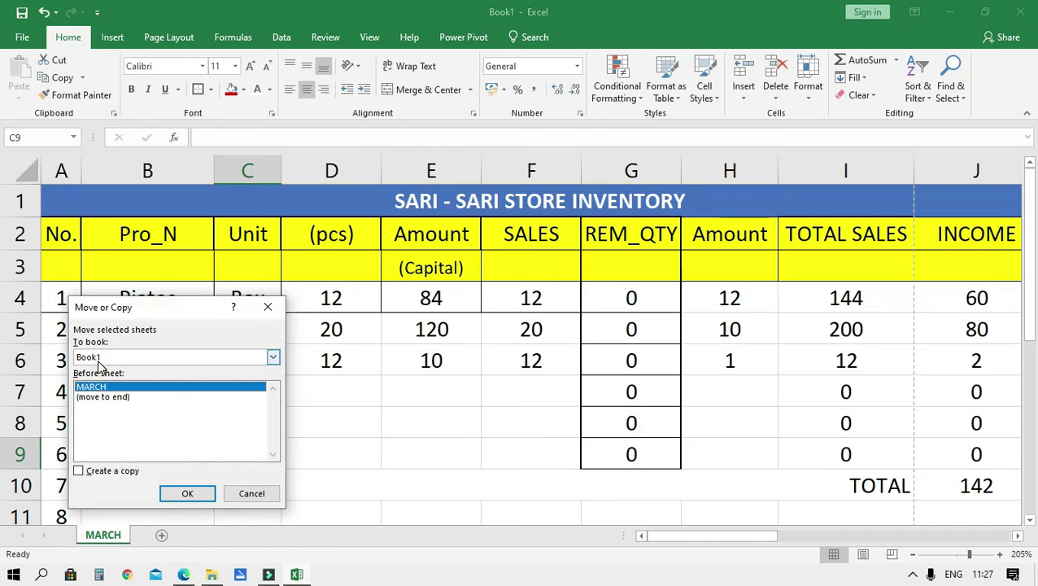
{"action": "left_click", "coordinate": [104, 472]}
{"action": "left_click", "coordinate": [174, 494]}
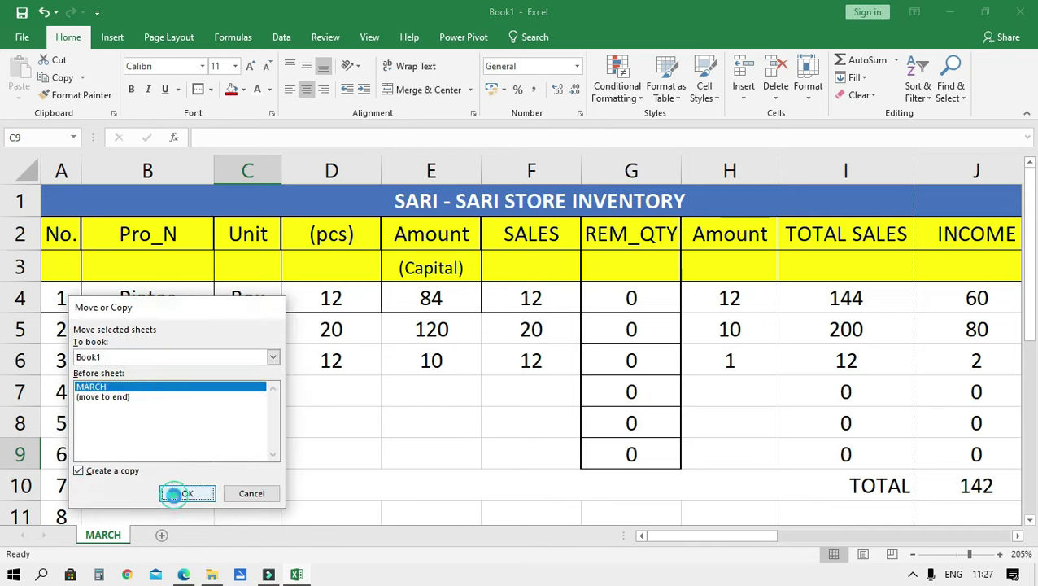
Rename the MARCH (2) copy to APRIL.
{"action": "right_click", "coordinate": [124, 537]}
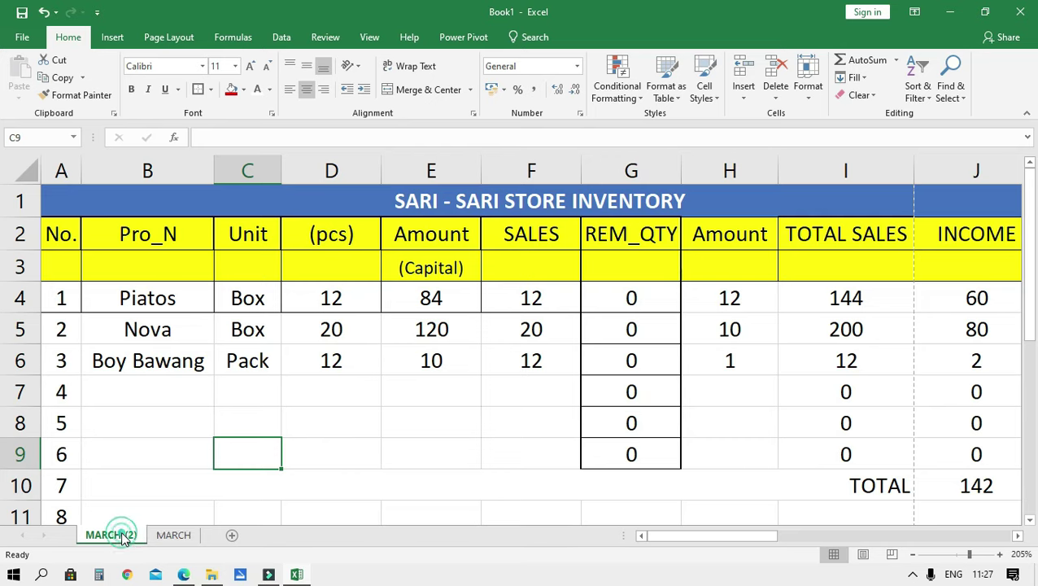
{"action": "left_click", "coordinate": [155, 389]}
{"action": "type", "text": "APRIL"}
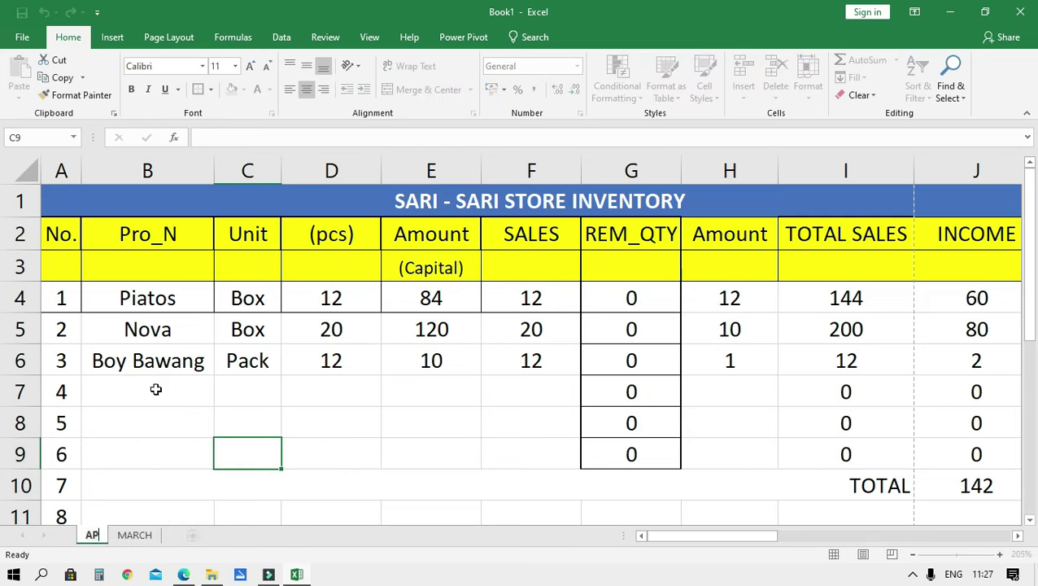
{"action": "key", "text": "Return"}
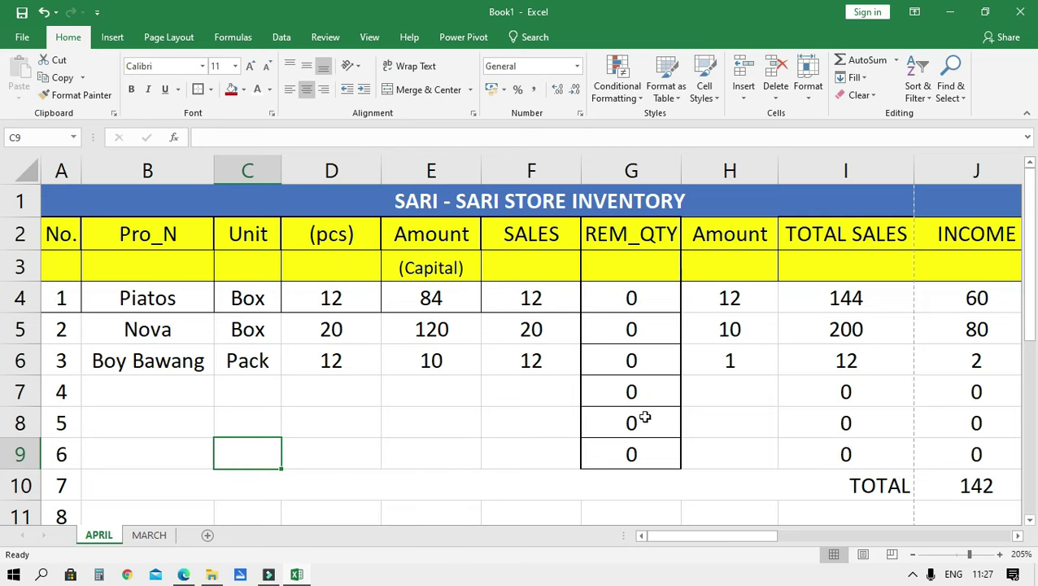
{"action": "scroll", "coordinate": [642, 423], "scroll_direction": "down", "scroll_amount": 3}
{"action": "scroll", "coordinate": [643, 423], "scroll_direction": "up", "scroll_amount": 3}
{"action": "scroll", "coordinate": [642, 431], "scroll_direction": "down", "scroll_amount": 4}
{"action": "scroll", "coordinate": [634, 447], "scroll_direction": "up", "scroll_amount": 4}
{"action": "mouse_move", "coordinate": [748, 541]}
{"action": "left_mouse_down"}
{"action": "mouse_move", "coordinate": [779, 547]}
{"action": "mouse_move", "coordinate": [500, 529]}
{"action": "left_mouse_up"}
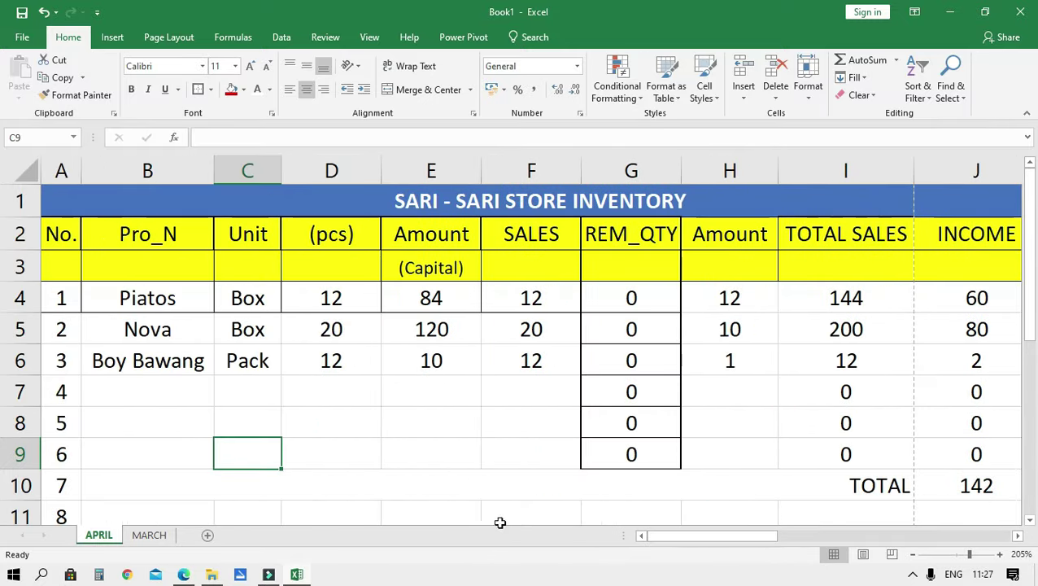
Insert a new blank sheet and name it MONTHLY INCOME.
{"action": "left_click", "coordinate": [208, 536]}
{"action": "right_click", "coordinate": [210, 541]}
{"action": "left_click", "coordinate": [134, 535]}
{"action": "left_click", "coordinate": [137, 535]}
{"action": "right_click", "coordinate": [154, 536]}
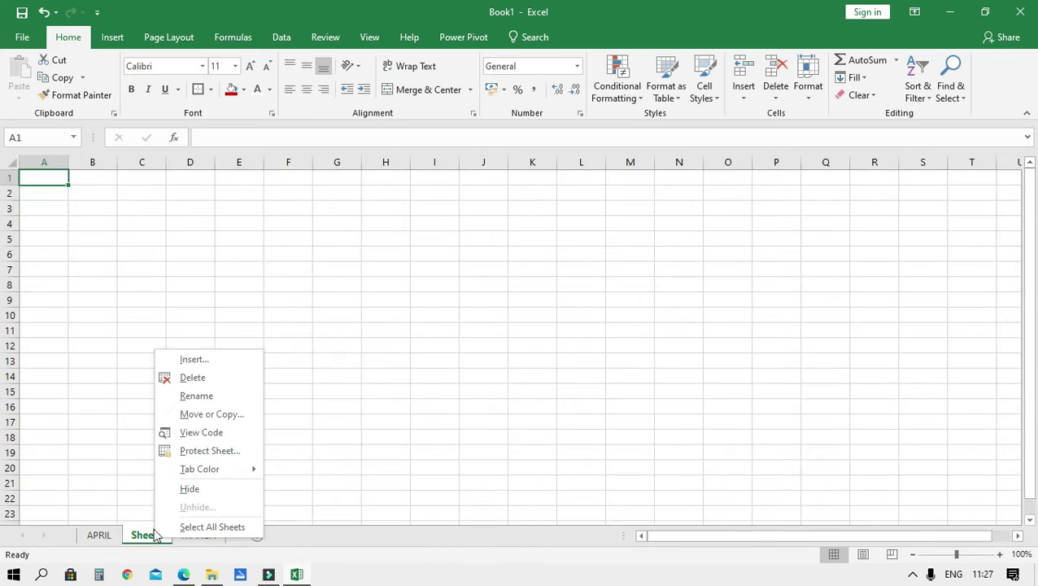
{"action": "left_click", "coordinate": [189, 396]}
{"action": "type", "text": "MONTHLY"}
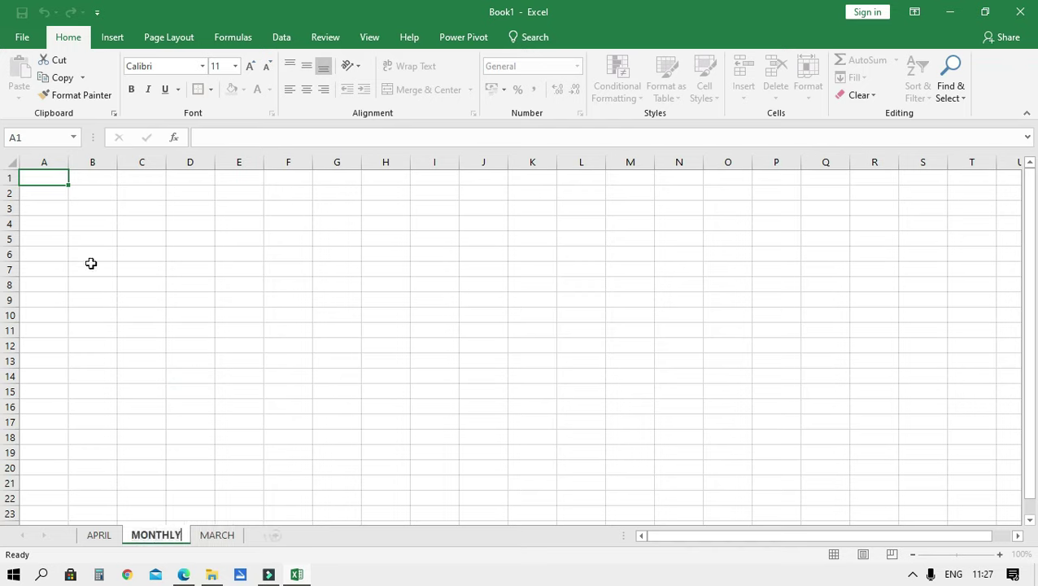
{"action": "type", "text": " INCOME"}
{"action": "key", "text": "Return"}
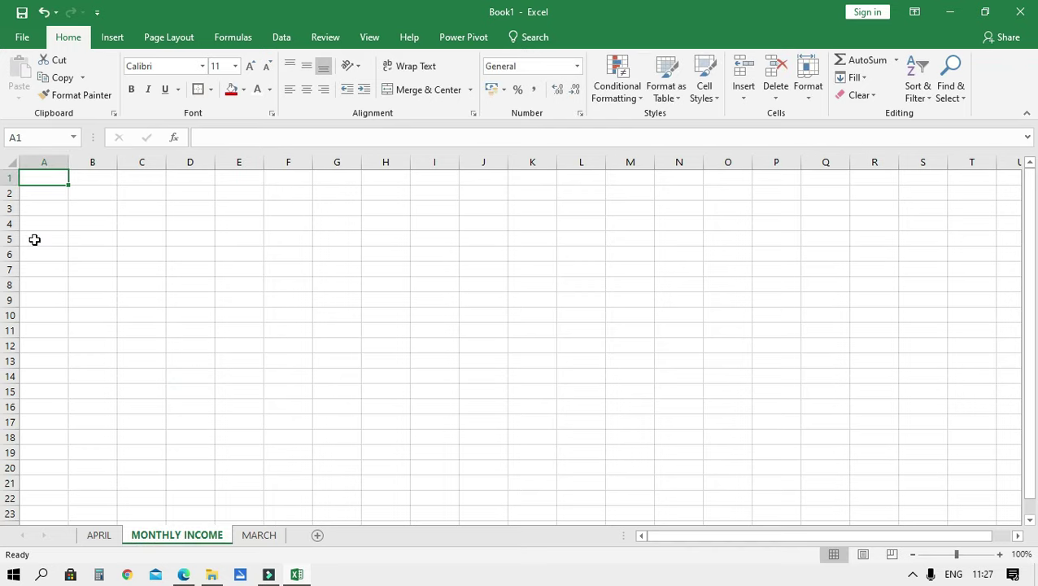
Widen column A and enter the heading YEAR 2021 in cell A1.
{"action": "left_click_drag", "start_coordinate": [68, 163], "coordinate": [220, 167]}
{"action": "left_click", "coordinate": [139, 175]}
{"action": "type", "text": "YEAR"}
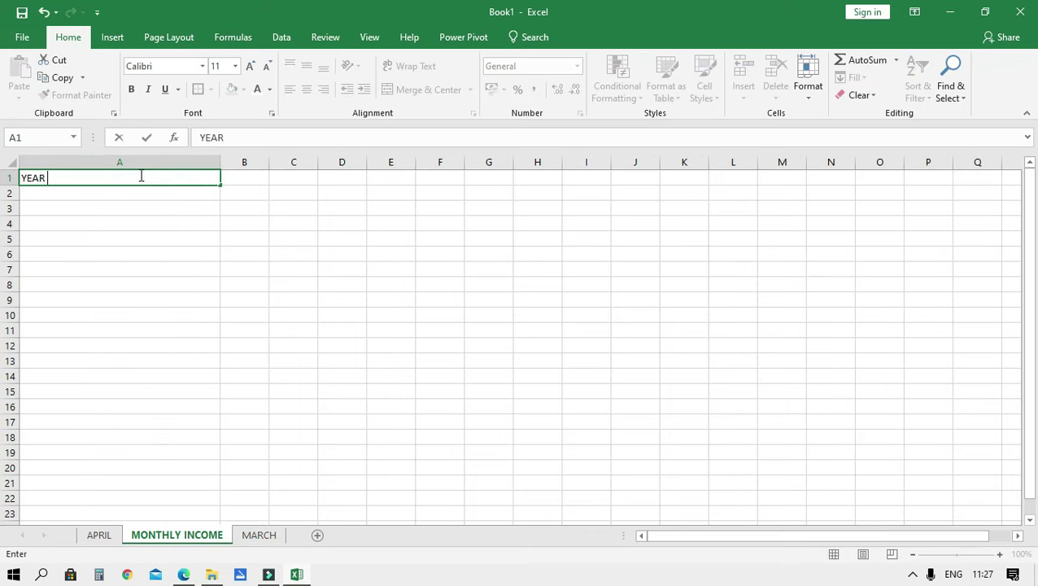
{"action": "left_click", "coordinate": [368, 300]}
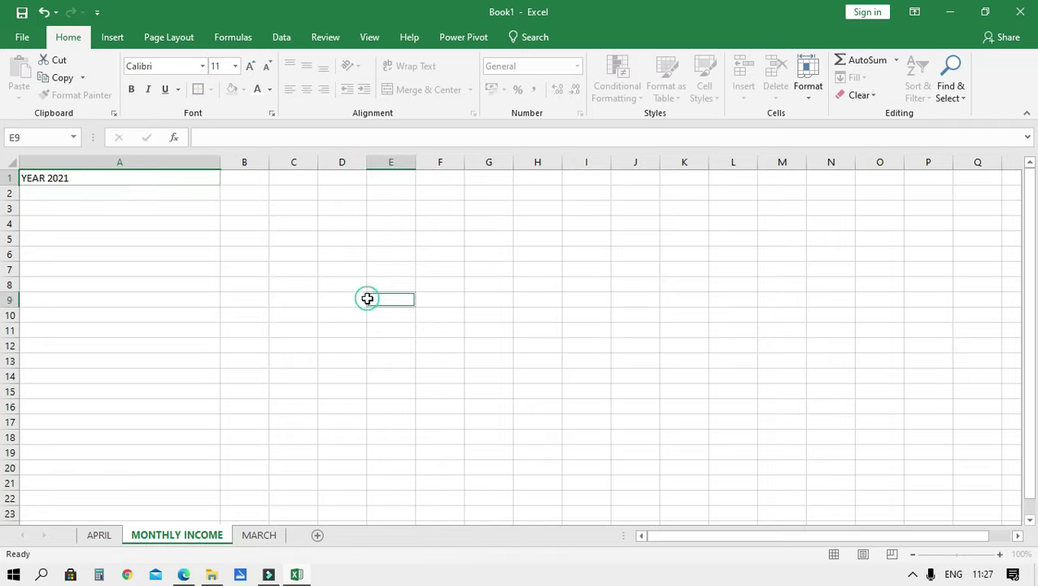
{"action": "scroll", "coordinate": [368, 299], "scroll_direction": "up", "scroll_amount": 5, "text": "ctrl"}
List MARCH, APRIL, MAY and JUNE in A2:A5 and start a formula in B2.
{"action": "left_click", "coordinate": [241, 224]}
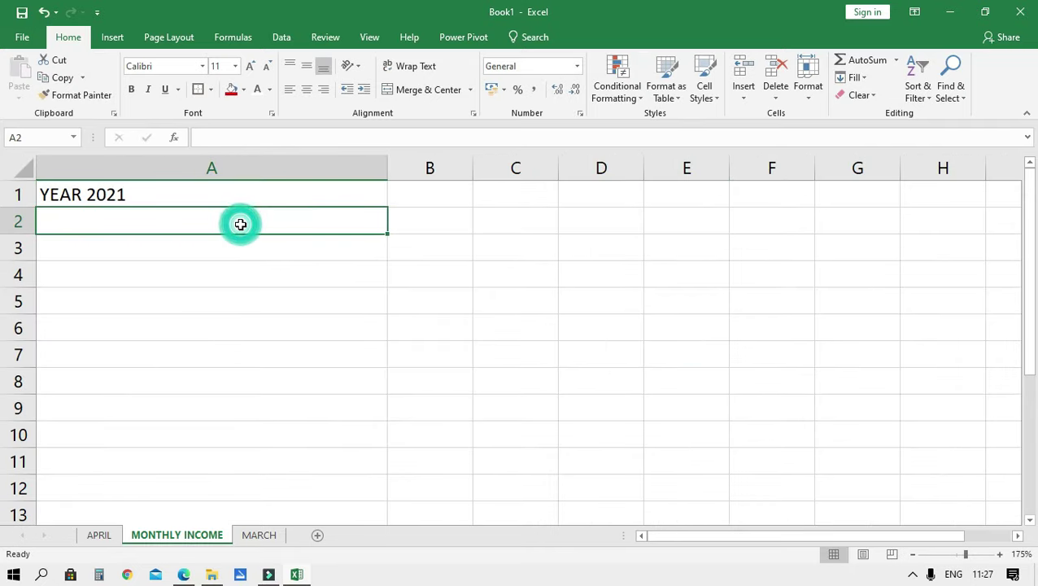
{"action": "type", "text": "MARCH"}
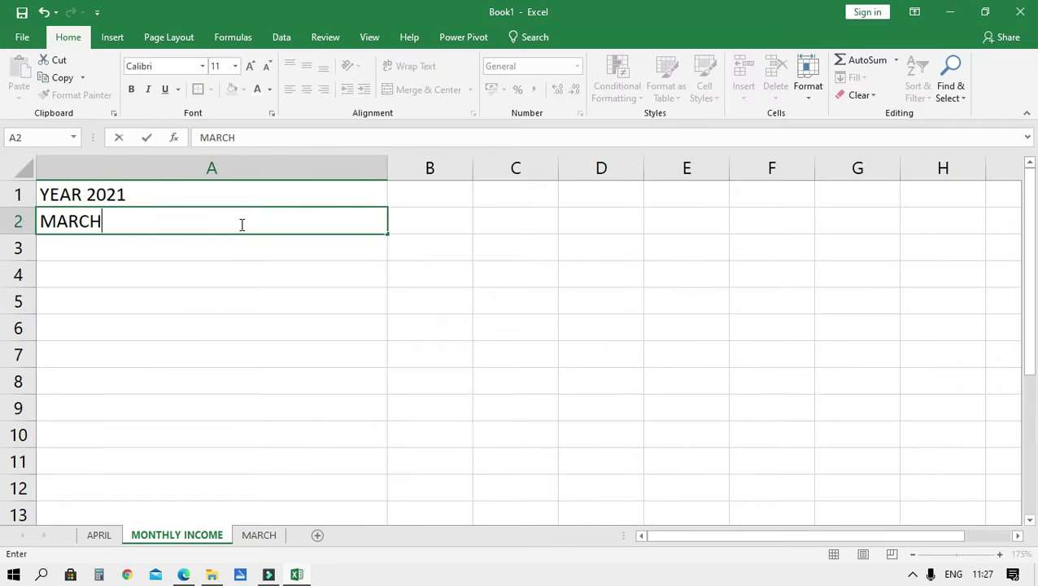
{"action": "key", "text": "Return"}
{"action": "type", "text": "APRIL"}
{"action": "key", "text": "Return"}
{"action": "type", "text": "MAY"}
{"action": "key", "text": "Return"}
{"action": "type", "text": "JUNE"}
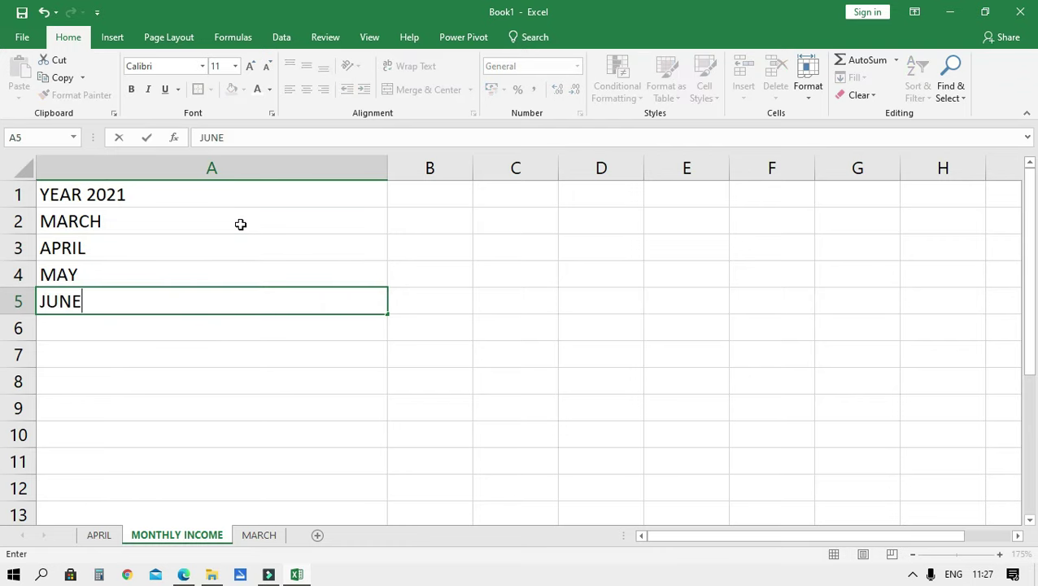
{"action": "key", "text": "Up"}
{"action": "key", "text": "Up"}
{"action": "key", "text": "Up"}
{"action": "key", "text": "Right"}
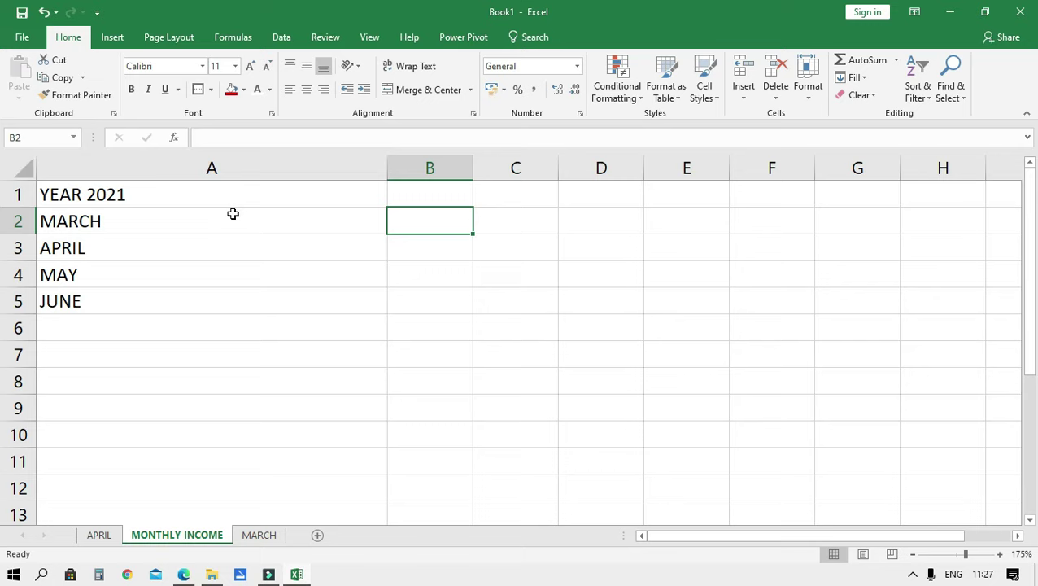
{"action": "type", "text": "="}
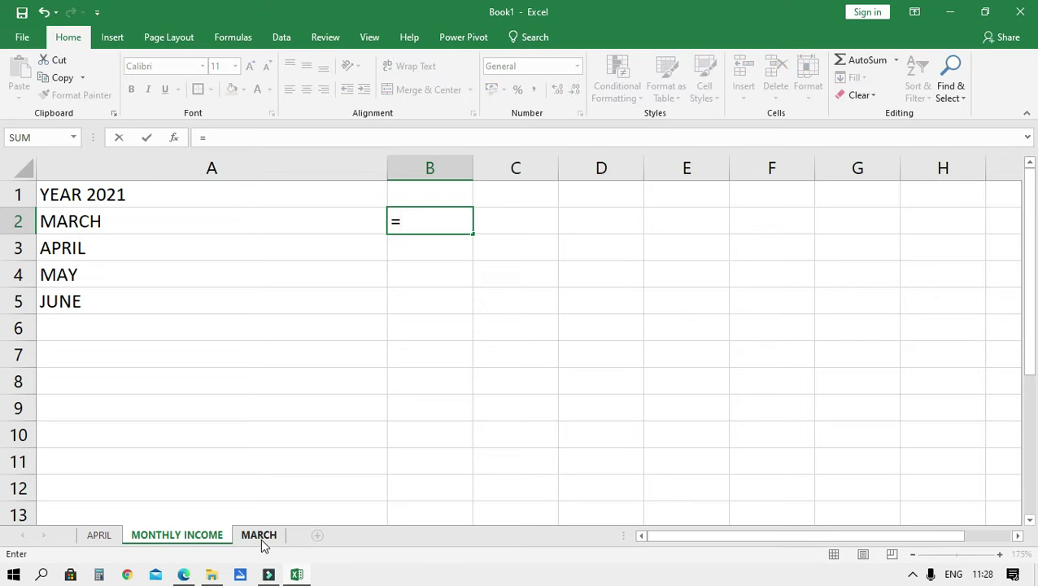
Complete B2 as =MARCH!J10 so it shows March's total income of 142.
{"action": "left_click", "coordinate": [260, 536]}
{"action": "left_click_drag", "start_coordinate": [664, 535], "coordinate": [746, 527]}
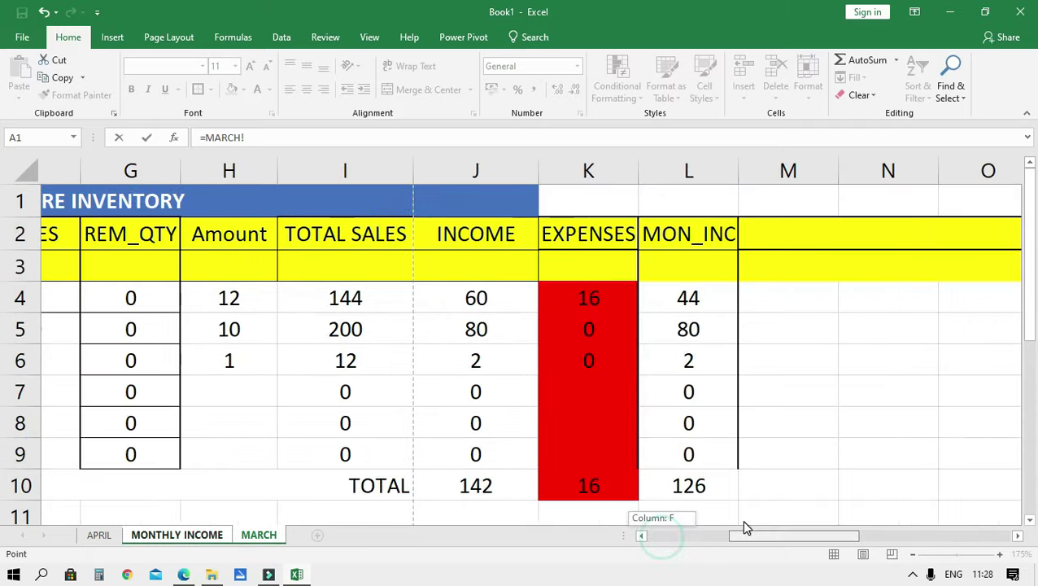
{"action": "scroll", "coordinate": [718, 484], "scroll_direction": "down", "scroll_amount": 3}
{"action": "scroll", "coordinate": [695, 487], "scroll_direction": "up", "scroll_amount": 3}
{"action": "scroll", "coordinate": [443, 463], "scroll_direction": "down", "scroll_amount": 1}
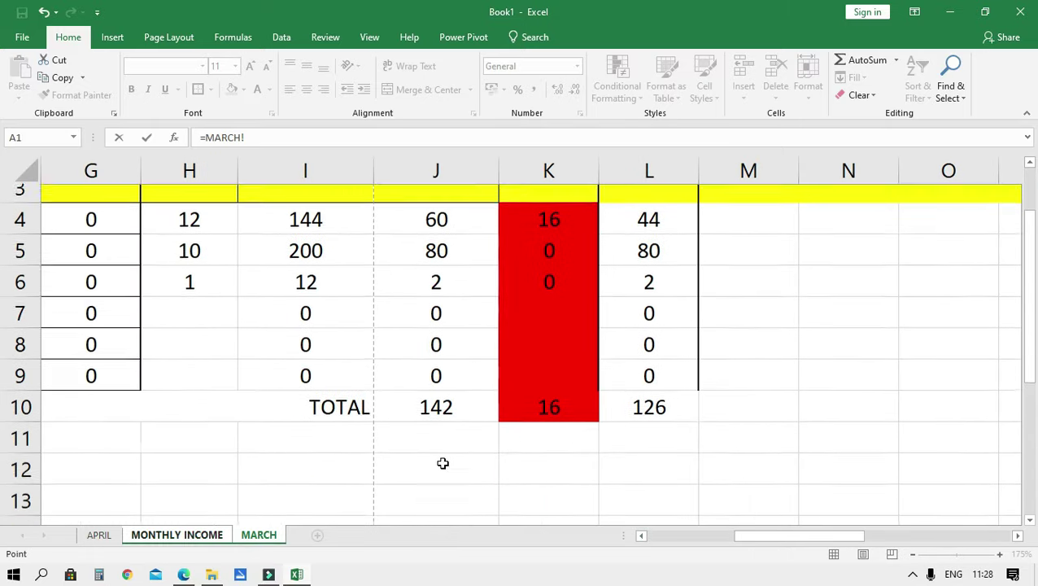
{"action": "left_click", "coordinate": [432, 399]}
{"action": "key", "text": "Return"}
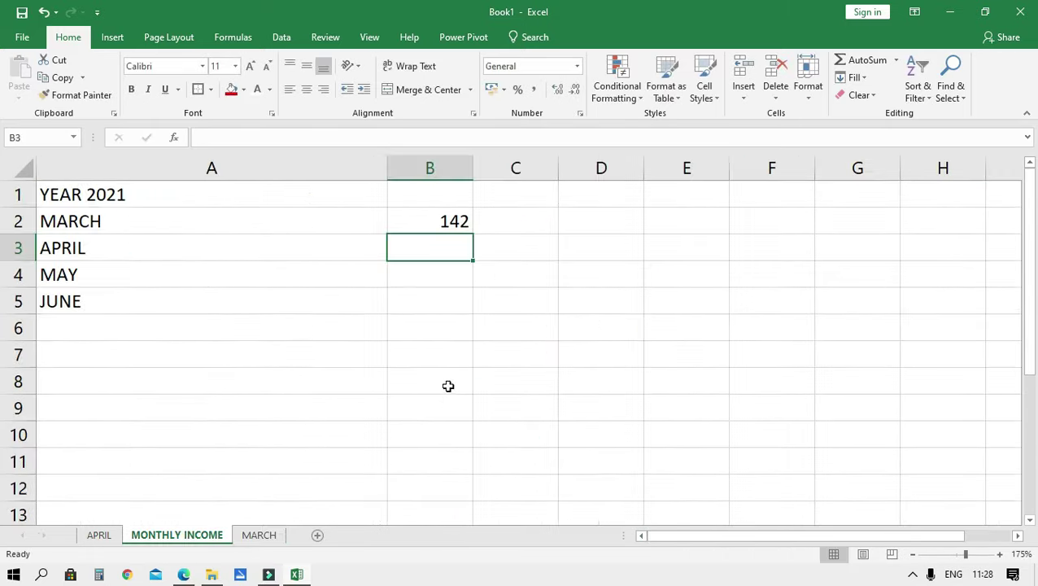
{"action": "left_click", "coordinate": [353, 279]}
{"action": "left_click", "coordinate": [449, 224]}
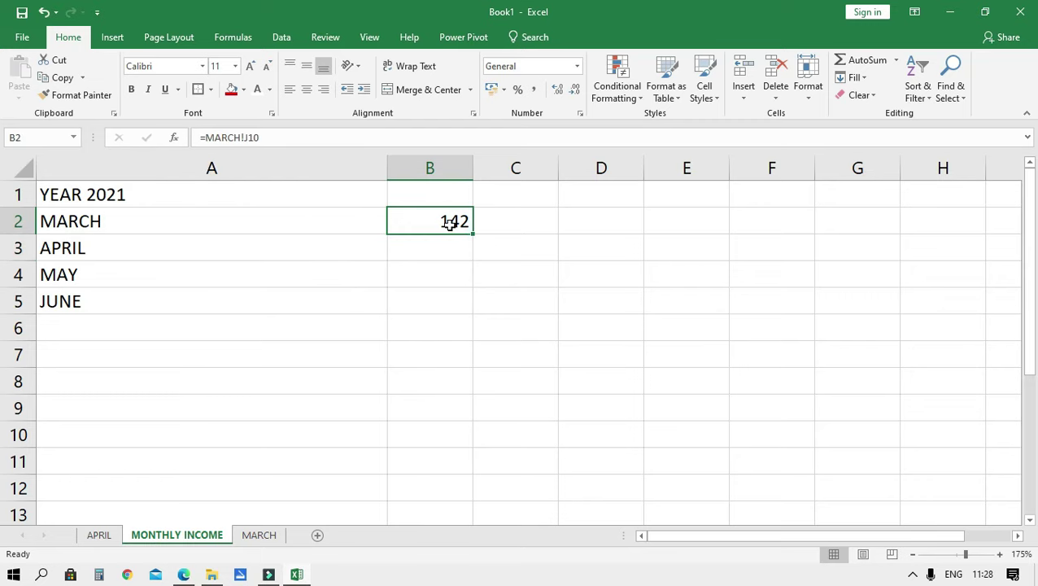
Return to the MARCH sheet, review the row 7 income formula, and select empty product row 7.
{"action": "left_click", "coordinate": [259, 534]}
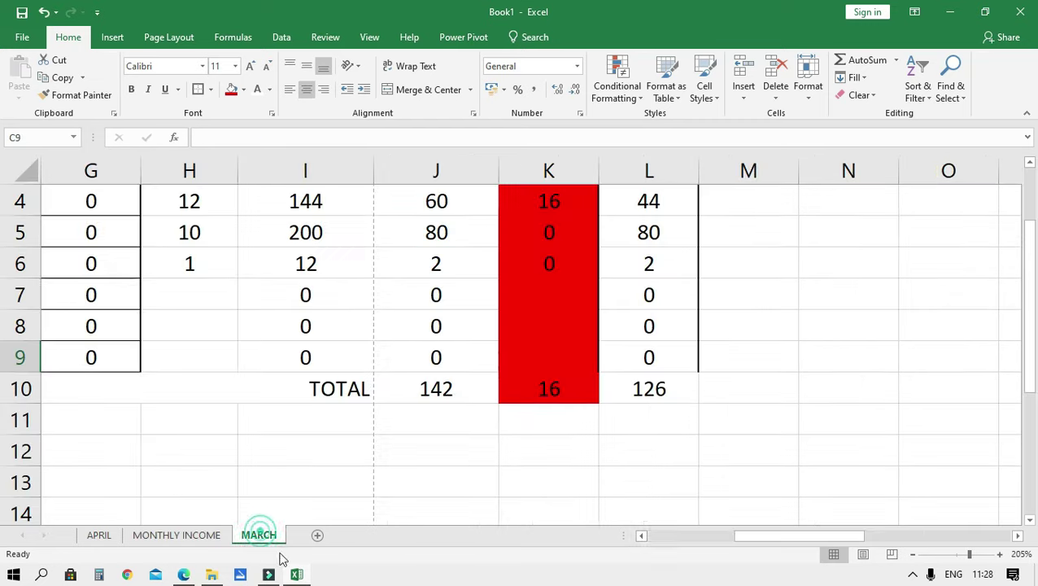
{"action": "scroll", "coordinate": [622, 416], "scroll_direction": "up", "scroll_amount": 1}
{"action": "left_click", "coordinate": [549, 384]}
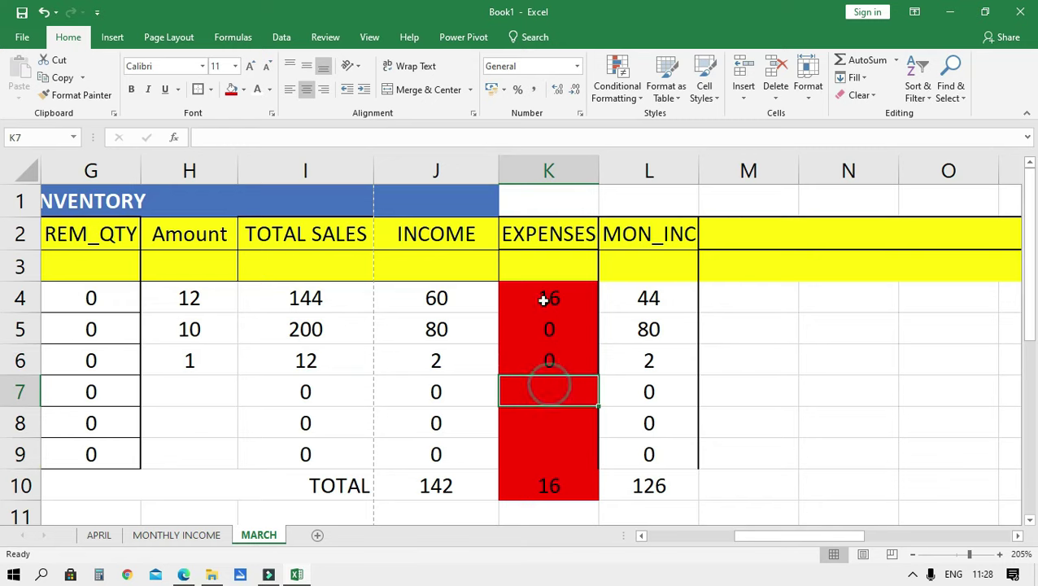
{"action": "left_click", "coordinate": [435, 401]}
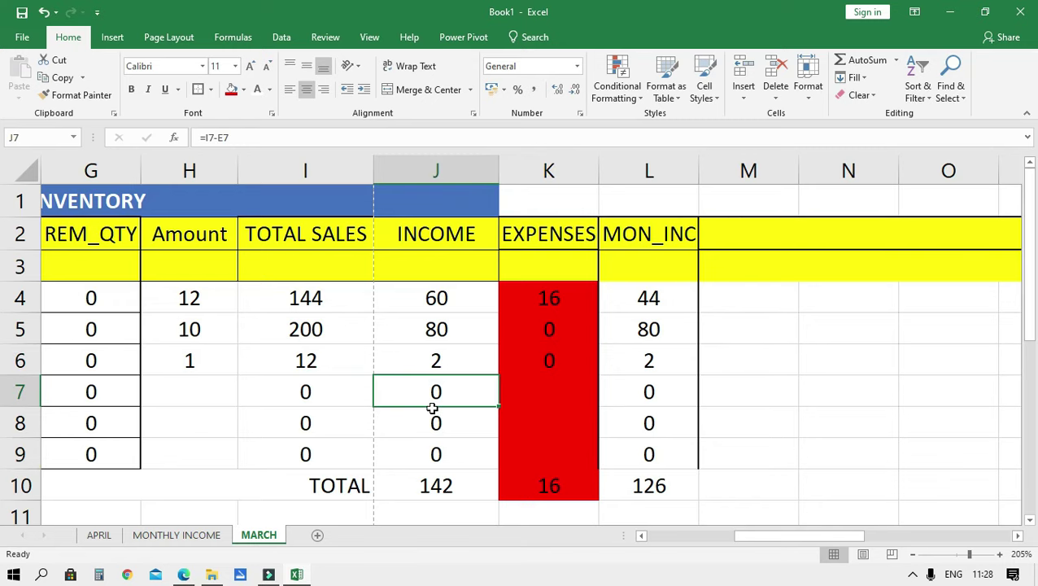
{"action": "key", "text": "Left"}
{"action": "key", "text": "Left"}
{"action": "key", "text": "Left"}
{"action": "key", "text": "Left"}
{"action": "key", "text": "Left"}
{"action": "key", "text": "Left"}
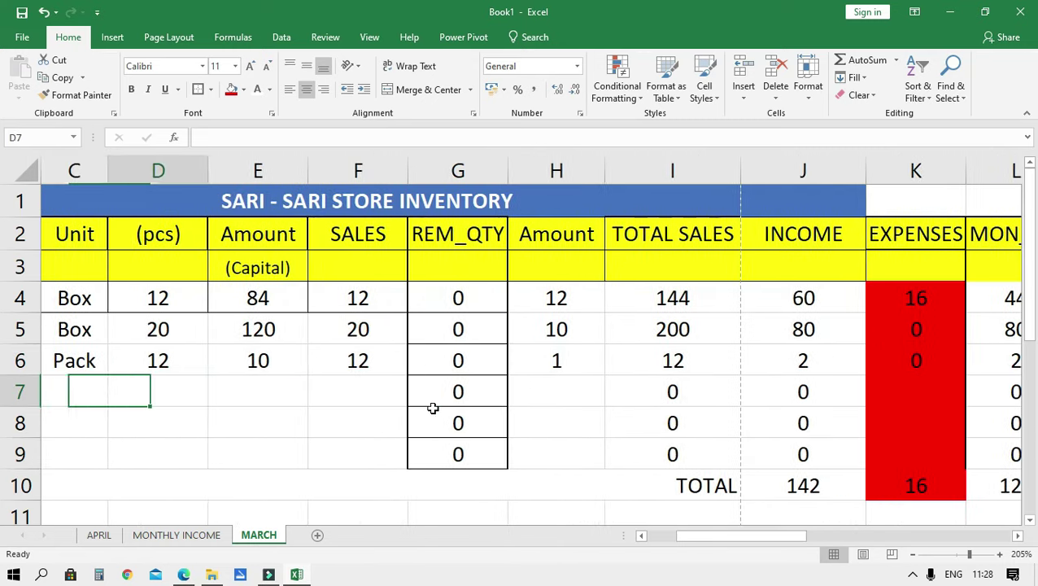
{"action": "left_click", "coordinate": [177, 540]}
{"action": "left_click", "coordinate": [258, 535]}
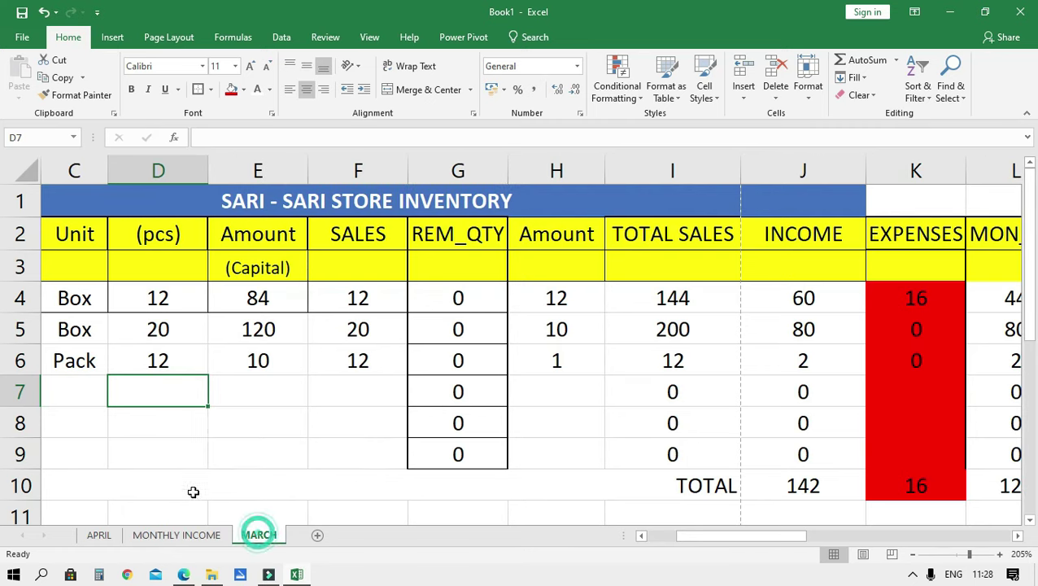
{"action": "left_click", "coordinate": [95, 389]}
{"action": "left_click_drag", "start_coordinate": [758, 537], "coordinate": [729, 537]}
Add SUGO in MARCH row 7 as a PACK of 24 pieces with capital 18.
{"action": "left_click", "coordinate": [167, 403]}
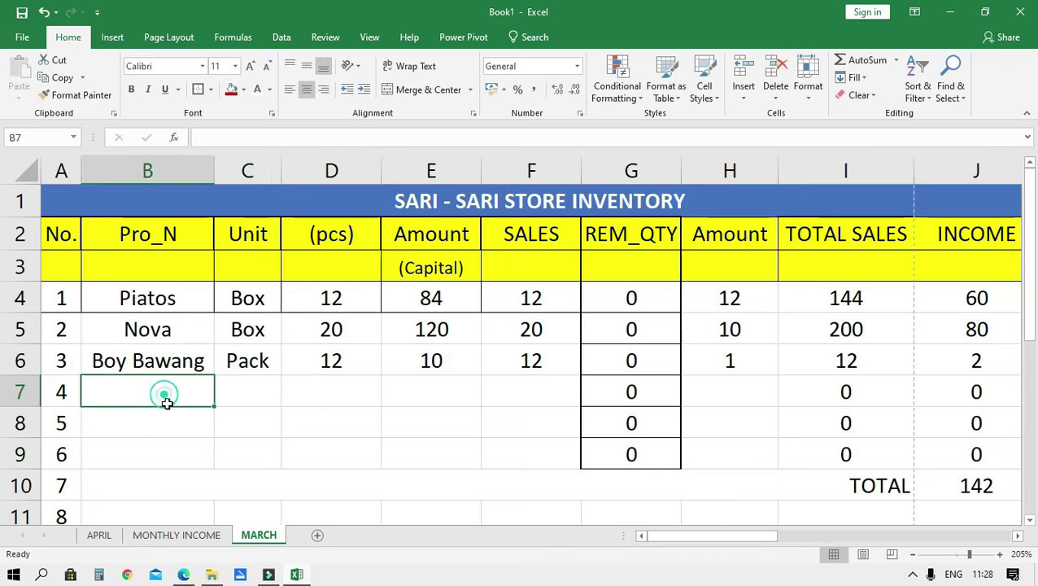
{"action": "type", "text": "SUGO"}
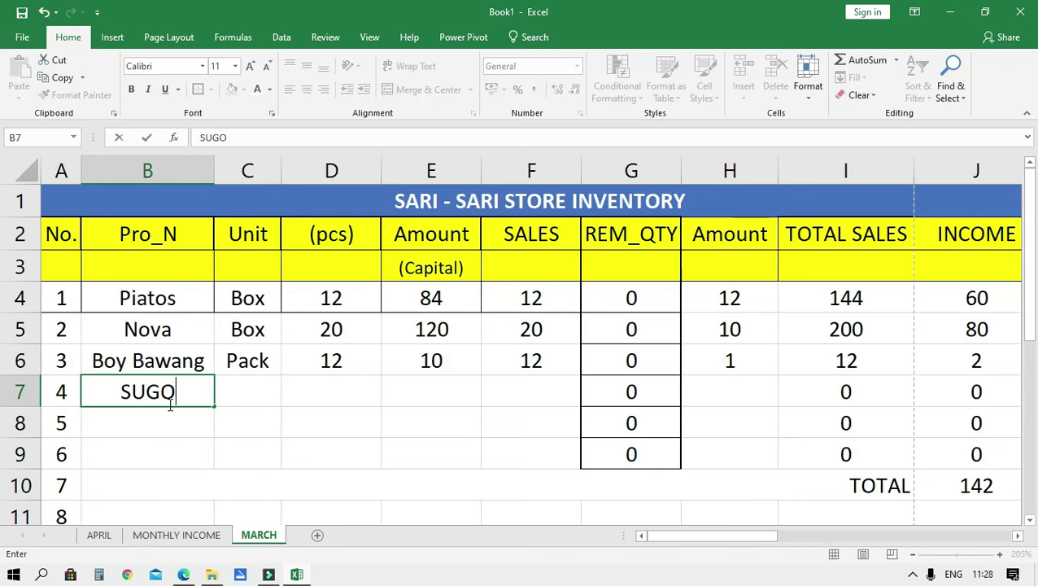
{"action": "key", "text": "Tab"}
{"action": "type", "text": "PACK"}
{"action": "key", "text": "Tab"}
{"action": "type", "text": "24"}
{"action": "key", "text": "Tab"}
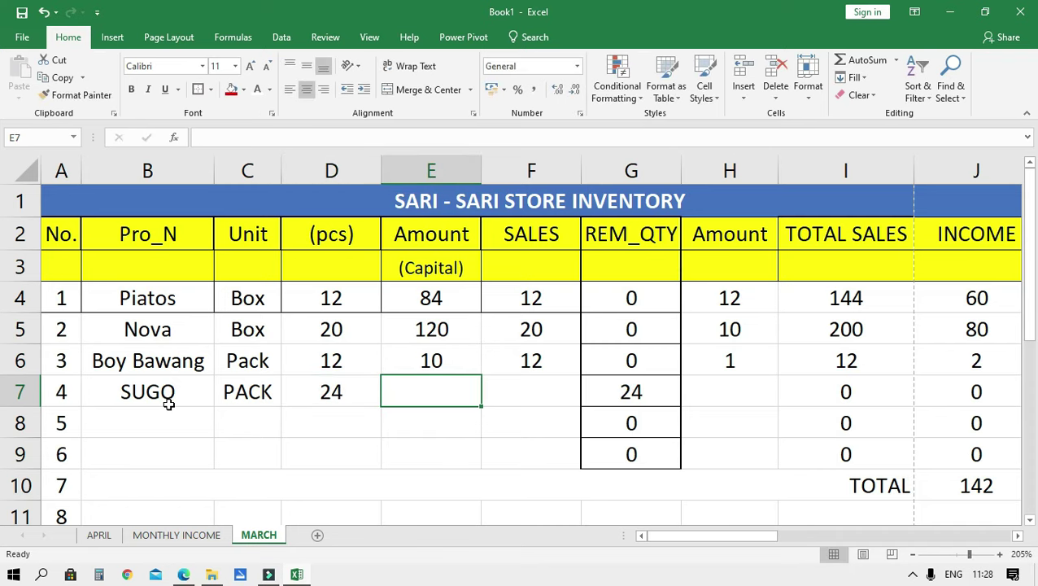
{"action": "key", "text": "Tab"}
{"action": "key", "text": "shift+Tab"}
{"action": "type", "text": "18"}
{"action": "key", "text": "Tab"}
{"action": "key", "text": "Tab"}
{"action": "key", "text": "Tab"}
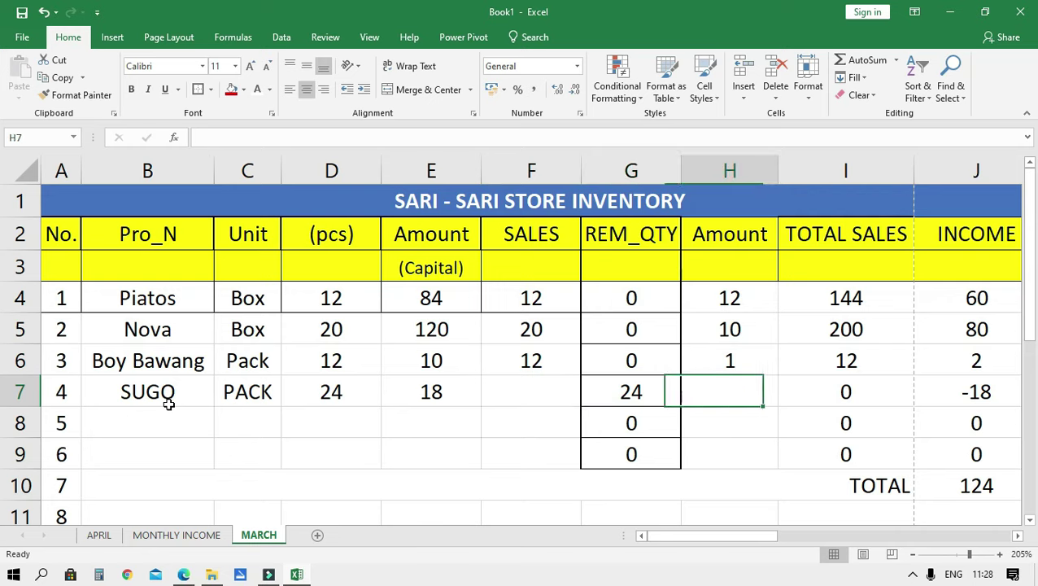
Enter SUGO's amount of 1 and 24 sales, then check the income total J10 is 148.
{"action": "type", "text": "1"}
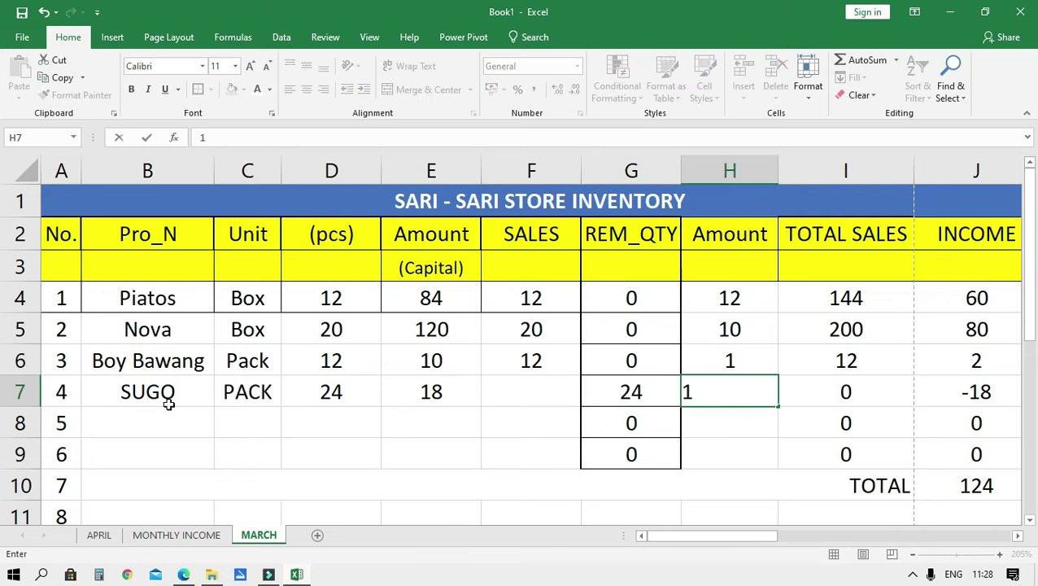
{"action": "key", "text": "Return"}
{"action": "key", "text": "Up"}
{"action": "key", "text": "Left"}
{"action": "key", "text": "Left"}
{"action": "type", "text": "24"}
{"action": "key", "text": "Right"}
{"action": "key", "text": "Right"}
{"action": "key", "text": "Right"}
{"action": "key", "text": "Right"}
{"action": "key", "text": "Right"}
{"action": "key", "text": "Right"}
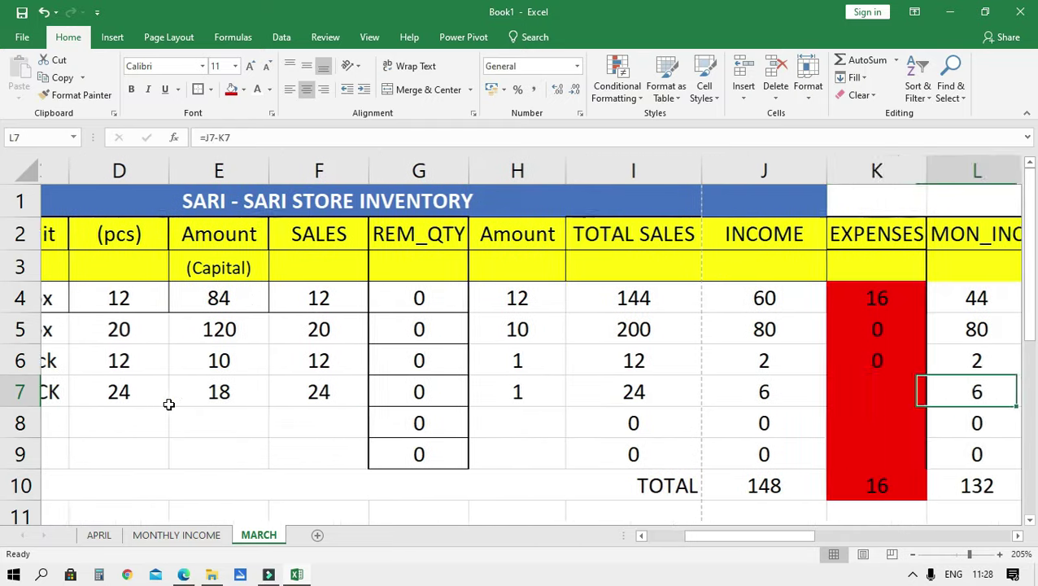
{"action": "key", "text": "Left"}
{"action": "key", "text": "Left"}
{"action": "key", "text": "Left"}
{"action": "key", "text": "Down"}
{"action": "key", "text": "Down"}
{"action": "key", "text": "Right"}
{"action": "key", "text": "Down"}
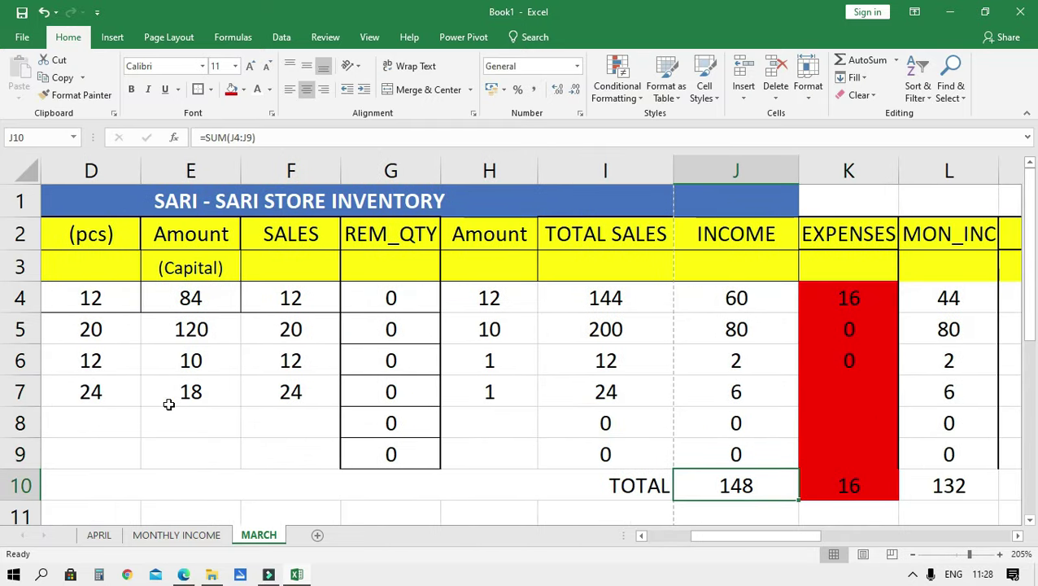
{"action": "key", "text": "Up"}
{"action": "key", "text": "Down"}
{"action": "scroll", "coordinate": [168, 404], "scroll_direction": "down", "scroll_amount": 1}
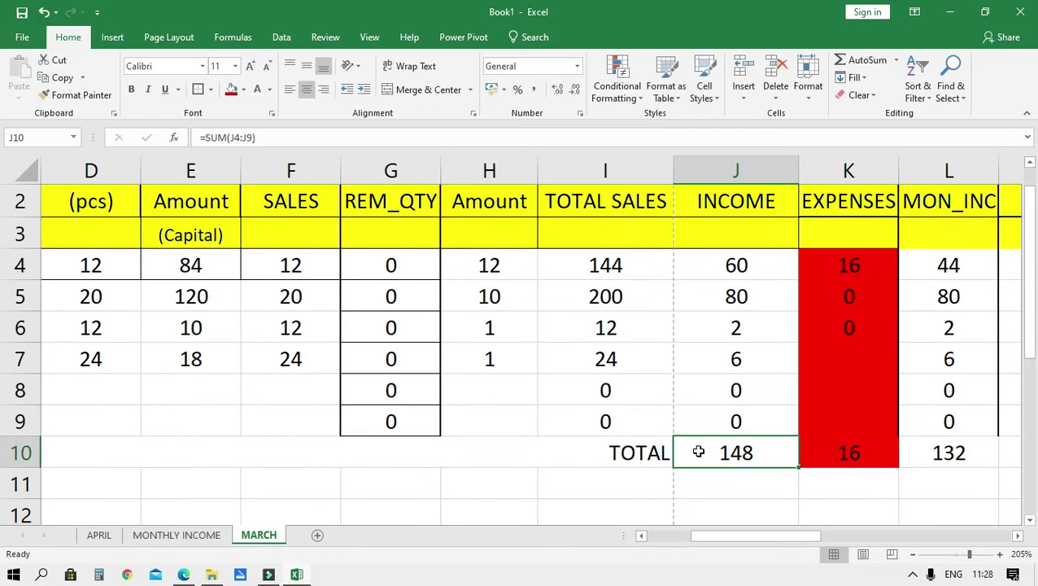
Go to MONTHLY INCOME and select the March income cell B2.
{"action": "left_click", "coordinate": [159, 540]}
{"action": "key", "text": "Down"}
{"action": "key", "text": "Down"}
{"action": "left_click", "coordinate": [428, 231]}
{"action": "key", "text": "Up"}
{"action": "key", "text": "Down"}
{"action": "key", "text": "Up"}
{"action": "key", "text": "Down"}
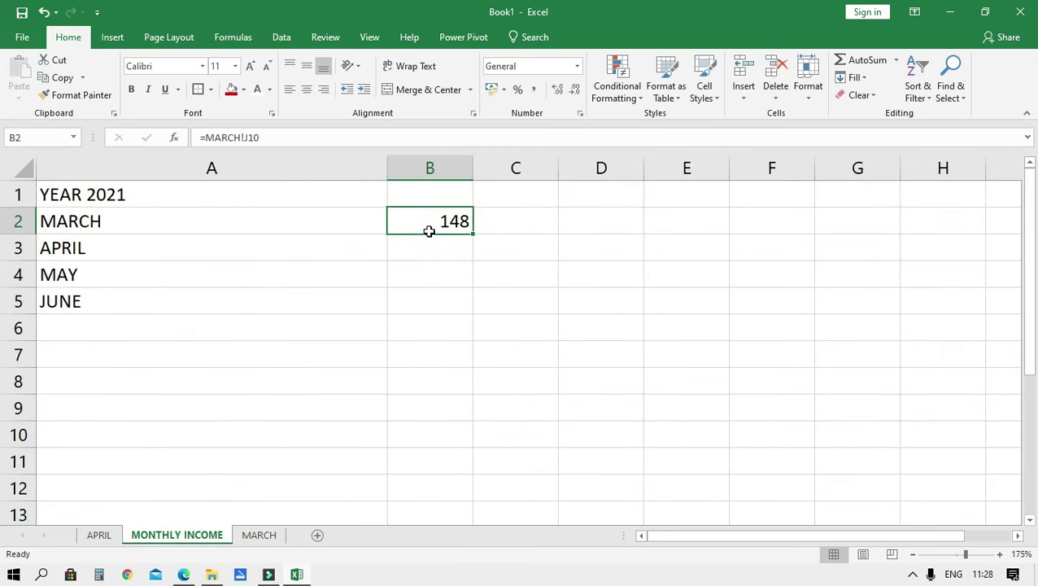
Re-enter =MARCH!J10 in B2 so it shows 148, then switch to the APRIL sheet.
{"action": "key", "text": "BackSpace"}
{"action": "type", "text": "=-"}
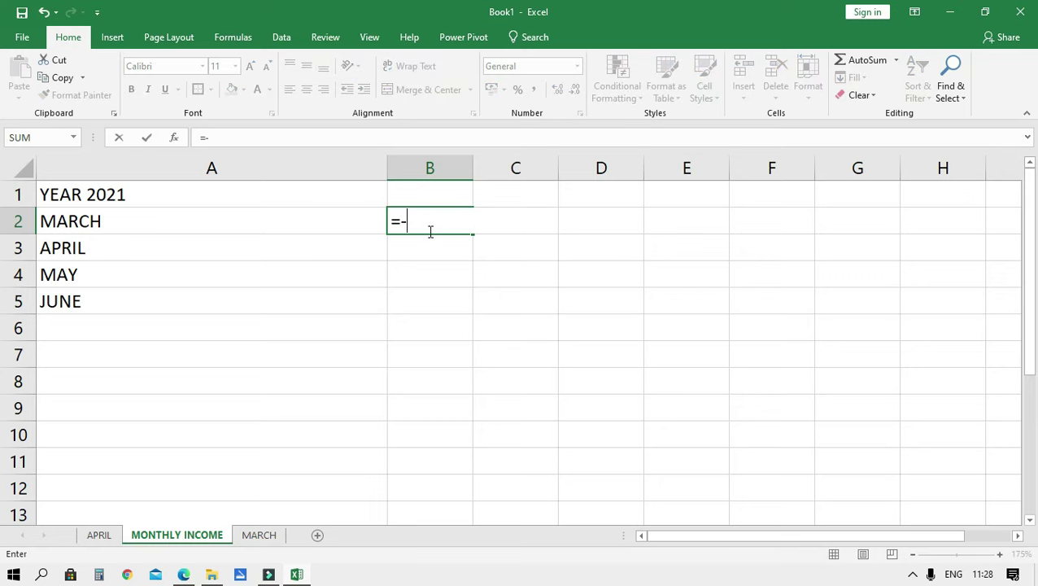
{"action": "key", "text": "BackSpace"}
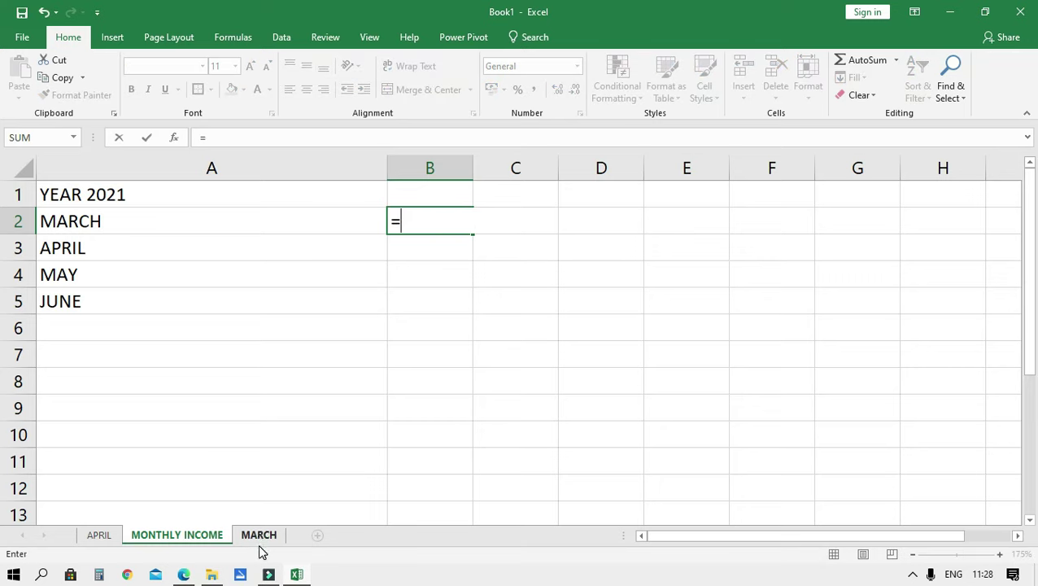
{"action": "left_click", "coordinate": [259, 534]}
{"action": "left_click", "coordinate": [736, 454]}
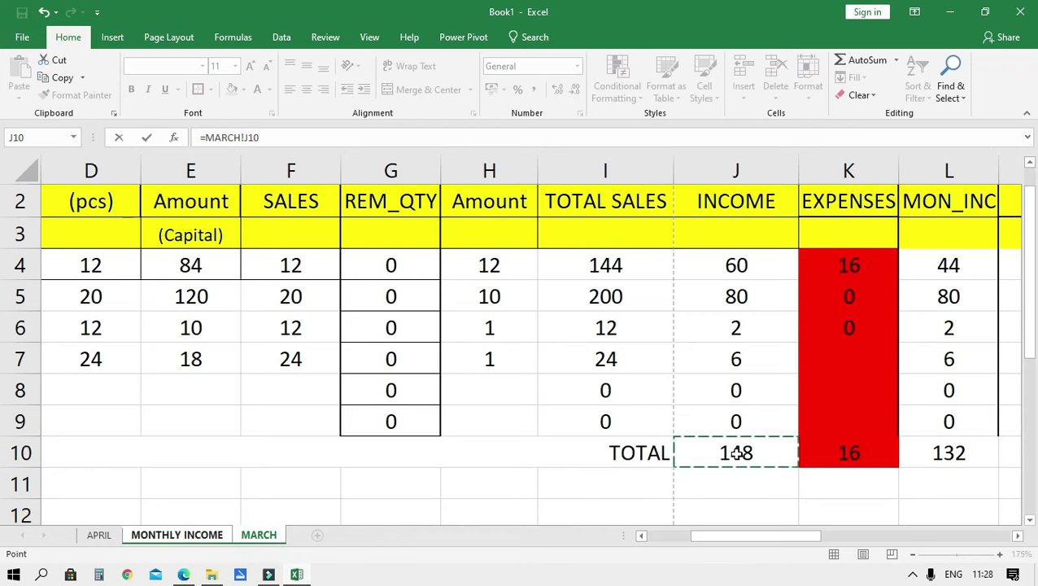
{"action": "key", "text": "Return"}
{"action": "left_click", "coordinate": [428, 356]}
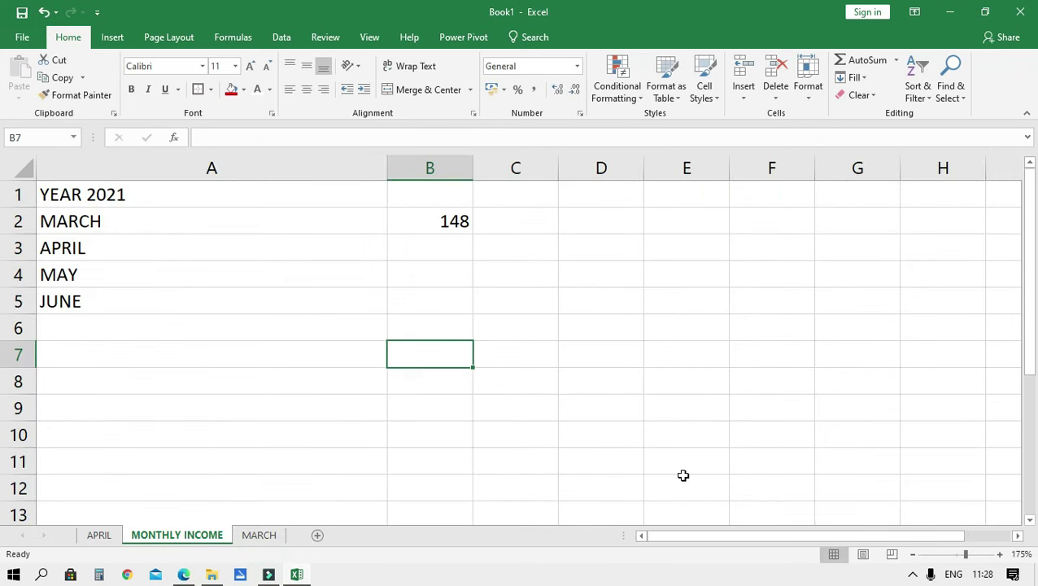
{"action": "left_click", "coordinate": [99, 535]}
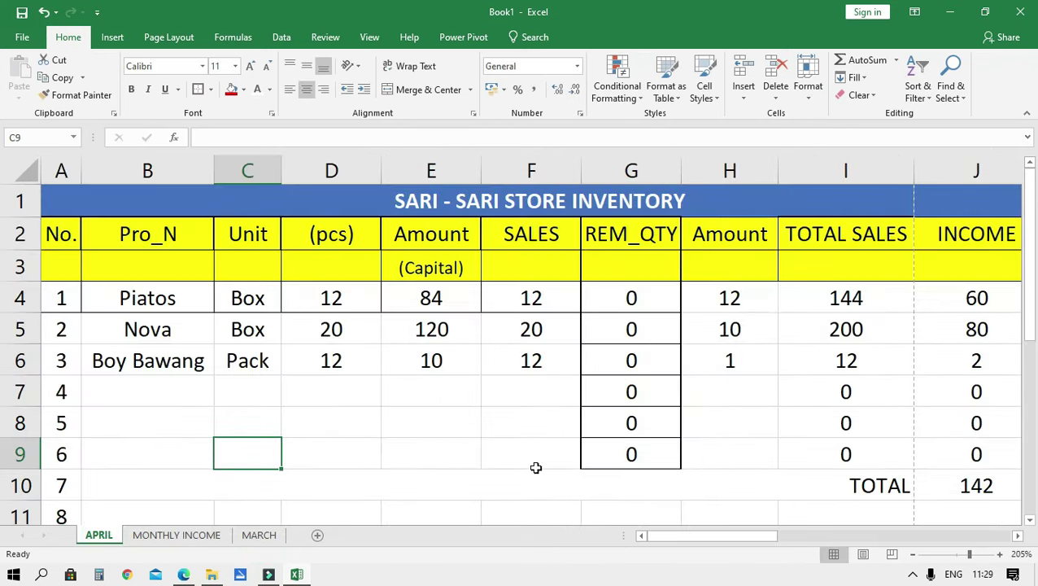